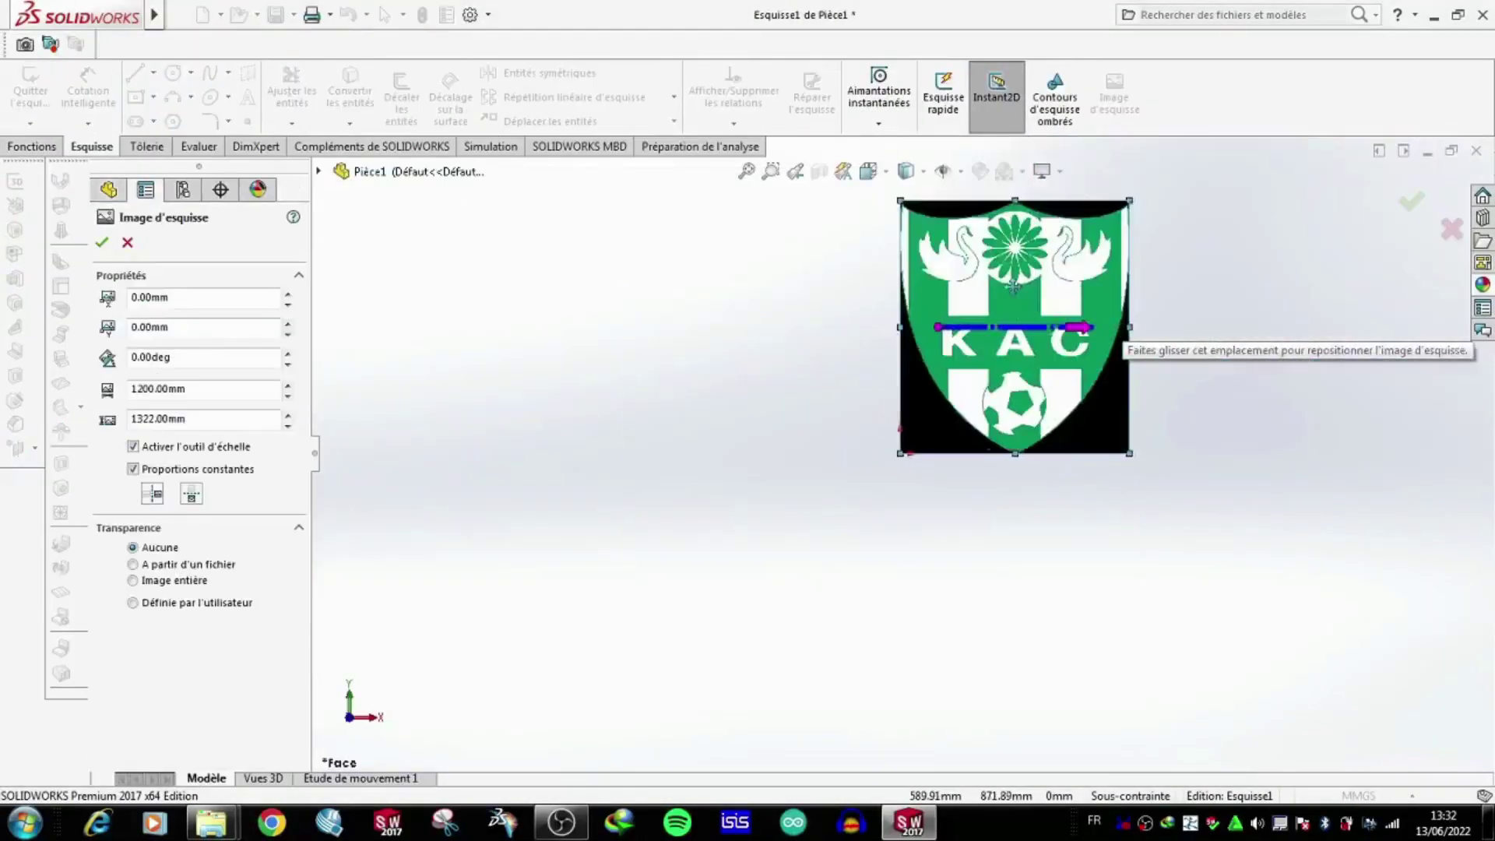
Confirm the KAC crest picture at 1200 × 1322 mm and close the Sketch Picture settings.
left_click(105, 244)
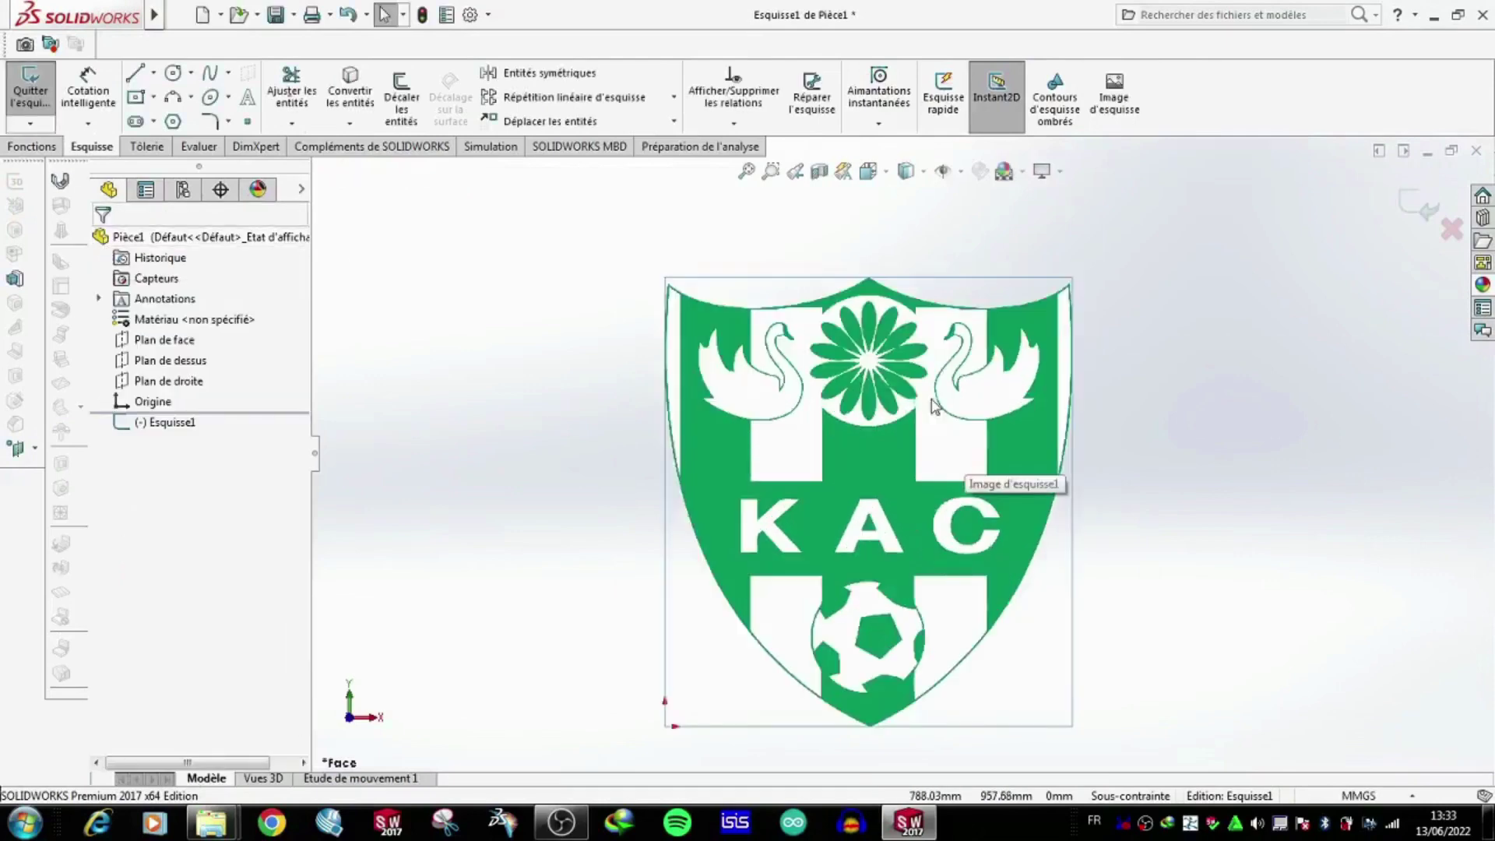
scroll(685, 241, "down", 2)
Trace the shield's left edge with a spline from the top-left corner to the bottom tip.
scroll(747, 327, "down", 5)
left_click(209, 72)
left_click(761, 351)
left_click(749, 461)
scroll(843, 617, "up", 2)
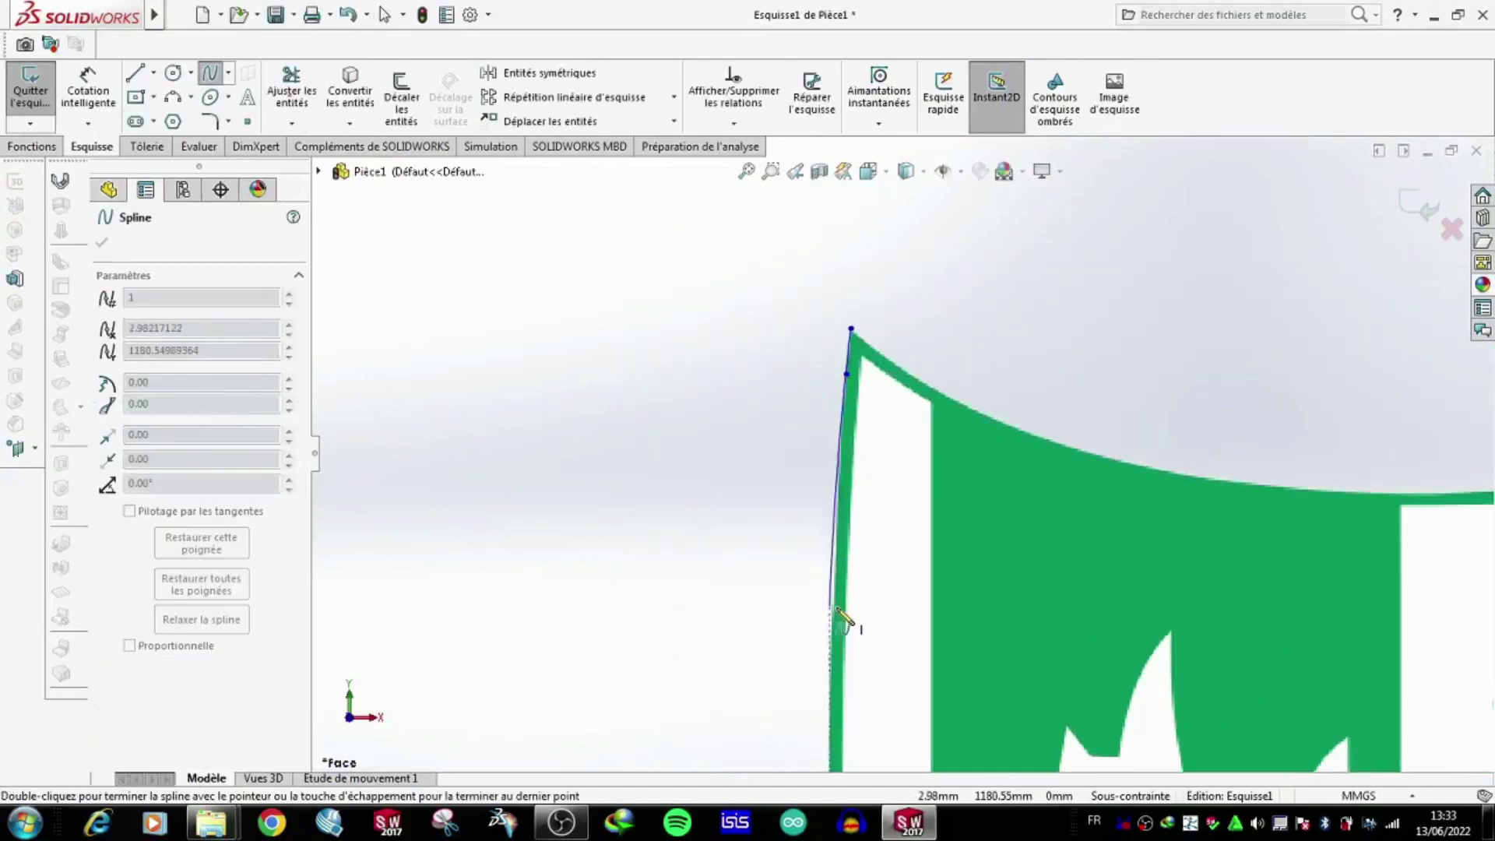
scroll(840, 617, "up", 1)
scroll(884, 644, "down", 2)
scroll(905, 430, "down", 3)
scroll(906, 430, "up", 1)
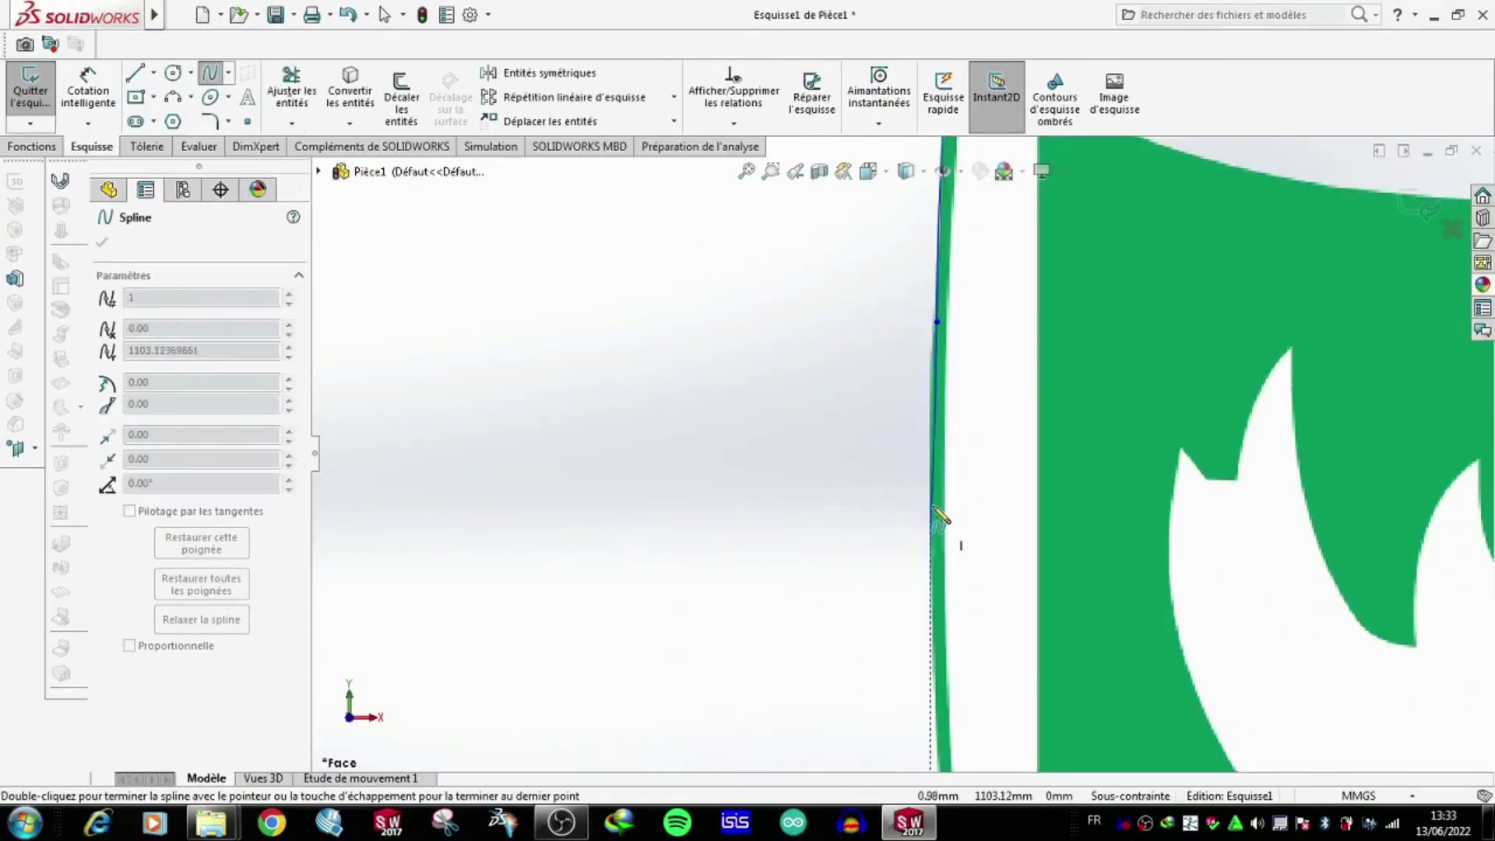
scroll(929, 650, "down", 2)
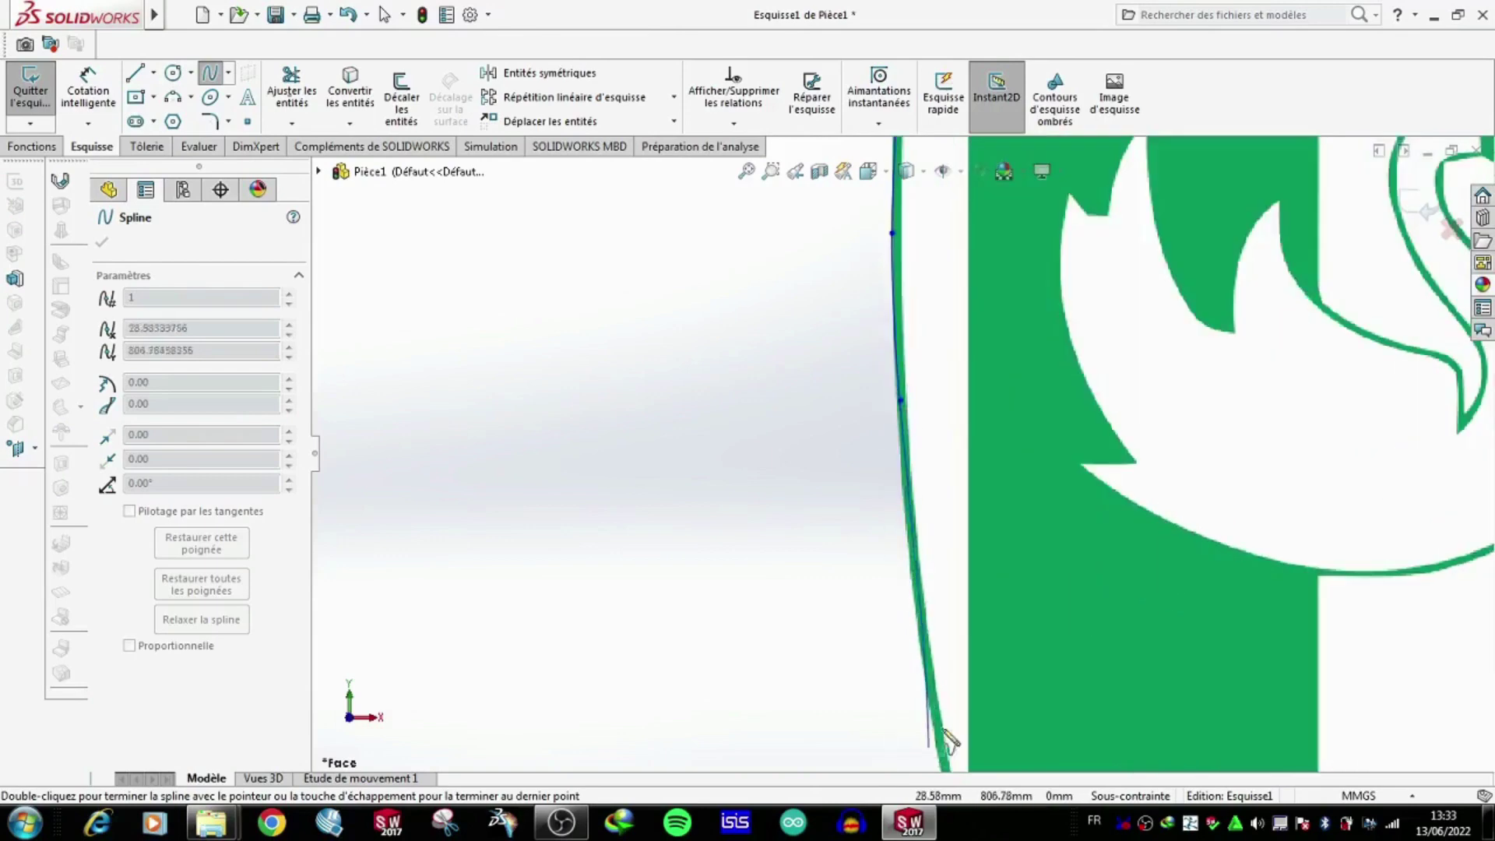
scroll(948, 738, "up", 2)
scroll(887, 507, "down", 3)
scroll(914, 623, "up", 2)
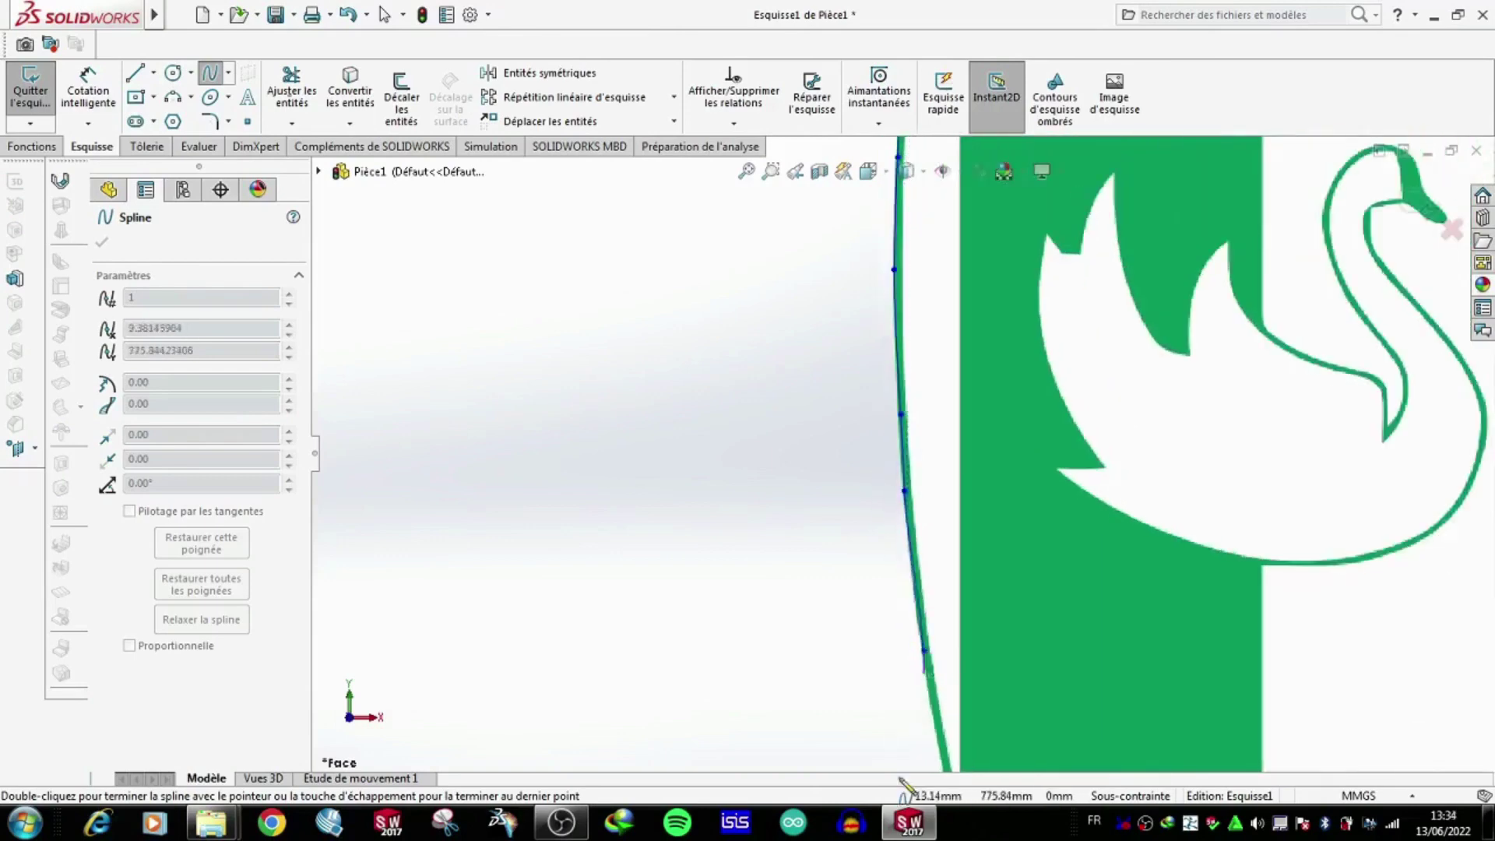
scroll(979, 676, "up", 3)
scroll(1025, 751, "up", 3)
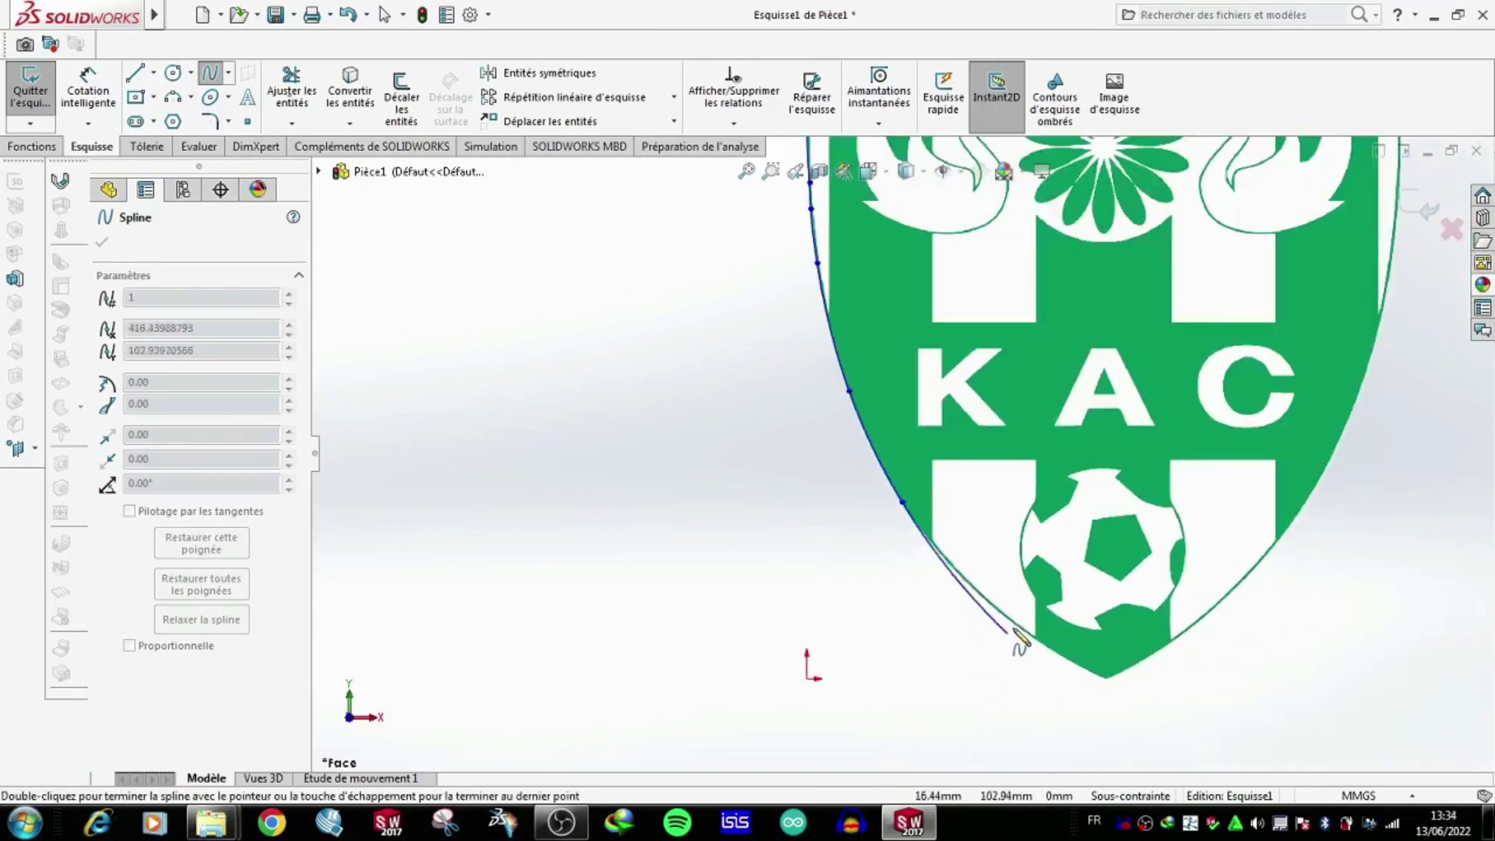
scroll(1112, 685, "down", 2)
double_click(975, 532)
scroll(1051, 373, "up", 2)
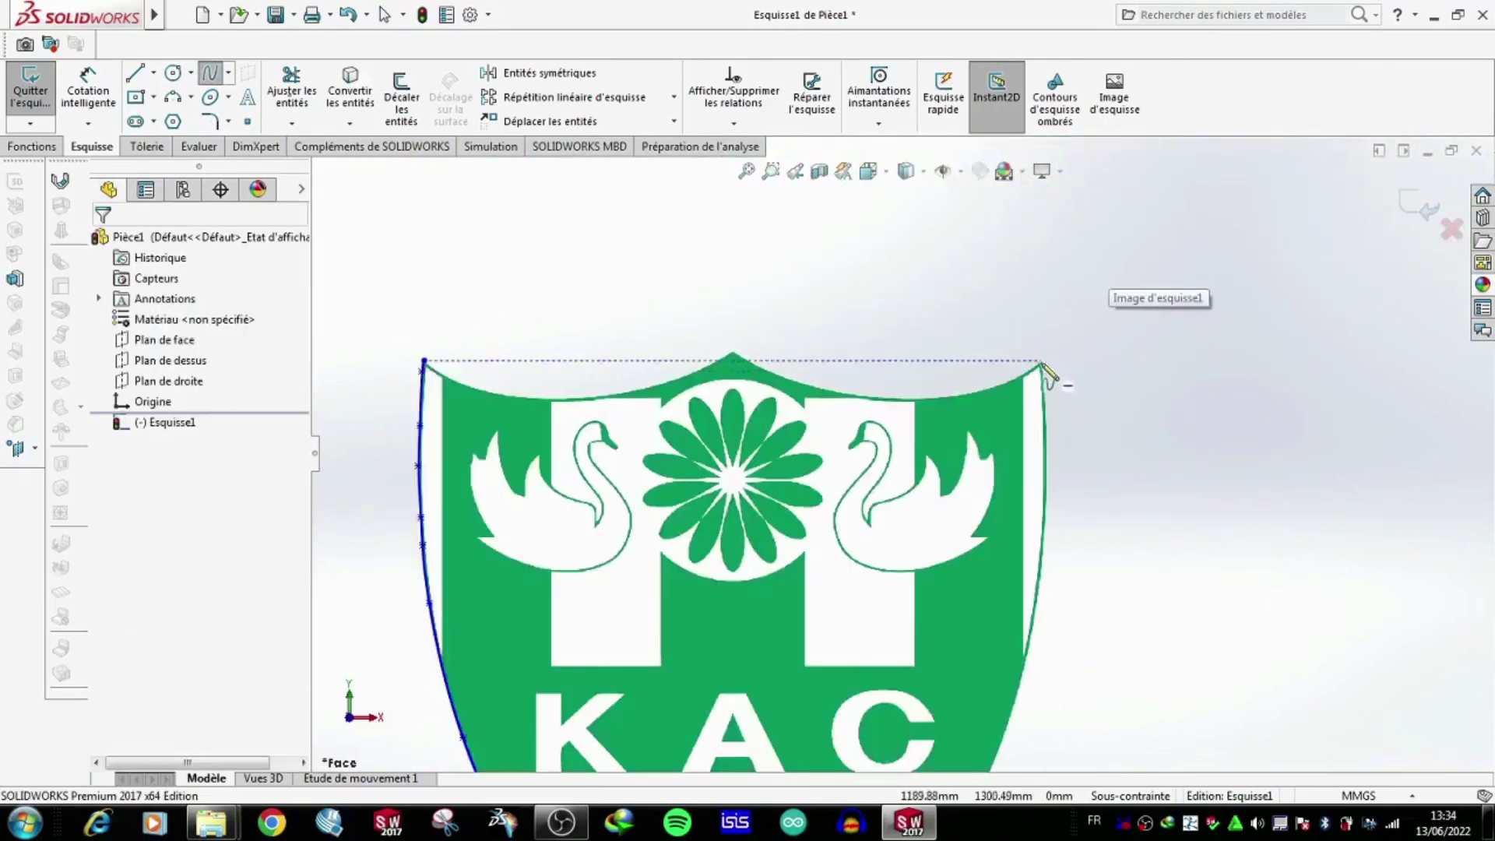
scroll(1026, 381, "down", 3)
Trace the shield's right edge with a spline from the top-right corner down to the bottom tip.
left_click(1026, 381)
scroll(1026, 382, "down", 2)
scroll(988, 567, "down", 1)
left_click(951, 332)
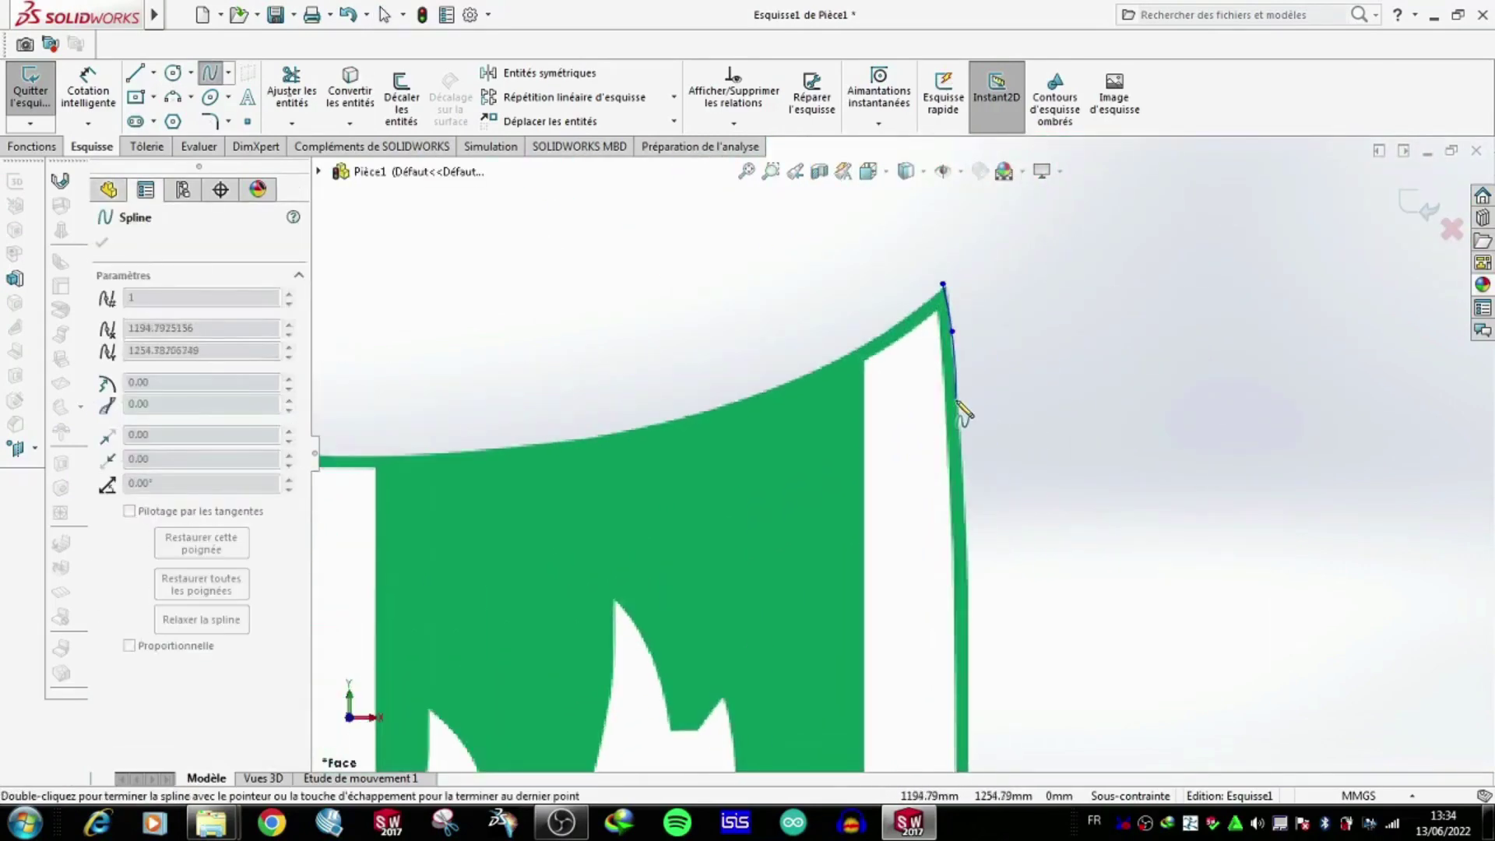
scroll(908, 487, "down", 2)
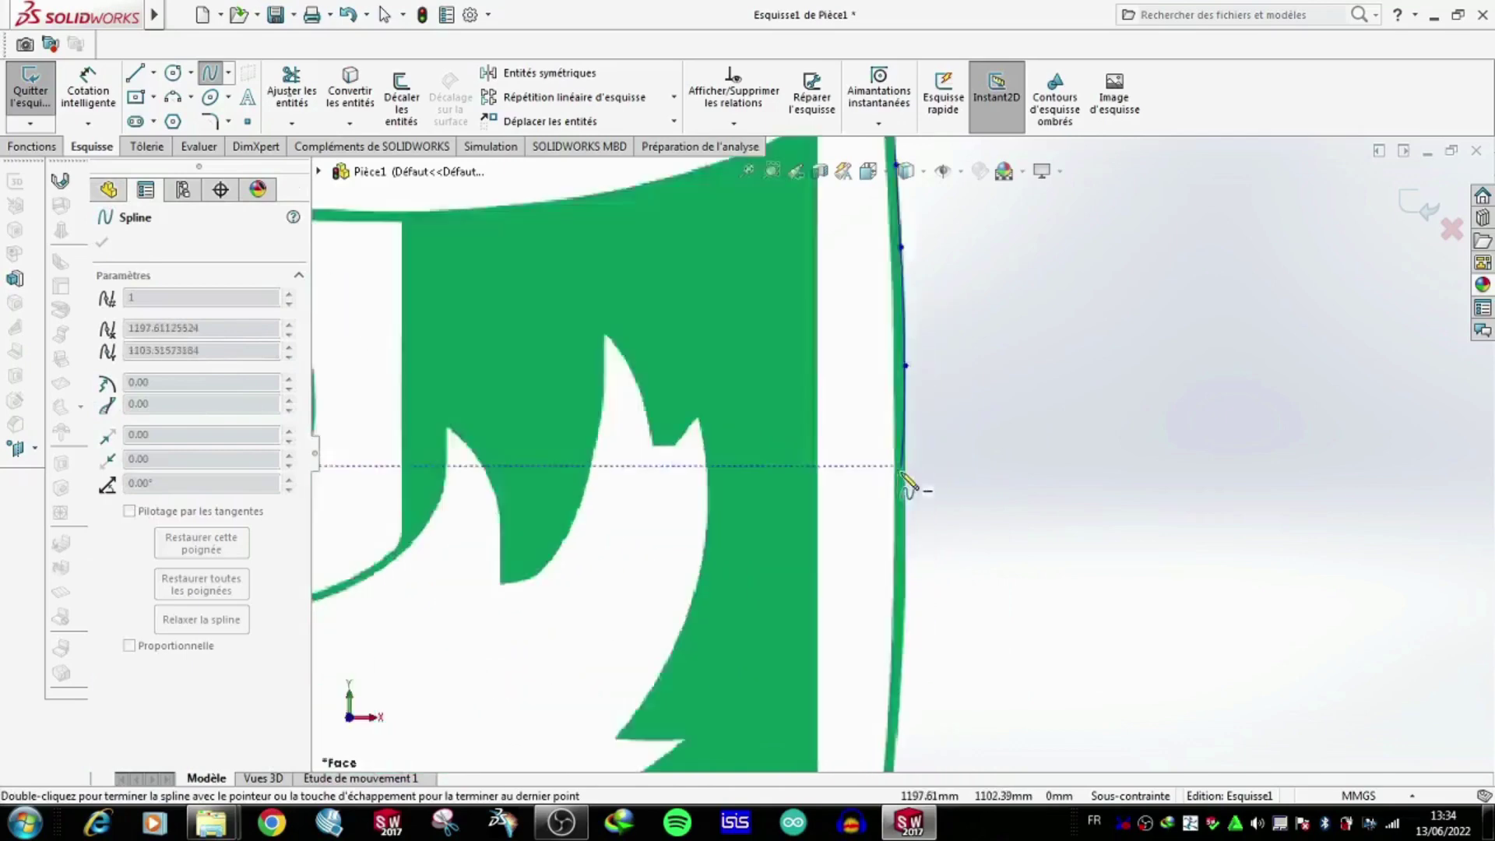
scroll(899, 638, "up", 2)
scroll(887, 724, "down", 2)
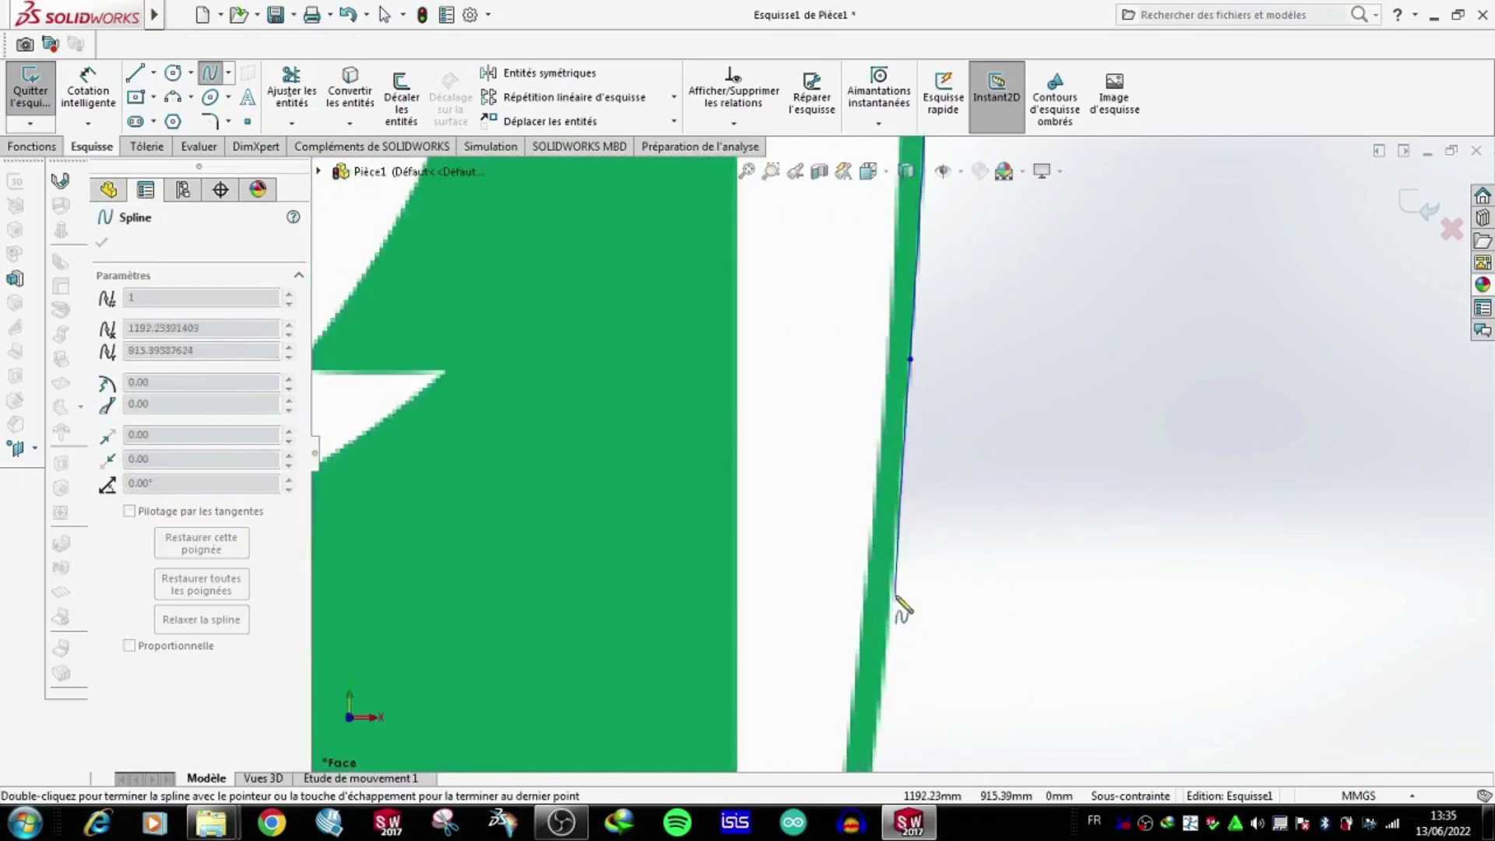
scroll(894, 657, "up", 2)
scroll(894, 550, "up", 2)
scroll(864, 554, "down", 4)
scroll(863, 554, "up", 2)
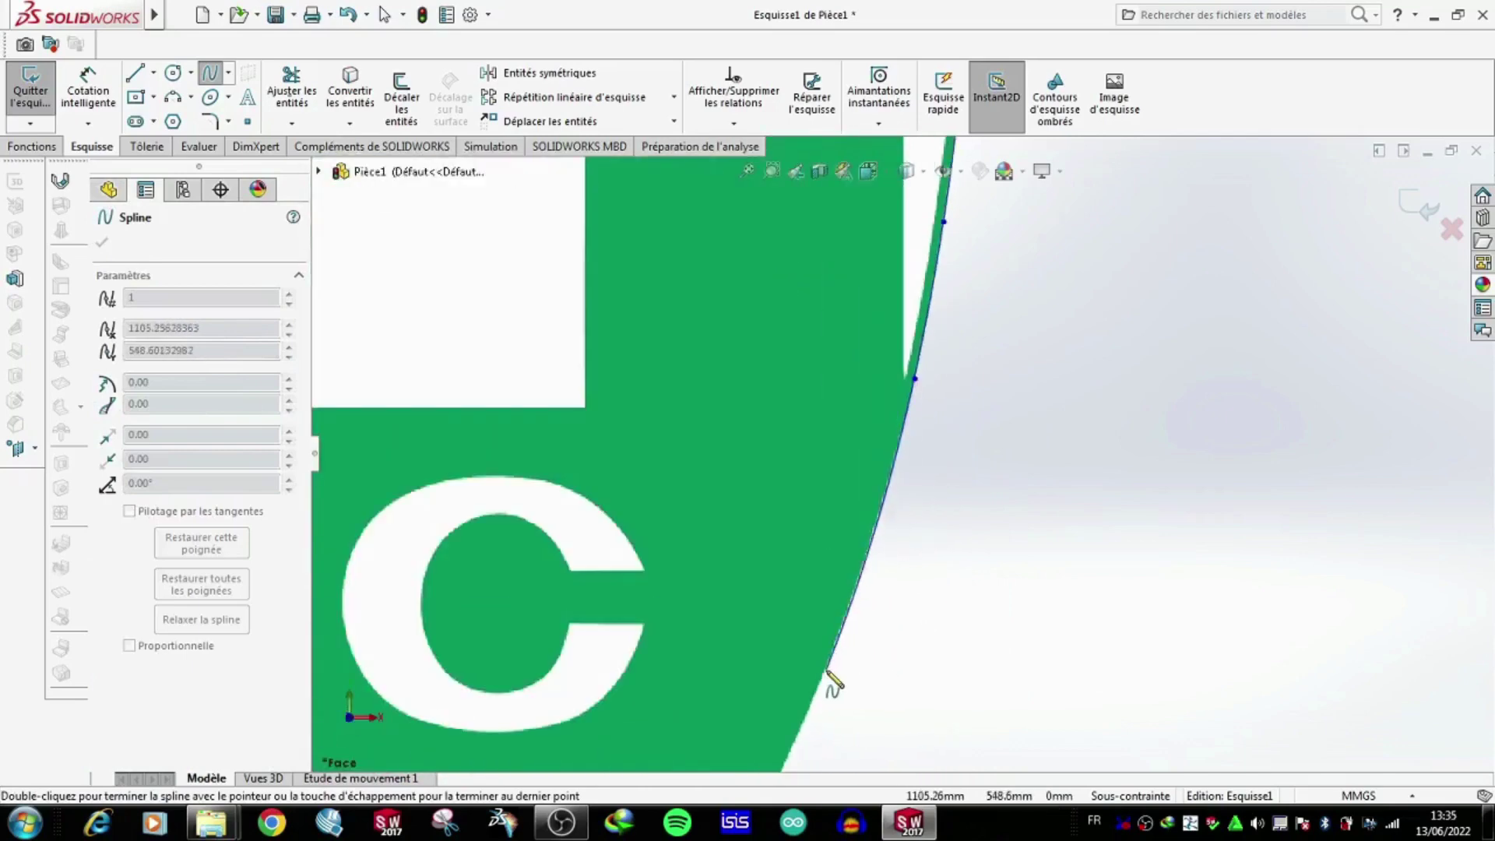
scroll(858, 580, "up", 1)
scroll(762, 720, "up", 2)
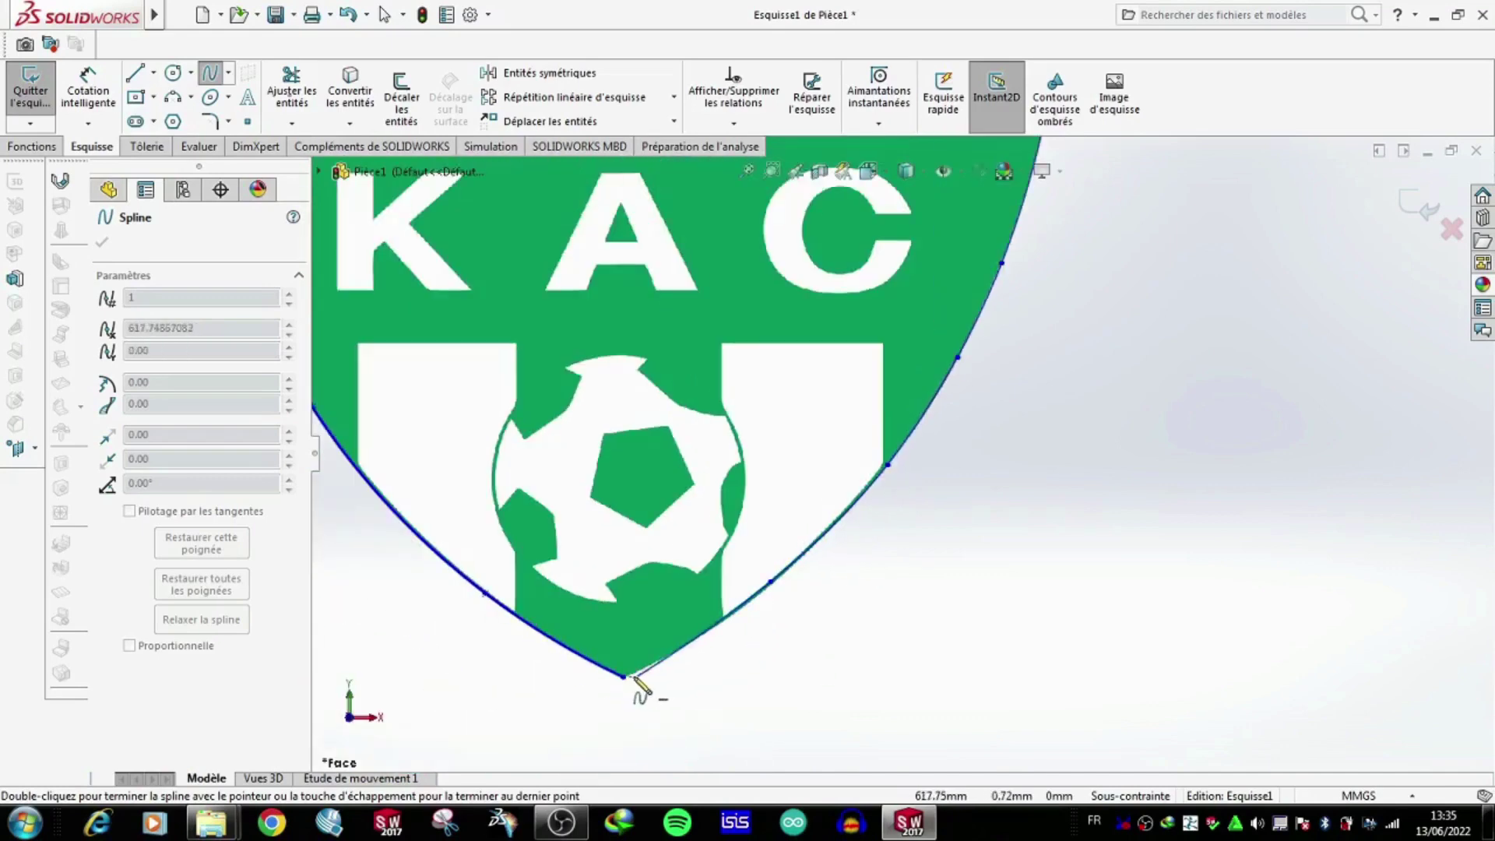
key("Escape")
scroll(629, 720, "up", 1)
scroll(667, 350, "down", 3)
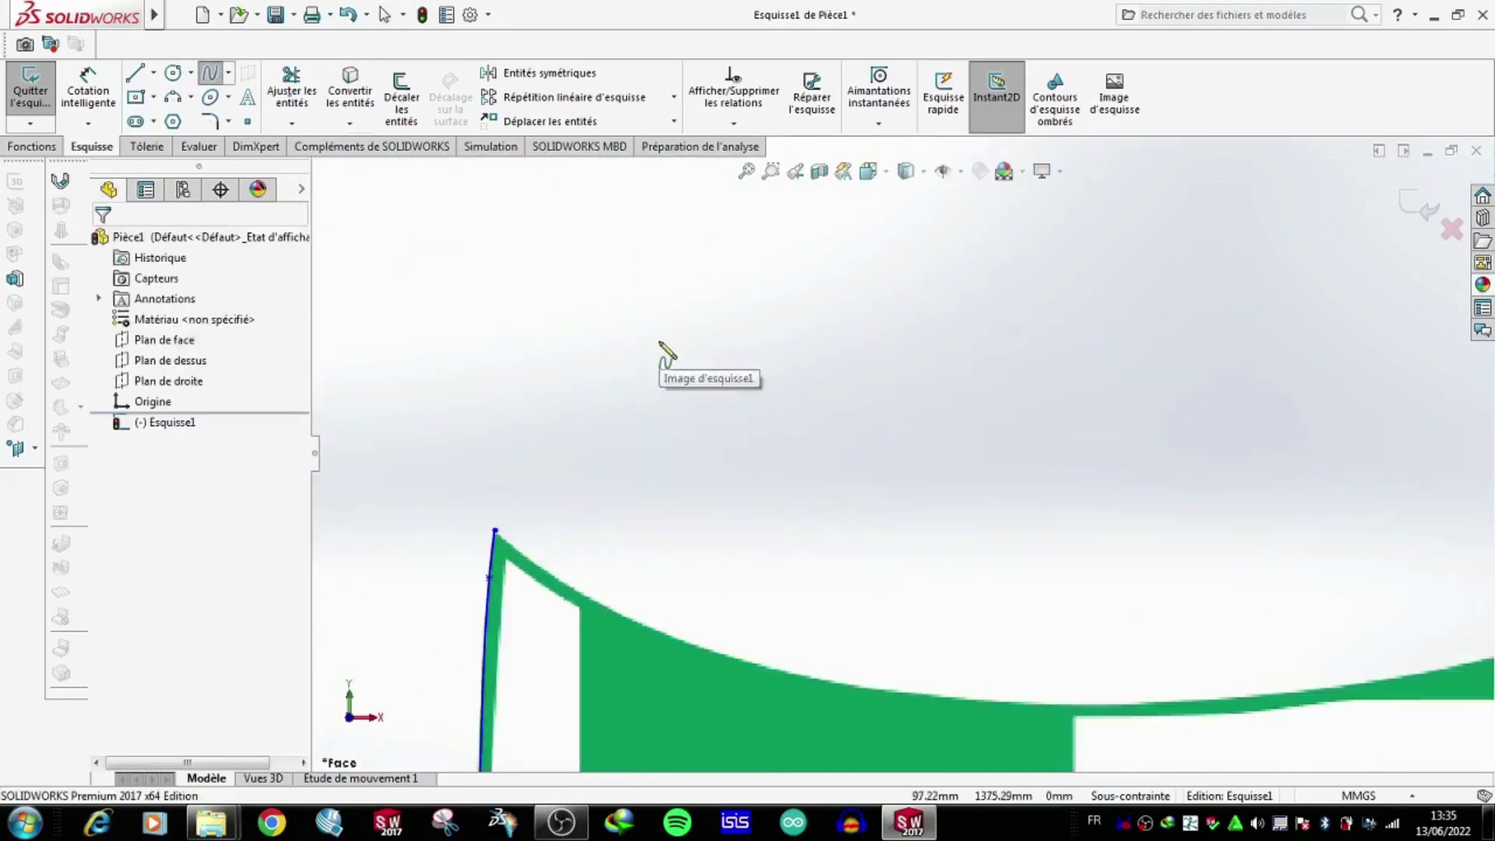
scroll(716, 490, "down", 2)
Snap the left spline's top endpoint onto the shield corner and check the right spline's endpoint.
left_click(713, 469)
left_click_drag(713, 484, 714, 491)
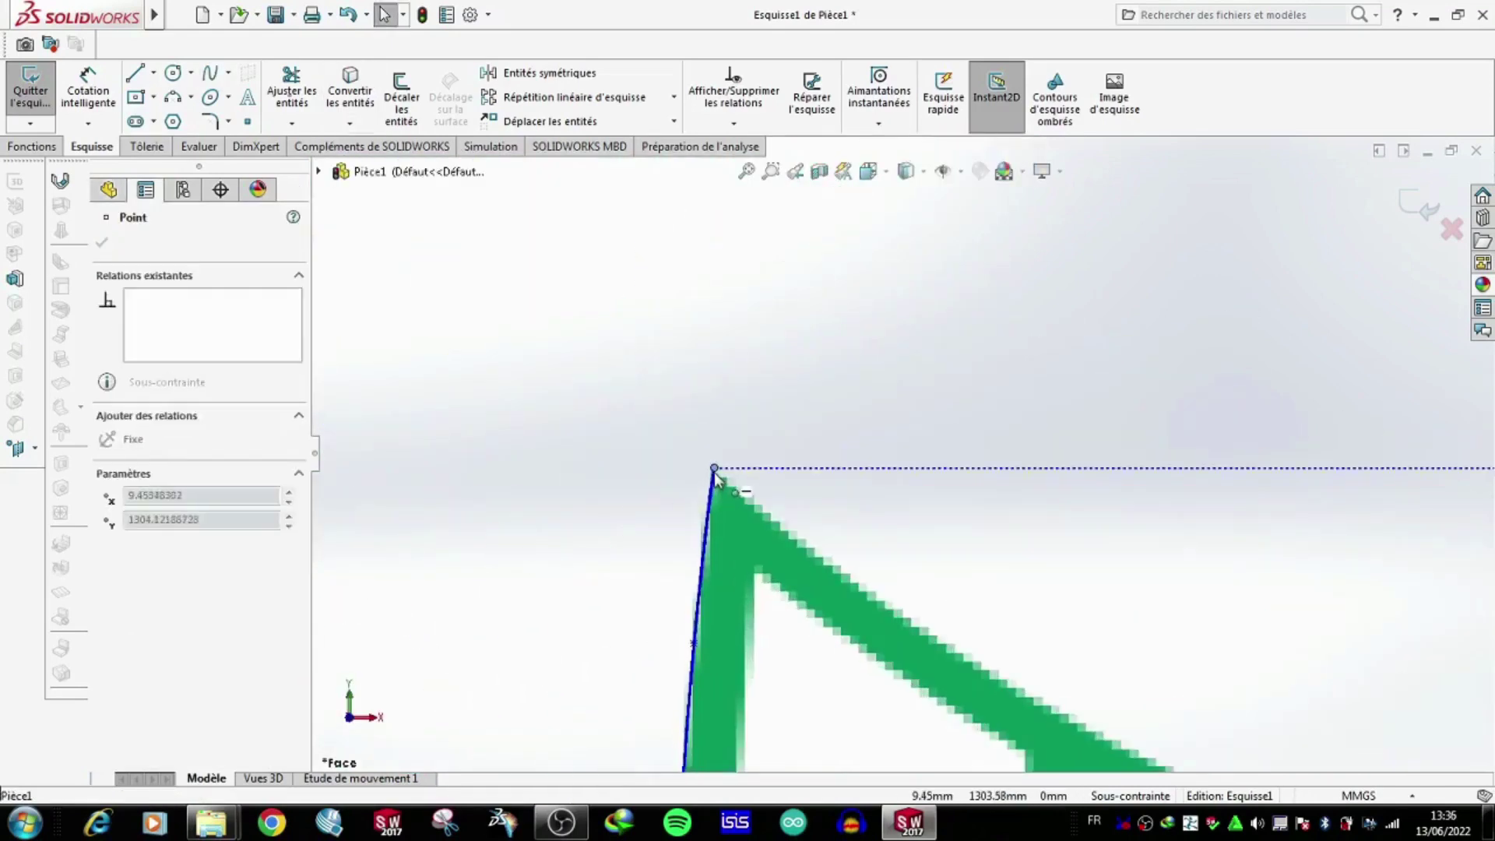
scroll(778, 467, "up", 2)
scroll(1375, 467, "down", 2)
scroll(1001, 453, "down", 2)
left_click(1001, 452)
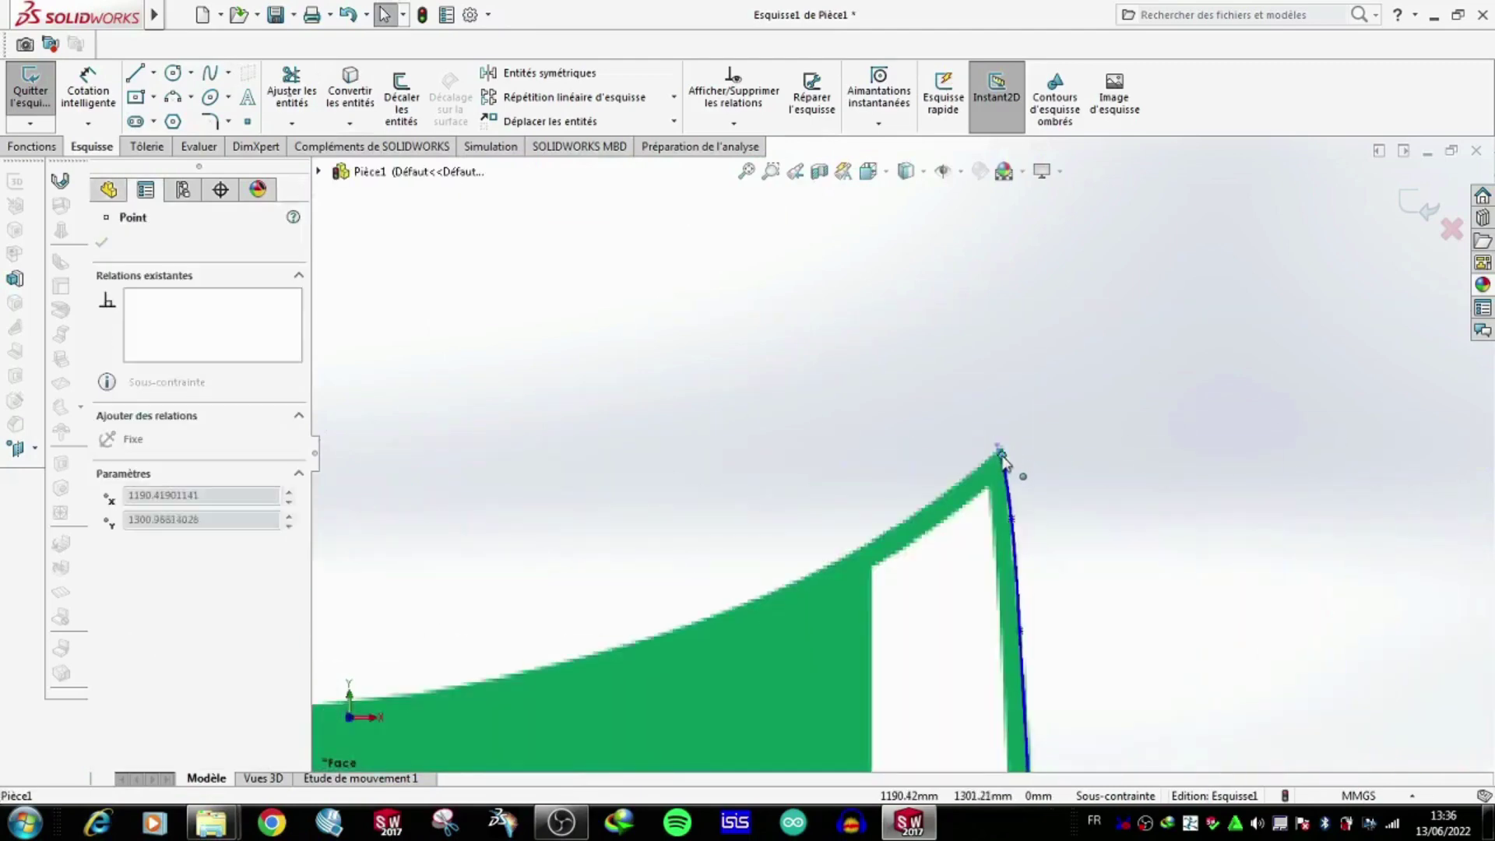
key("Escape")
scroll(543, 467, "up", 3)
scroll(566, 366, "down", 3)
Start a top-edge spline at the shield's top-left peak and run it toward the centre.
left_click(209, 73)
left_click(566, 361)
left_click(607, 397)
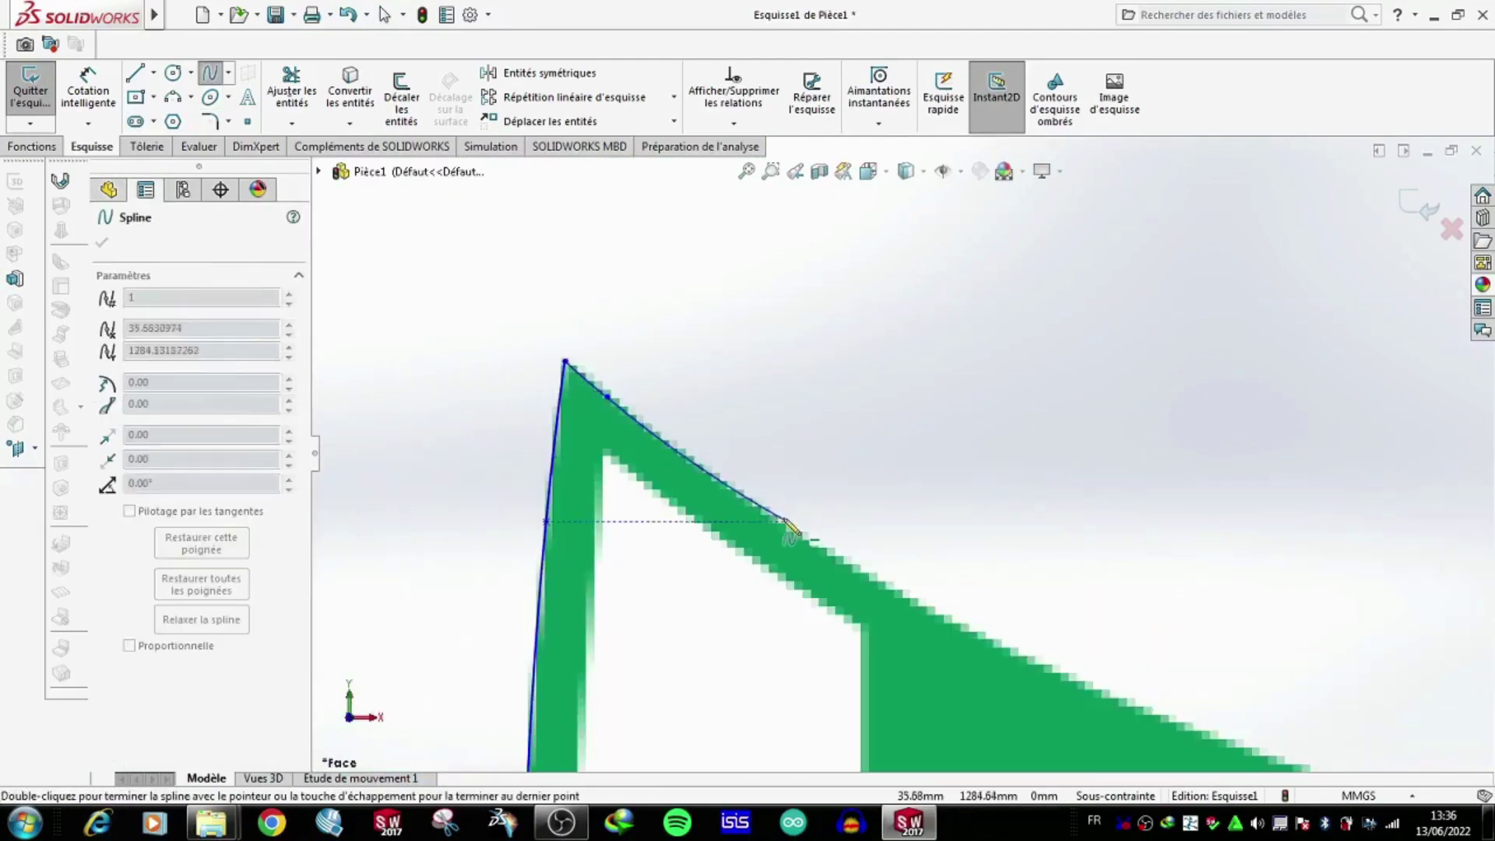
left_click(1049, 671)
scroll(1050, 669, "up", 5)
left_click(1094, 621)
scroll(1095, 620, "down", 2)
scroll(1074, 545, "down", 2)
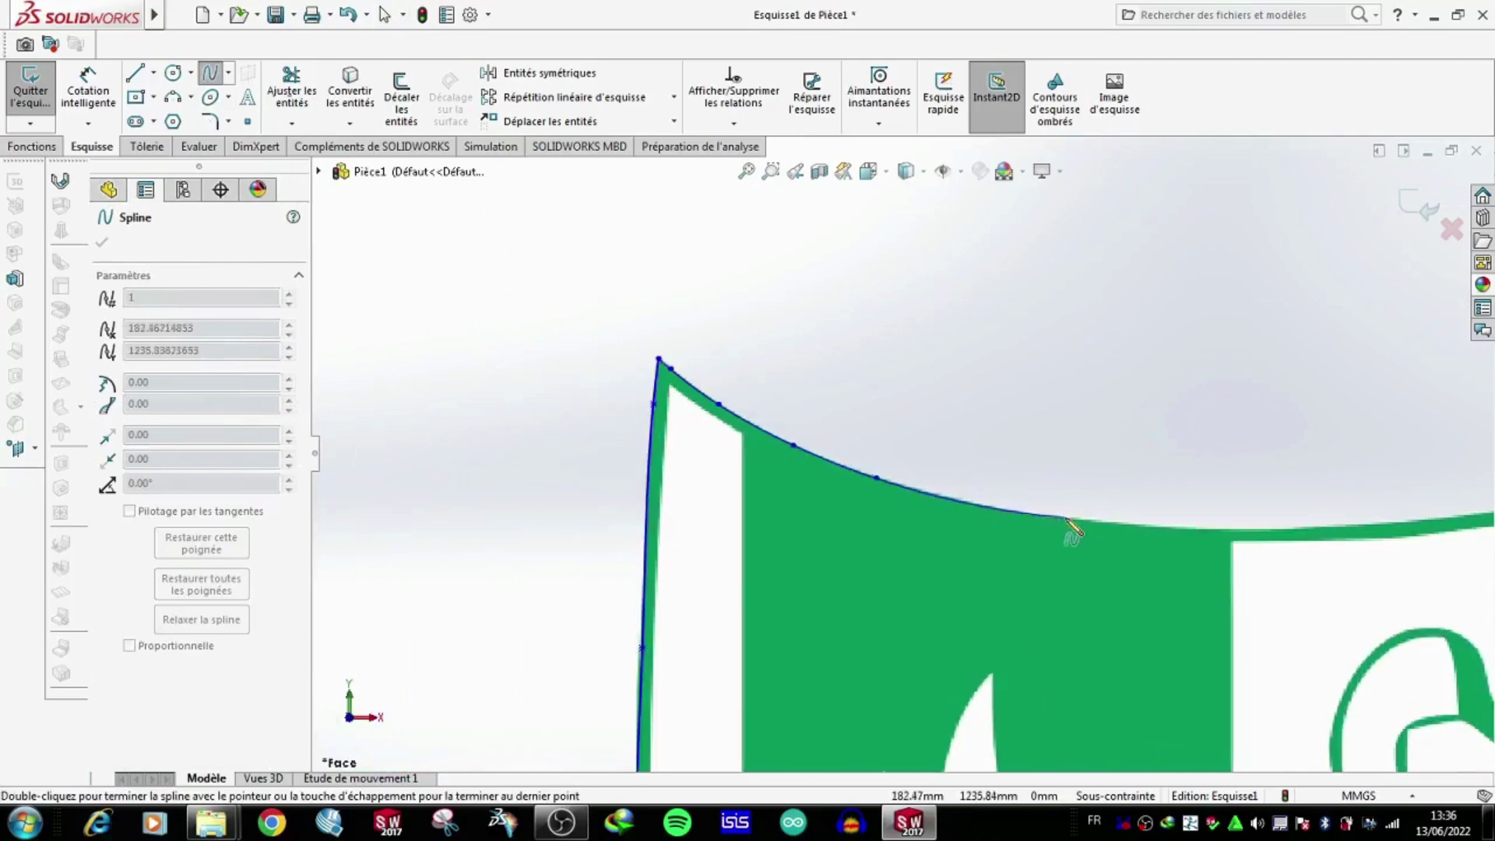
left_click(1313, 528)
scroll(1261, 530, "up", 3)
scroll(1245, 498, "down", 2)
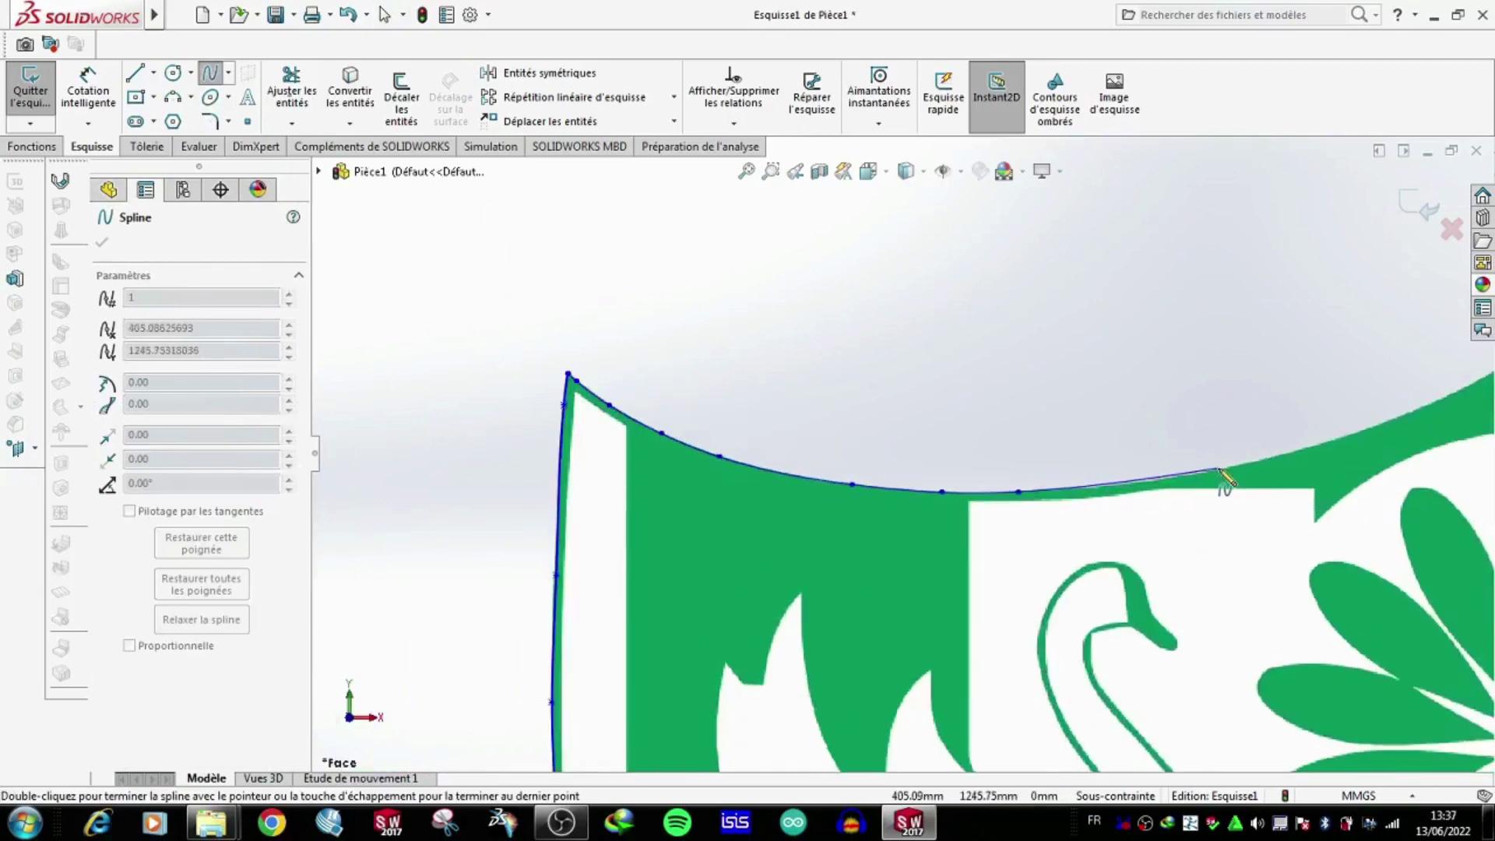
left_click(1214, 479)
scroll(1246, 467, "up", 2)
scroll(1323, 436, "down", 1)
scroll(1167, 397, "up", 2)
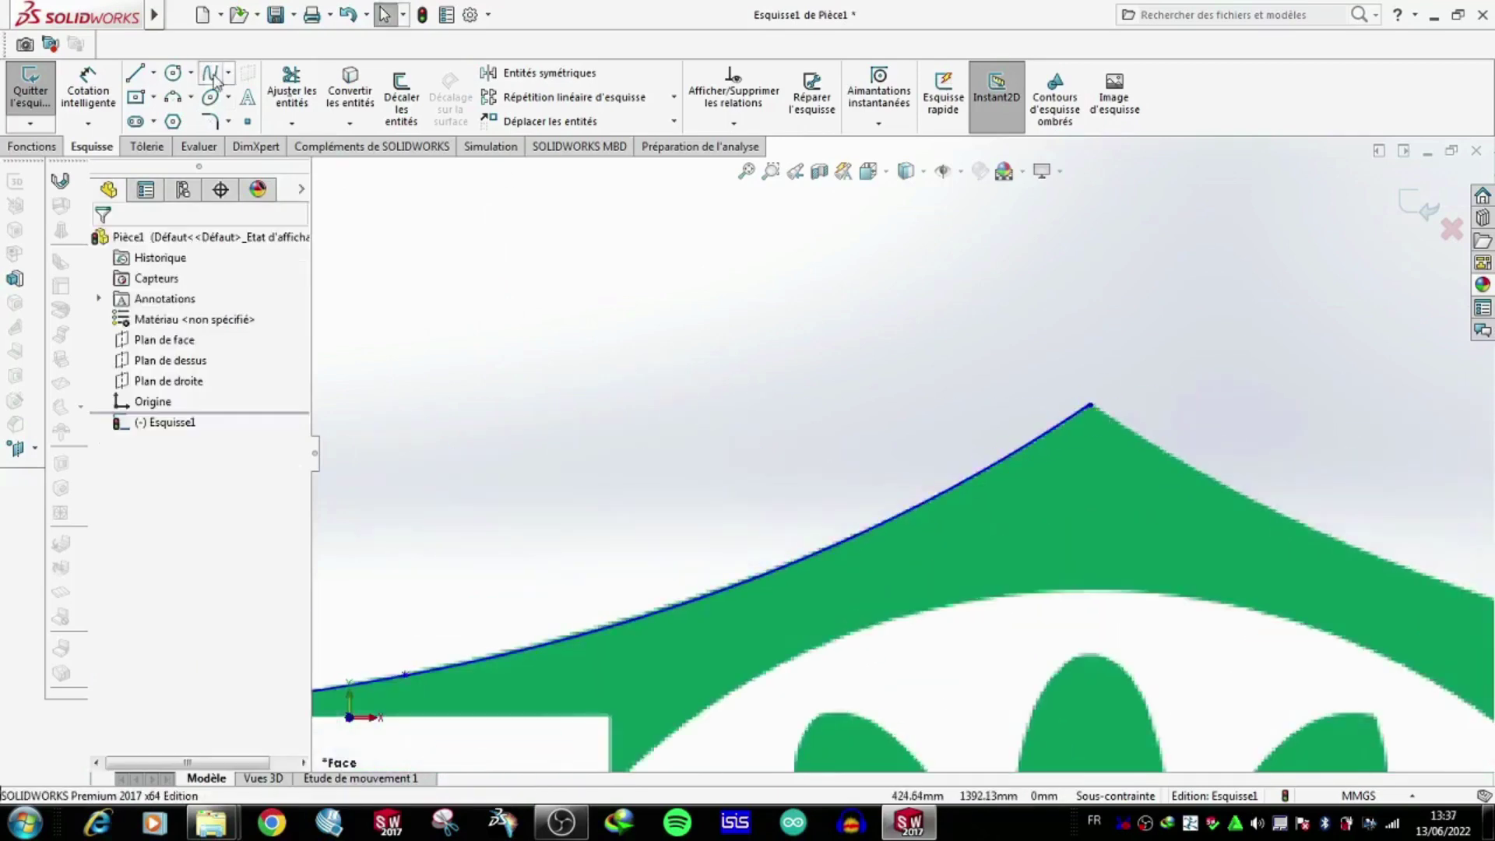
scroll(1409, 506, "down", 2)
scroll(1181, 459, "down", 2)
scroll(1180, 459, "down", 2)
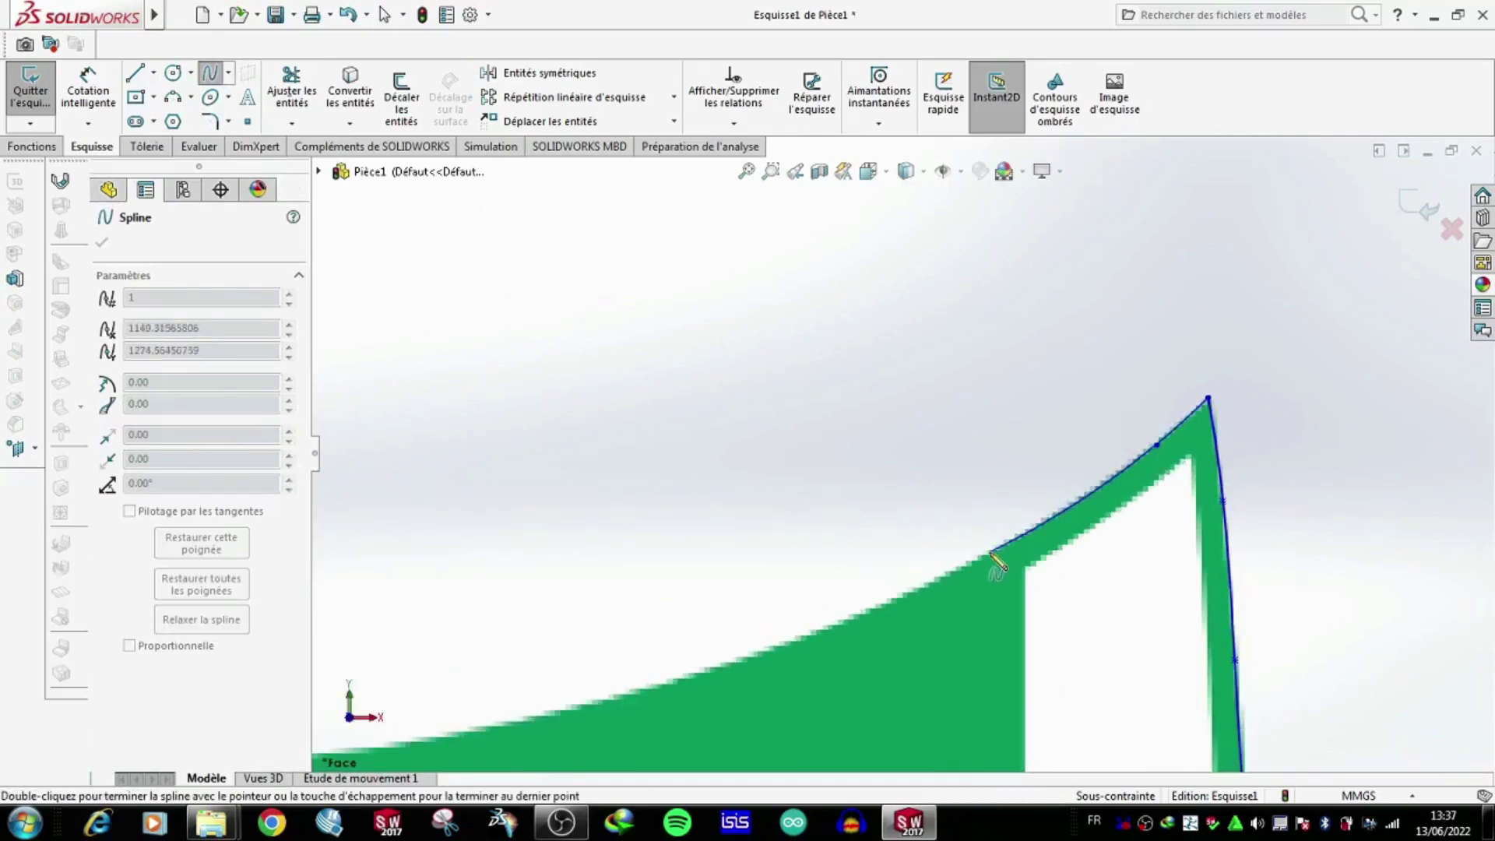
Continue the top-edge spline through the edge's curve and down into its valley.
left_click(566, 714)
scroll(601, 627, "up", 2)
scroll(541, 615, "down", 2)
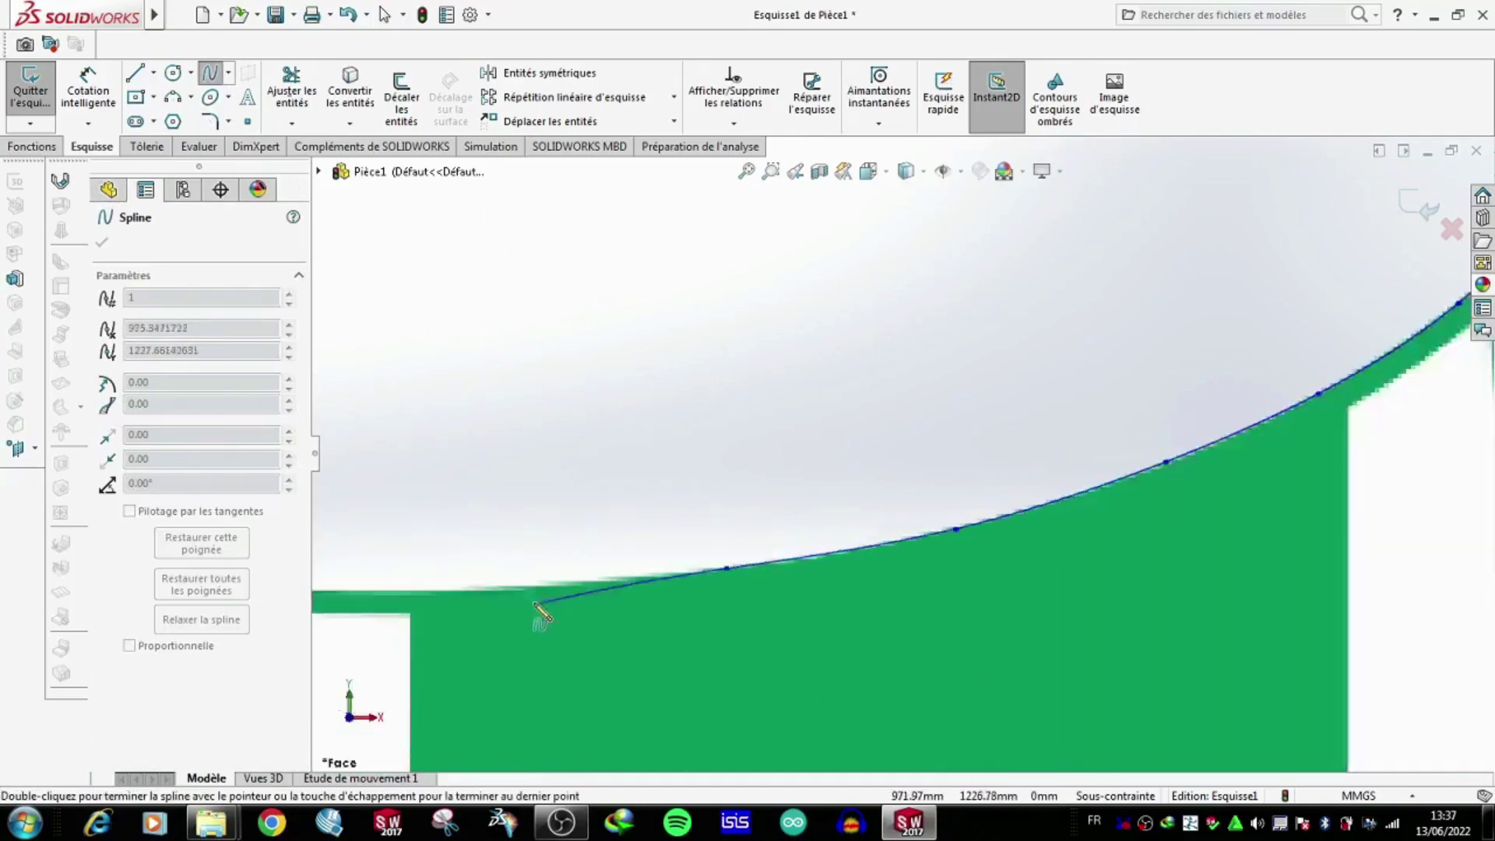
left_click(498, 603)
scroll(450, 594, "up", 2)
scroll(787, 489, "down", 3)
left_click(786, 487)
left_click(568, 471)
scroll(569, 471, "up", 3)
scroll(594, 443, "down", 2)
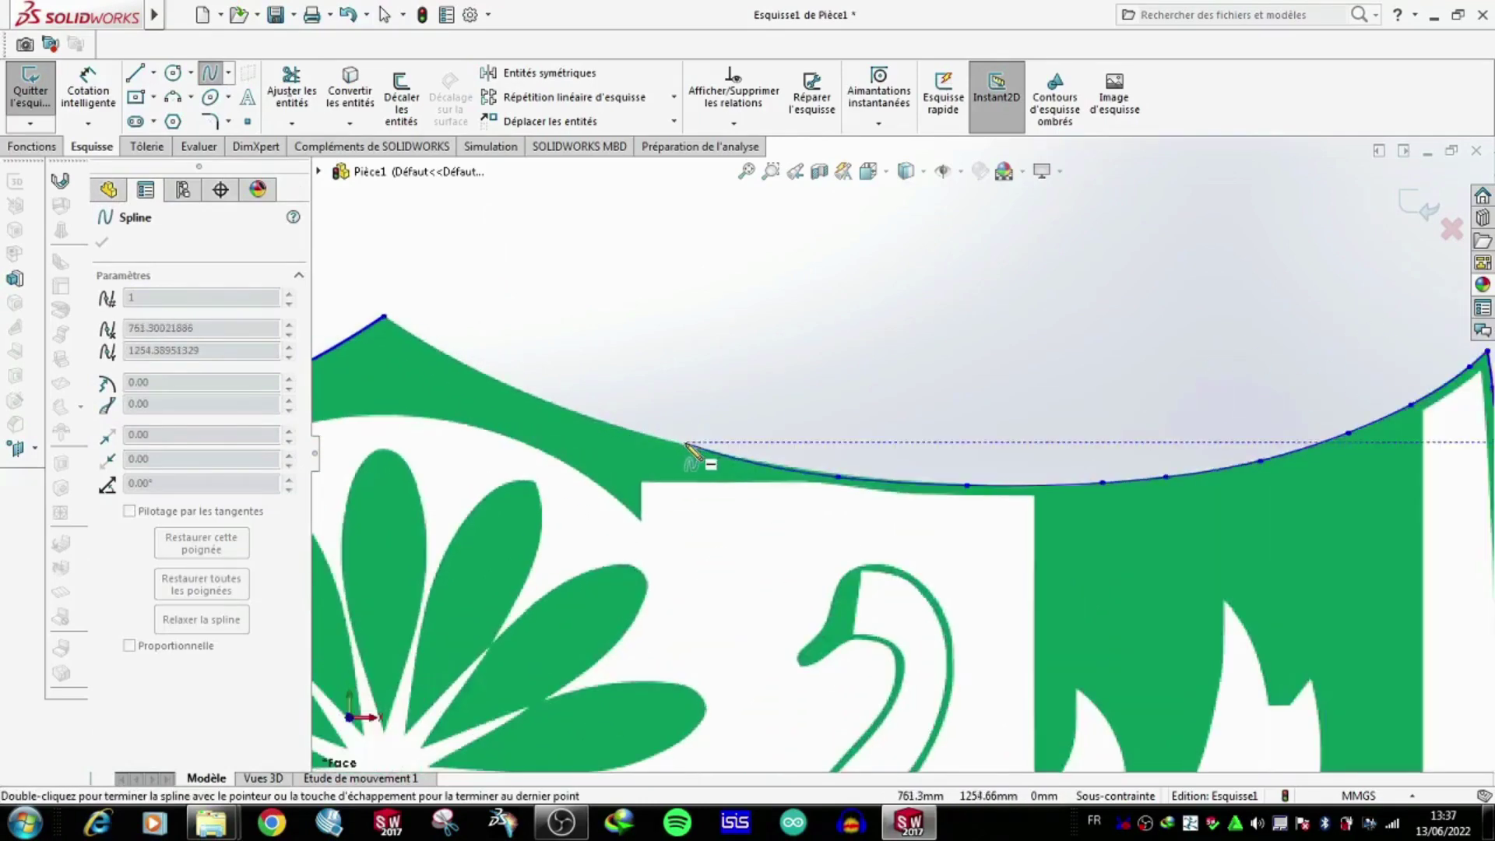
Close the top edge at the central peak and extrude the outline into Boss-Extru.1.
left_click(691, 445)
scroll(624, 451, "down", 2)
left_click(658, 399)
scroll(514, 321, "up", 1)
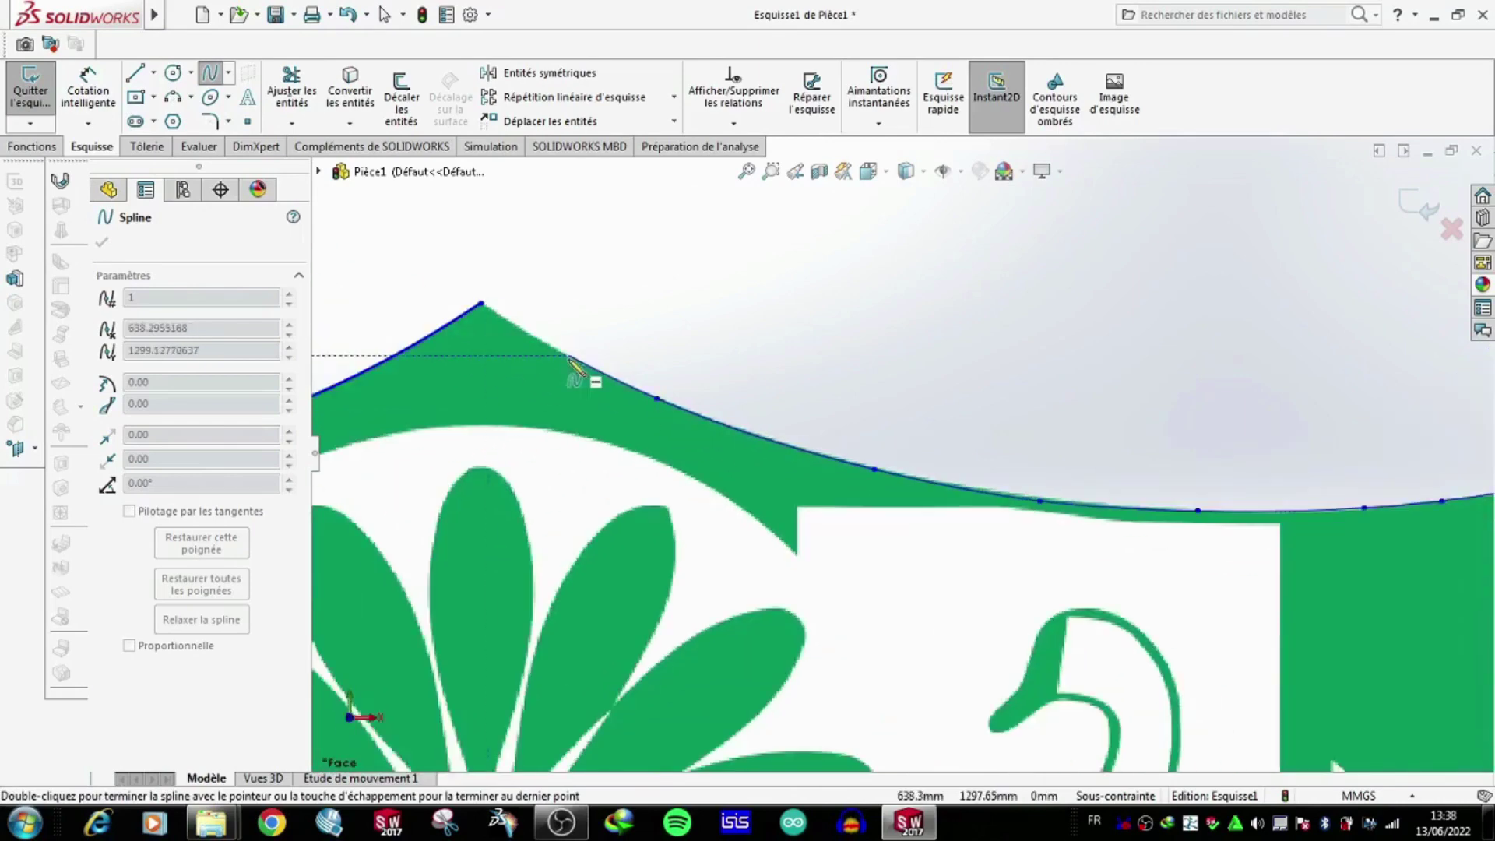
left_click(568, 358)
scroll(483, 306, "down", 3)
double_click(604, 352)
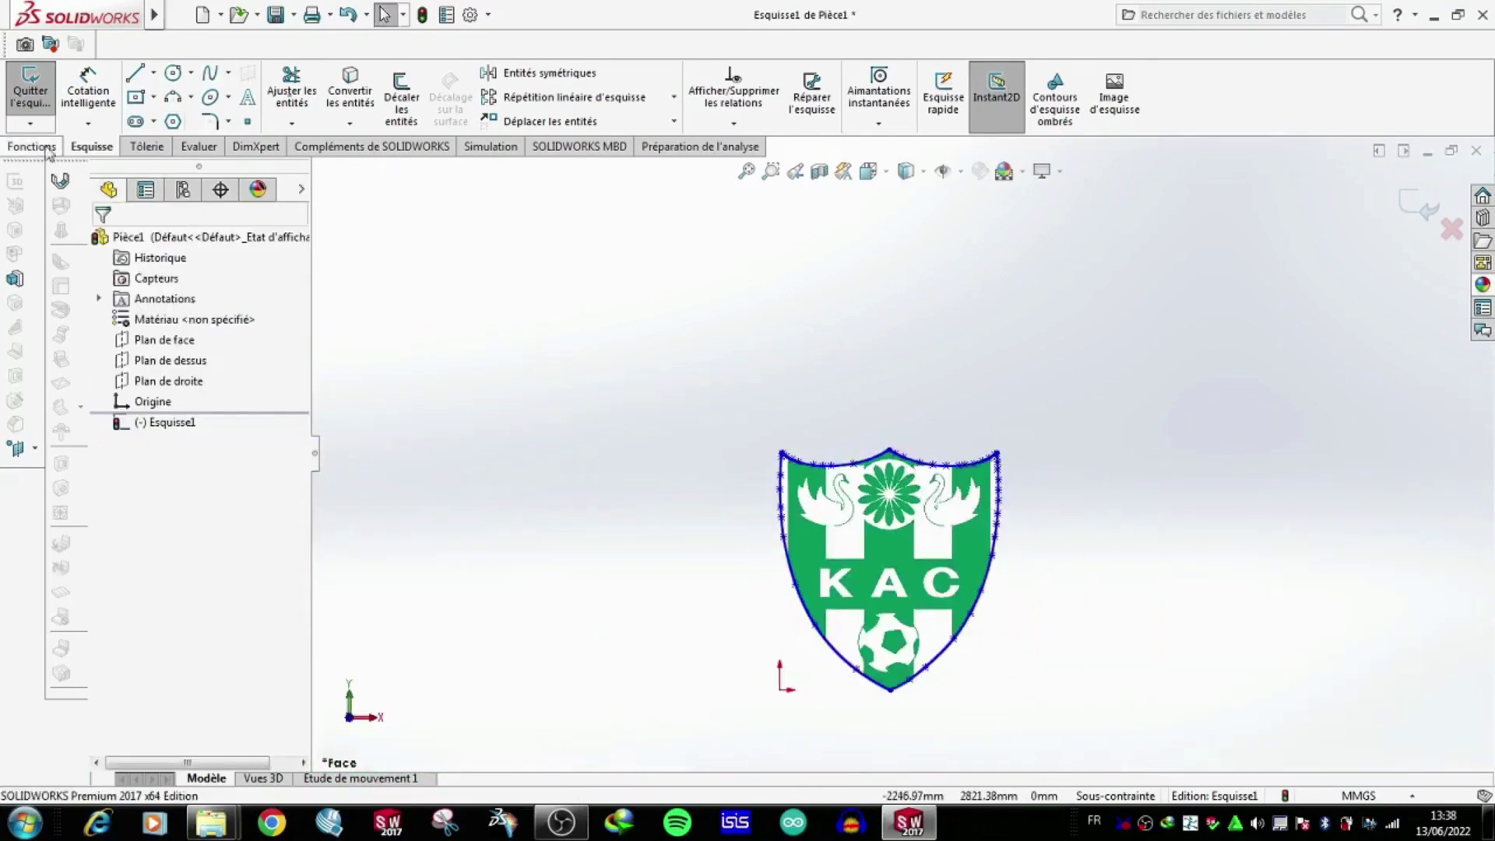
key("Return")
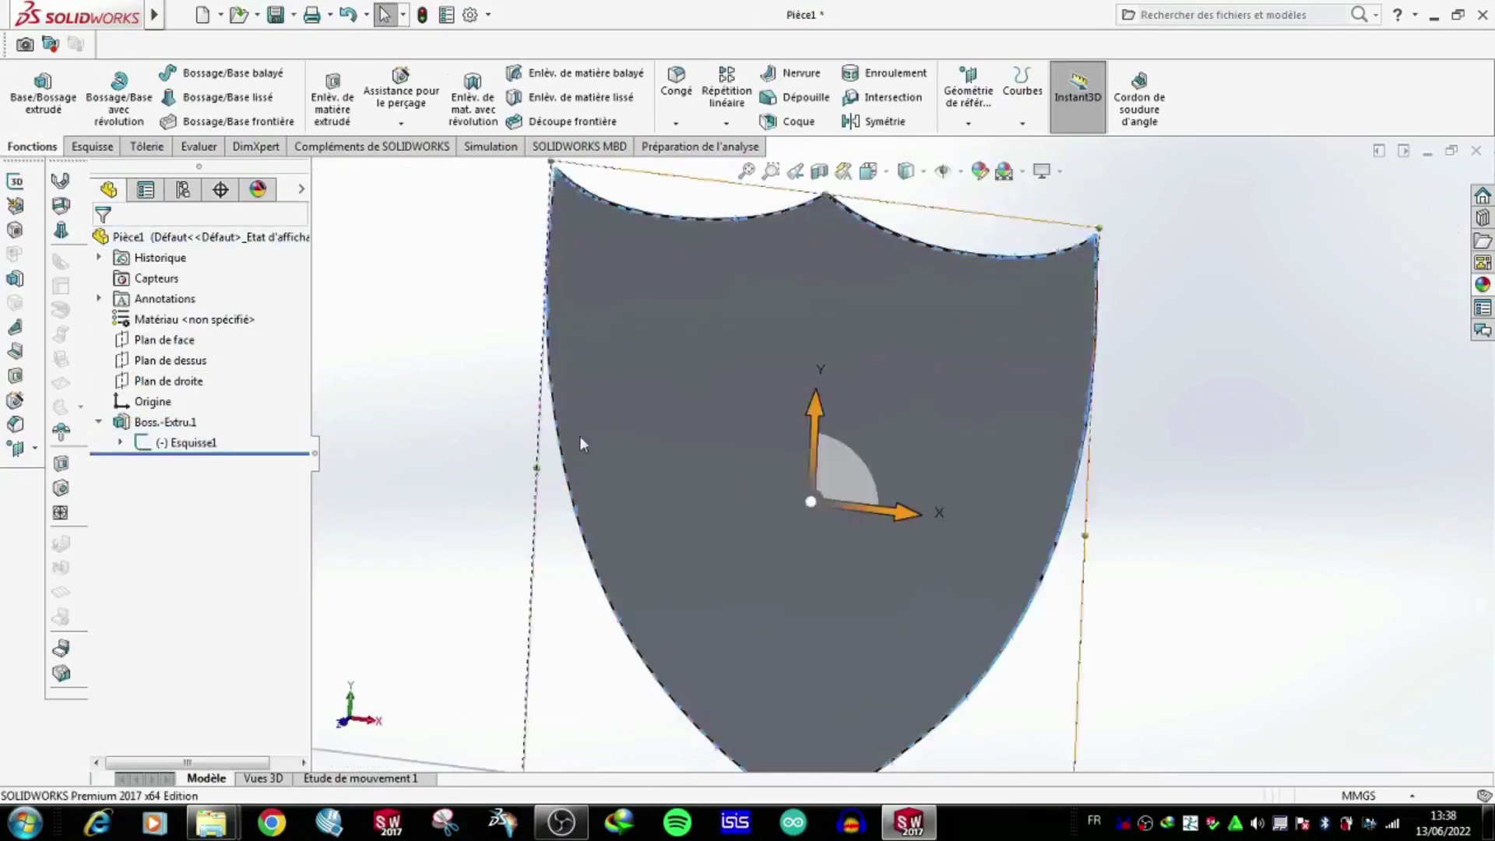
left_click(868, 170)
Start a new sketch on the front plane and spline down the swan wing's edge from its peak.
left_click(876, 397)
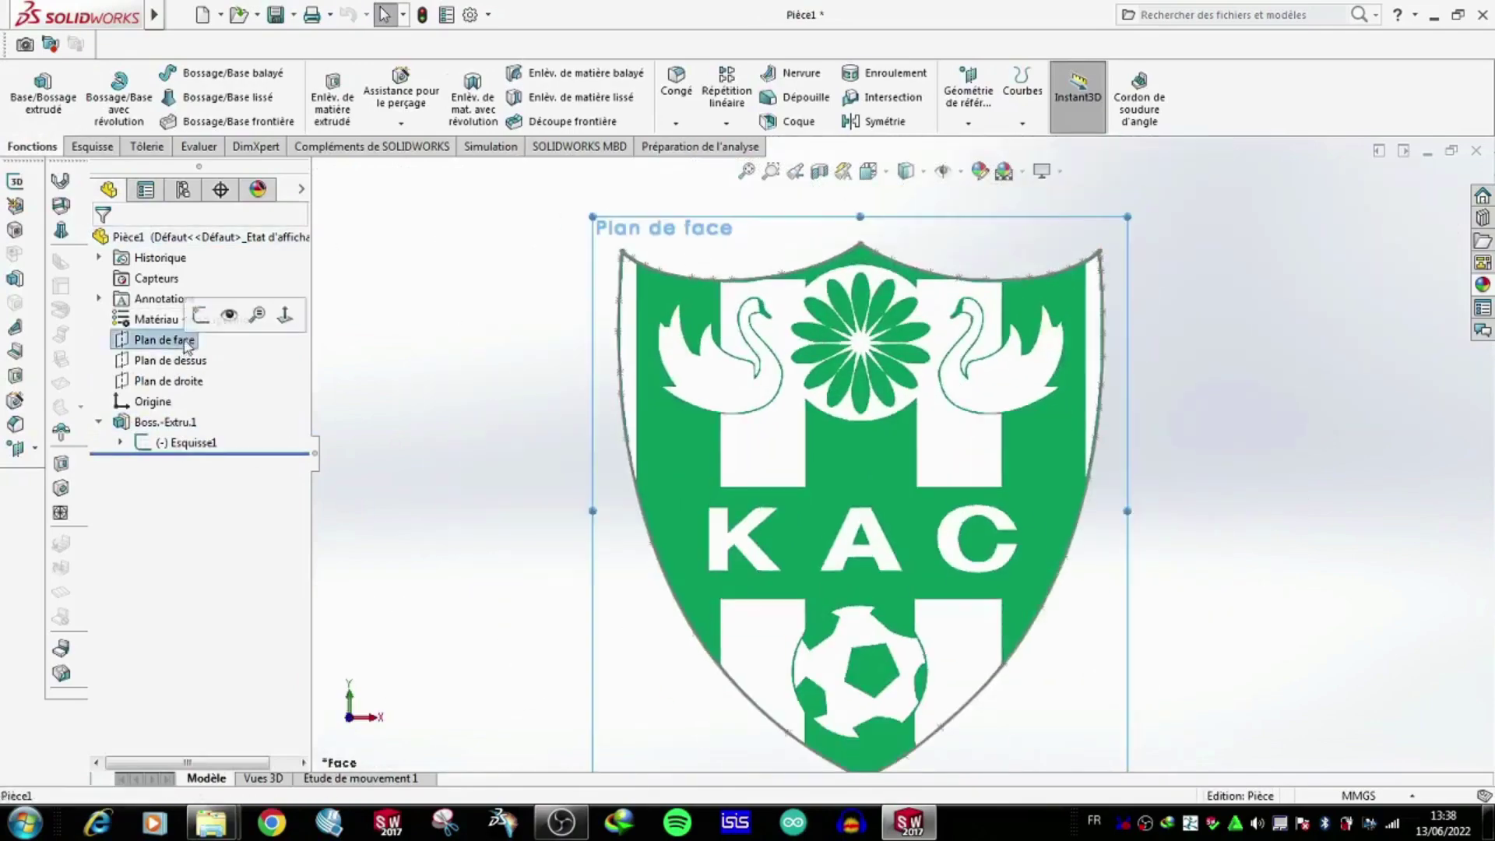
left_click(903, 374)
left_click(210, 72)
scroll(829, 421, "down", 5)
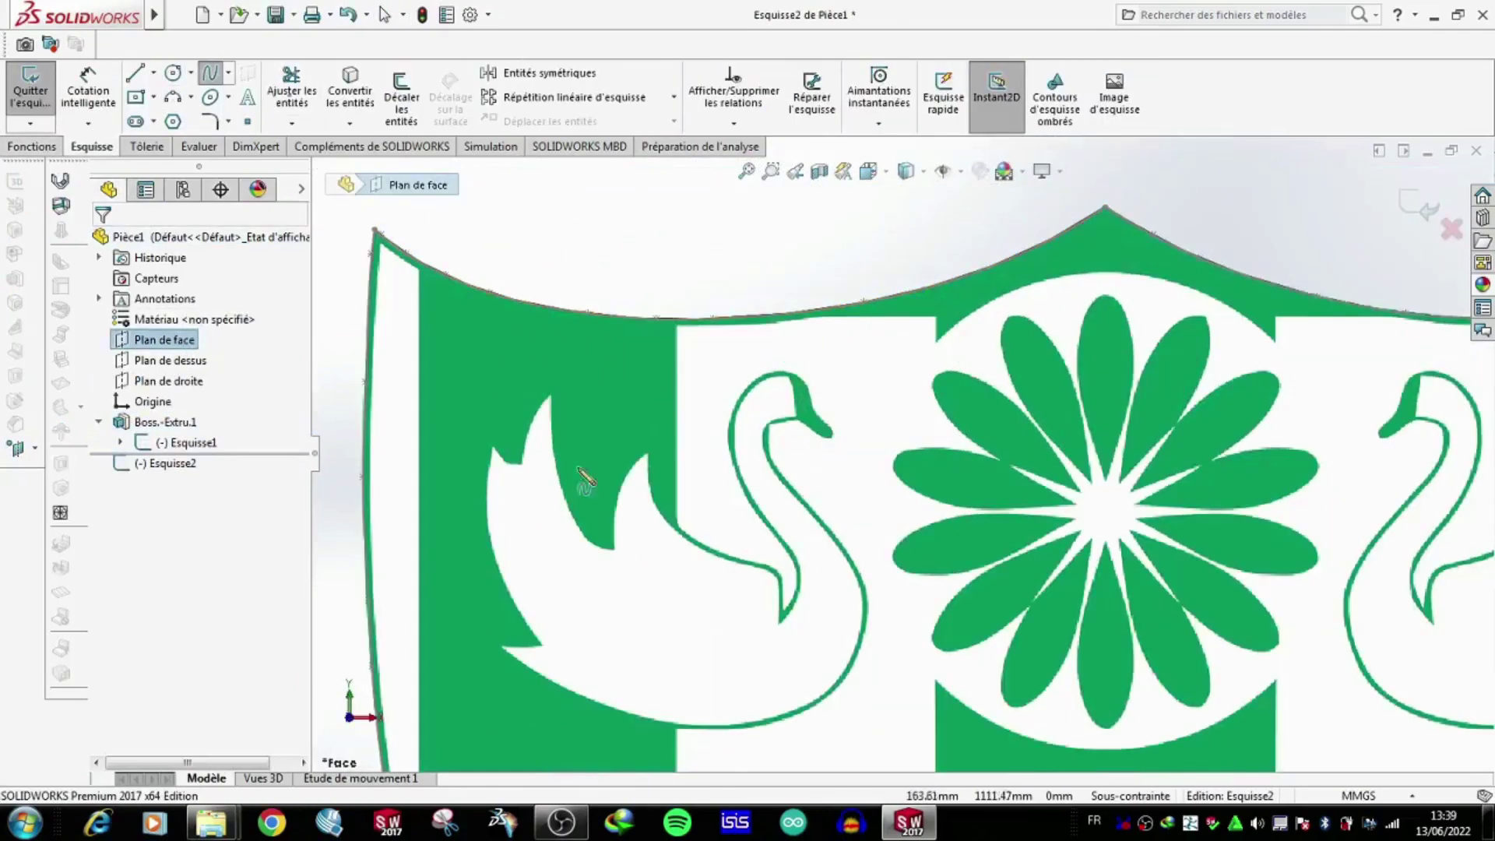
scroll(591, 467, "down", 5)
left_click(658, 396)
scroll(637, 647, "down", 3)
left_click(776, 411)
left_click(765, 535)
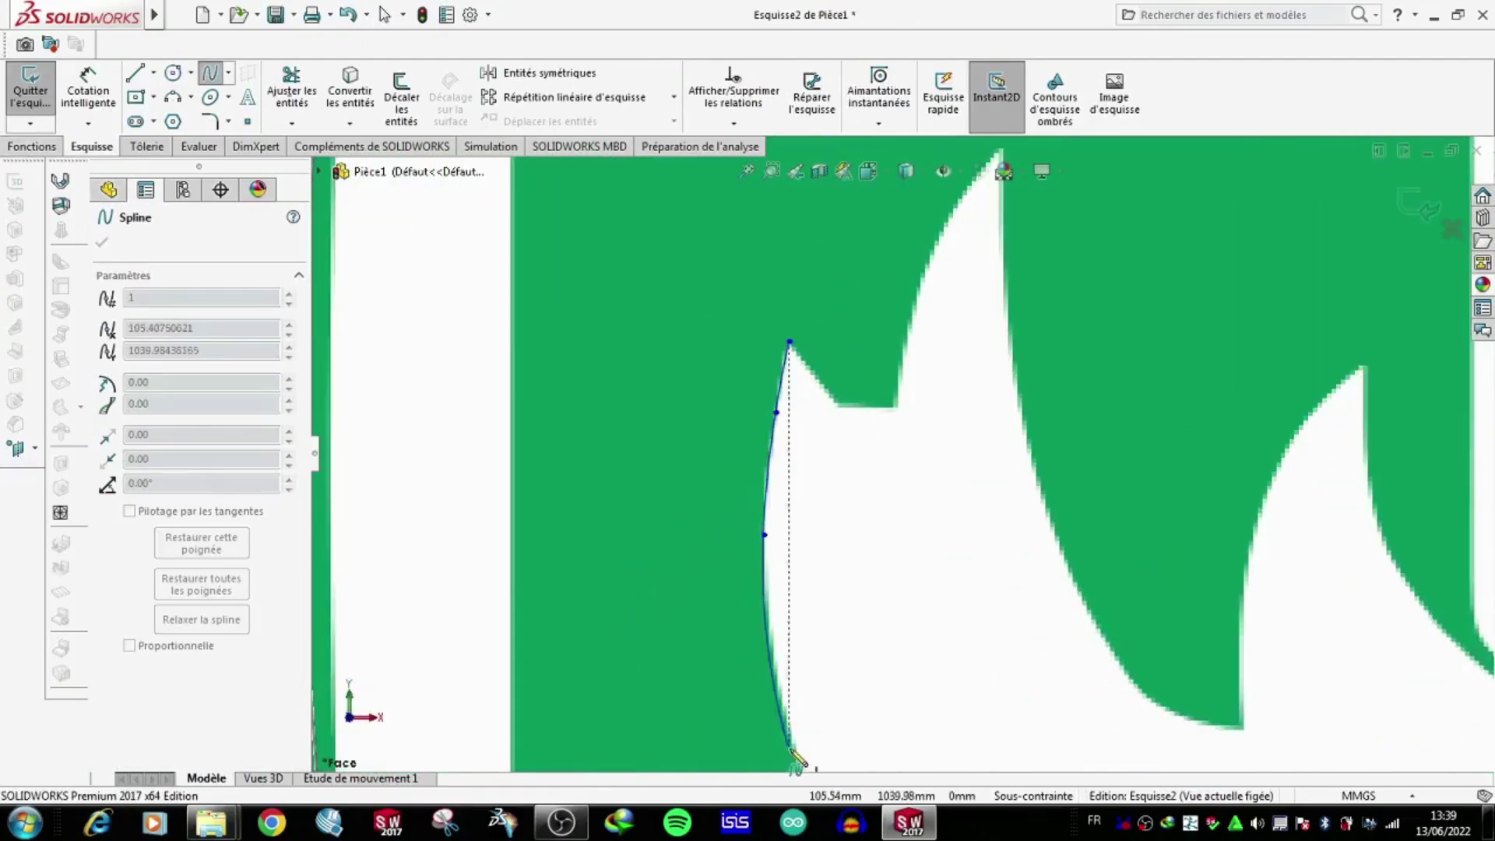
Continue the swan spline through the wing's notch corners and past the notch.
key("z")
scroll(928, 708, "down", 5)
left_click(924, 611)
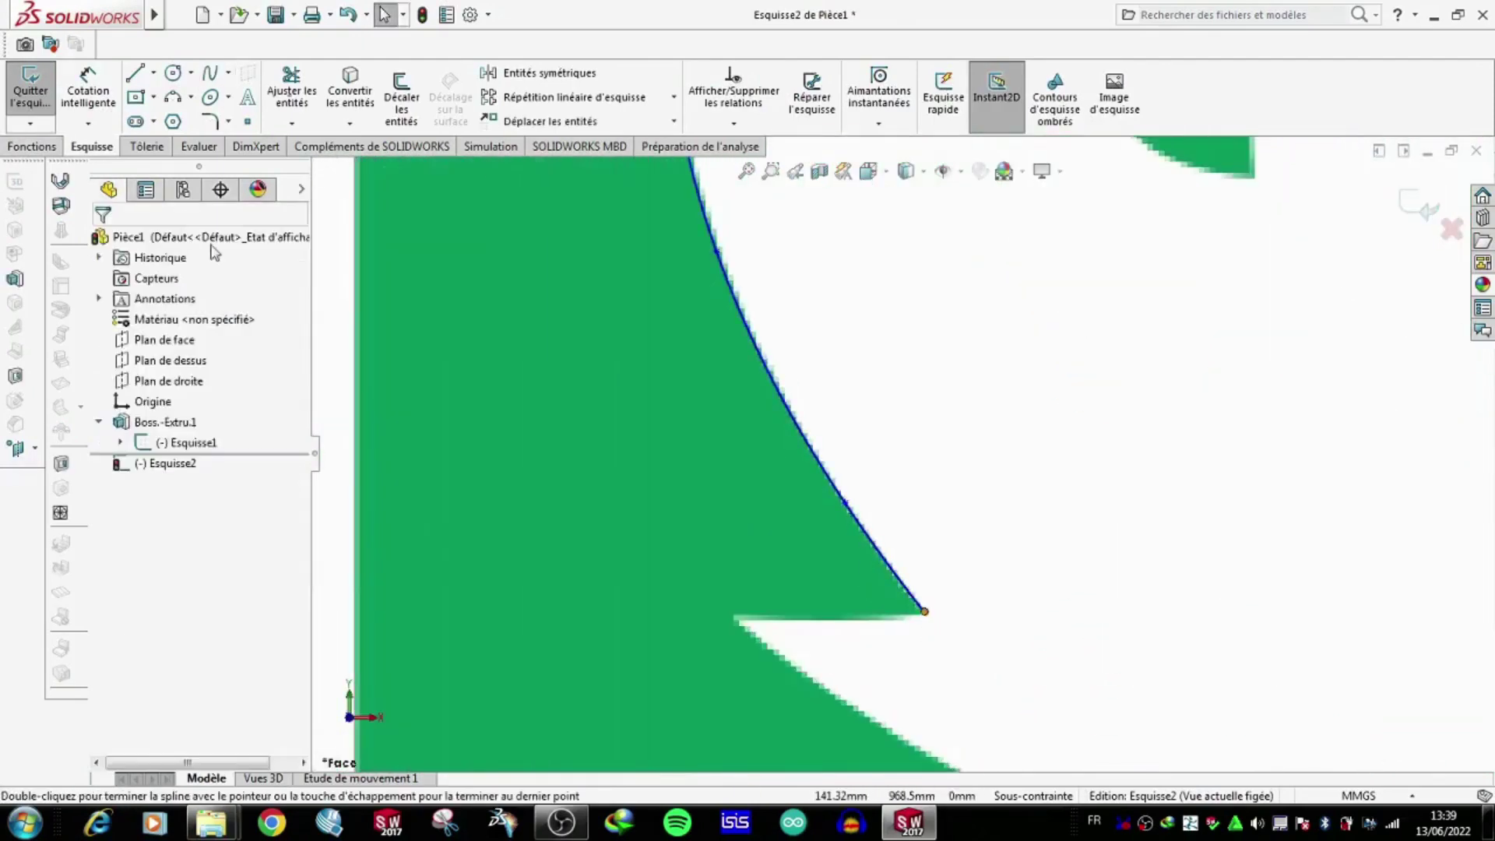
left_click(738, 618)
key("z")
left_click(858, 538)
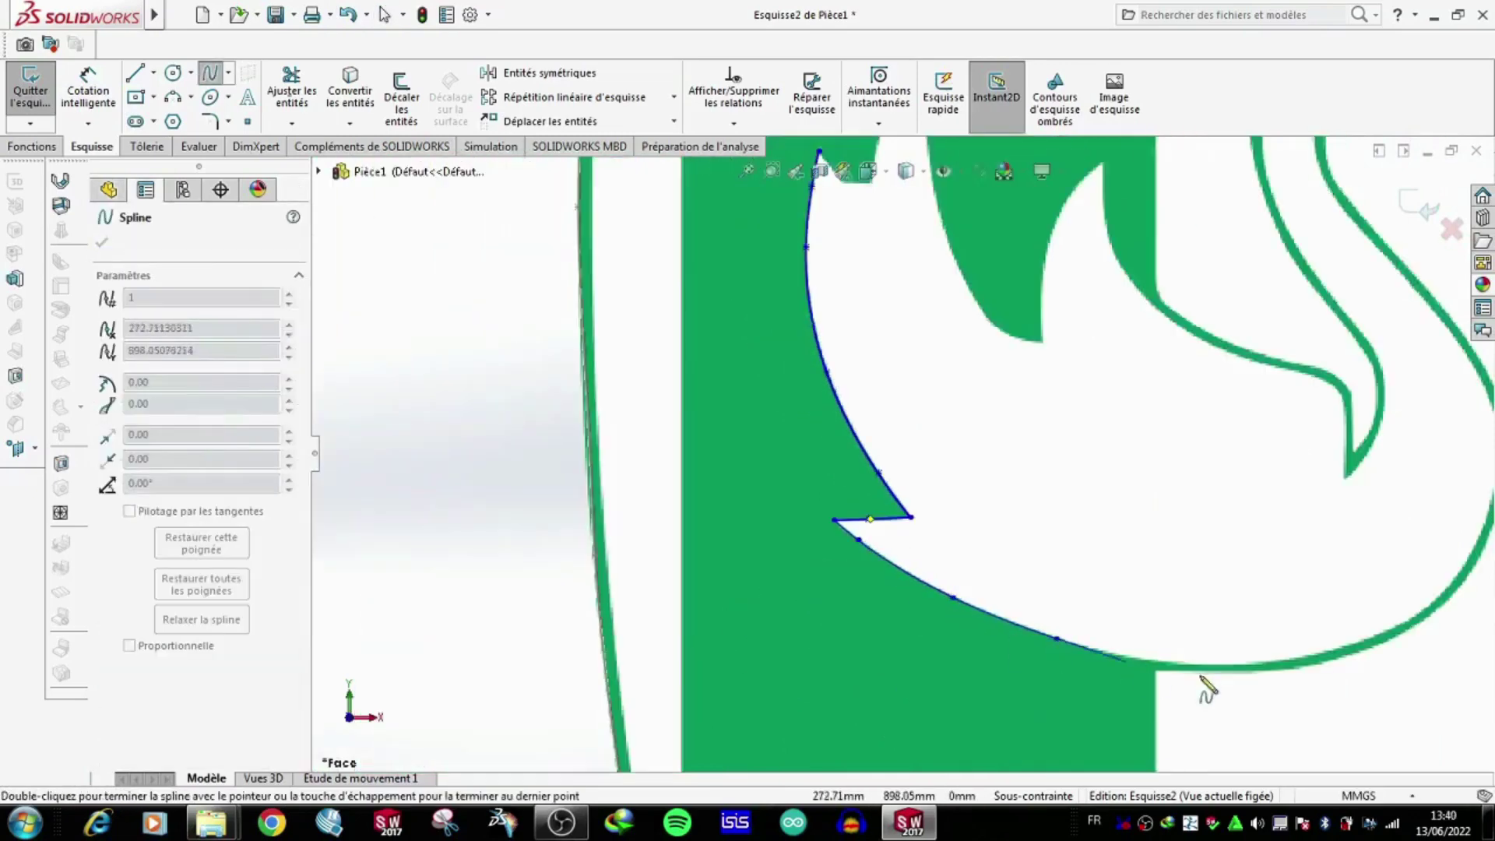
scroll(1238, 674, "down", 3)
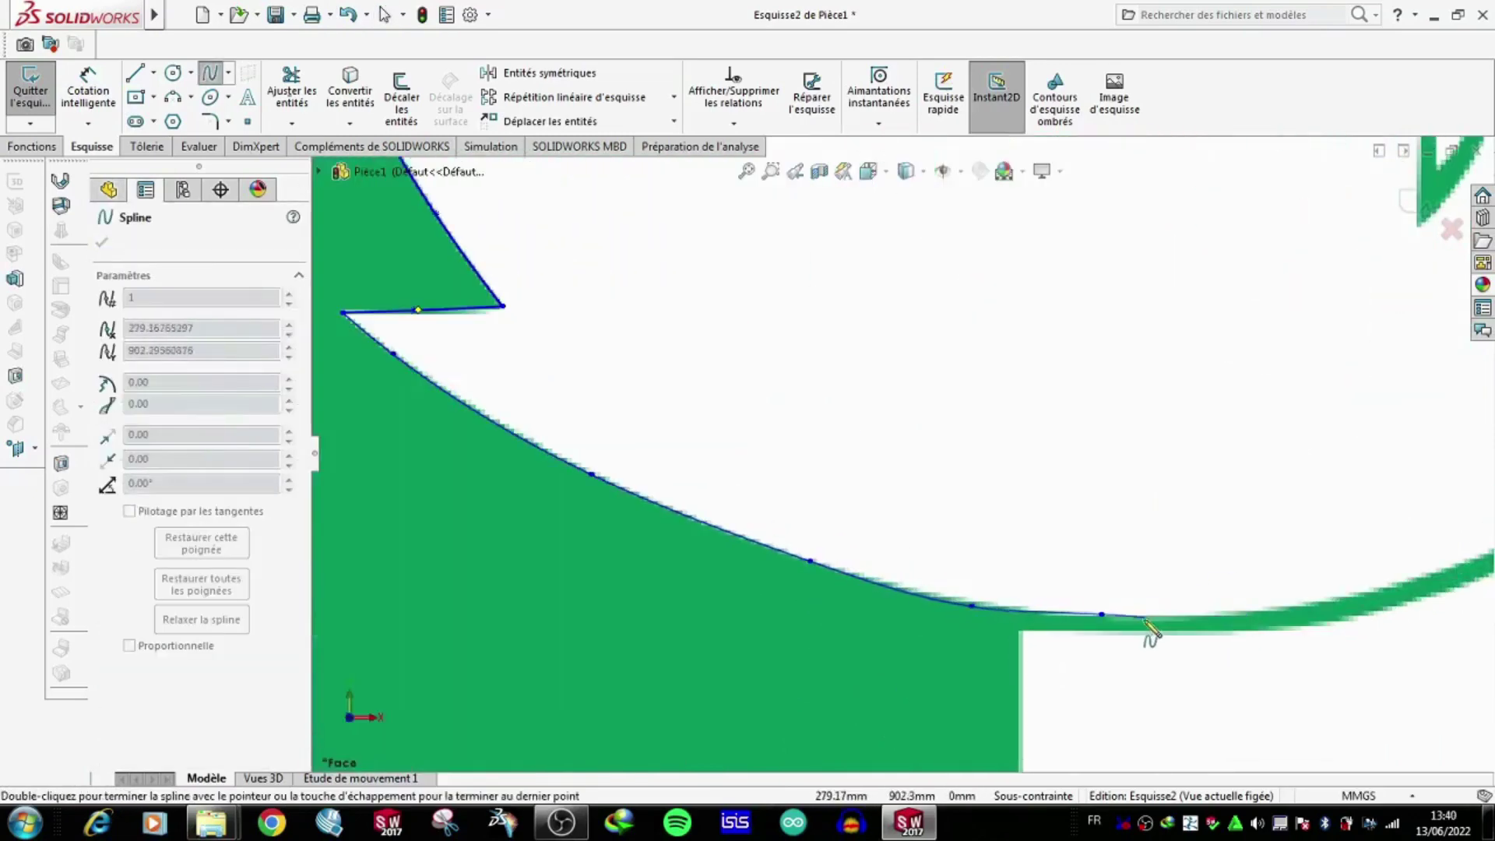
scroll(1195, 516, "up", 3)
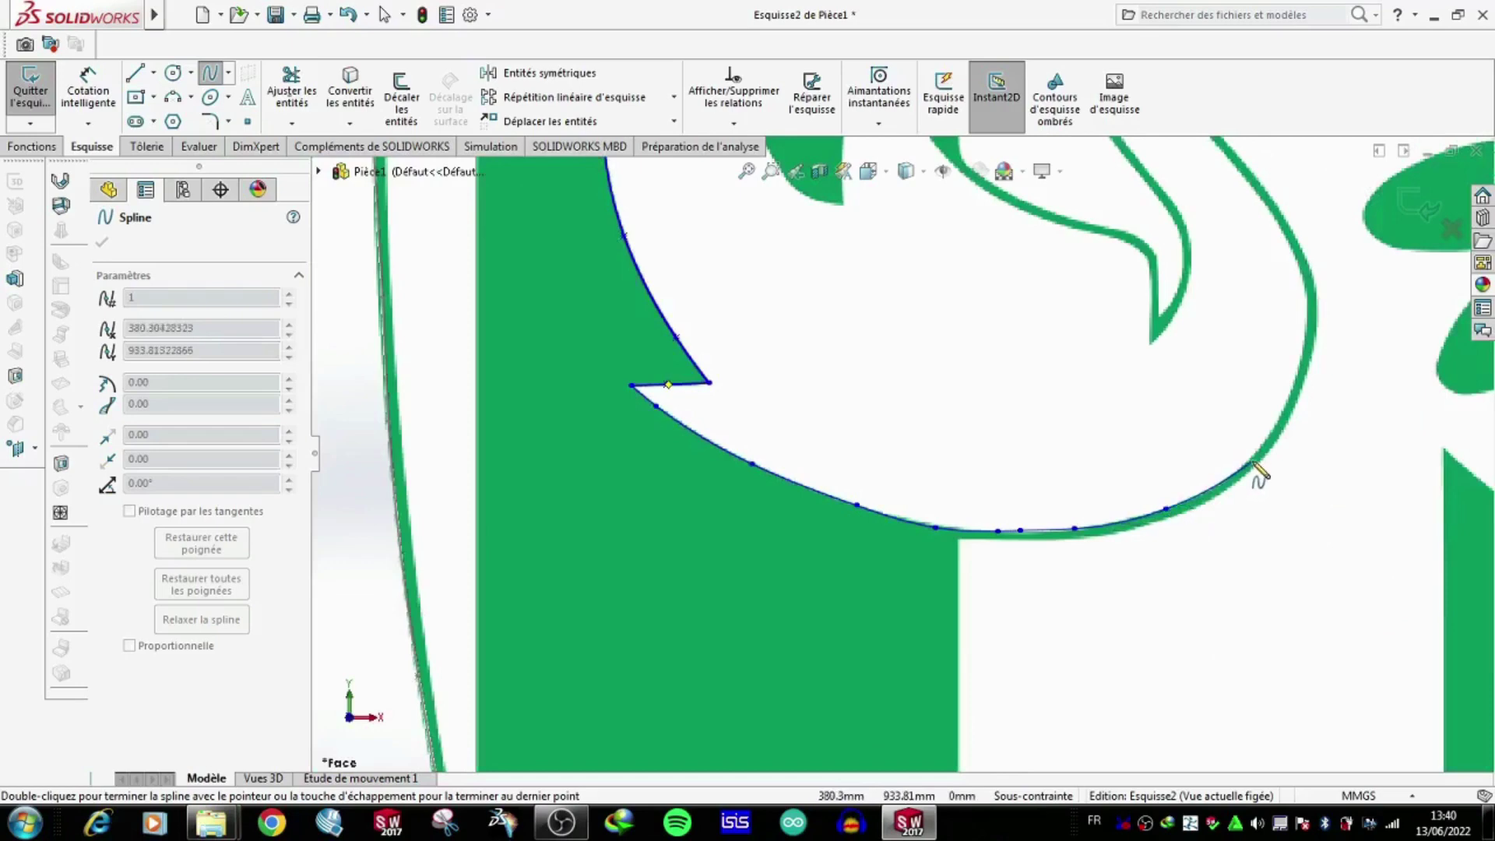
scroll(1315, 328, "down", 3)
scroll(1205, 309, "up", 3)
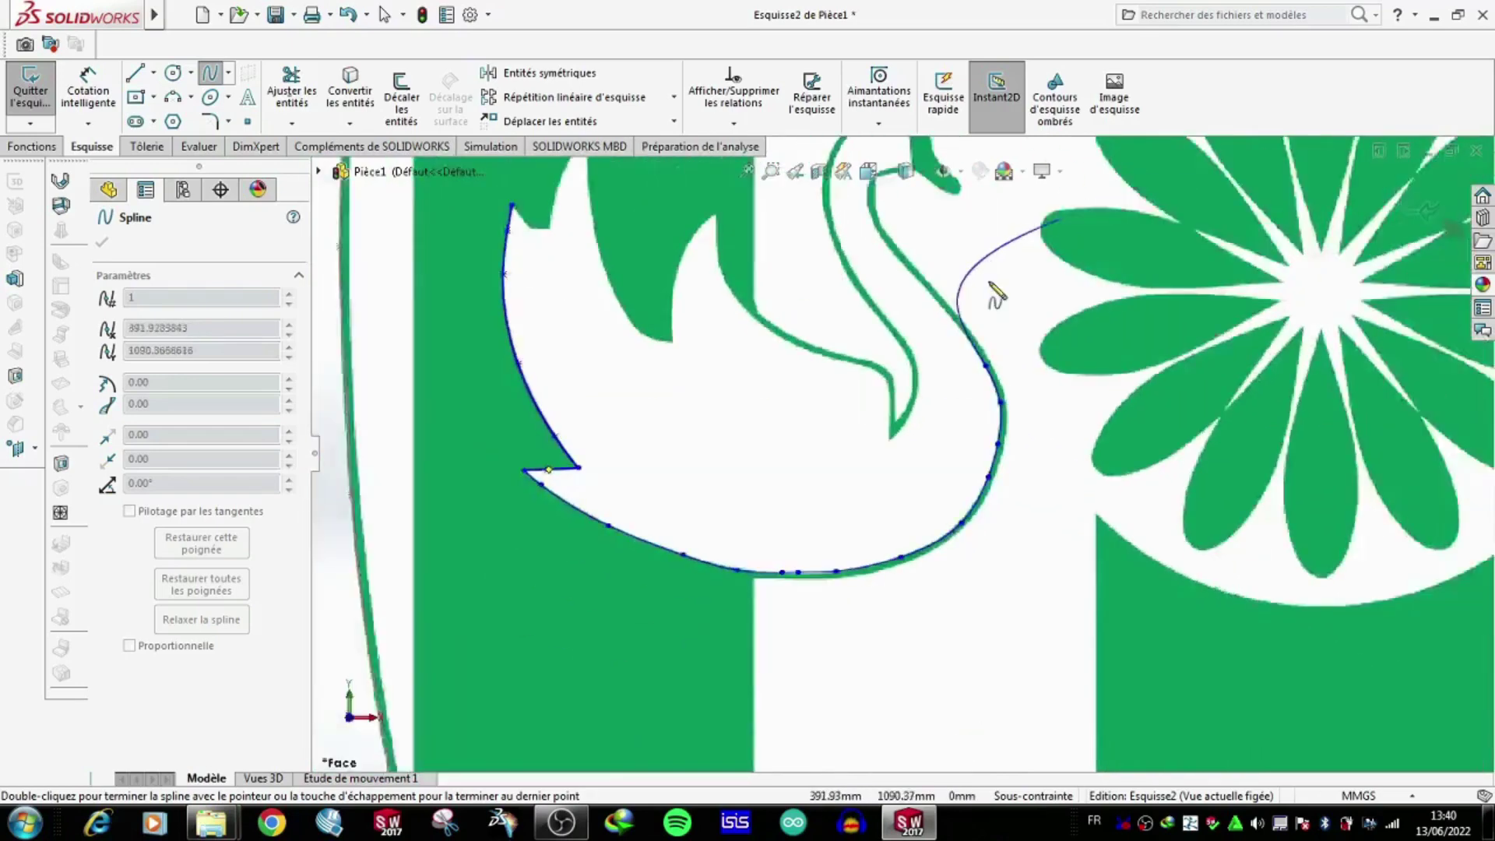
scroll(975, 479, "down", 3)
Run the spline up the swan's neck to the head hook and end it at the head.
left_click(761, 223)
scroll(761, 223, "up", 2)
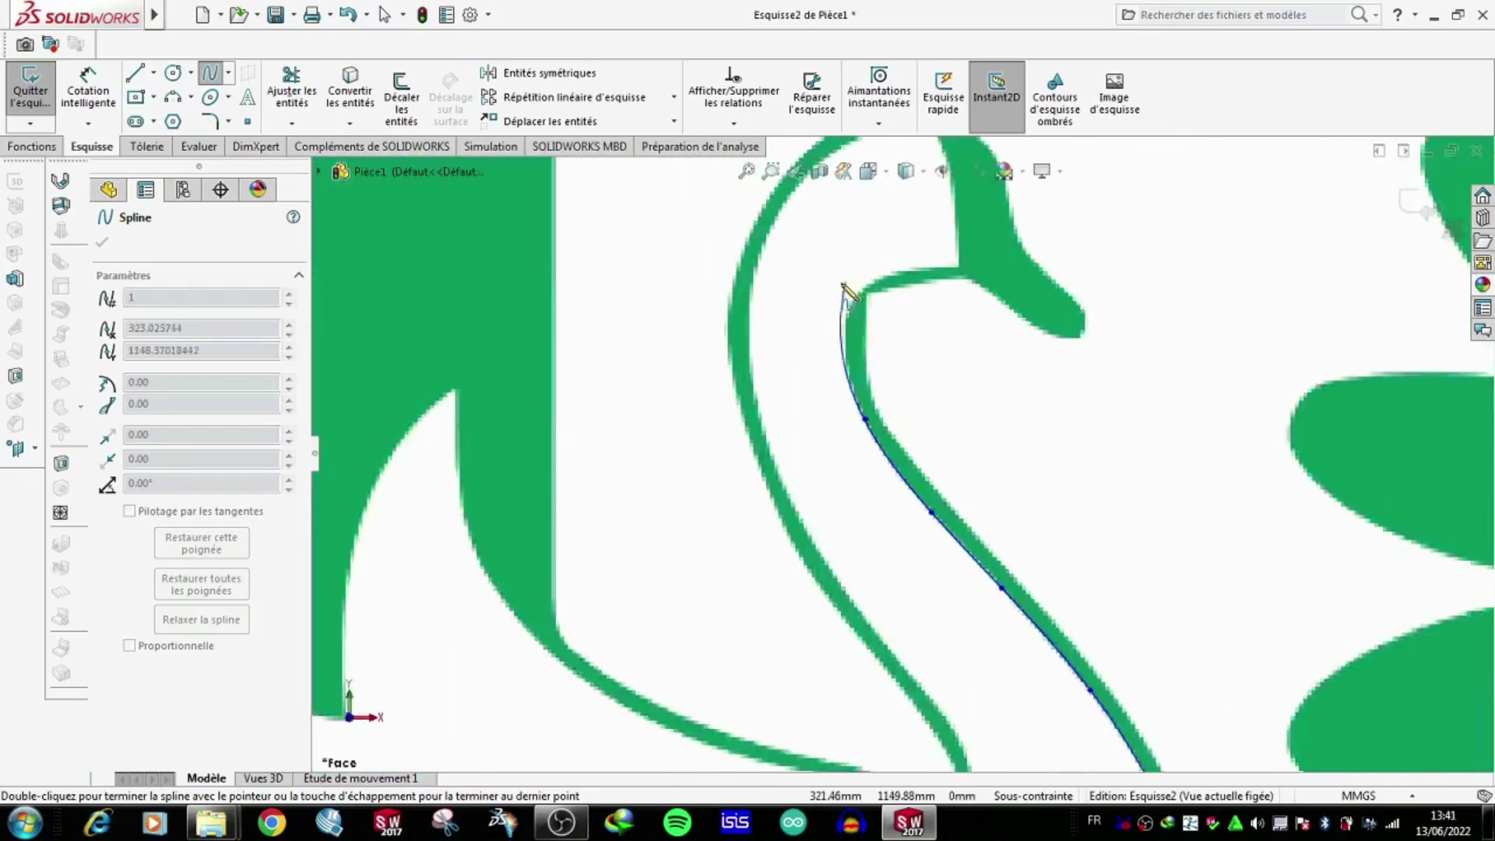
scroll(850, 294, "down", 2)
left_click(850, 335)
scroll(948, 282, "down", 3)
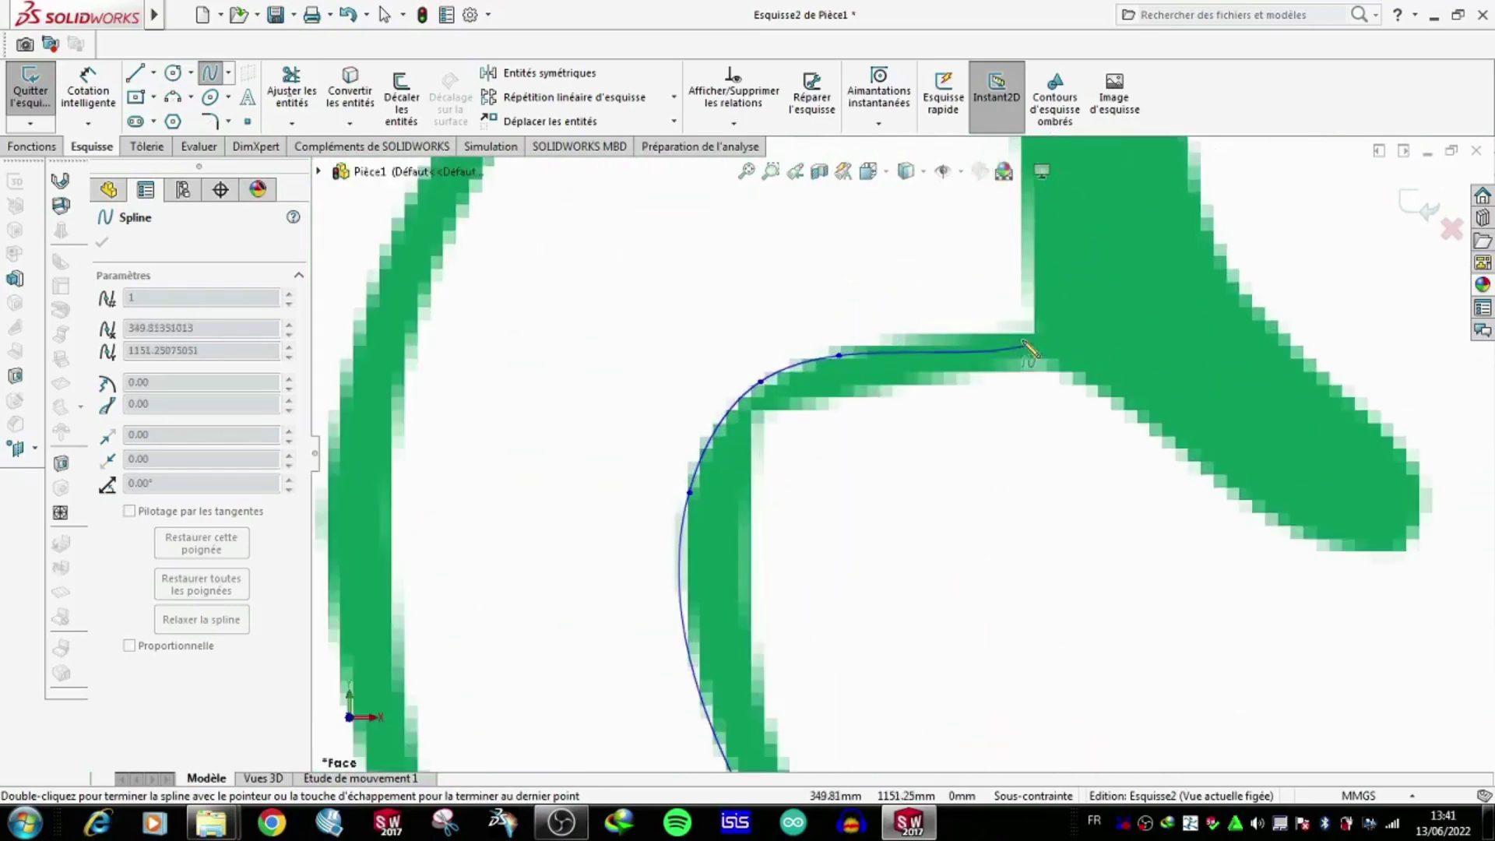
double_click(1035, 337)
scroll(978, 467, "up", 5)
scroll(942, 440, "down", 1)
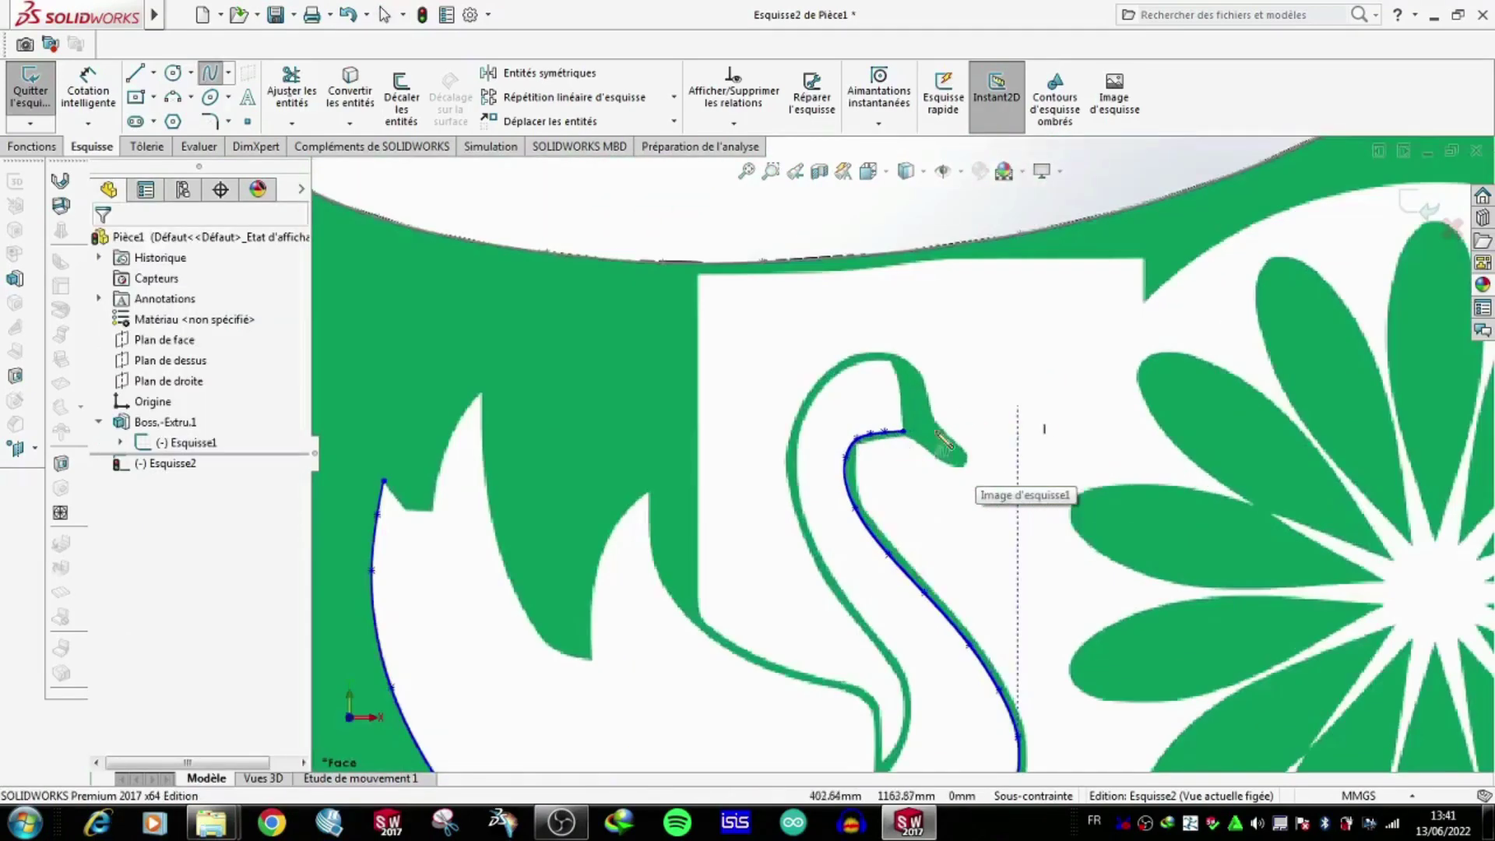
left_click(903, 432)
scroll(902, 420, "down", 4)
Trace the inner edge of the swan's neck with a new spline down to the neck tip.
double_click(854, 201)
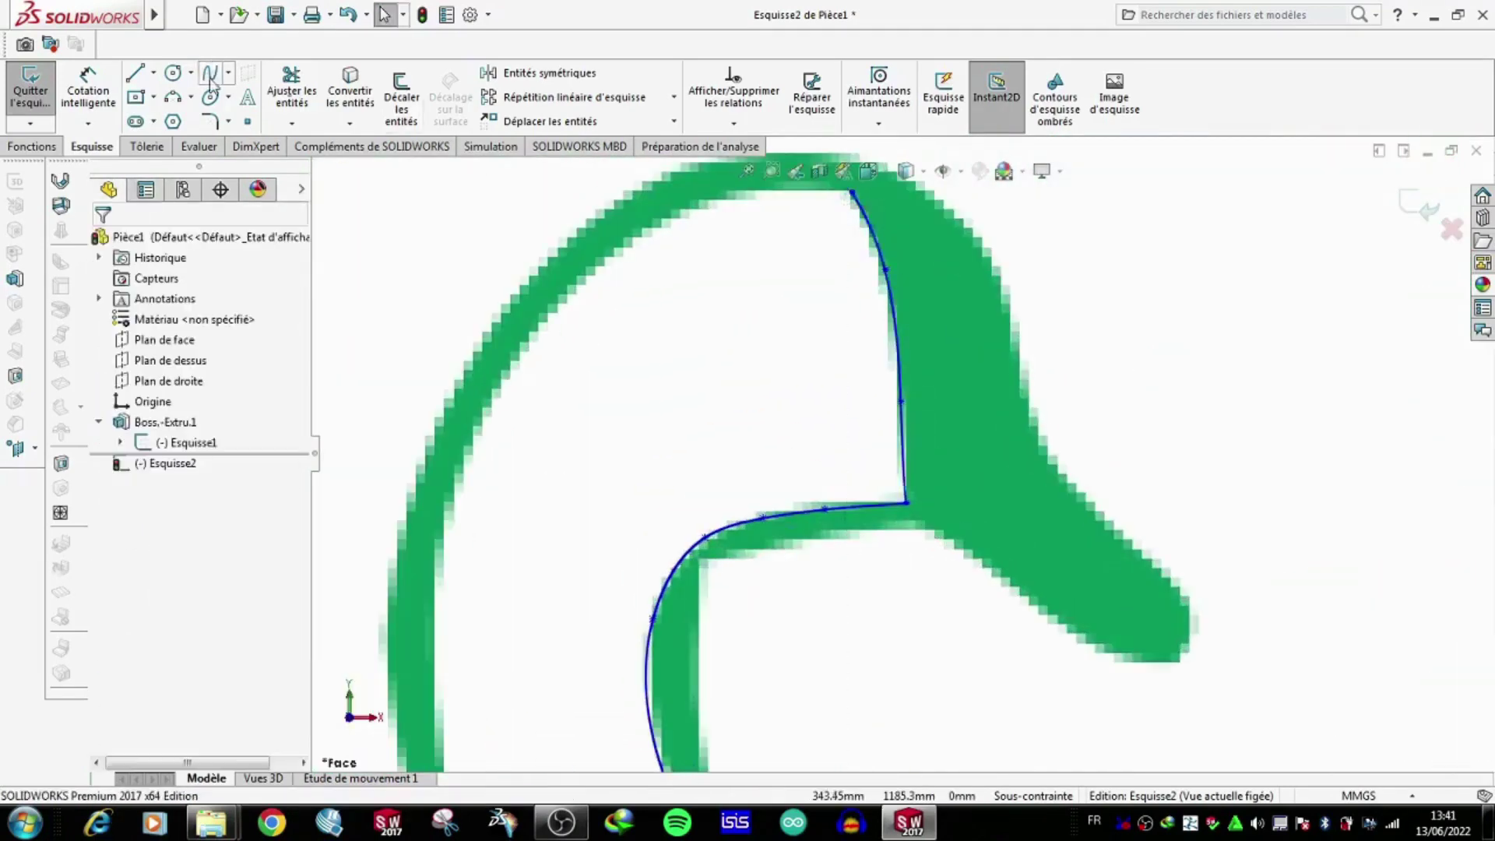
middle_click_drag(856, 233, 891, 331, "ctrl")
left_click(886, 288)
left_click(762, 290)
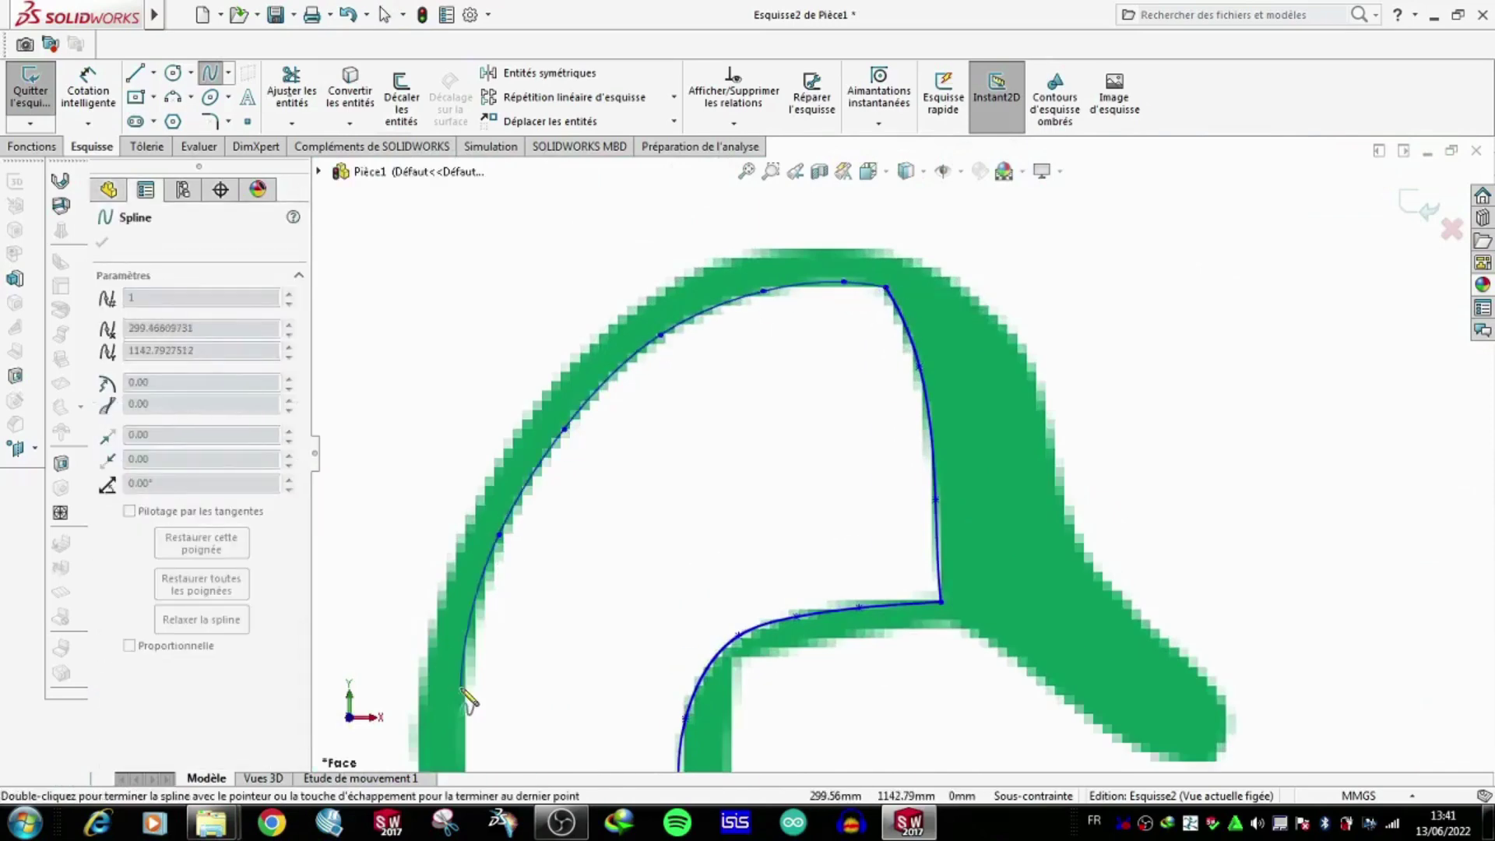
middle_click_drag(466, 695, 713, 652, "ctrl")
scroll(712, 652, "up", 1)
scroll(757, 754, "up", 2)
scroll(938, 553, "down", 3)
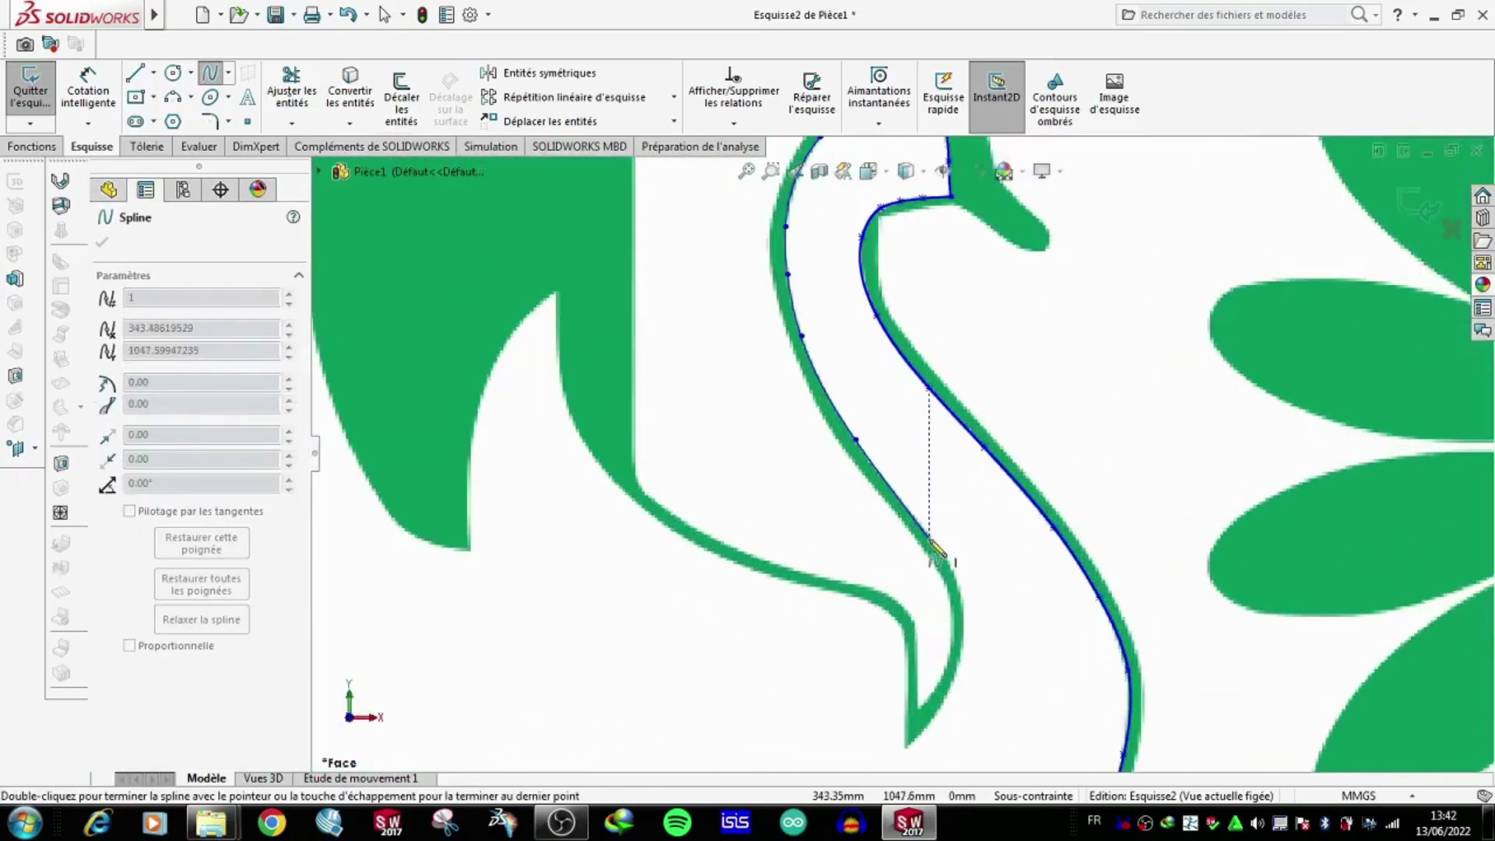
scroll(957, 576, "down", 2)
left_click(958, 599)
scroll(934, 642, "up", 1)
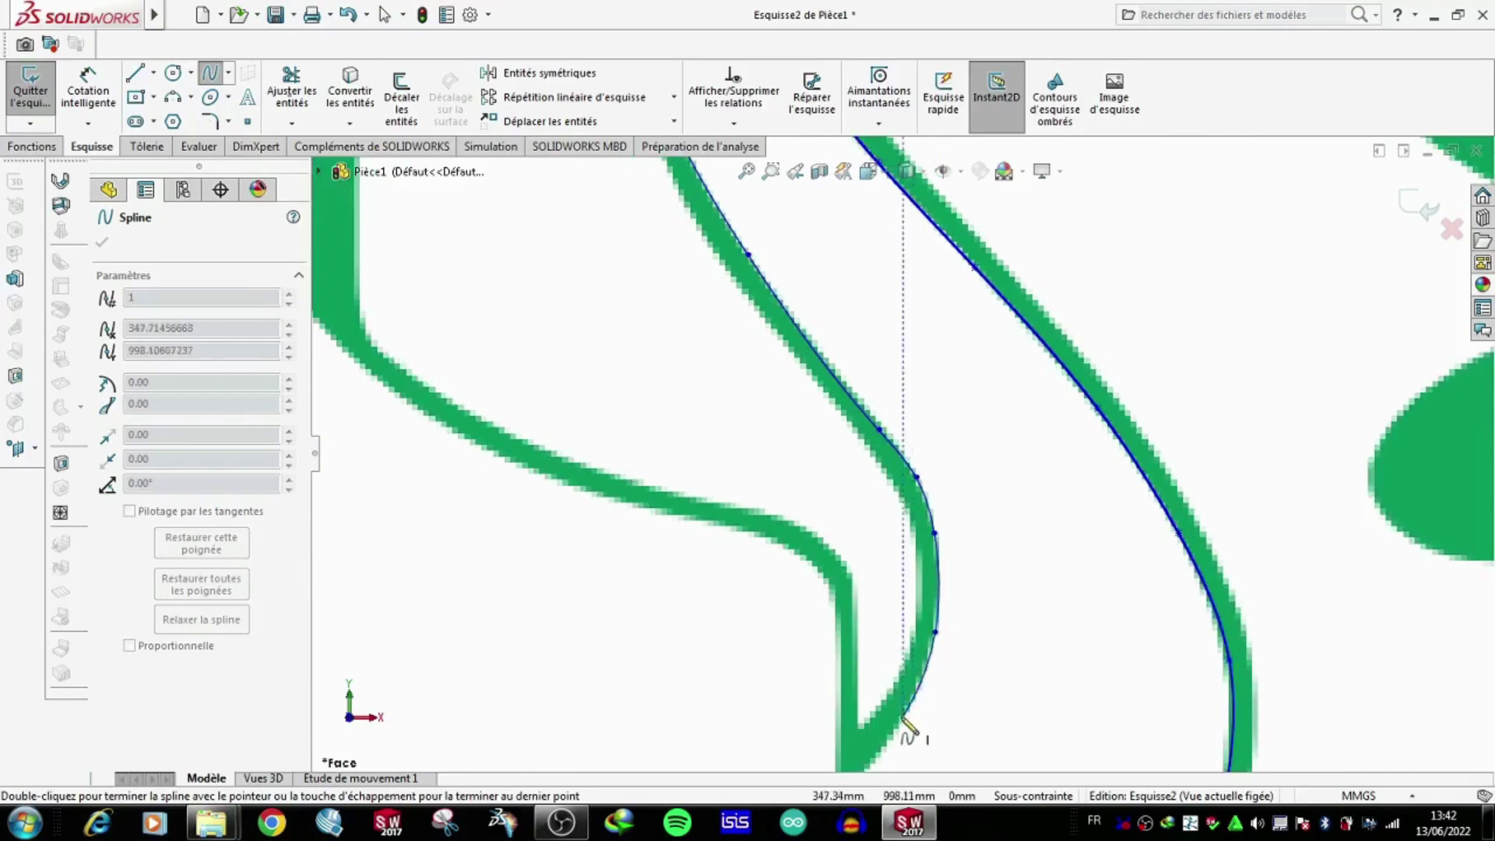
scroll(905, 720, "up", 1)
double_click(866, 631)
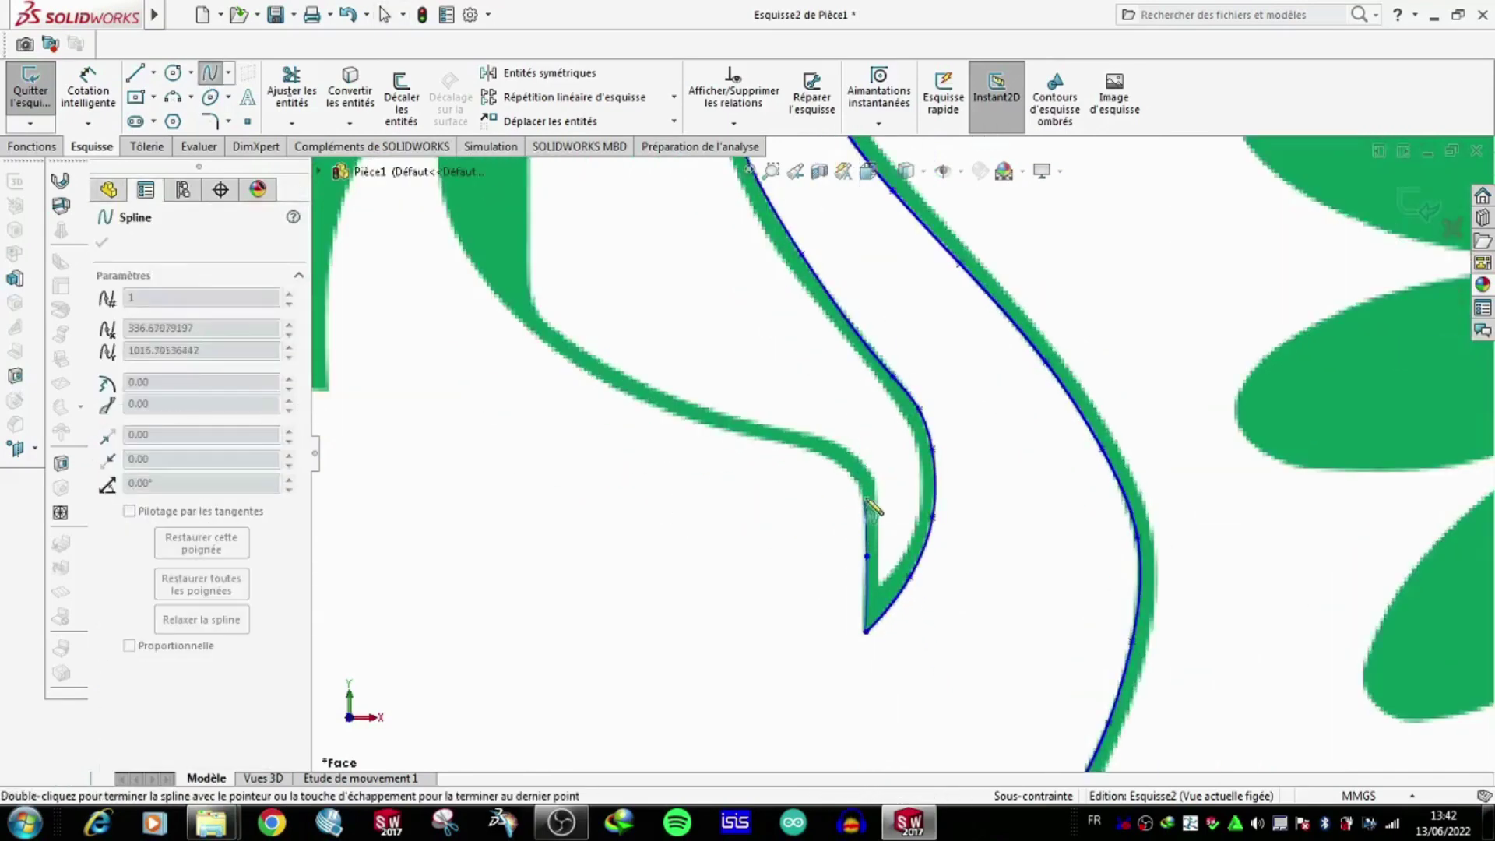
Trace the wing's lower edge leftward up to the first feather's top corner.
scroll(876, 502, "down", 1)
scroll(903, 467, "down", 1)
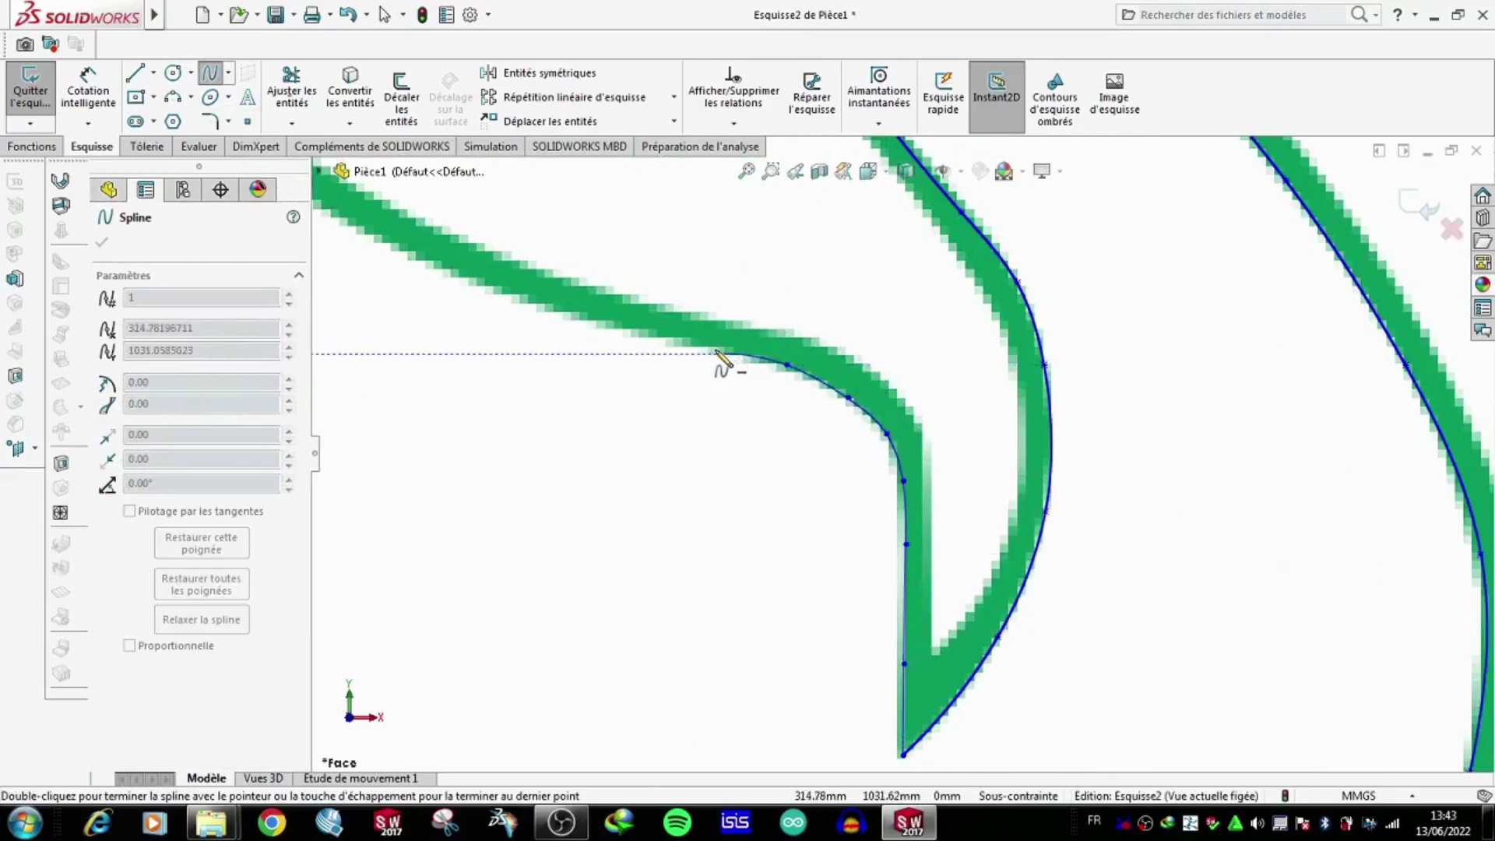
scroll(717, 354, "down", 2)
left_click(740, 396)
left_click(471, 316)
scroll(472, 316, "up", 1)
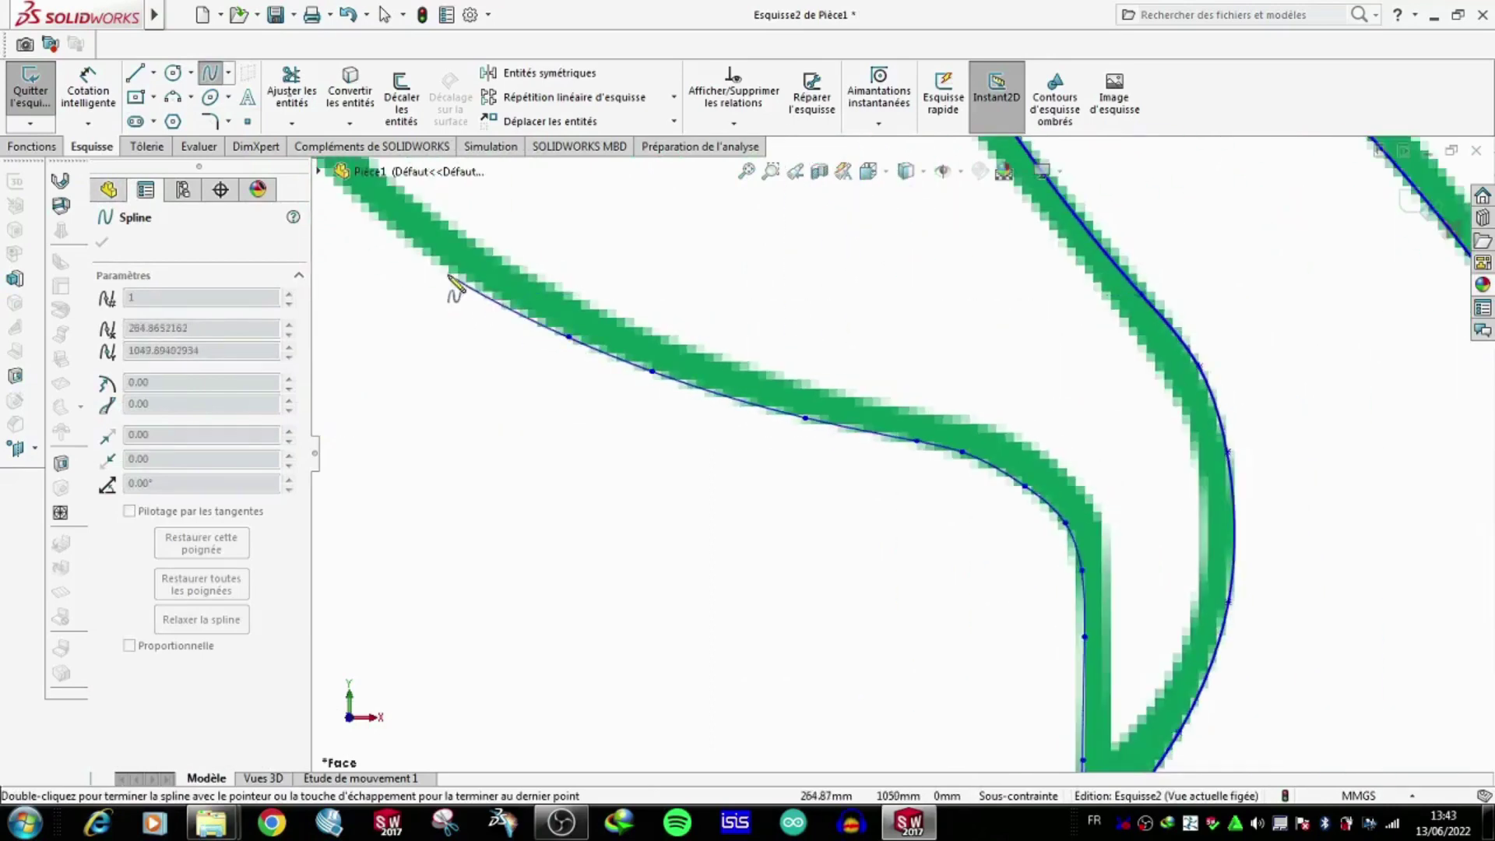
scroll(449, 277, "up", 1)
scroll(752, 299, "down", 2)
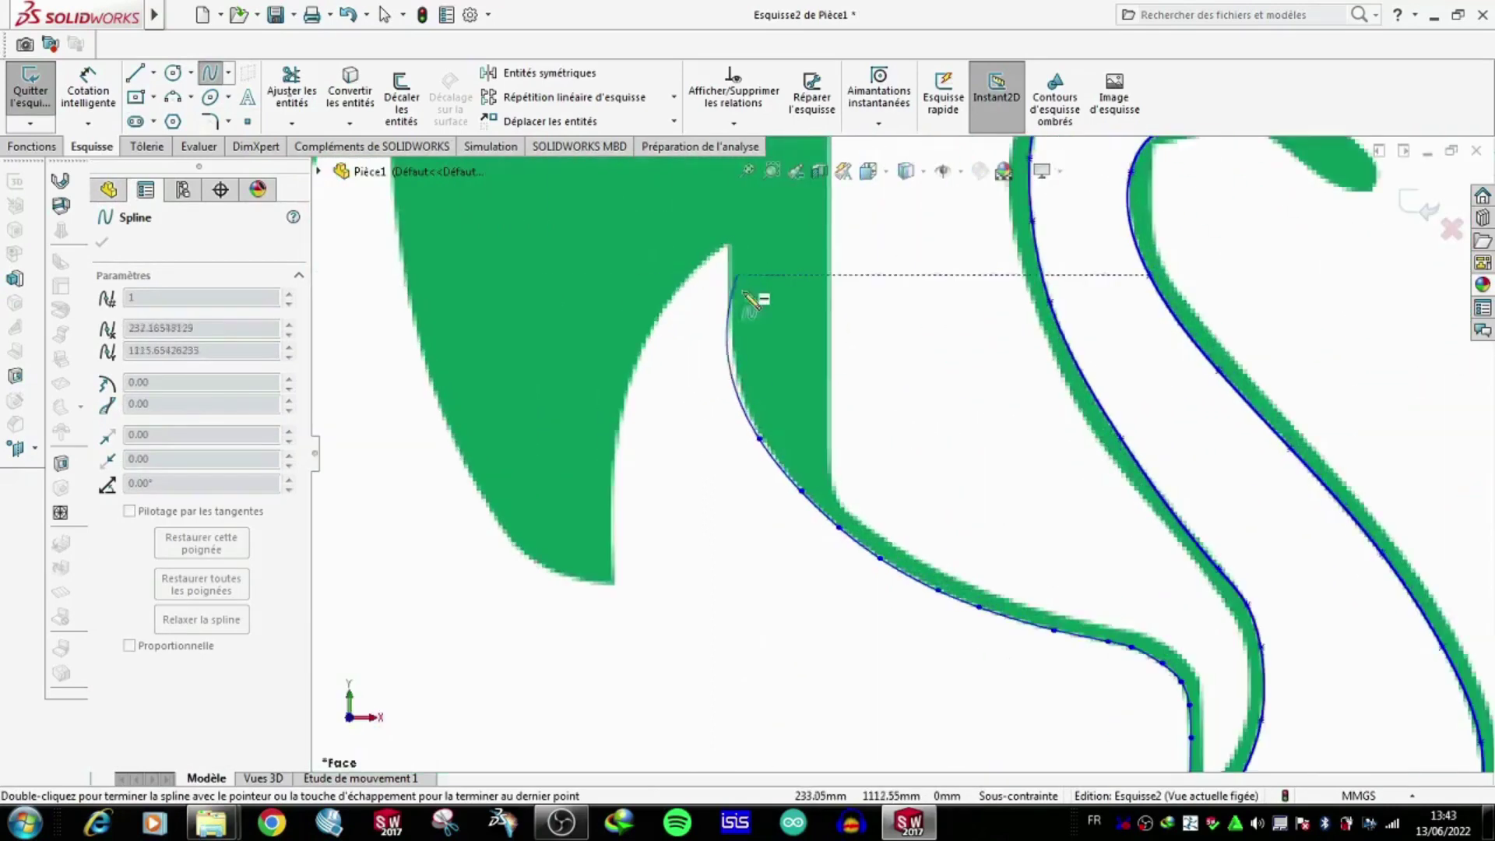
left_click(729, 246)
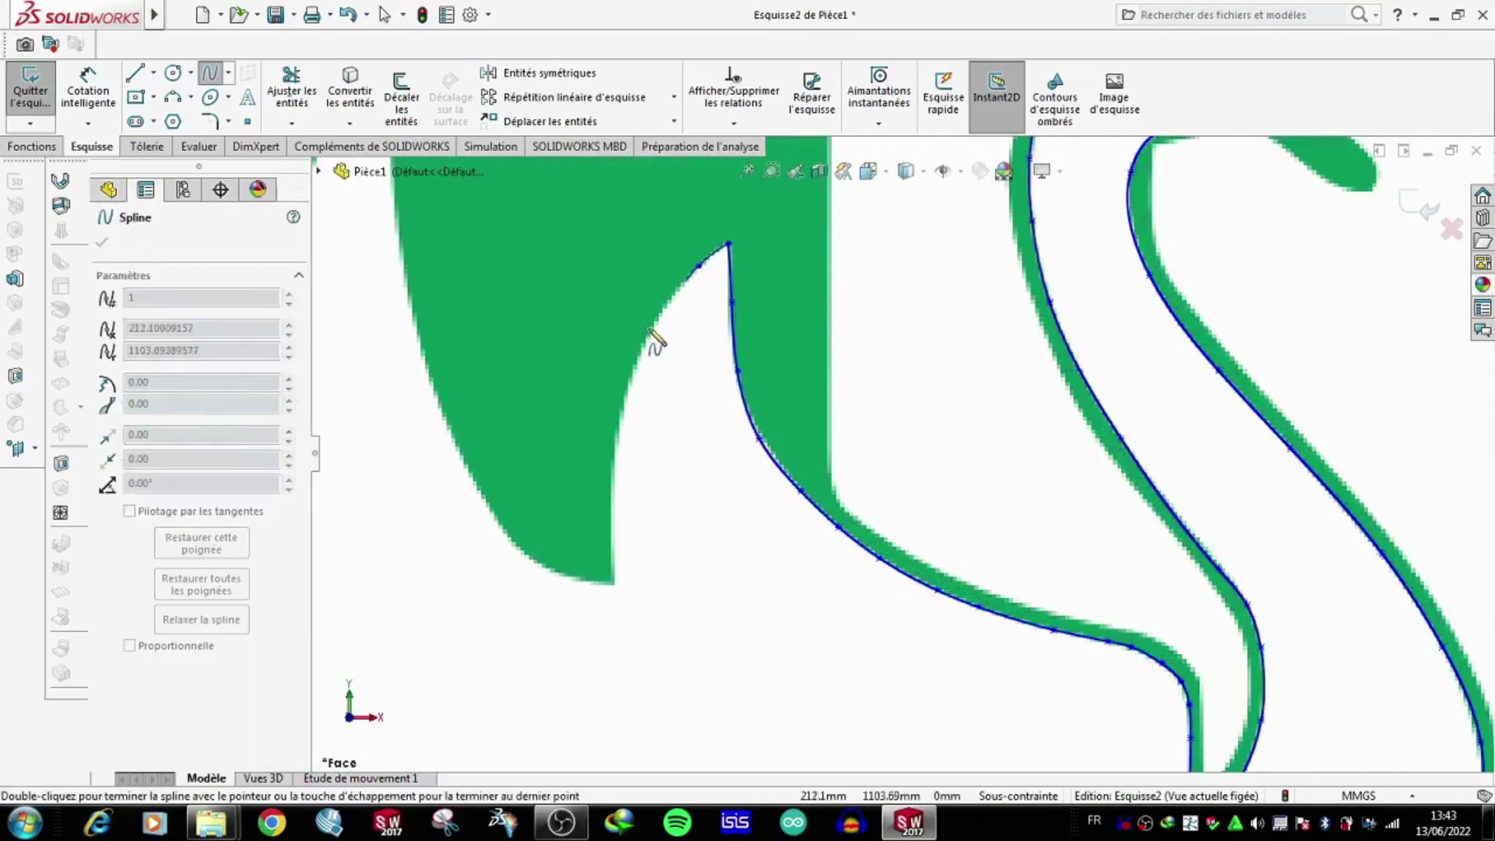
Finish the current wing spline at the feather's lower corner.
left_click(612, 582)
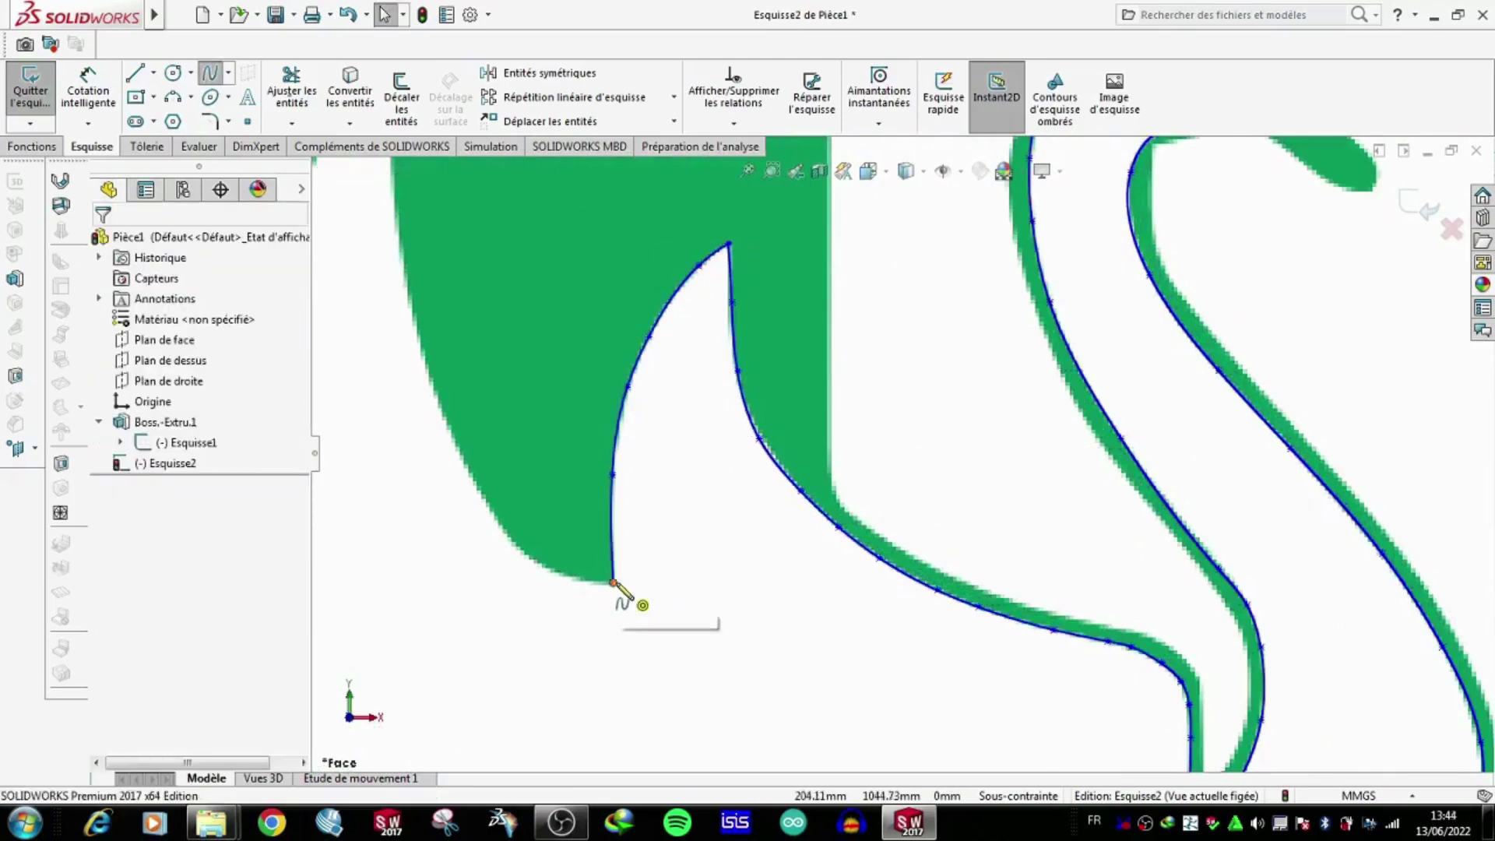
scroll(545, 575, "down", 2)
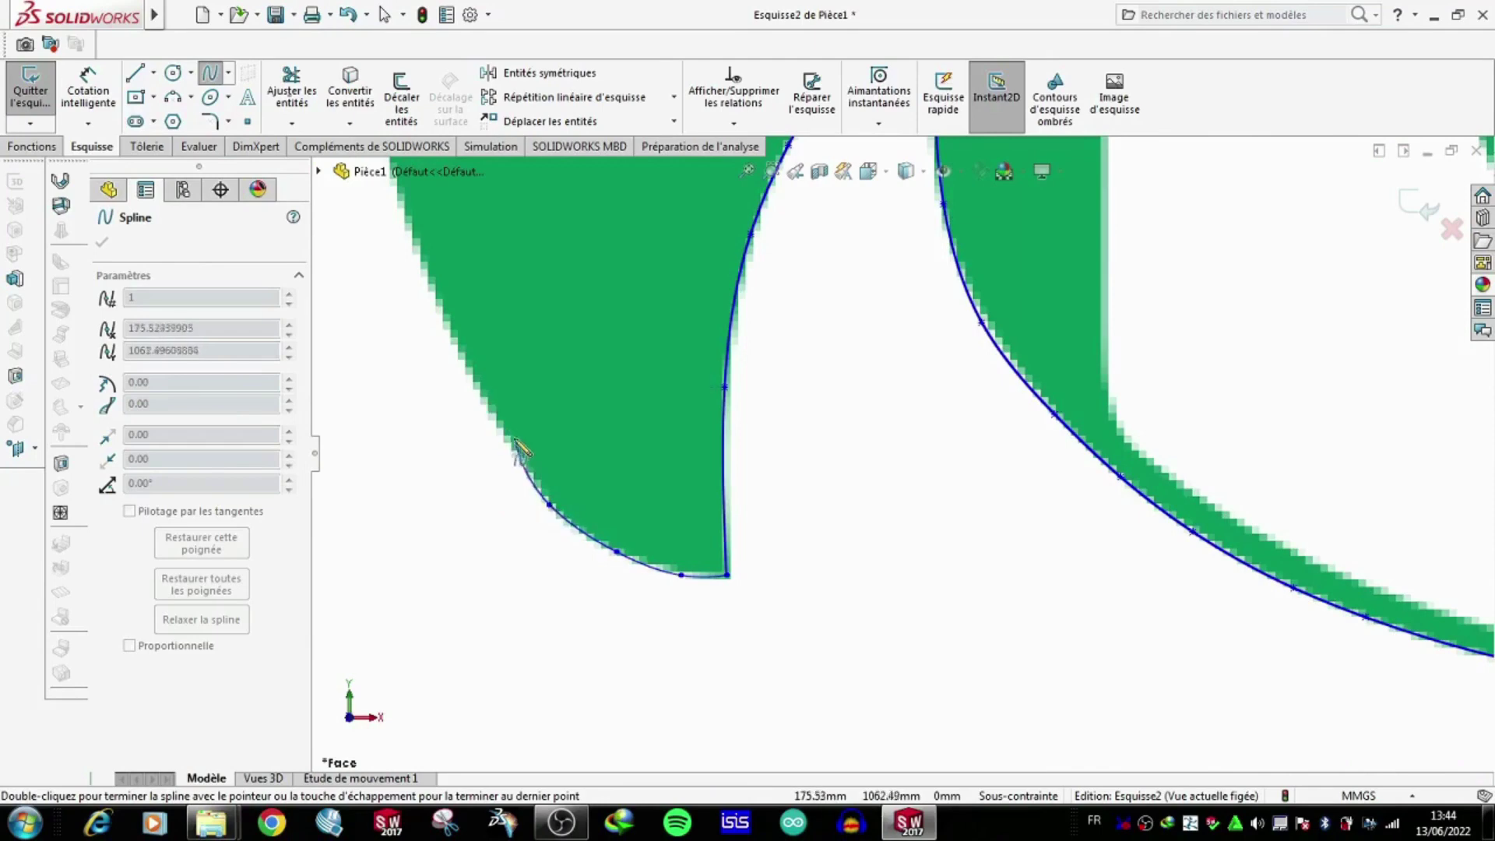
scroll(485, 334, "up", 2)
scroll(851, 518, "down", 3)
scroll(1165, 716, "down", 2)
key("Escape")
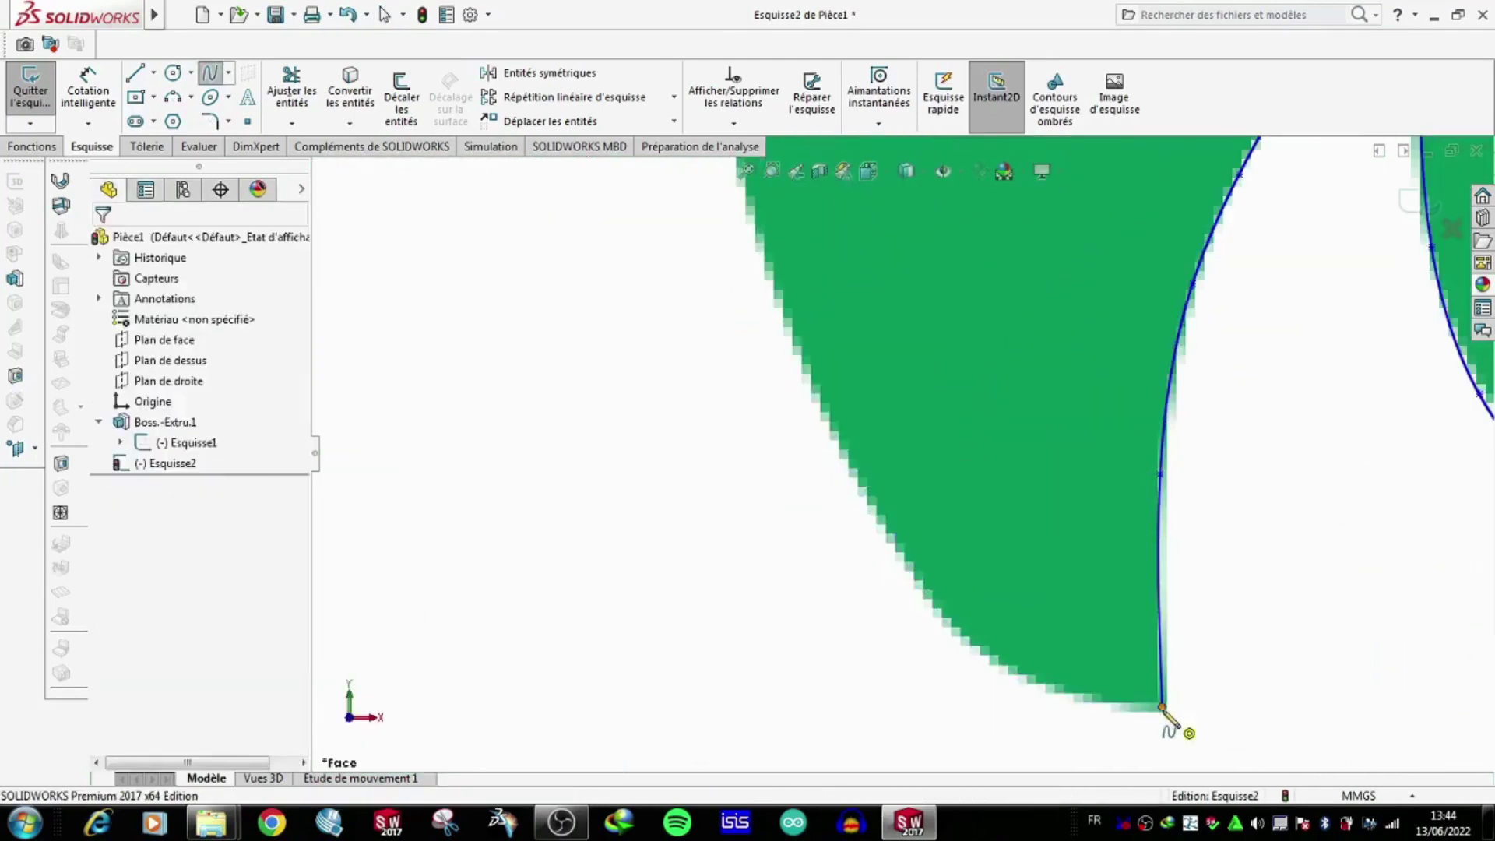
Trace a spline from the bottom corner along the feather edge up to the spike tip.
left_click(1163, 707)
left_click(1114, 706)
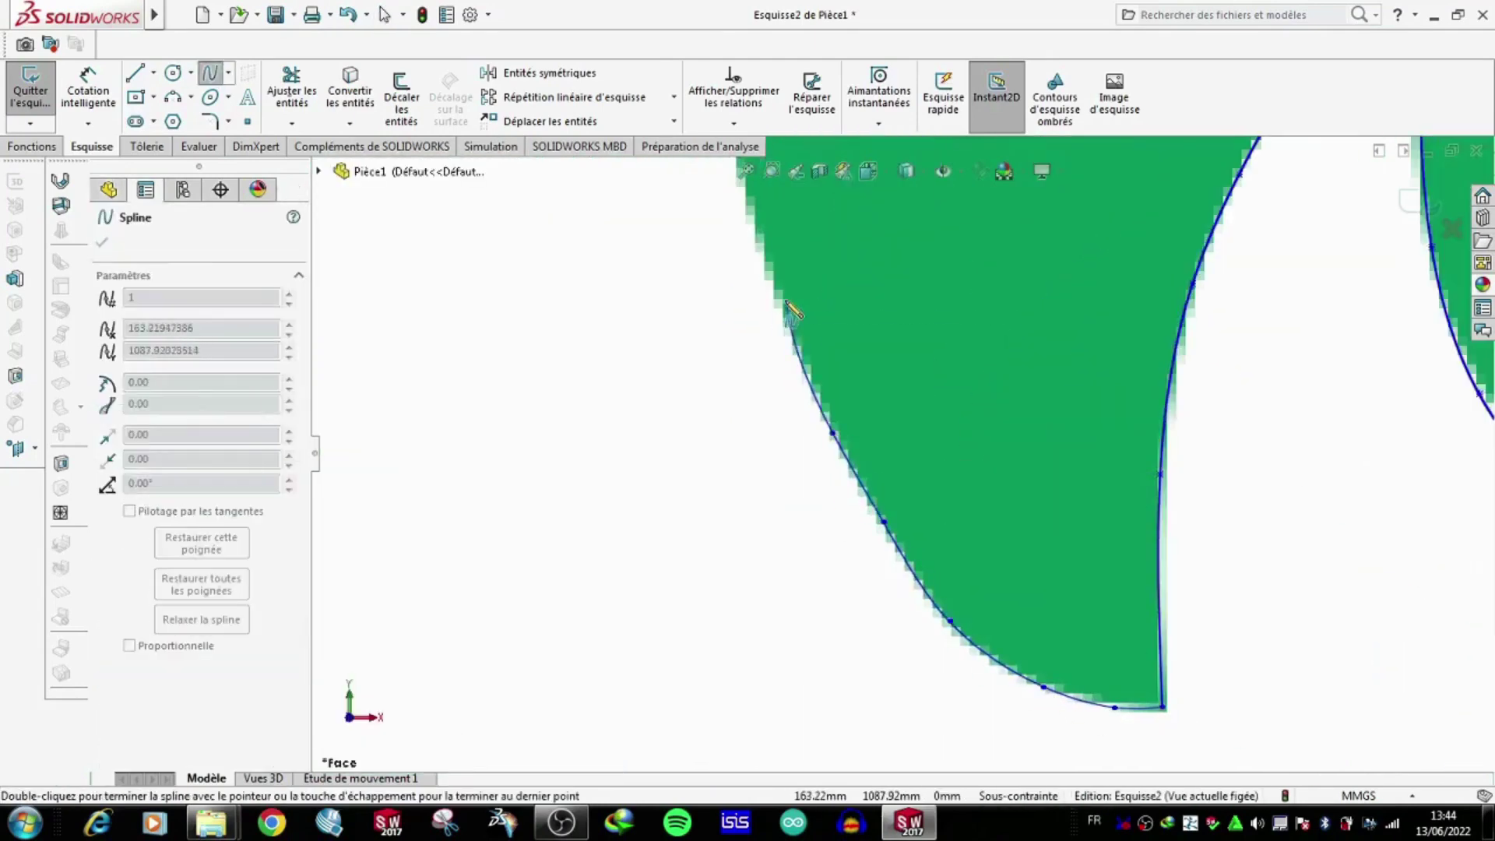
scroll(790, 312, "up", 2)
scroll(856, 343, "down", 1)
scroll(878, 346, "down", 2)
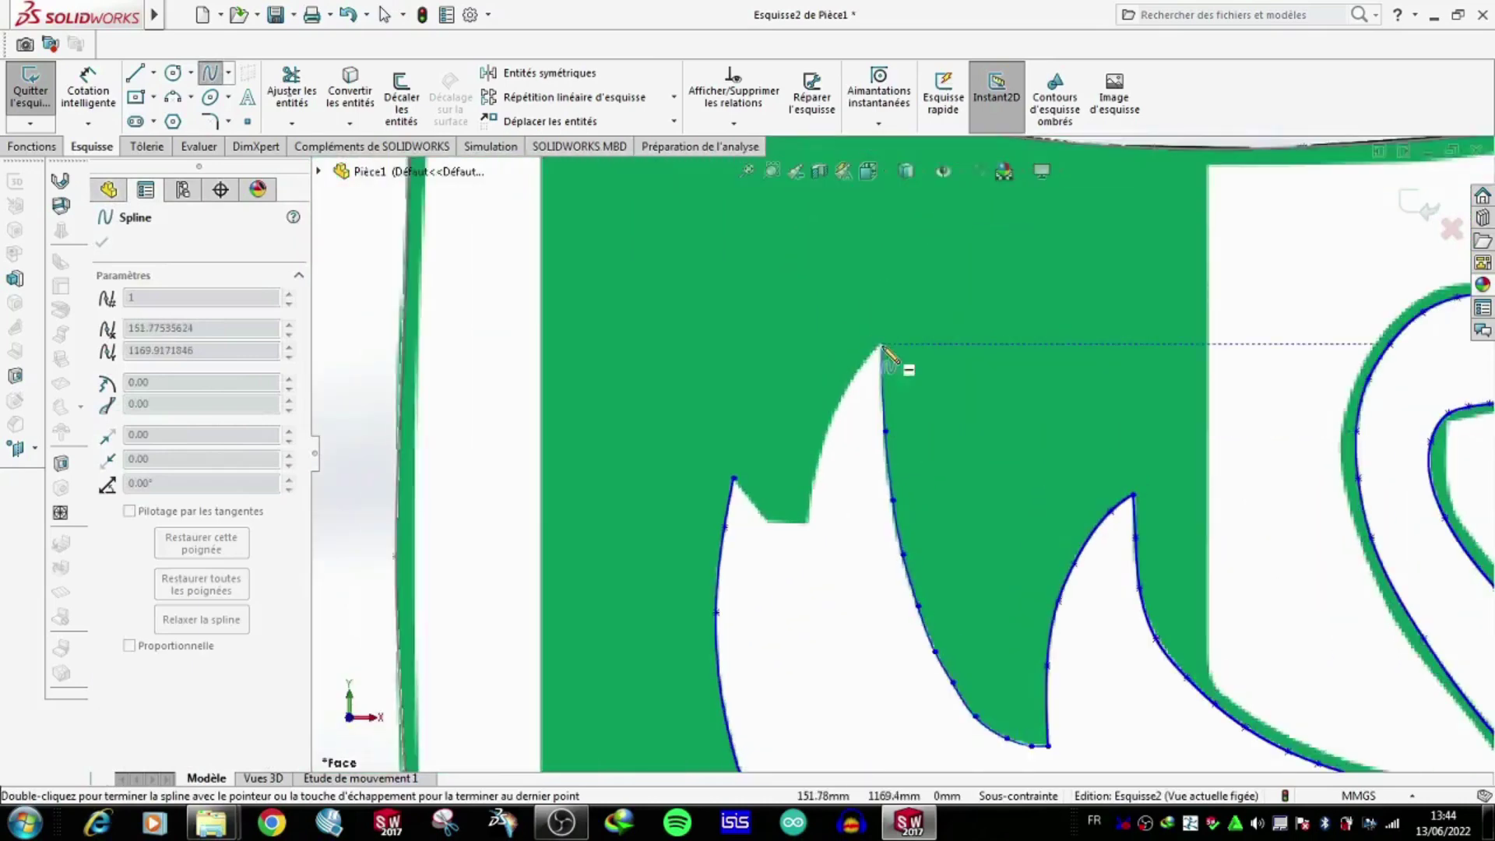
double_click(882, 347)
Trace a spline from the next spike tip down the spike toward the notch.
left_click(882, 347)
scroll(902, 405, "down", 2)
scroll(859, 516, "up", 1)
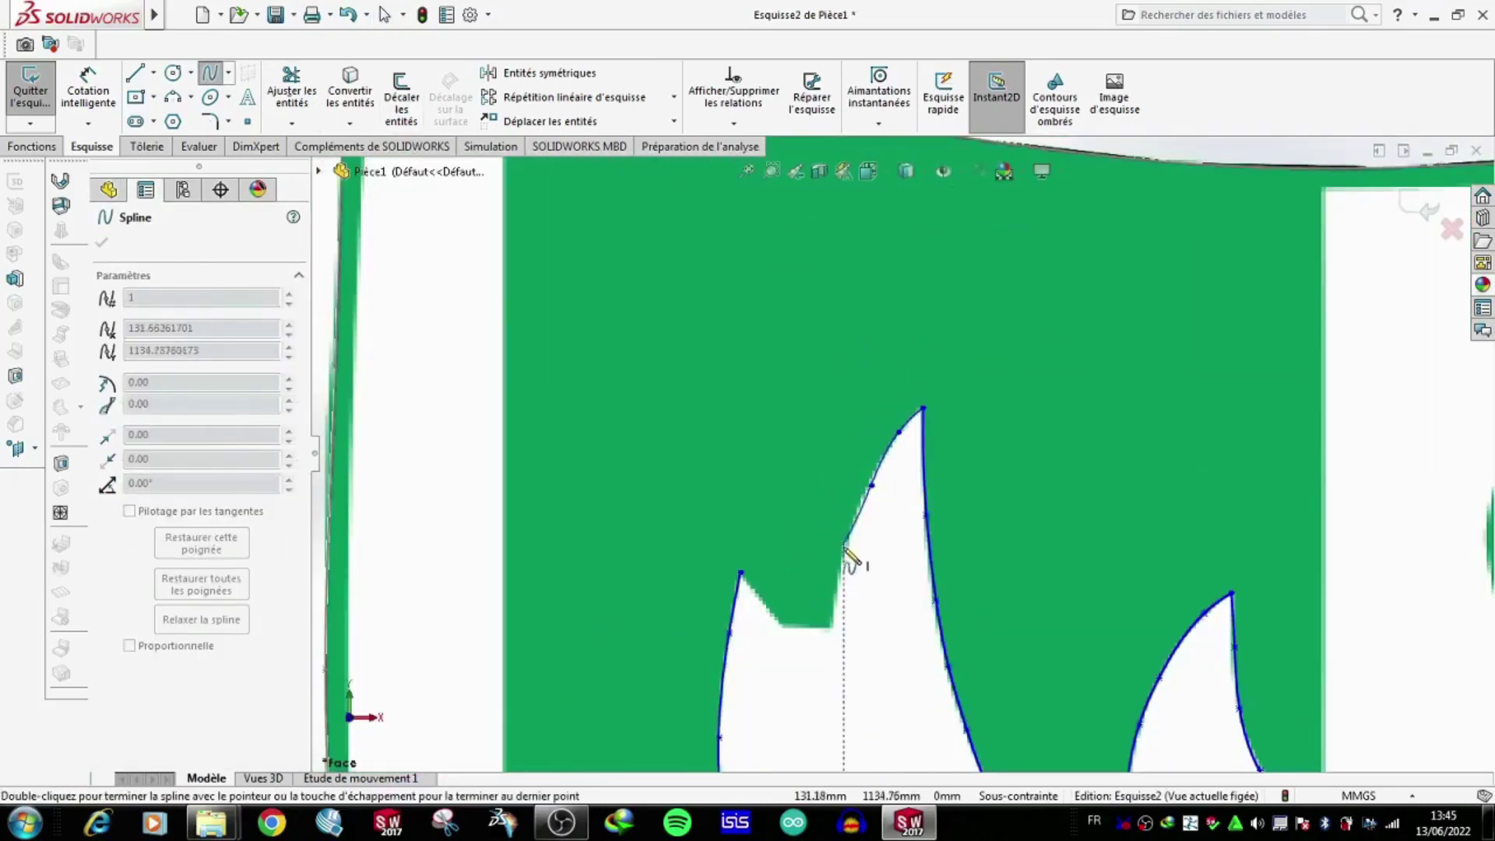
key("Escape")
left_click(923, 410)
scroll(903, 428, "down", 1)
left_click(894, 437)
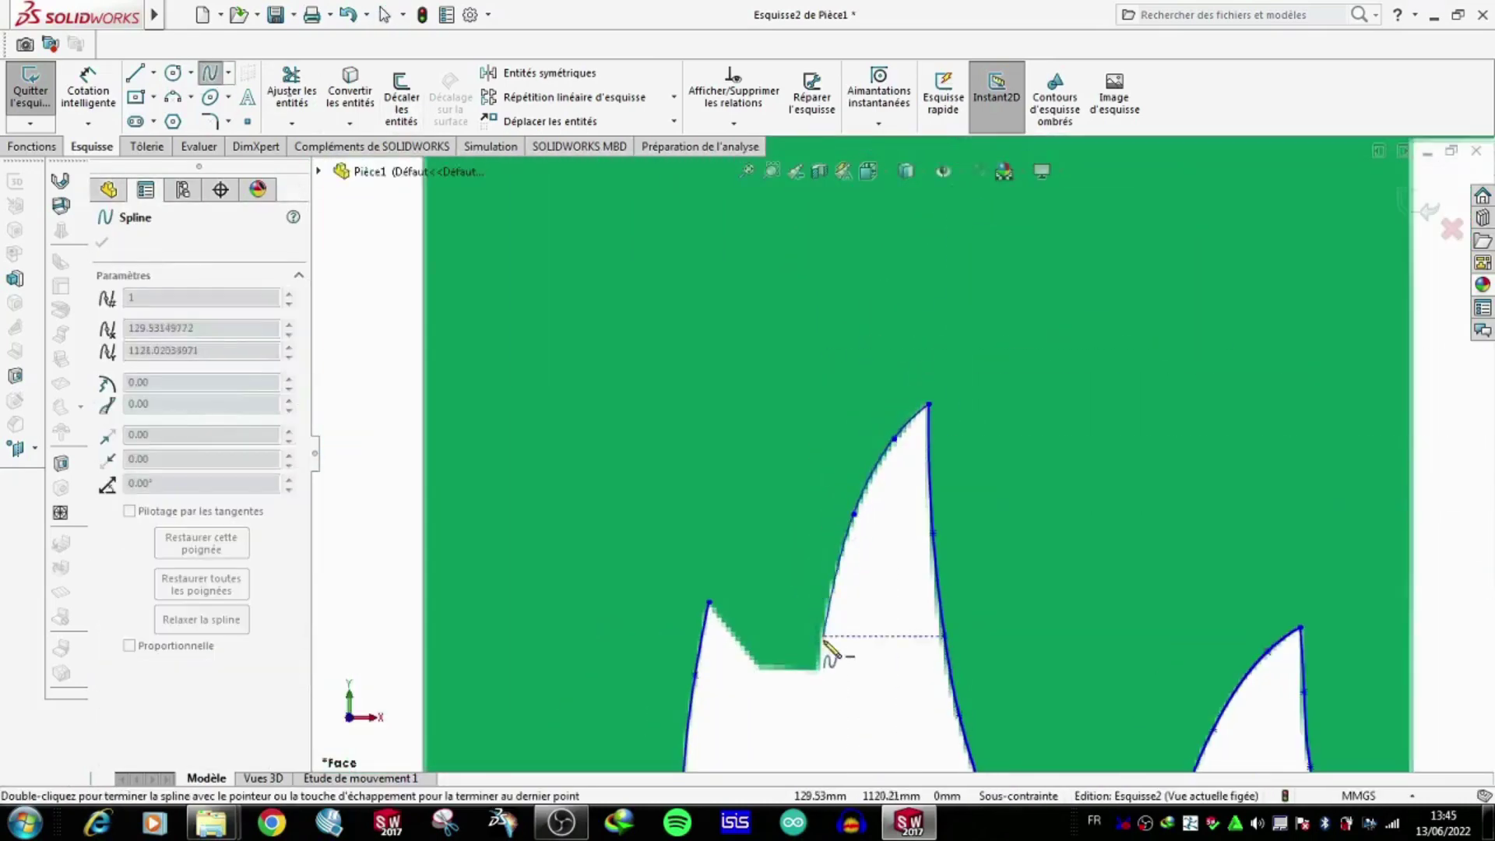
key("Escape")
Draw a 12.59 mm horizontal line closing the notch between the wing feathers.
key("l")
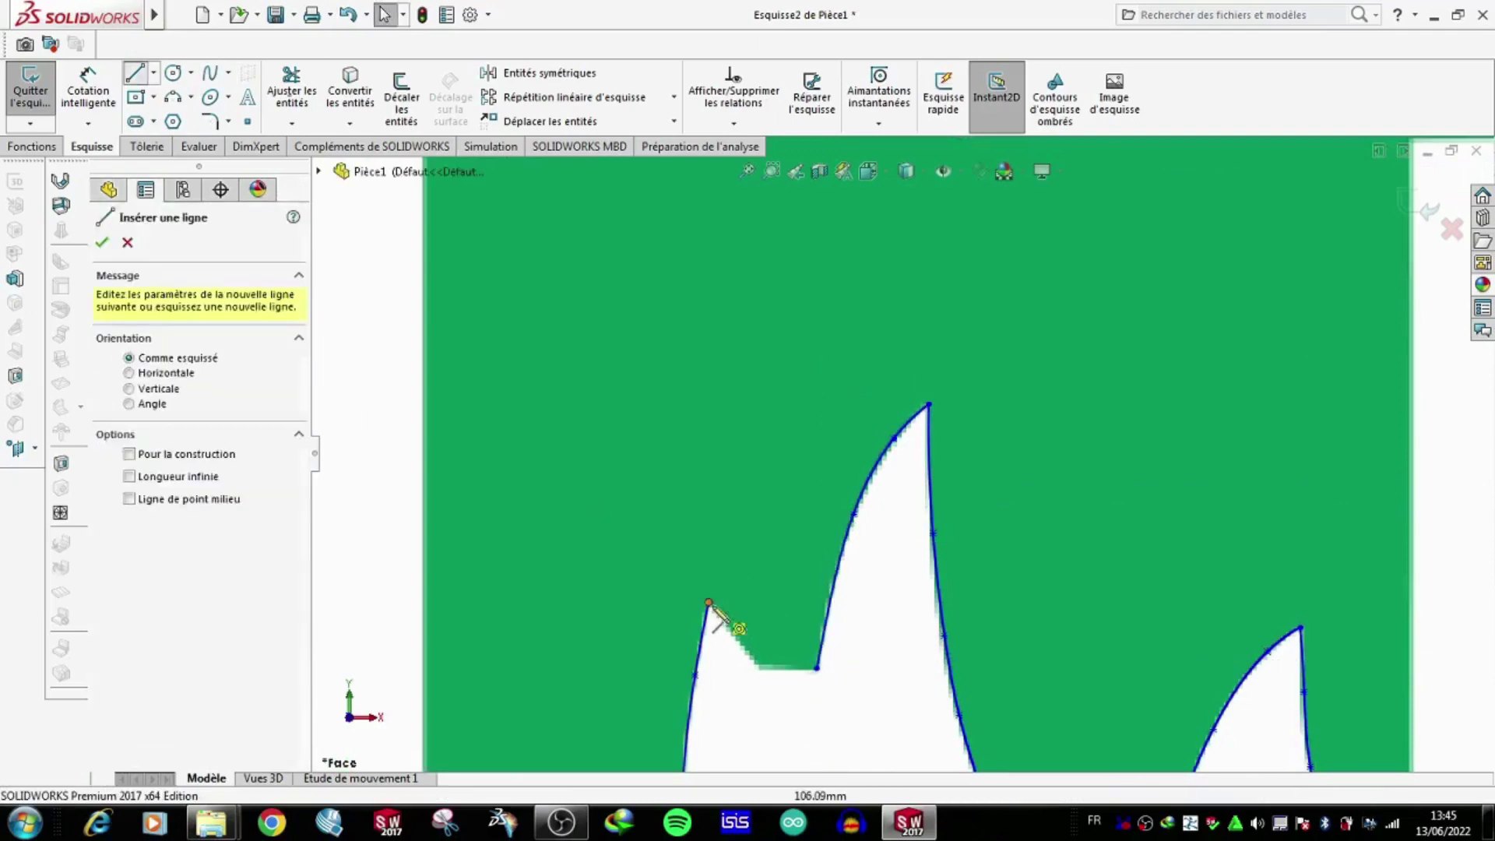
left_click_drag(759, 668, 818, 667)
scroll(778, 467, "up", 3)
scroll(1016, 520, "up", 2)
scroll(1016, 520, "down", 1)
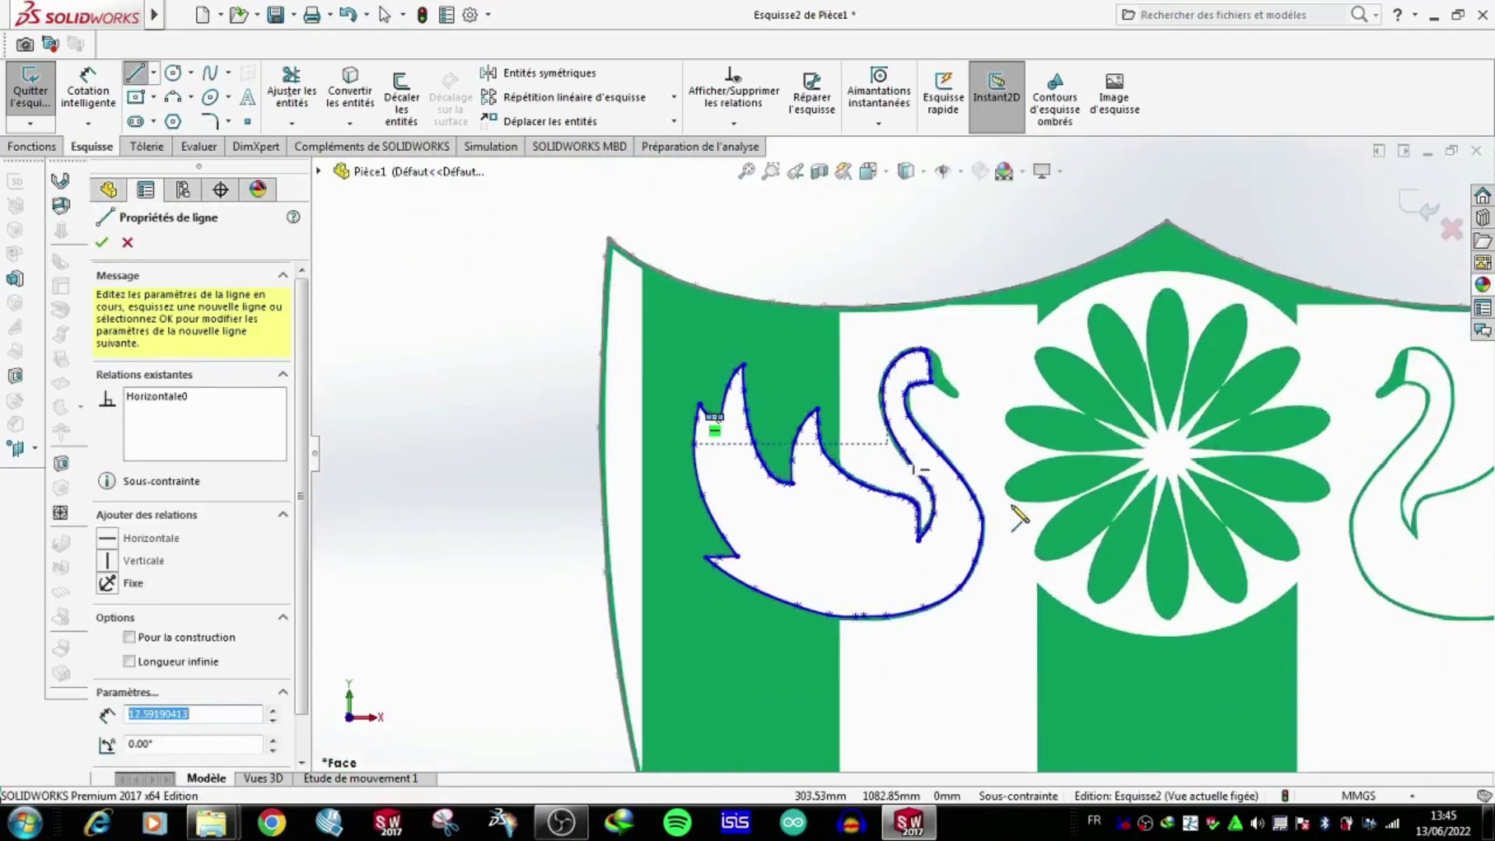
scroll(1016, 520, "down", 3)
scroll(1015, 520, "up", 3)
scroll(934, 506, "down", 2)
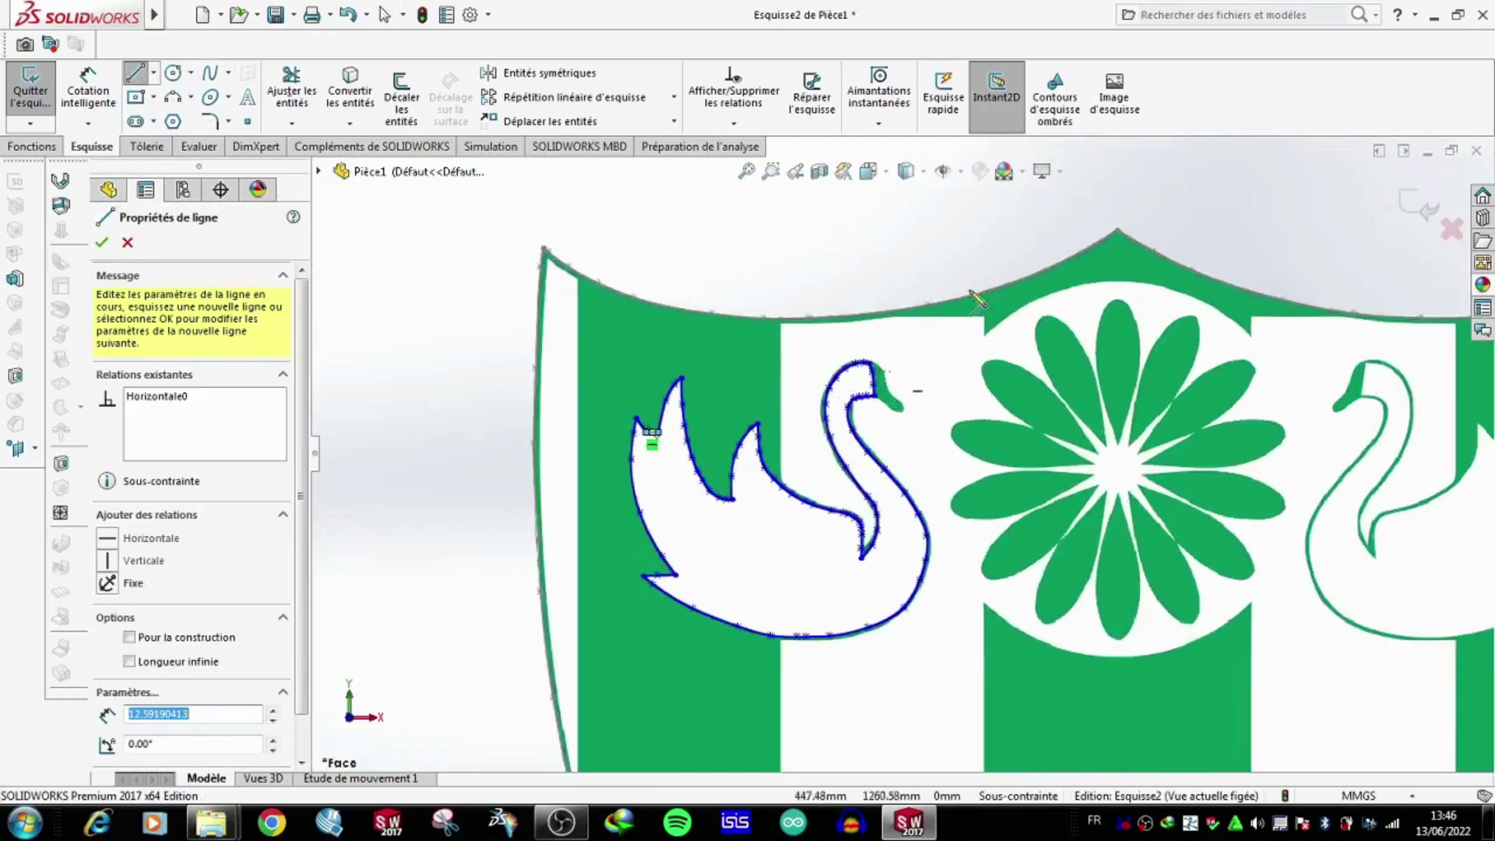
scroll(860, 641, "down", 2)
scroll(872, 580, "down", 1)
scroll(872, 580, "up", 3)
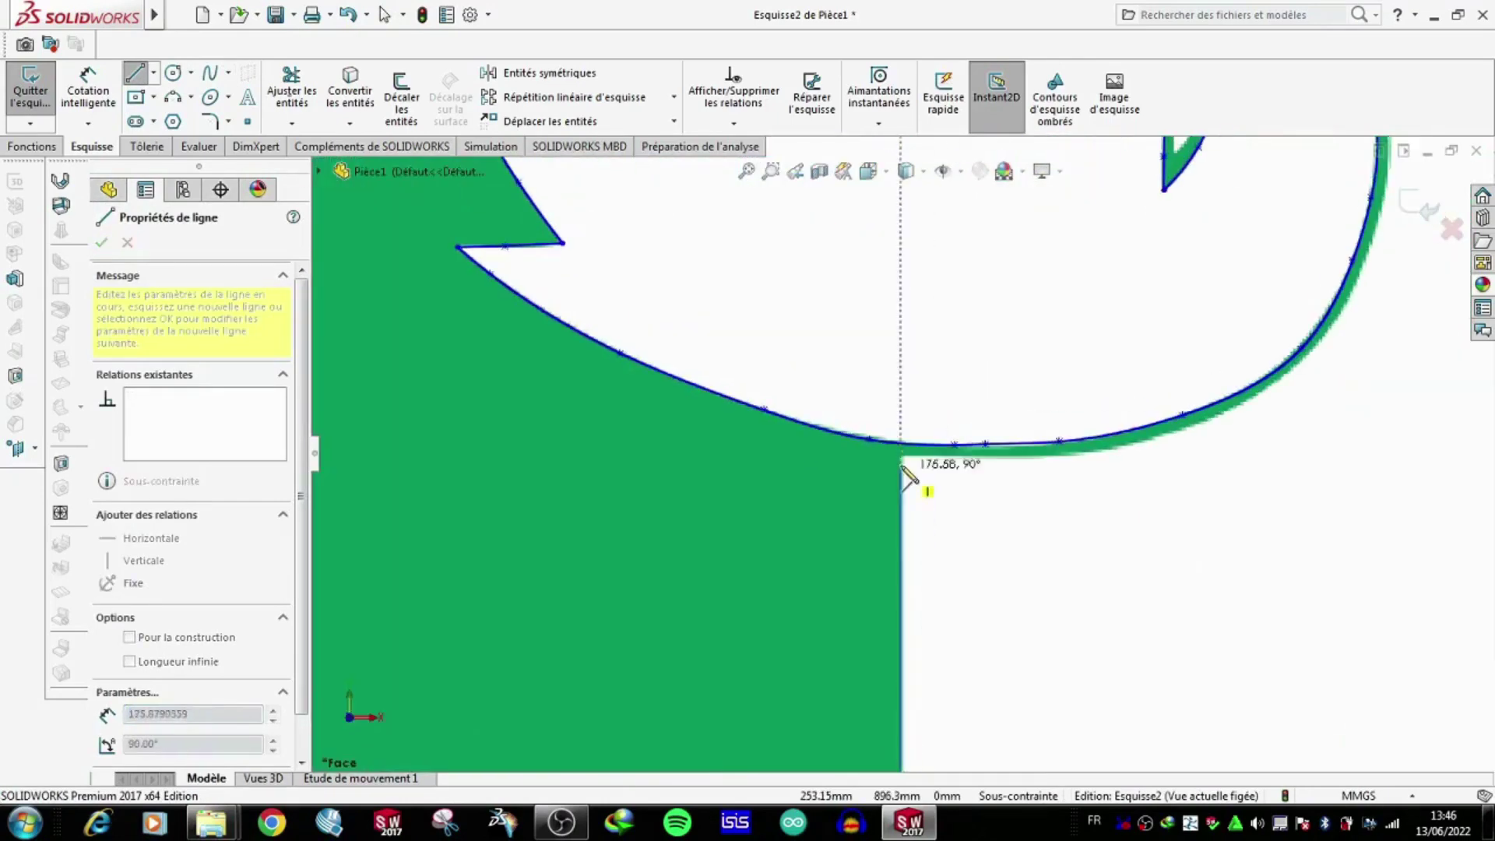
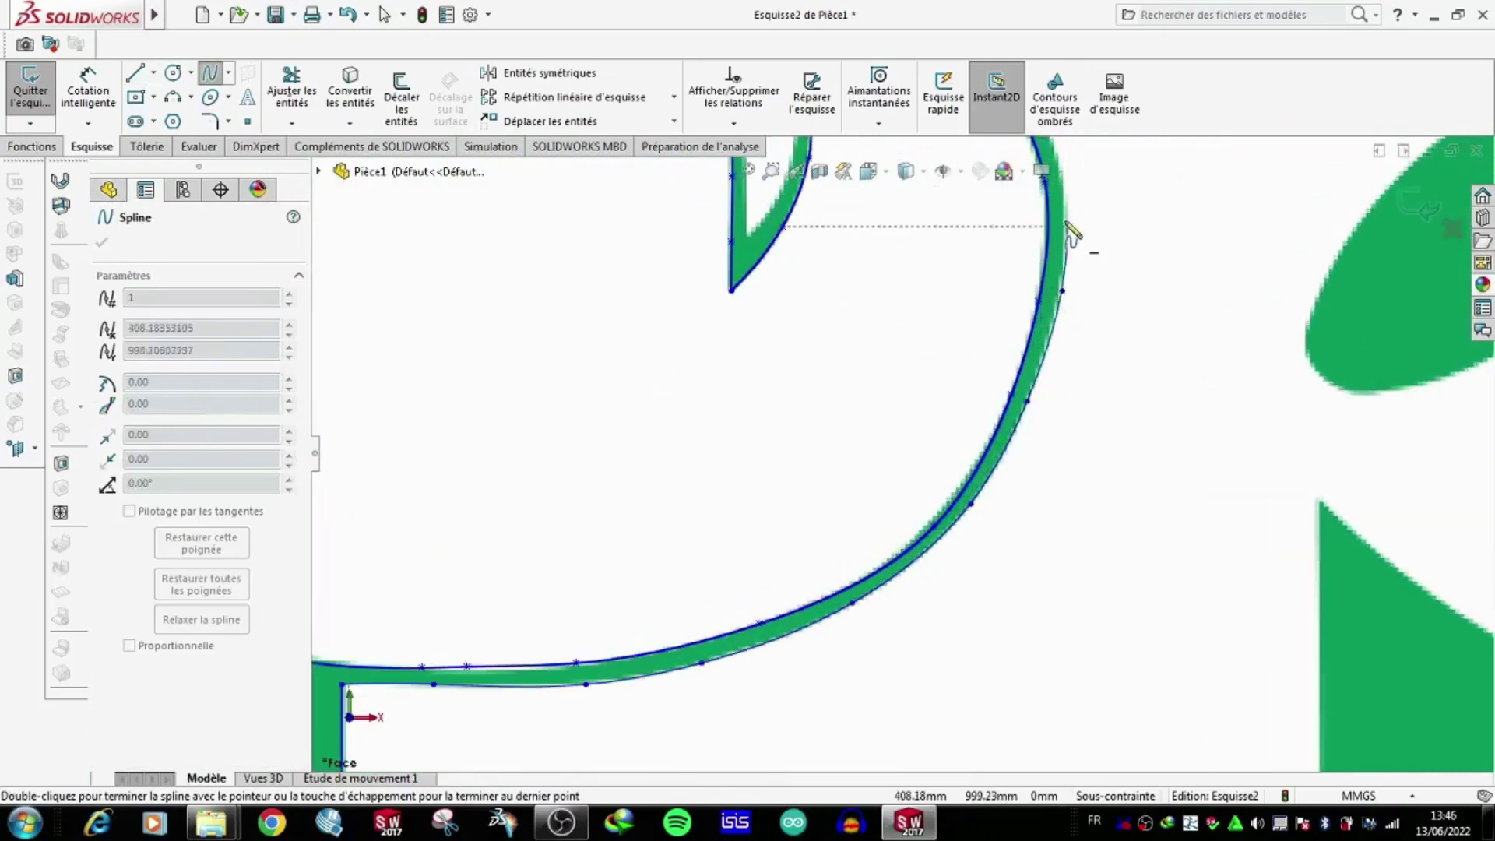
Place spline points along the left swan's head and beak outline.
scroll(1068, 227, "up", 3)
scroll(969, 554, "down", 3)
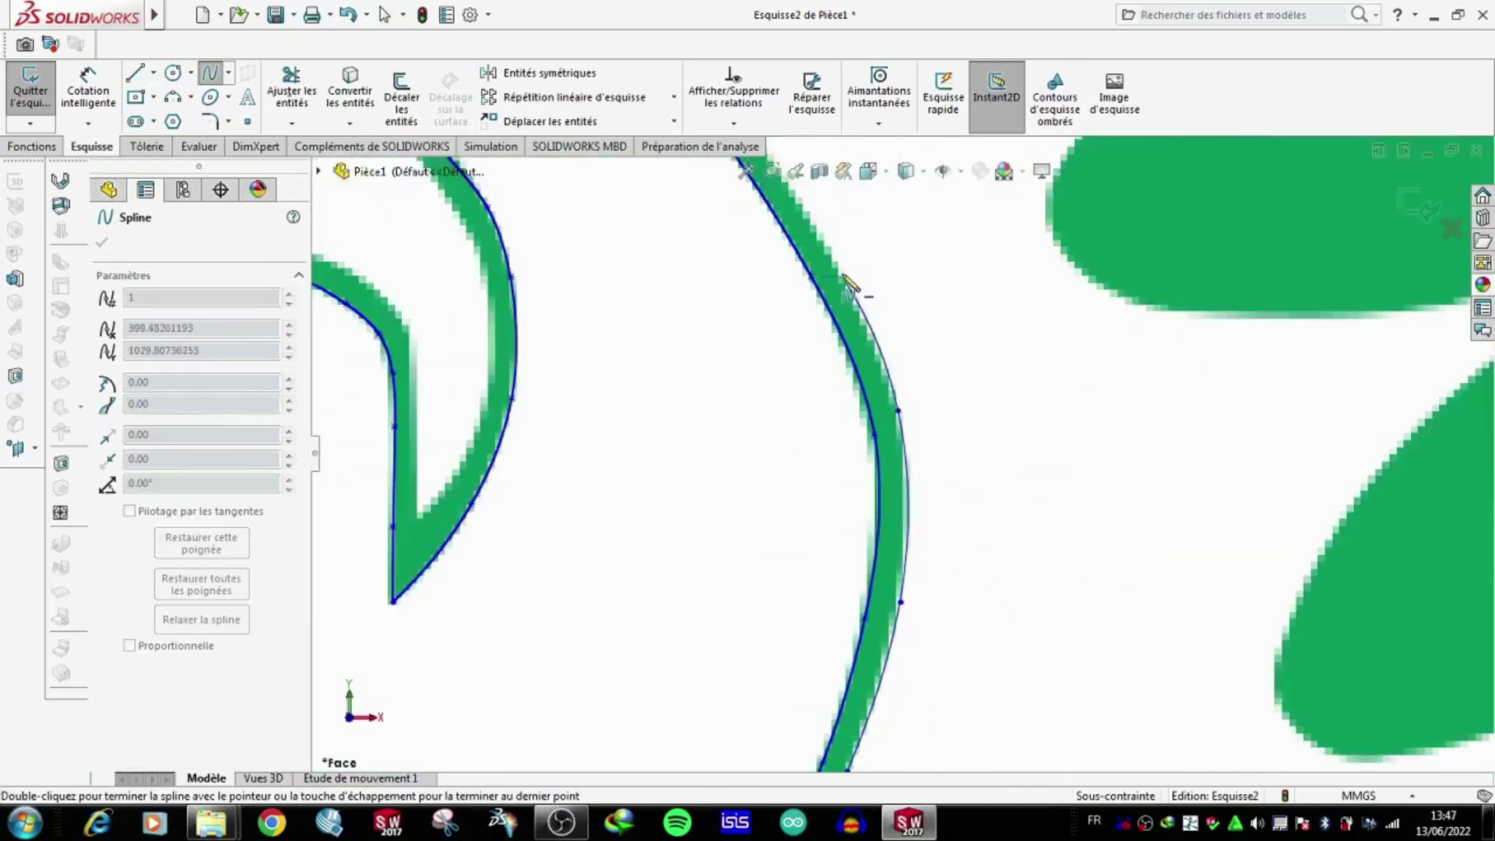
scroll(877, 420, "up", 3)
scroll(720, 229, "up", 3)
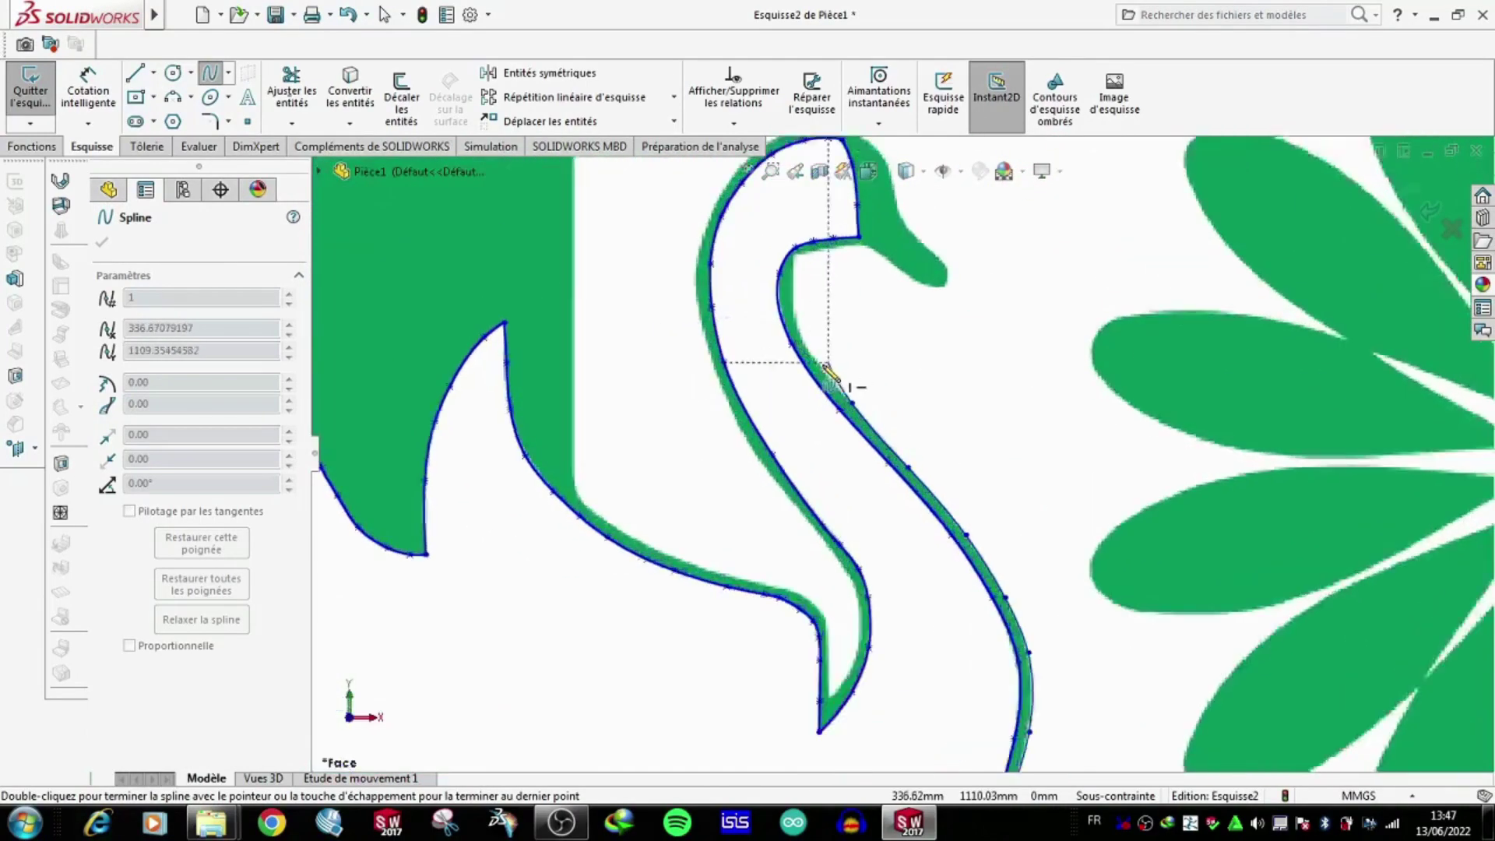
scroll(802, 350, "down", 3)
scroll(855, 281, "down", 2)
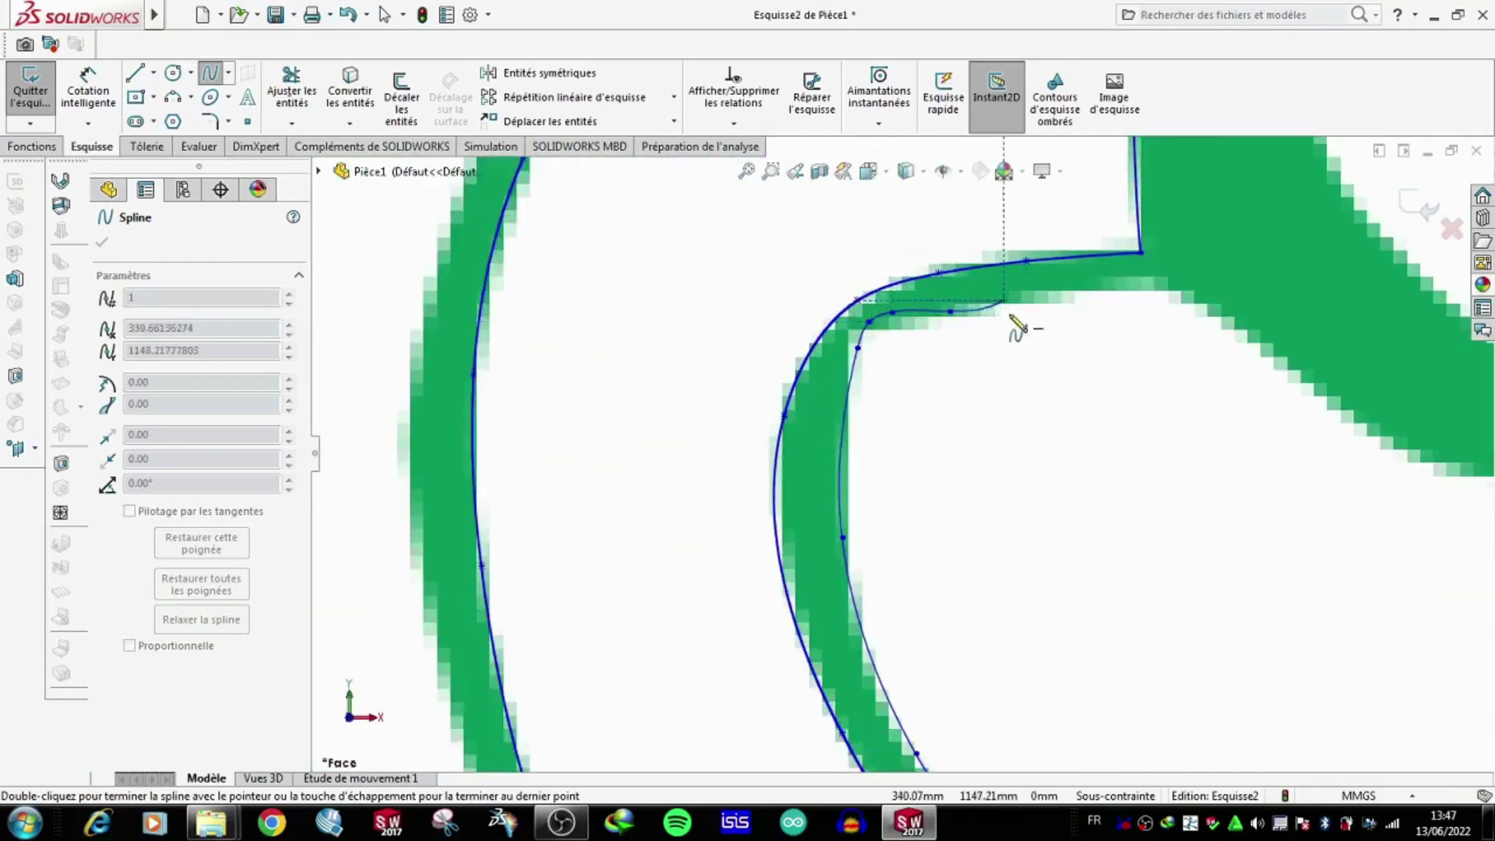
left_click(1319, 401)
scroll(1320, 403, "up", 3)
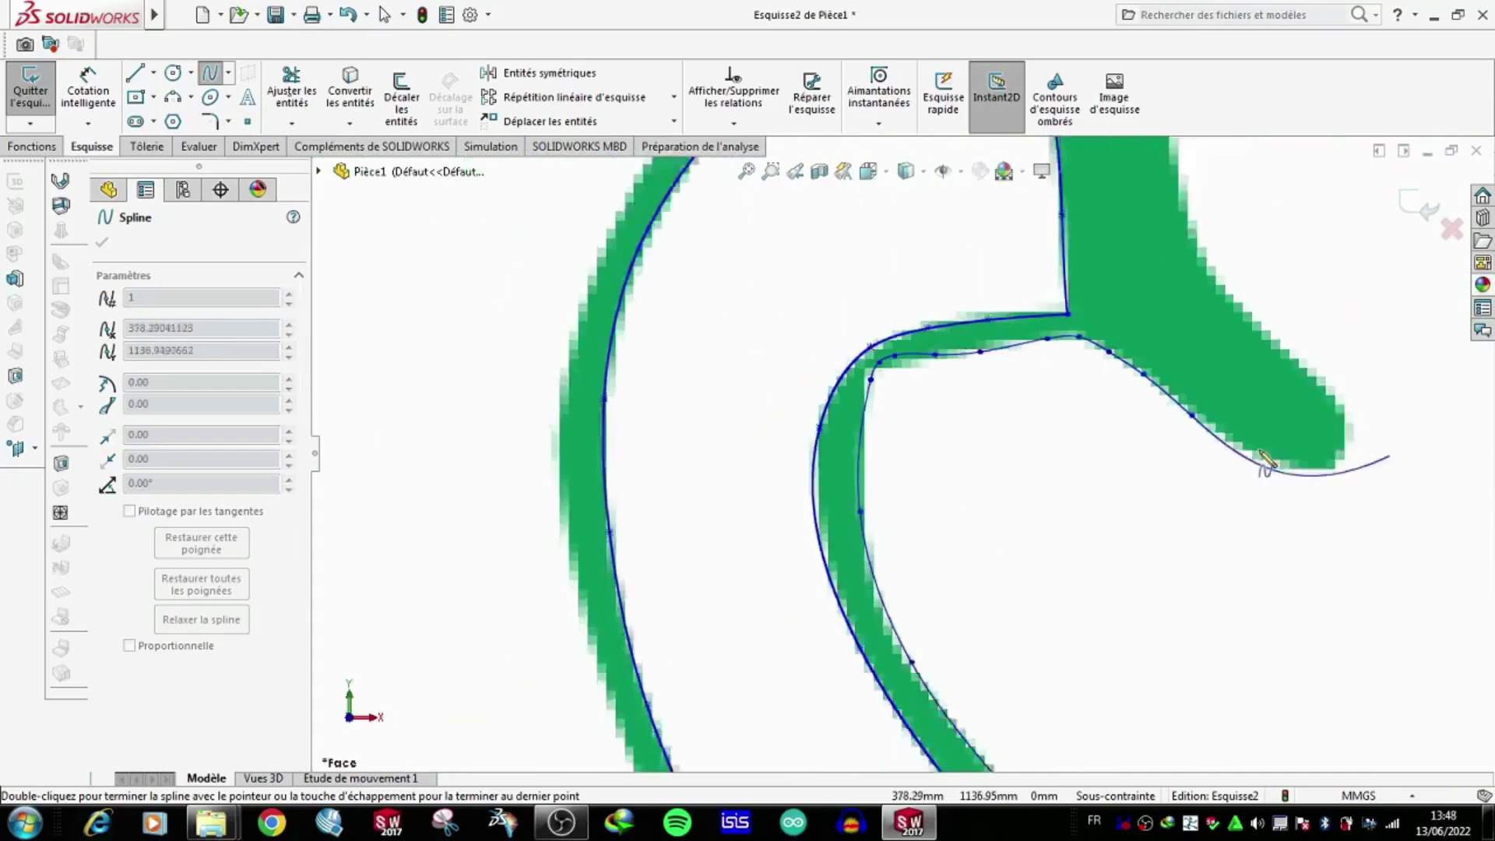
scroll(1261, 460, "down", 3)
left_click(1153, 418)
Continue the spline to the swan's inner neck corner, undoing one misplaced point.
scroll(1199, 445, "down", 2)
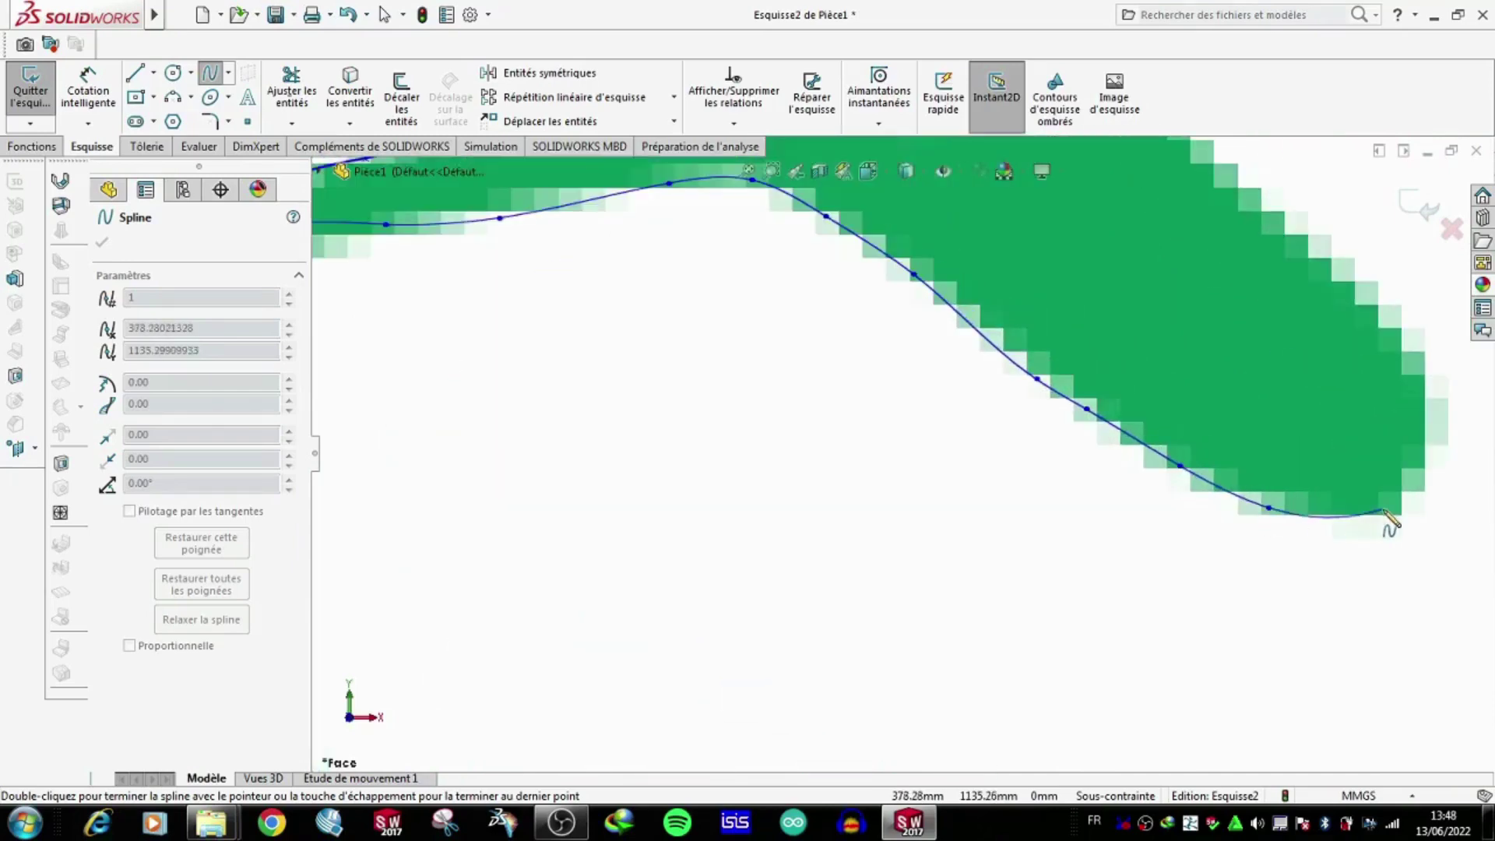
scroll(1317, 270, "up", 2)
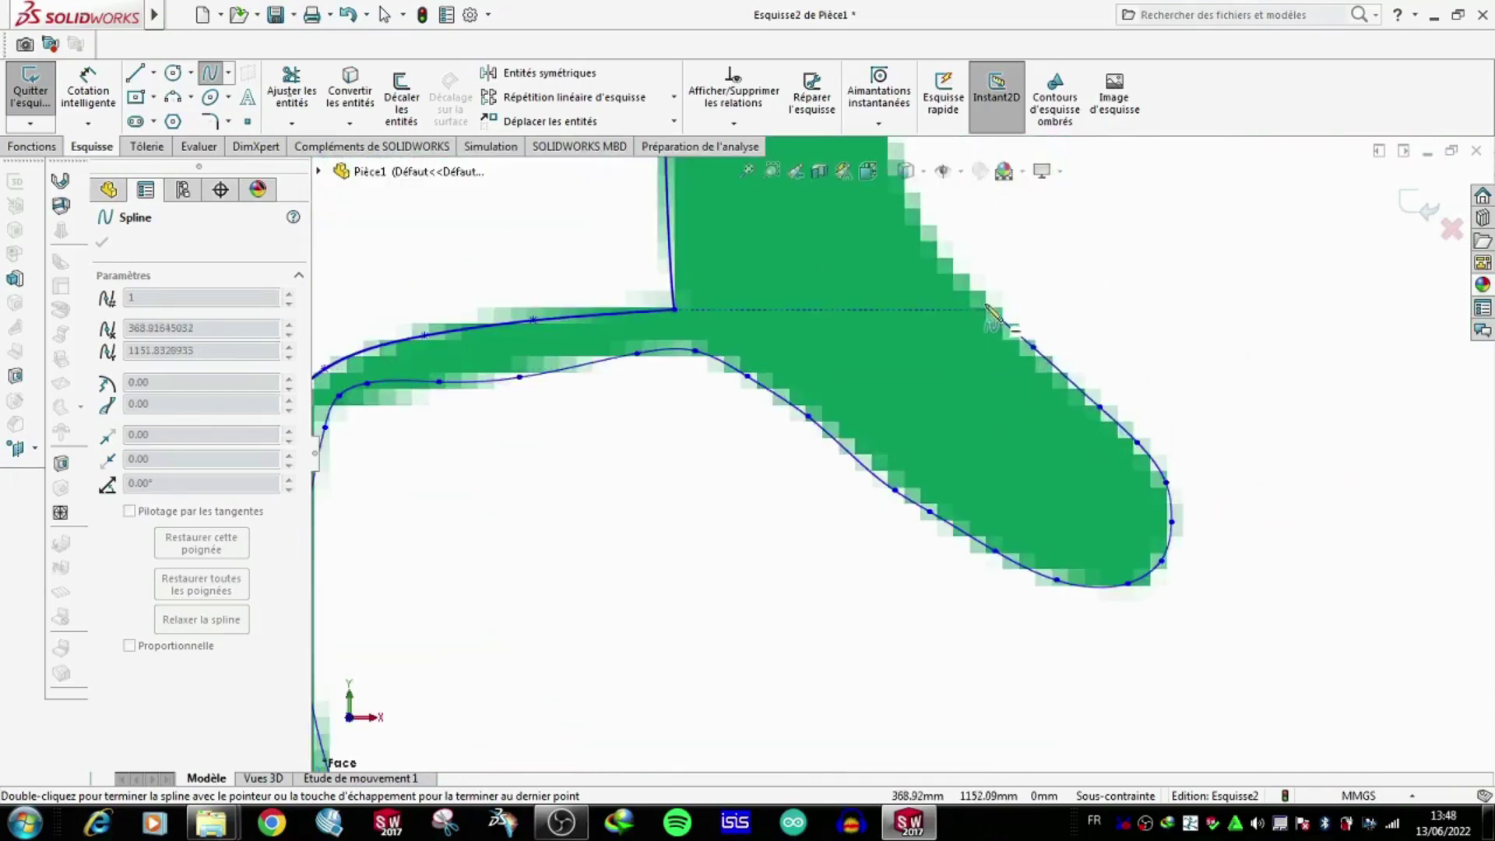
scroll(914, 371, "up", 2)
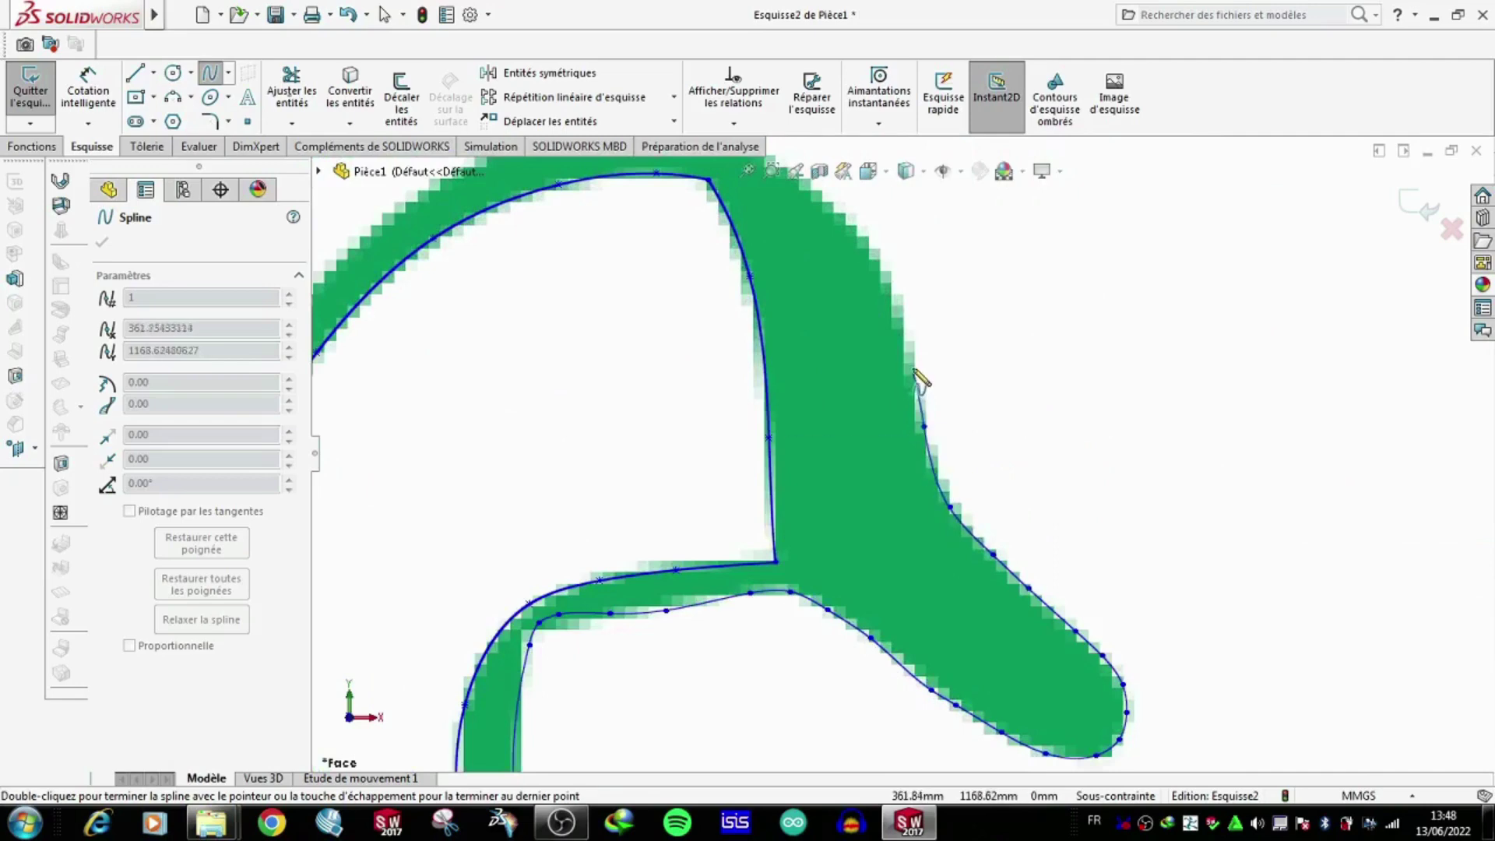
scroll(800, 286, "up", 2)
scroll(713, 294, "down", 2)
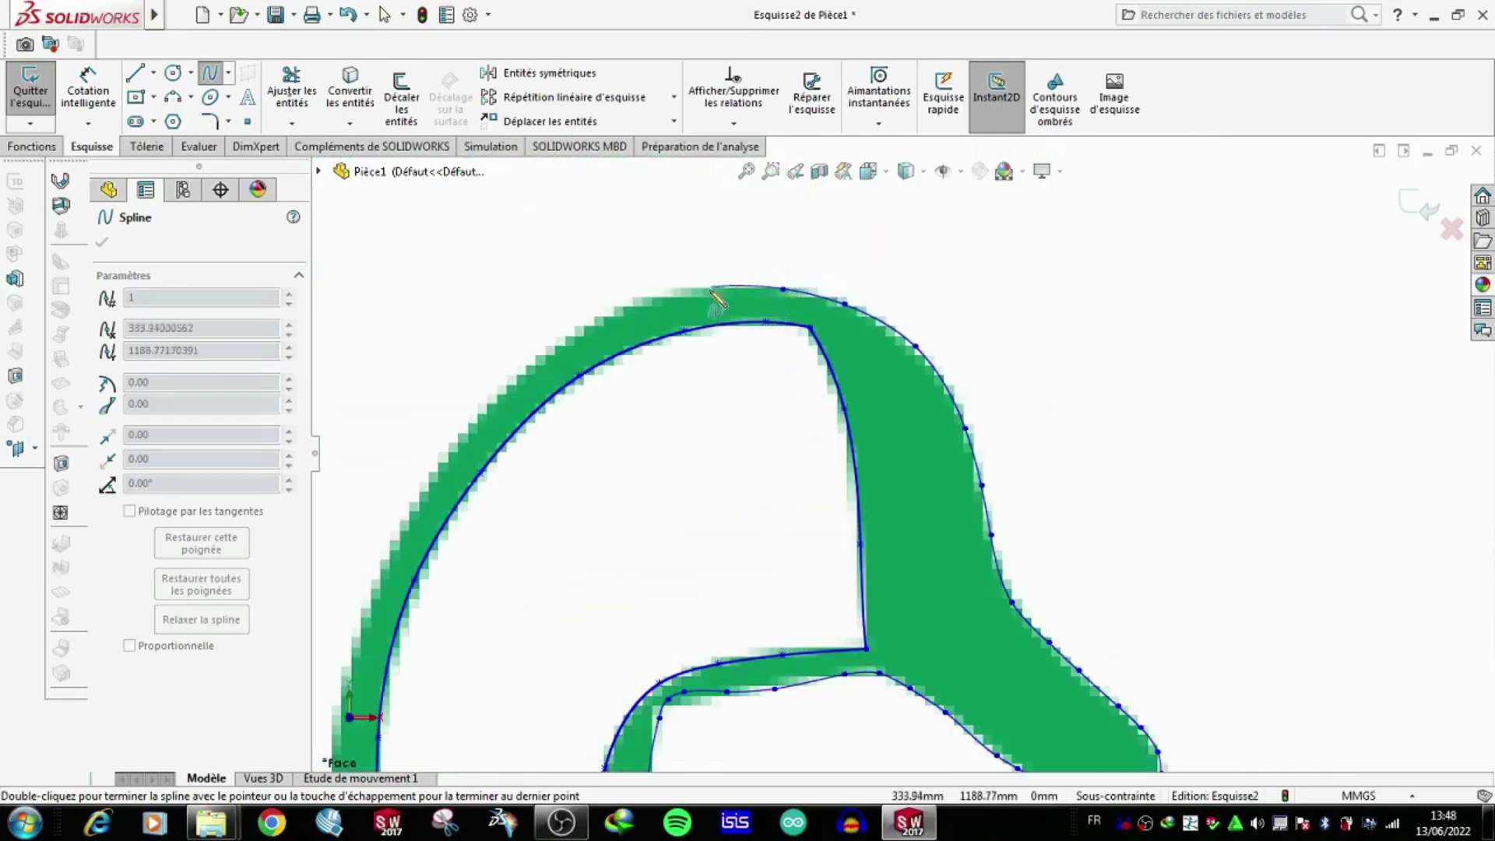
scroll(701, 467, "up", 2)
scroll(684, 618, "down", 4)
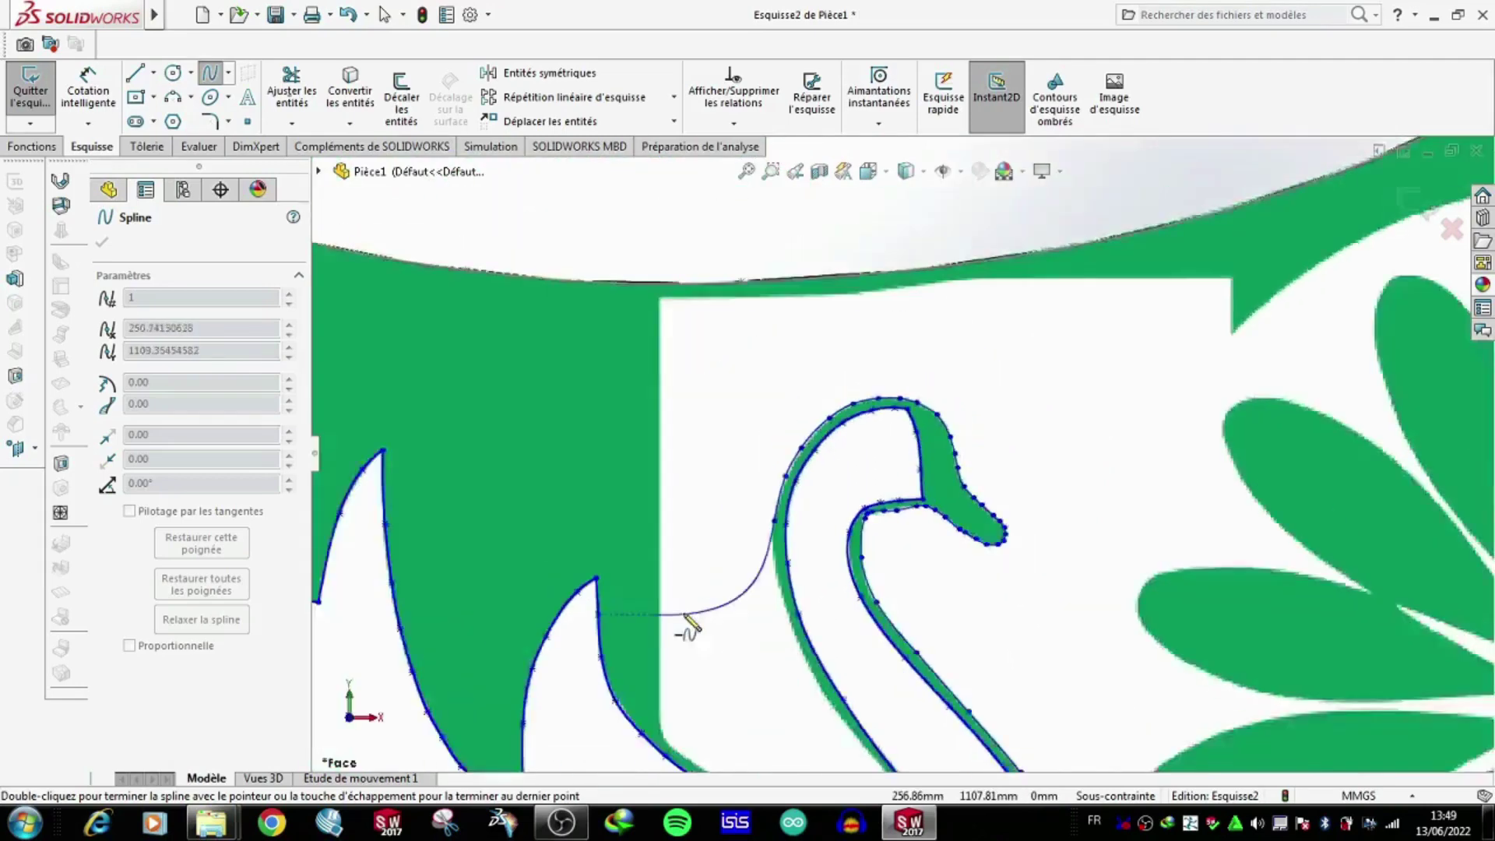
scroll(894, 683, "down", 2)
scroll(919, 639, "up", 2)
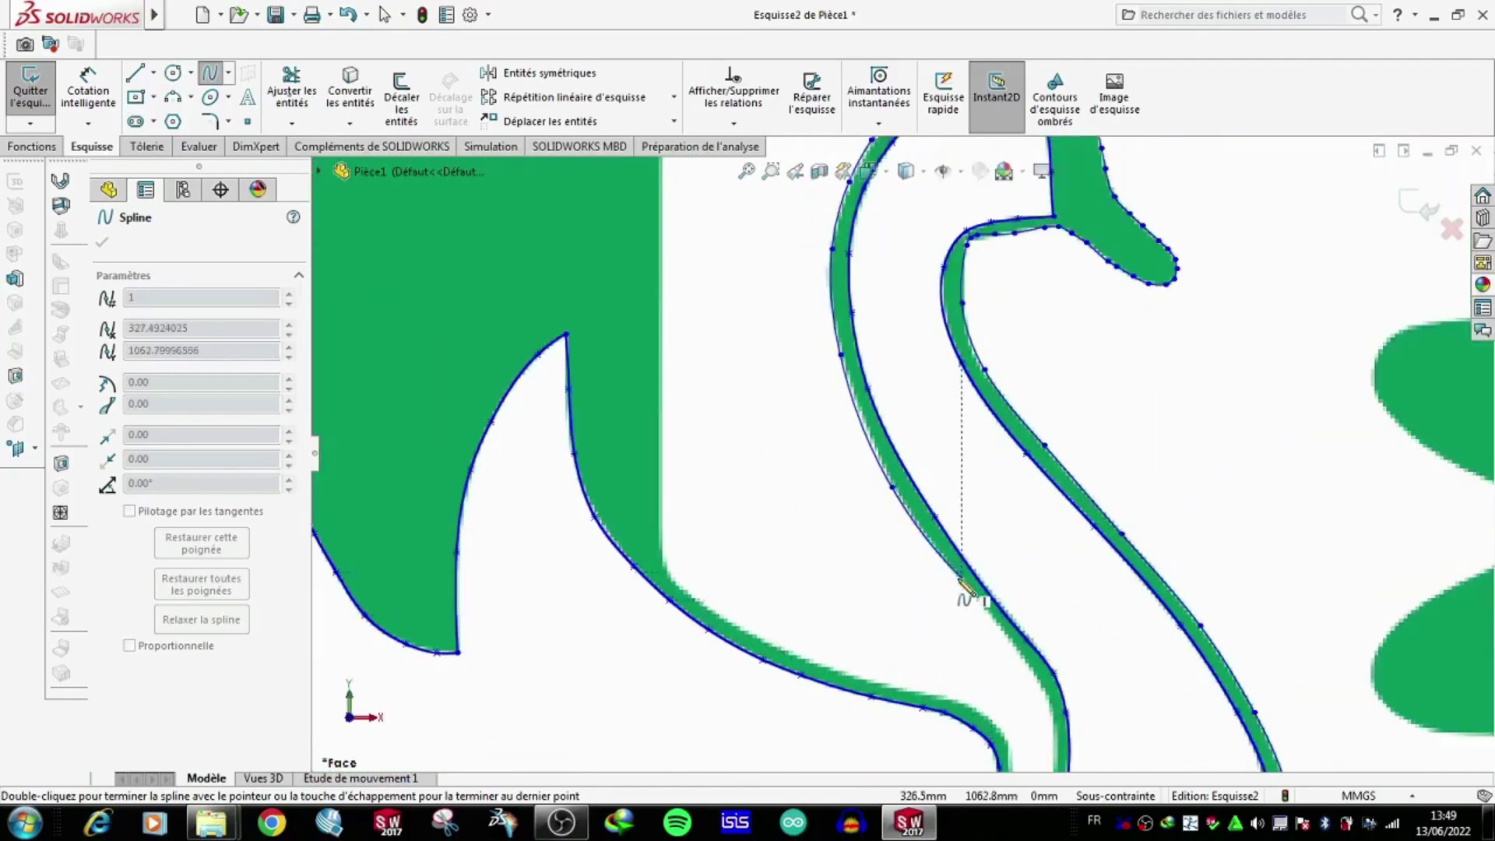
scroll(1012, 646, "down", 1)
scroll(989, 670, "down", 1)
scroll(966, 701, "down", 1)
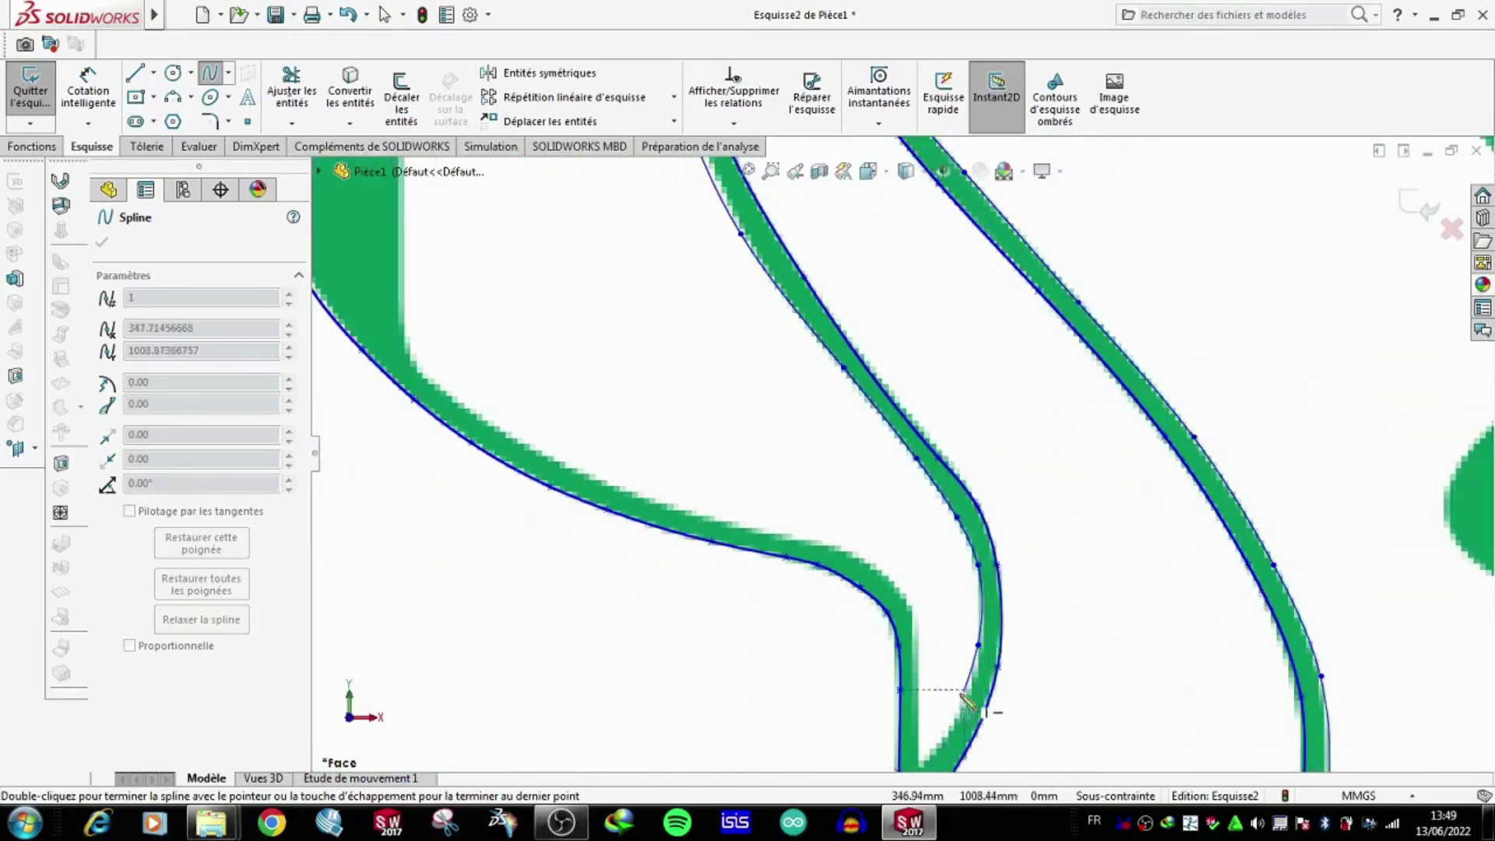
scroll(926, 700, "down", 2)
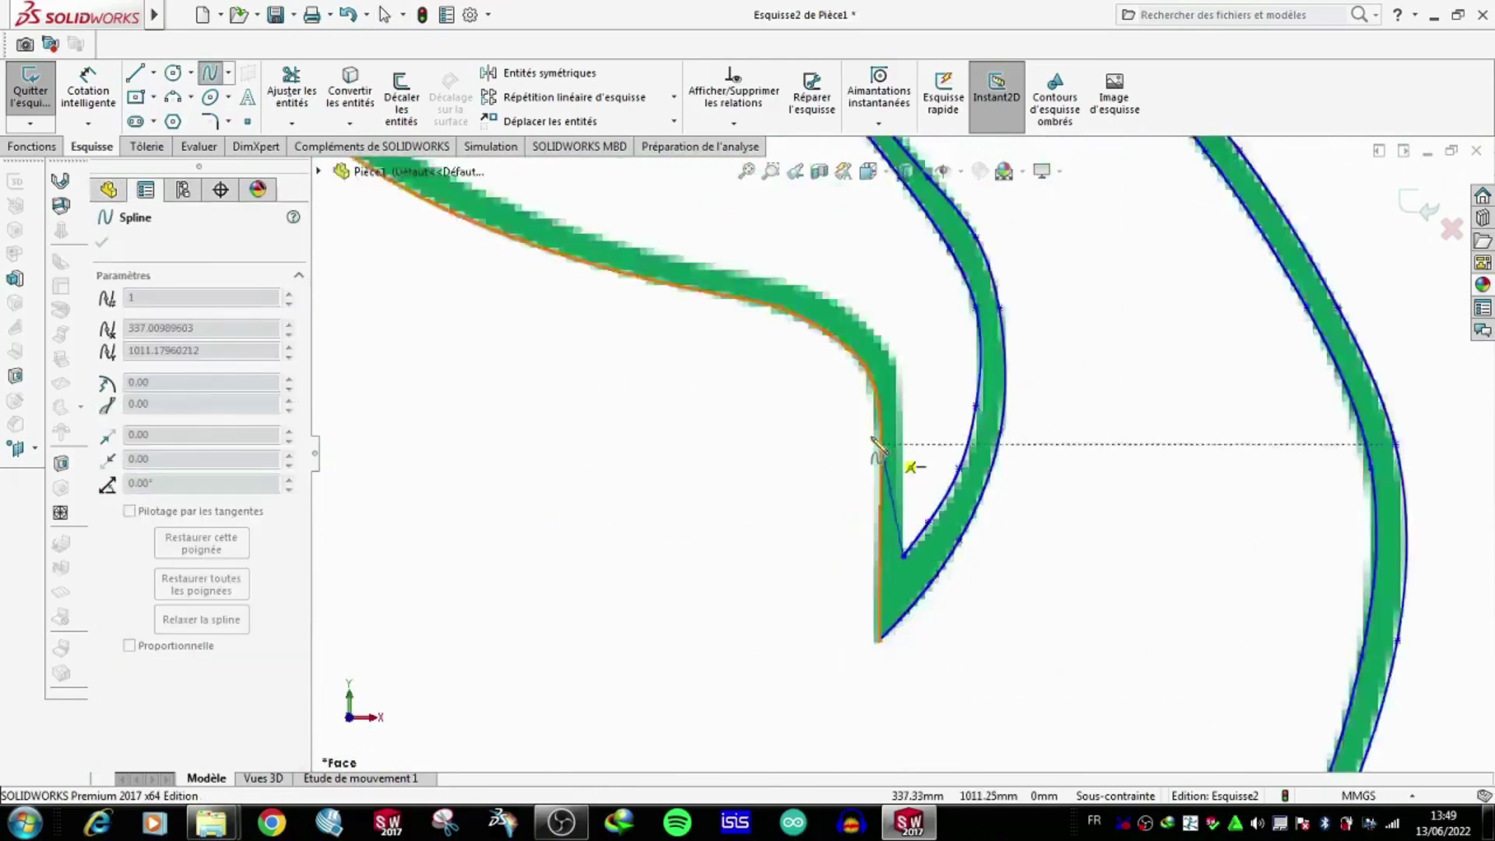
scroll(934, 502, "up", 2)
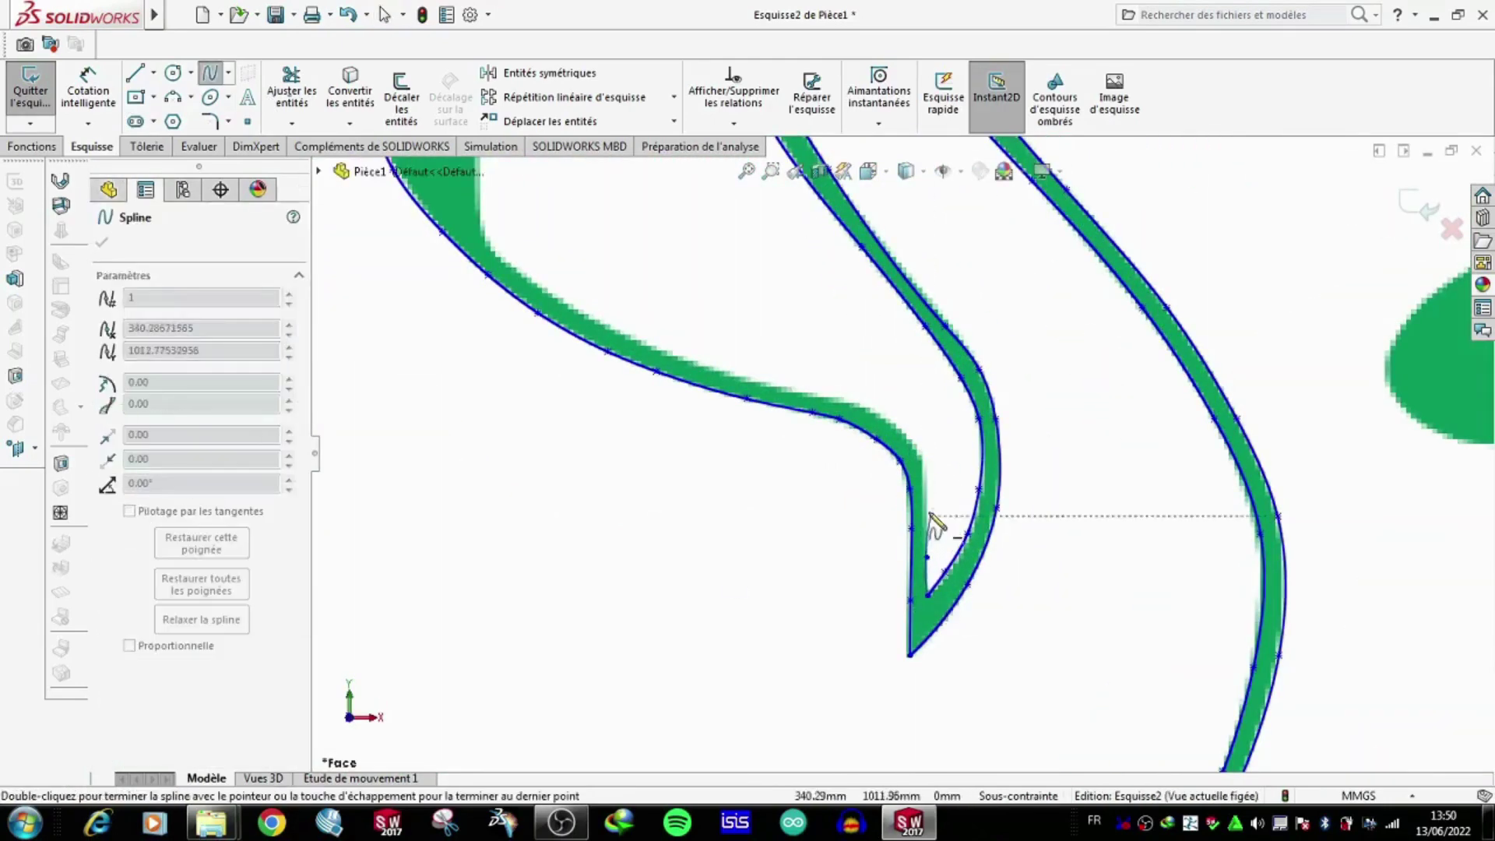
scroll(926, 479, "down", 2)
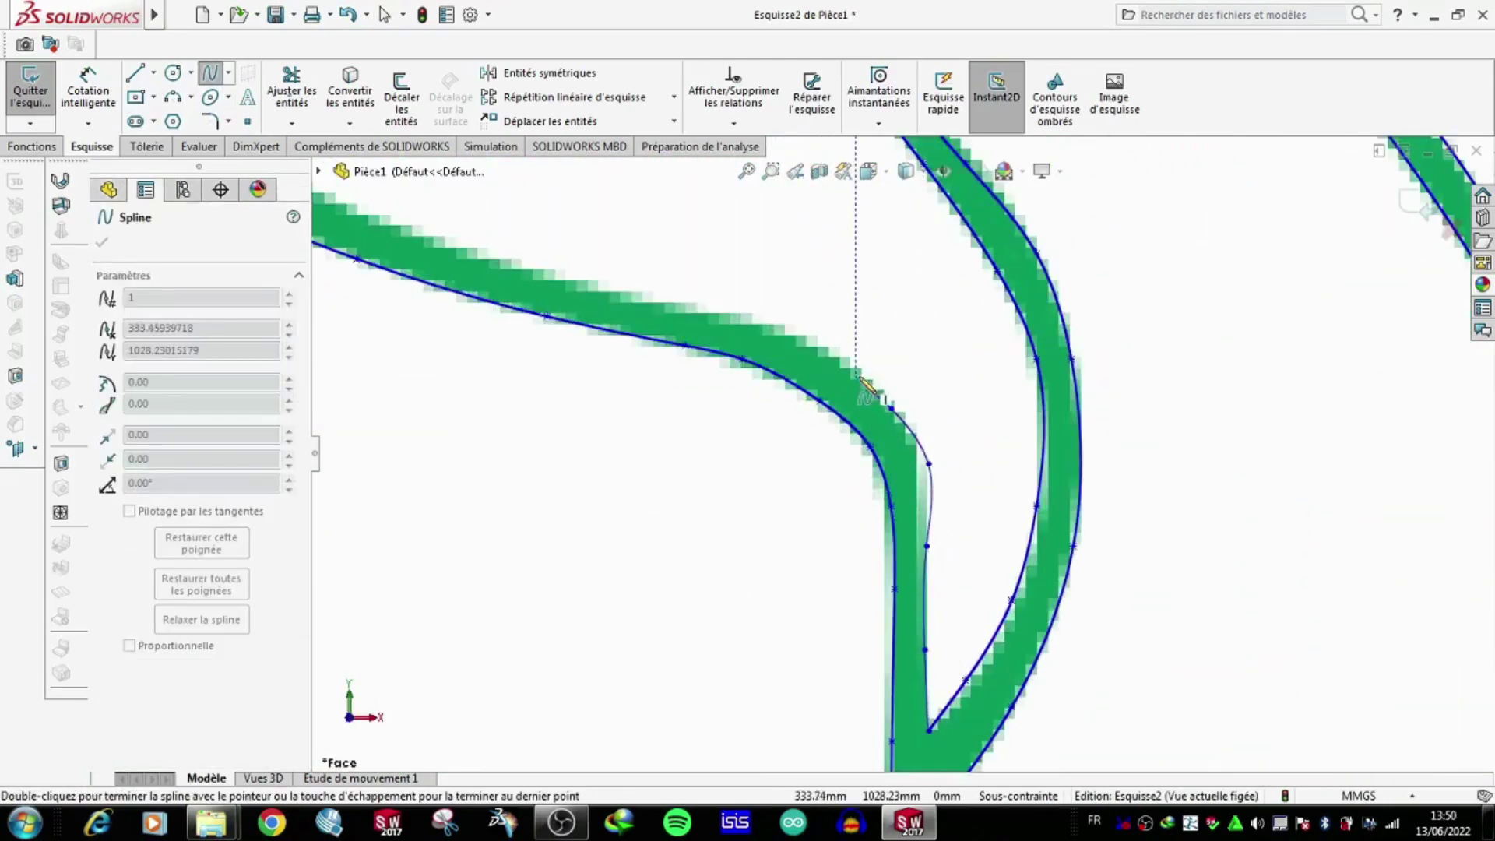
left_click(217, 79)
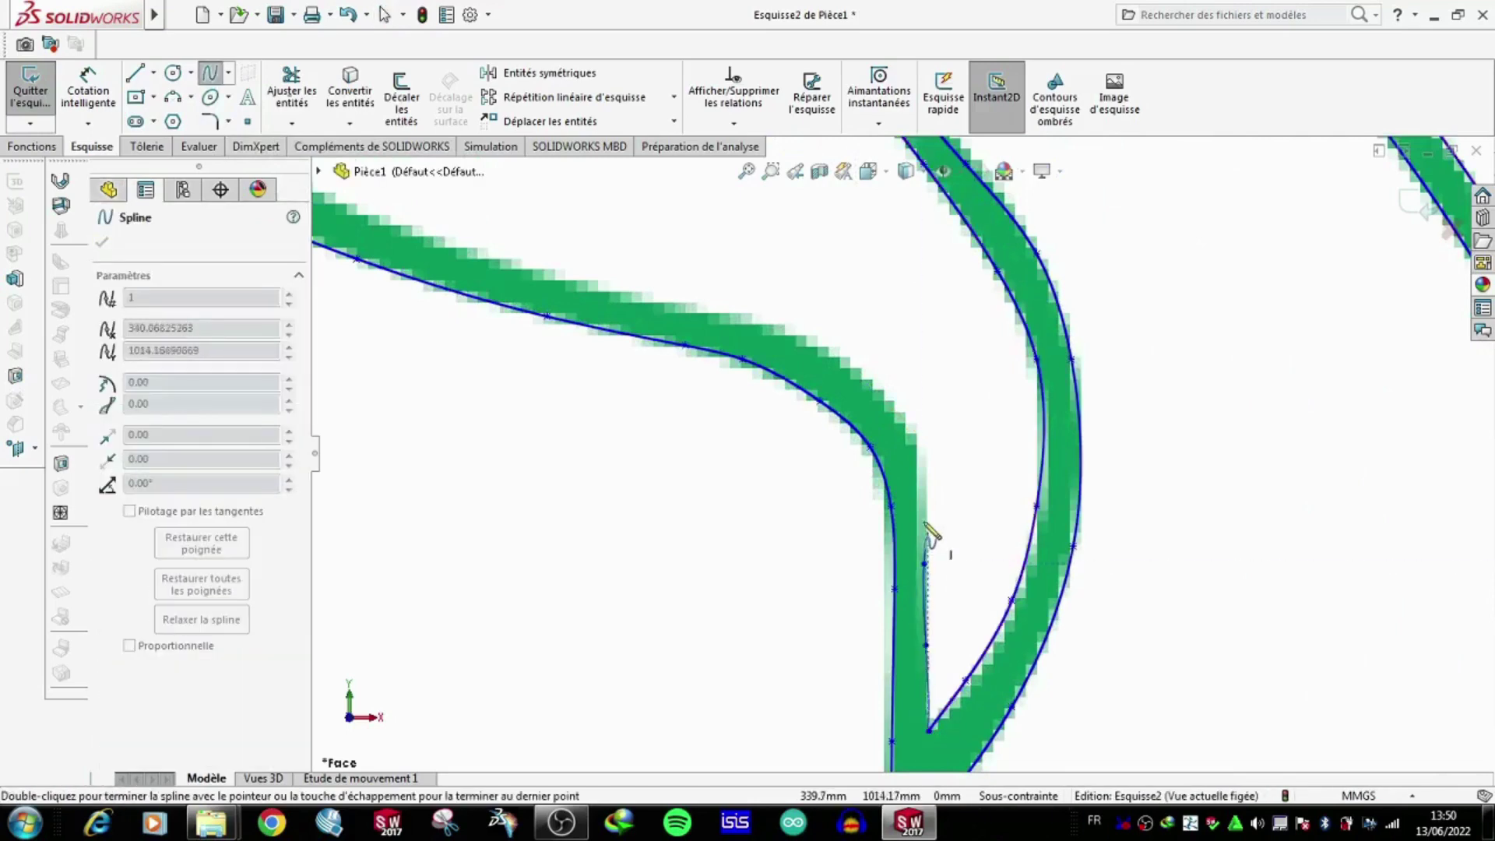
key("ctrl+z")
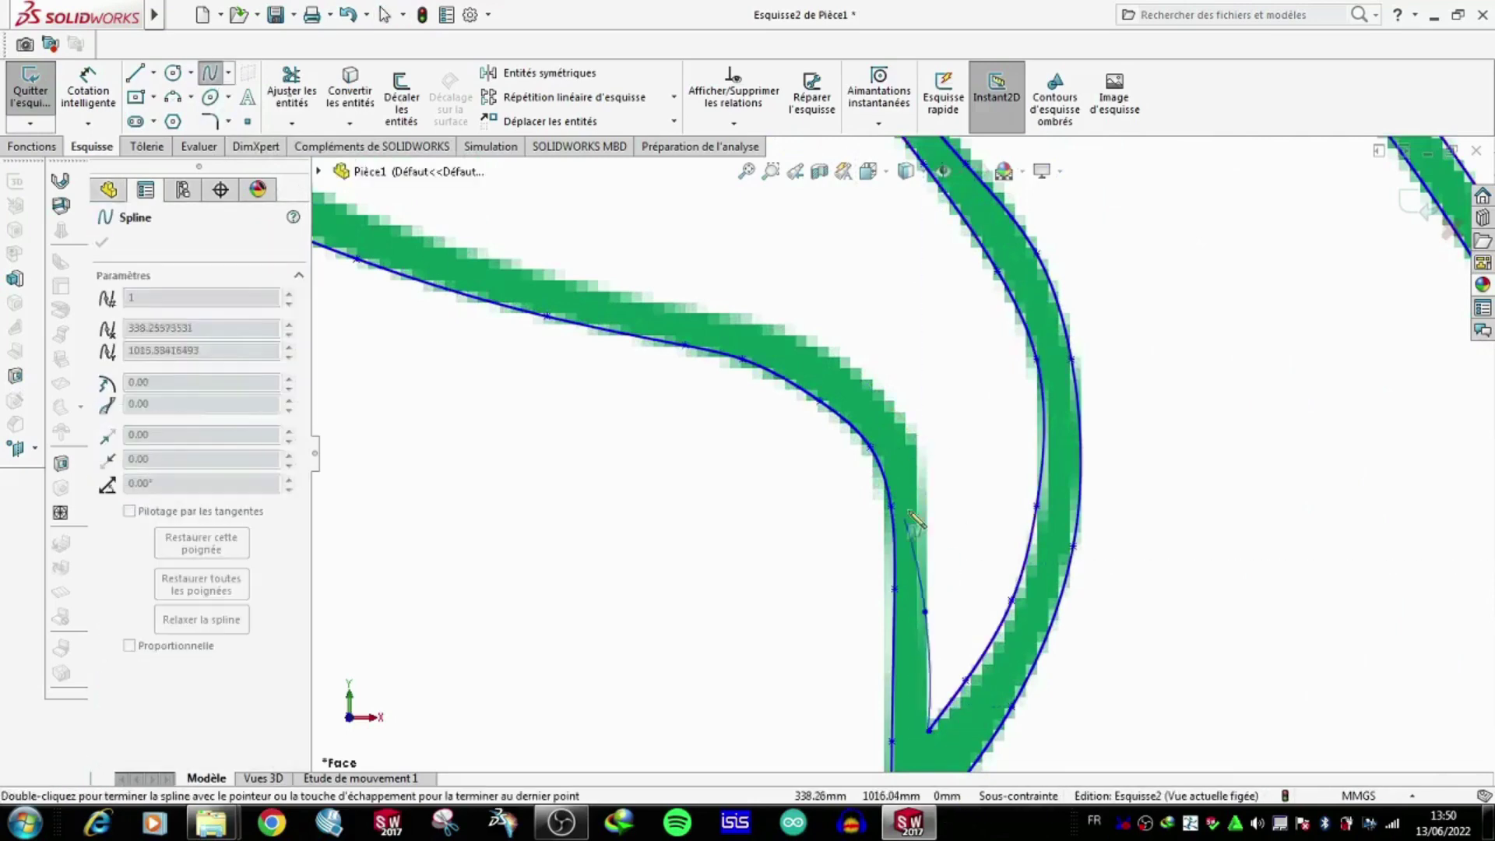
scroll(921, 459, "up", 2)
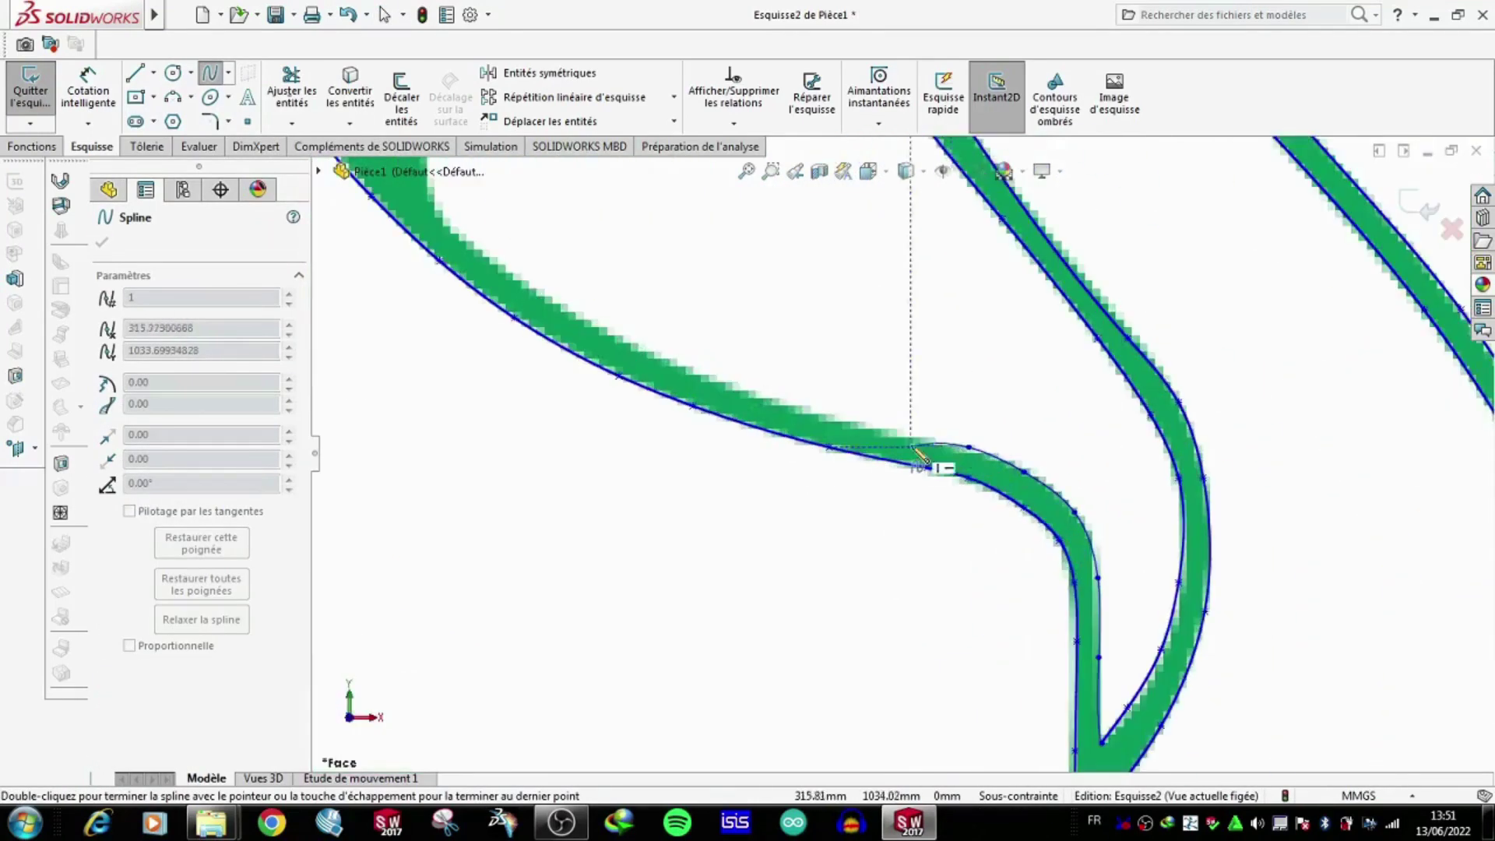
scroll(592, 311, "down", 2)
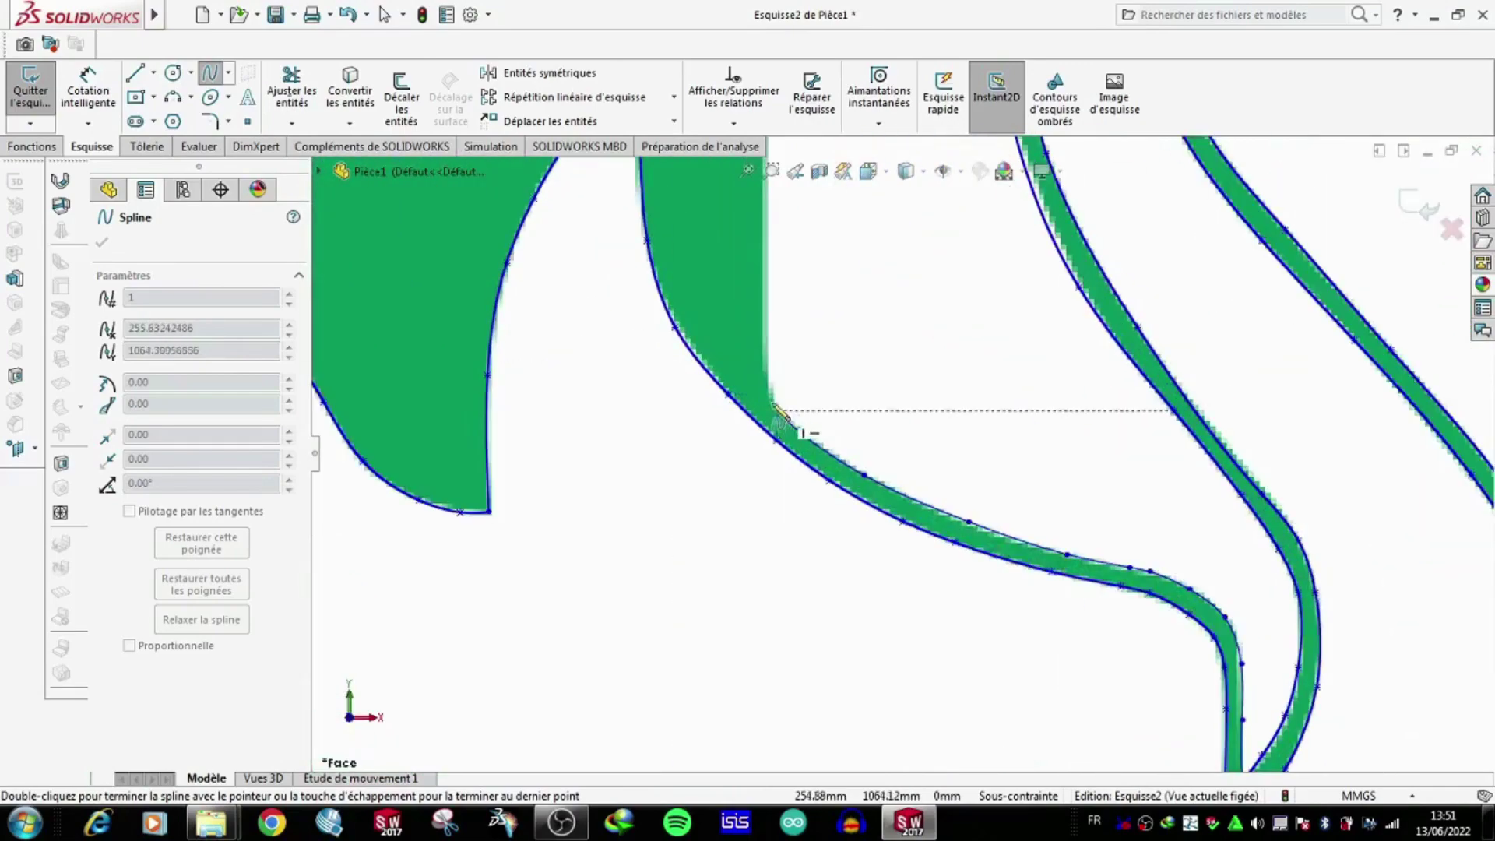
Finish the left swan's outline spline.
double_click(776, 400)
scroll(856, 436, "up", 3)
key("l")
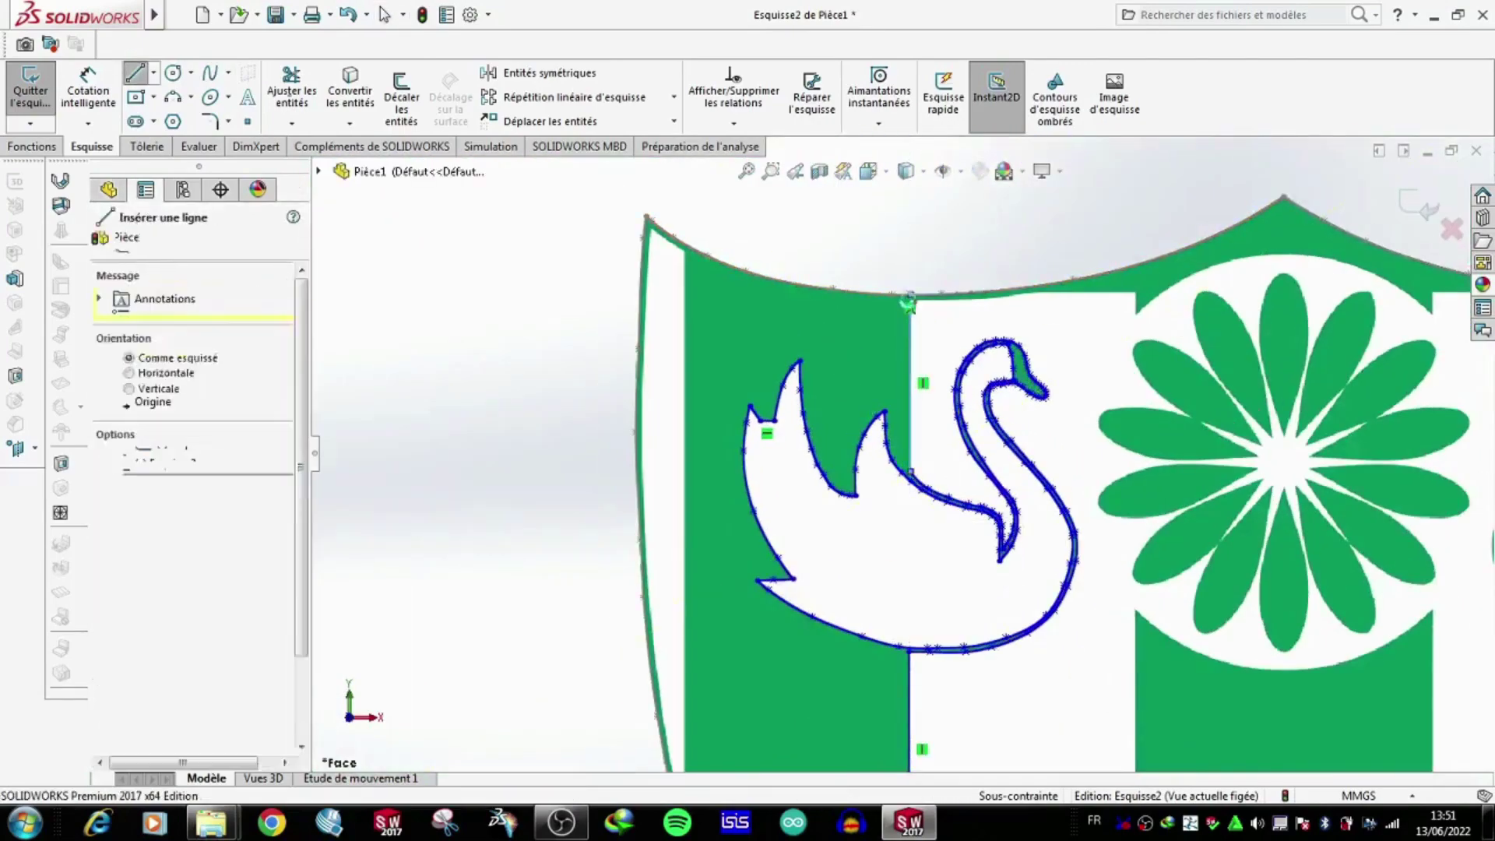
scroll(888, 382, "down", 3)
left_click(880, 372)
key("Escape")
scroll(883, 378, "up", 3)
Draw a horizontal line along the white stripe's bottom edge.
key("l")
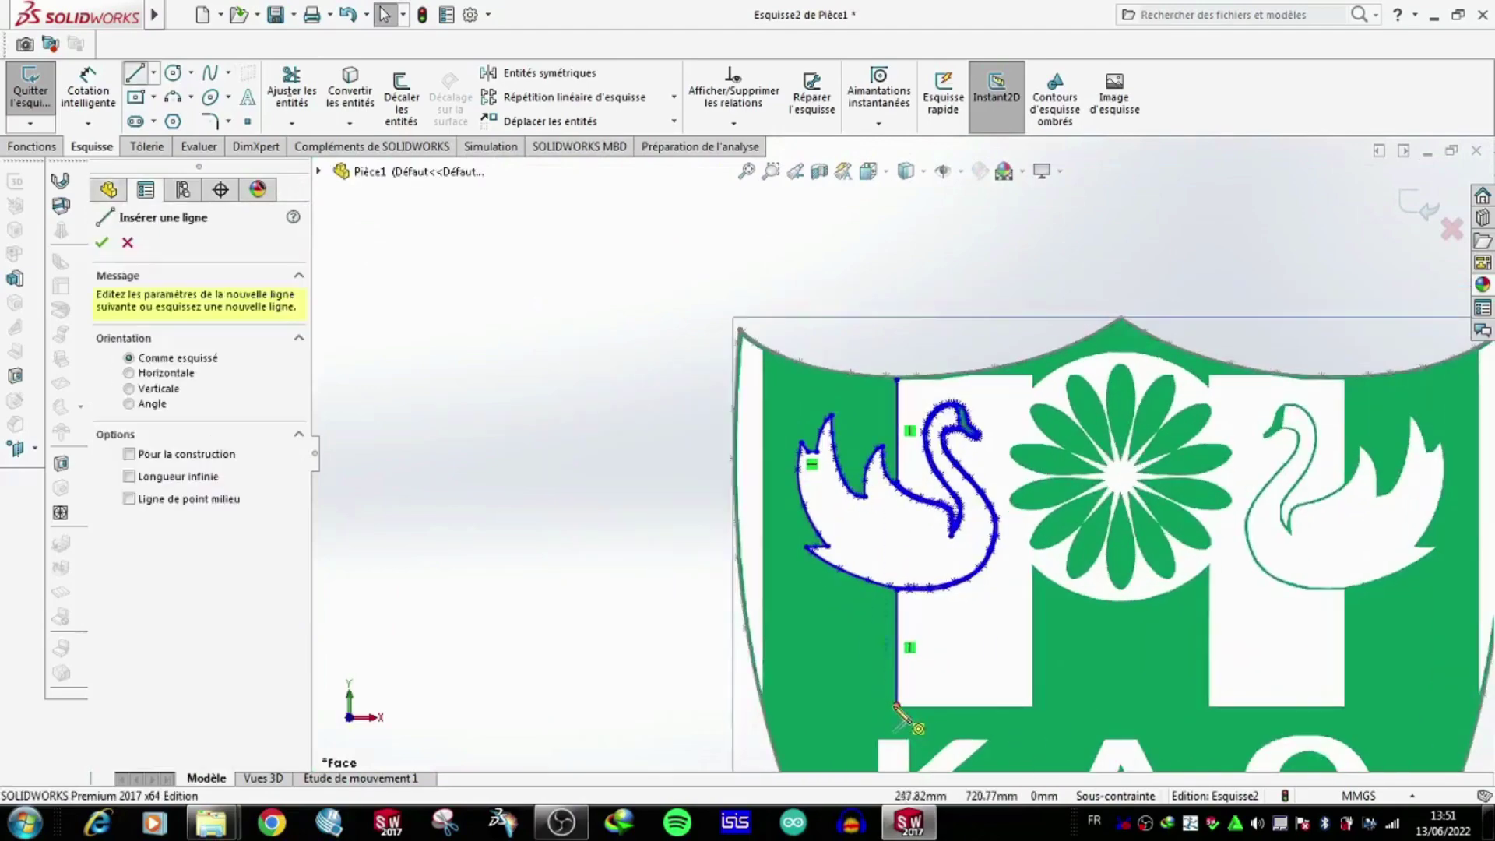
left_click(897, 704)
left_click(1033, 704)
scroll(1038, 577, "down", 4)
scroll(967, 703, "down", 3)
key("Escape")
left_click(953, 682)
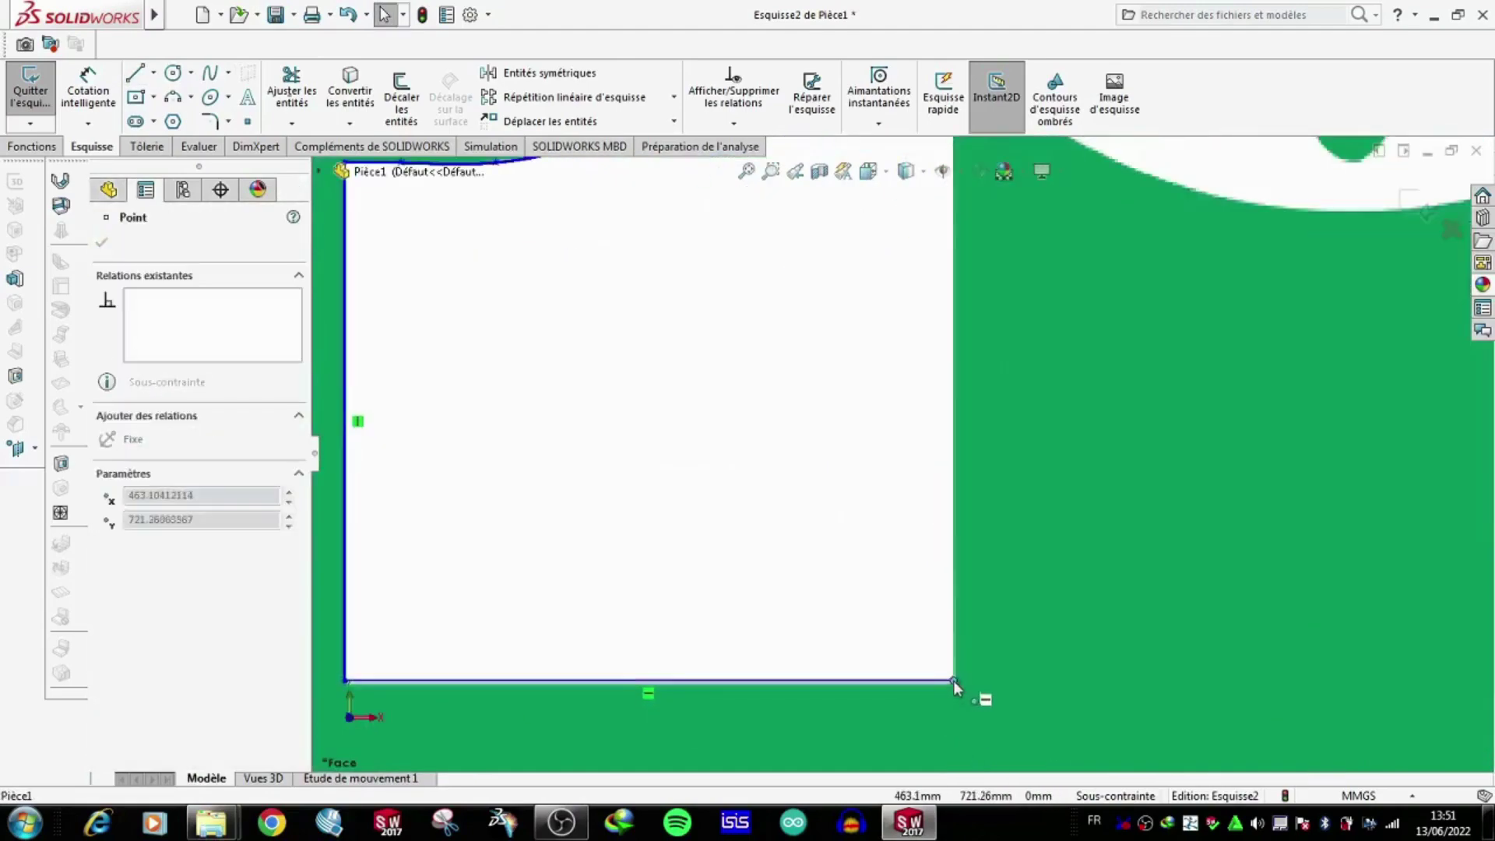
Start a three-point arc at the stripe's corner, then cancel it.
scroll(520, 377, "up", 3)
scroll(700, 389, "up", 2)
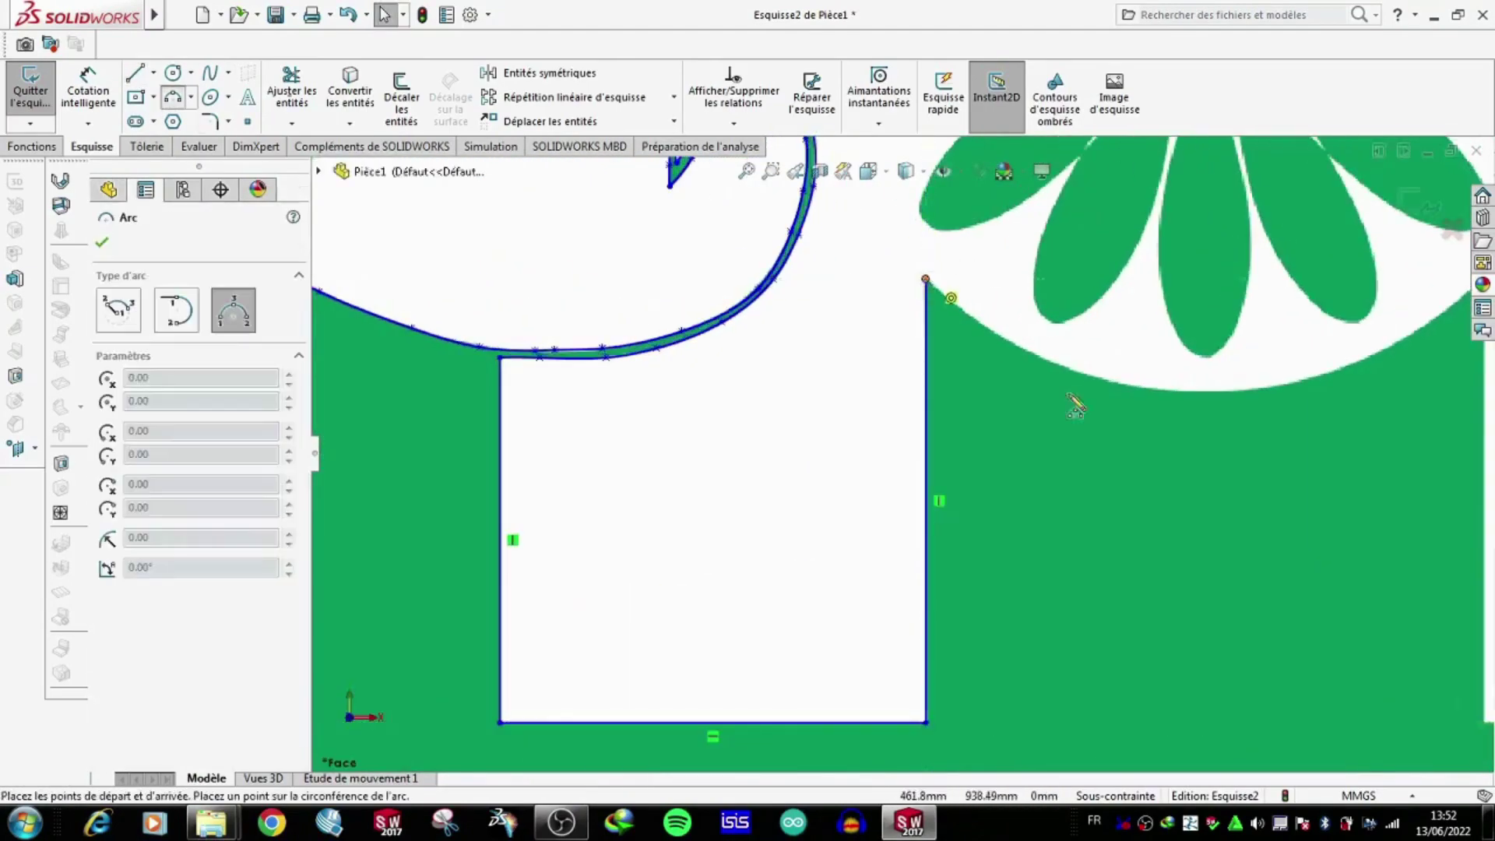
left_click(738, 361)
left_click(1205, 362)
key("Escape")
scroll(1029, 451, "up", 2)
scroll(1029, 452, "up", 3)
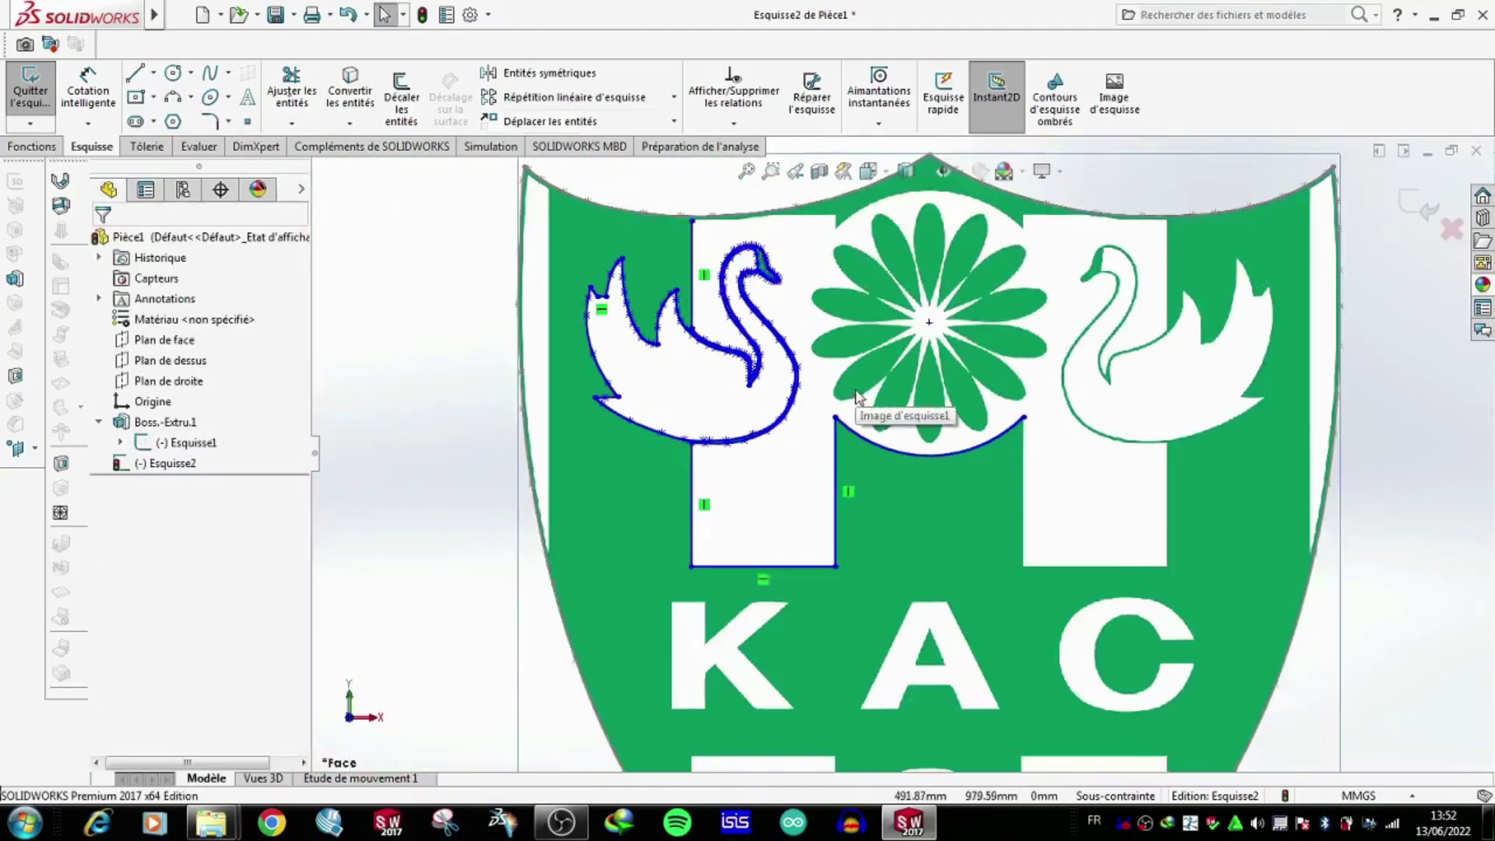
Trace the stripe's top edge with a line and a spline along the crest's top.
key("l")
scroll(759, 233, "down", 5)
scroll(752, 224, "down", 2)
left_click(1035, 299)
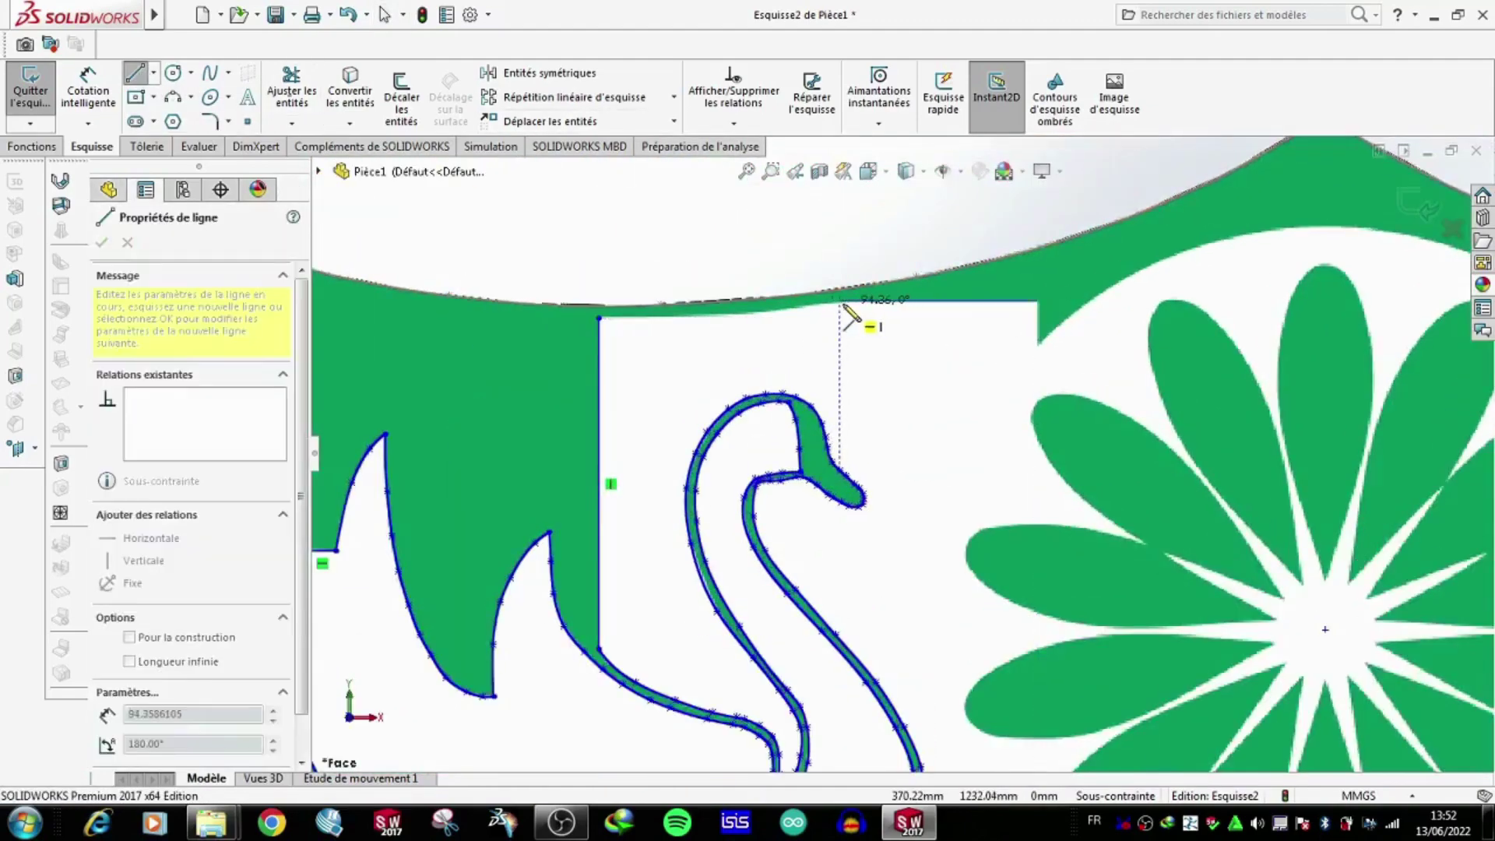
left_click(840, 300)
key("s")
left_click(599, 318)
left_click(675, 317)
scroll(802, 309, "down", 1)
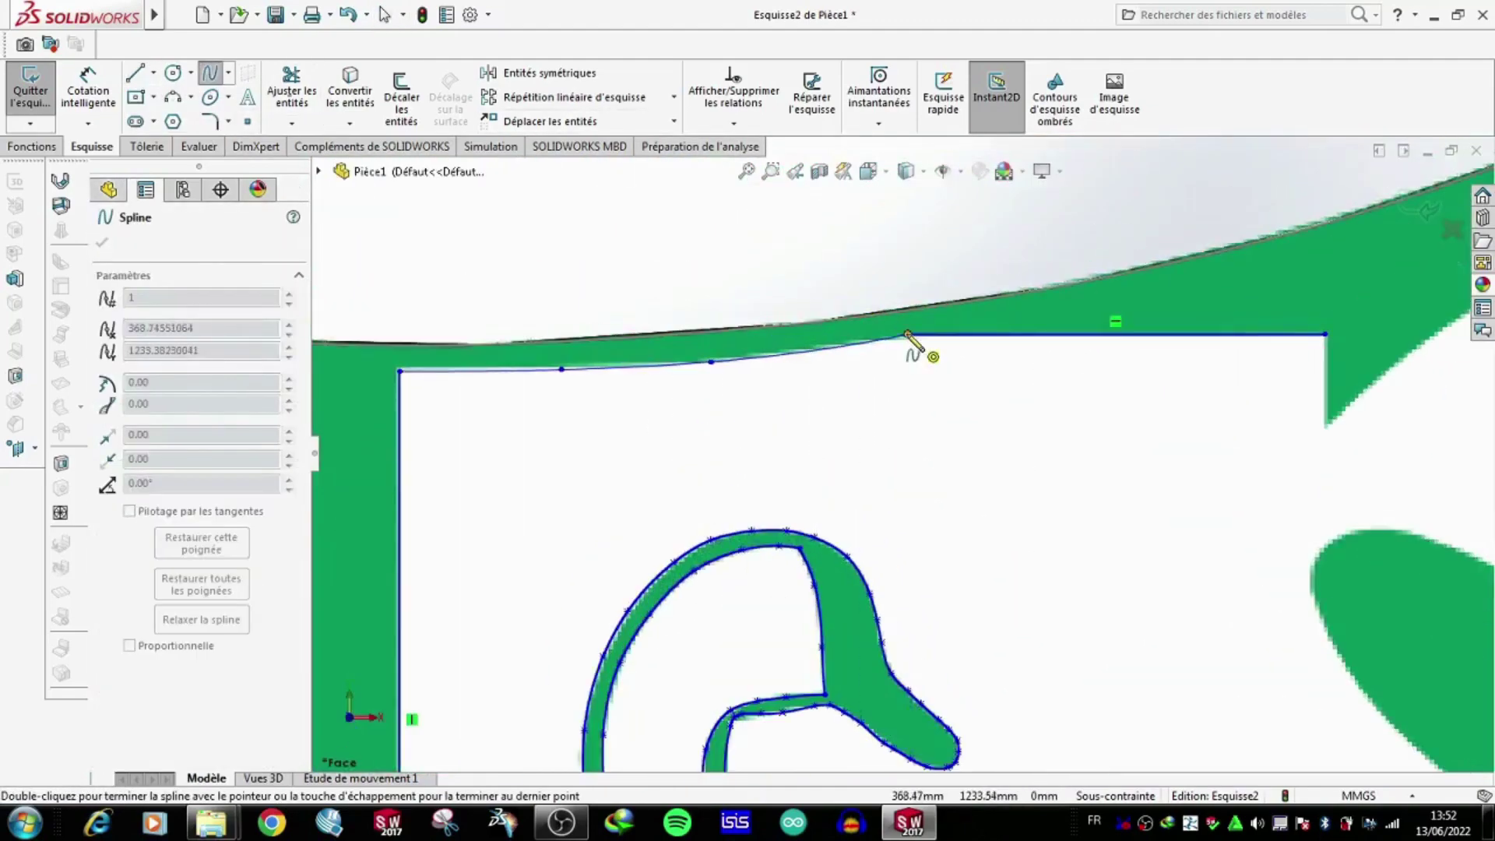
double_click(919, 343)
scroll(746, 386, "up", 3)
scroll(833, 544, "down", 3)
Outline the green stripe with lines down from the arc's end and along the bottom.
key("l")
scroll(848, 488, "down", 2)
key("Escape")
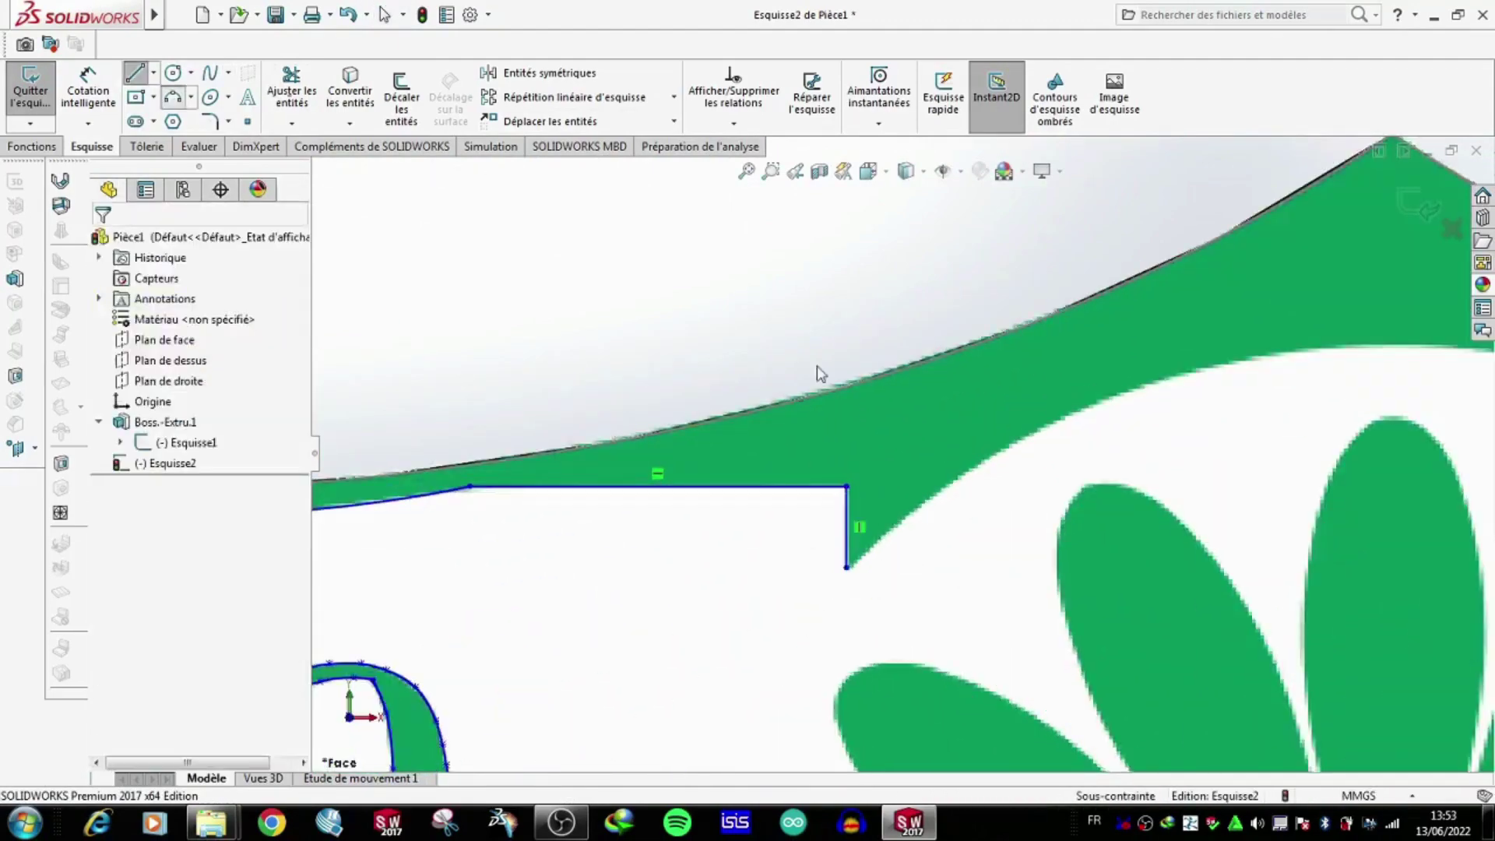
scroll(817, 373, "up", 3)
scroll(753, 341, "up", 3)
scroll(864, 545, "down", 3)
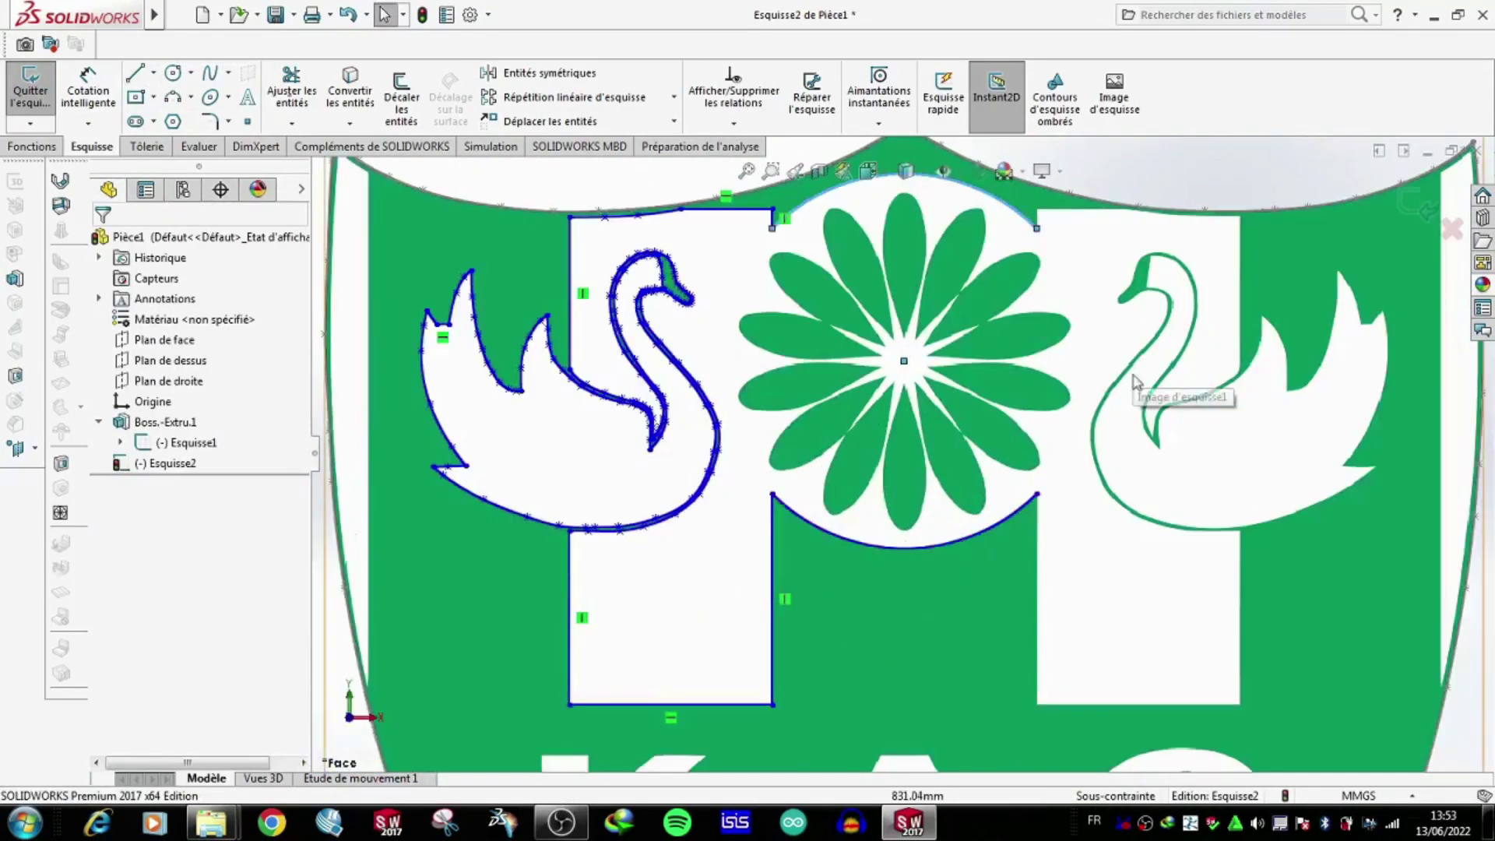
key("l")
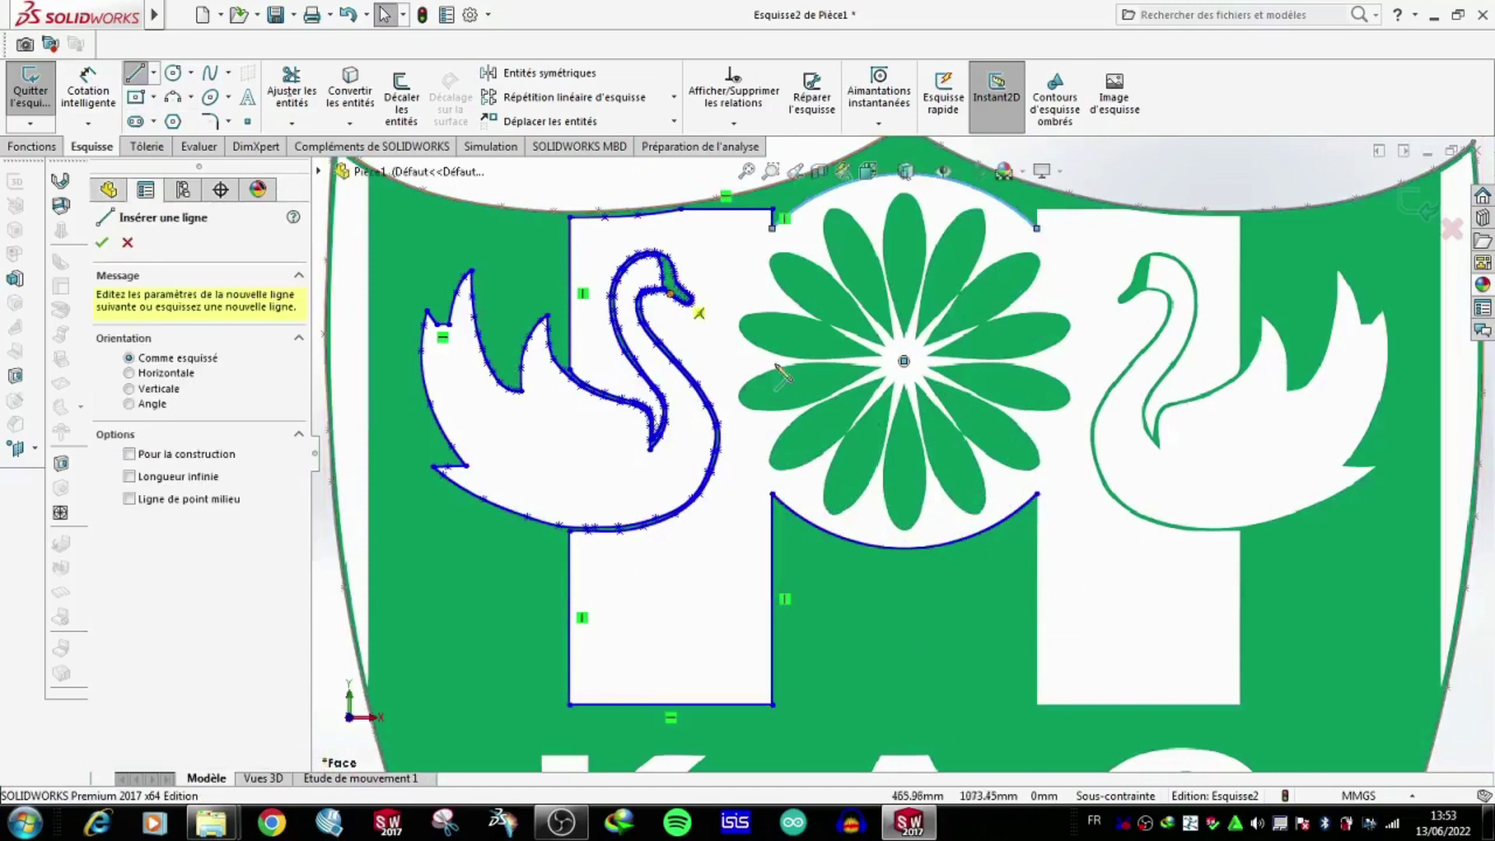
left_click(1037, 494)
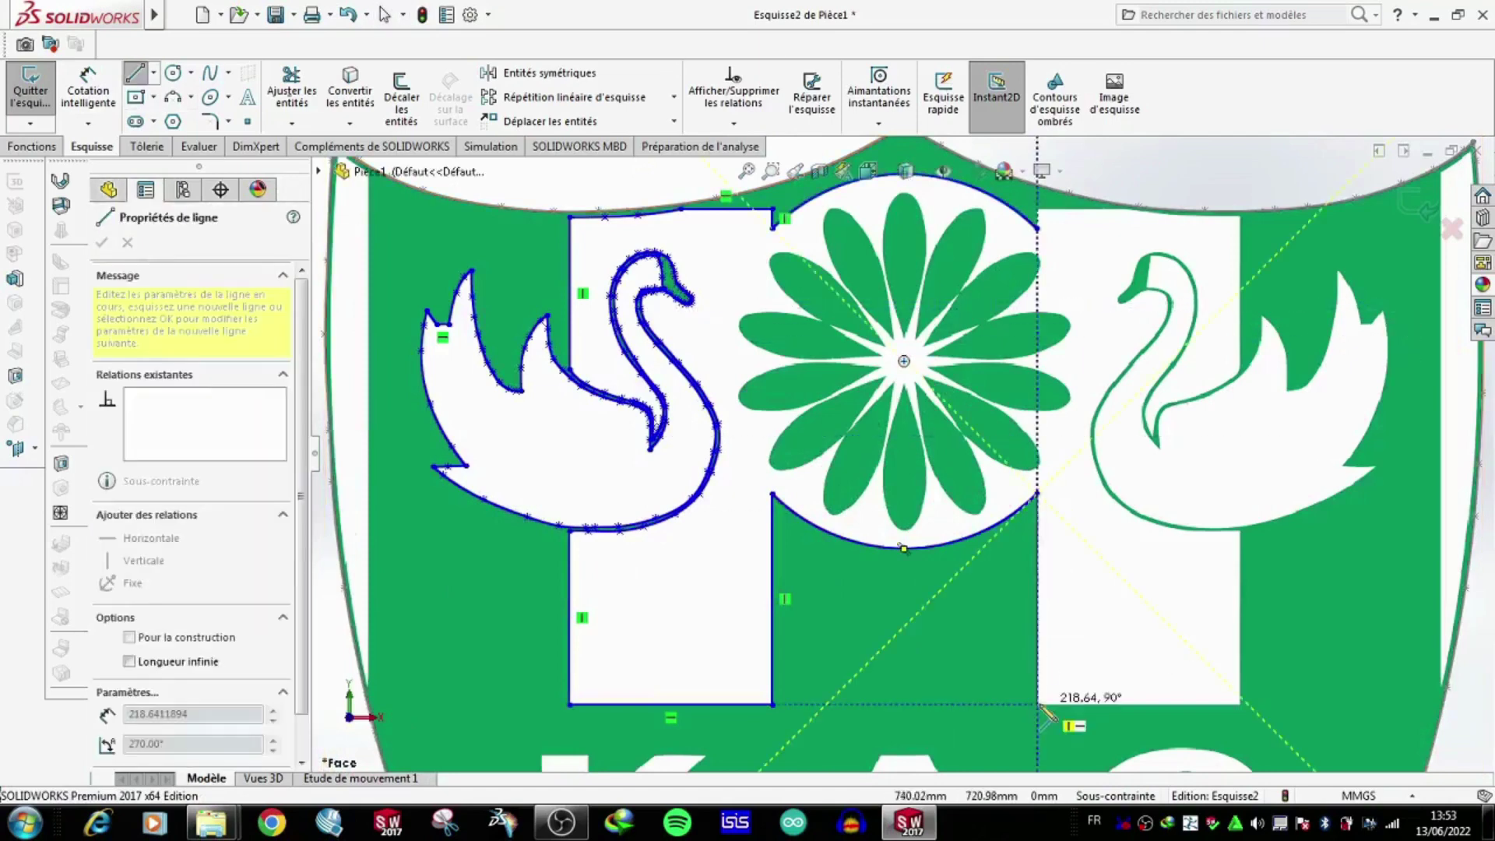
left_click(1037, 705)
left_click(1238, 704)
scroll(1238, 532, "down", 5)
left_click(1119, 494)
key("Escape")
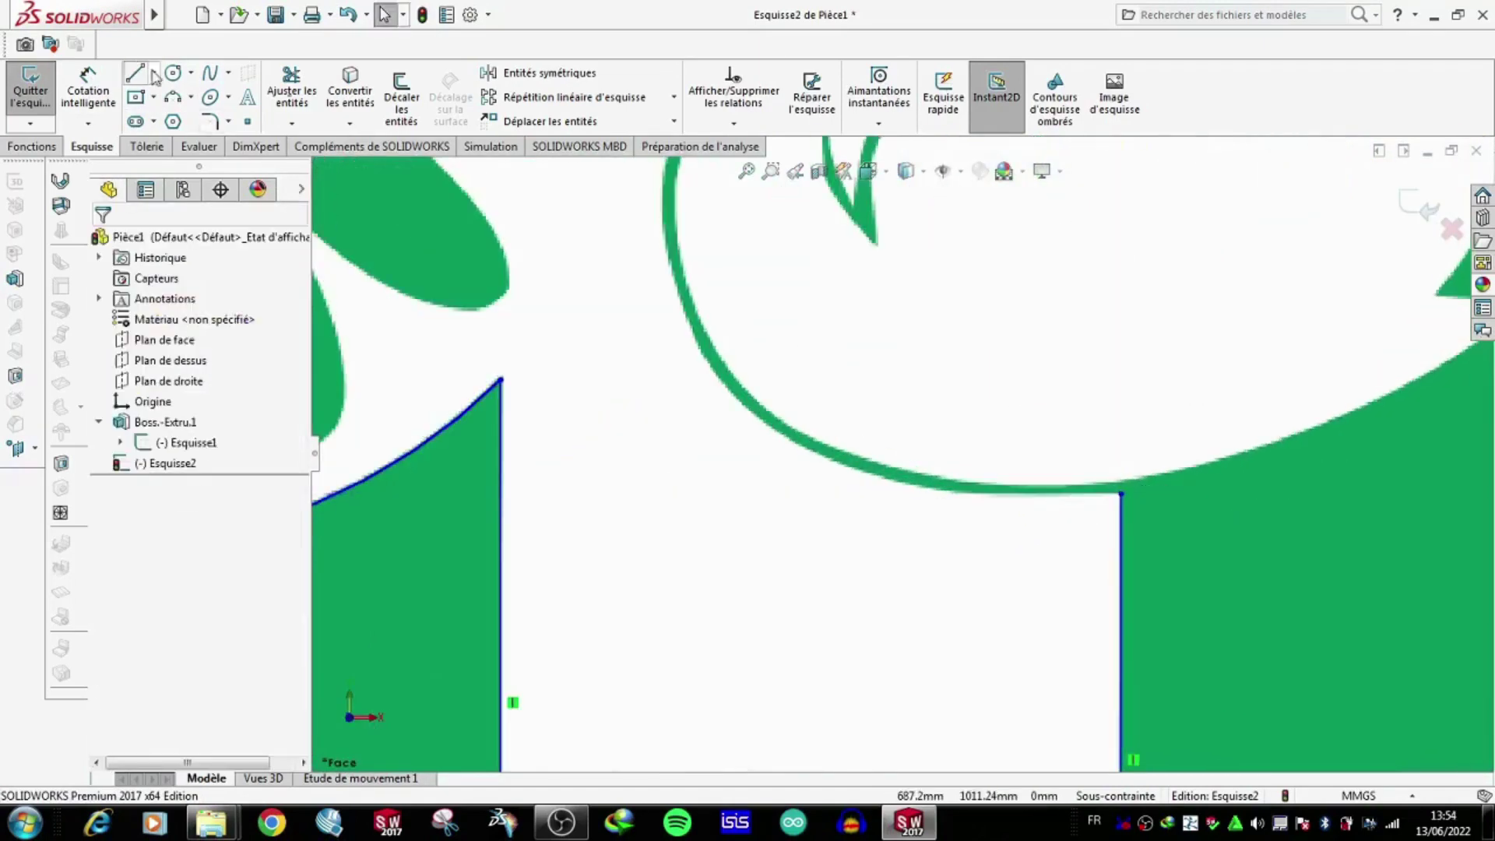
Trace the right swan's underside and inner neck with a spline.
key("s")
left_click(1022, 493)
left_click(967, 493)
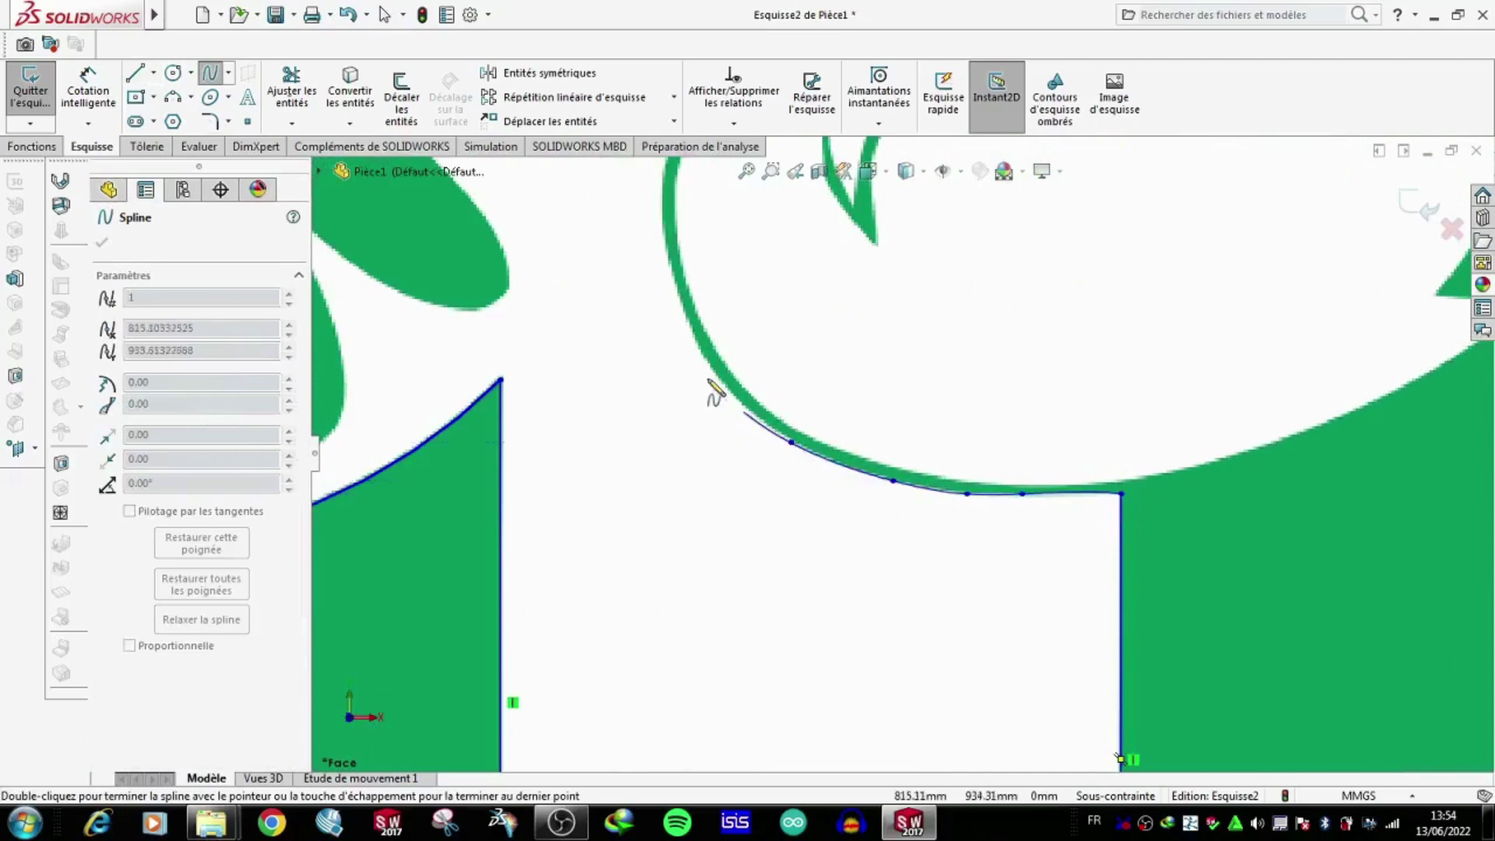
scroll(802, 340, "up", 3)
scroll(817, 316, "up", 5)
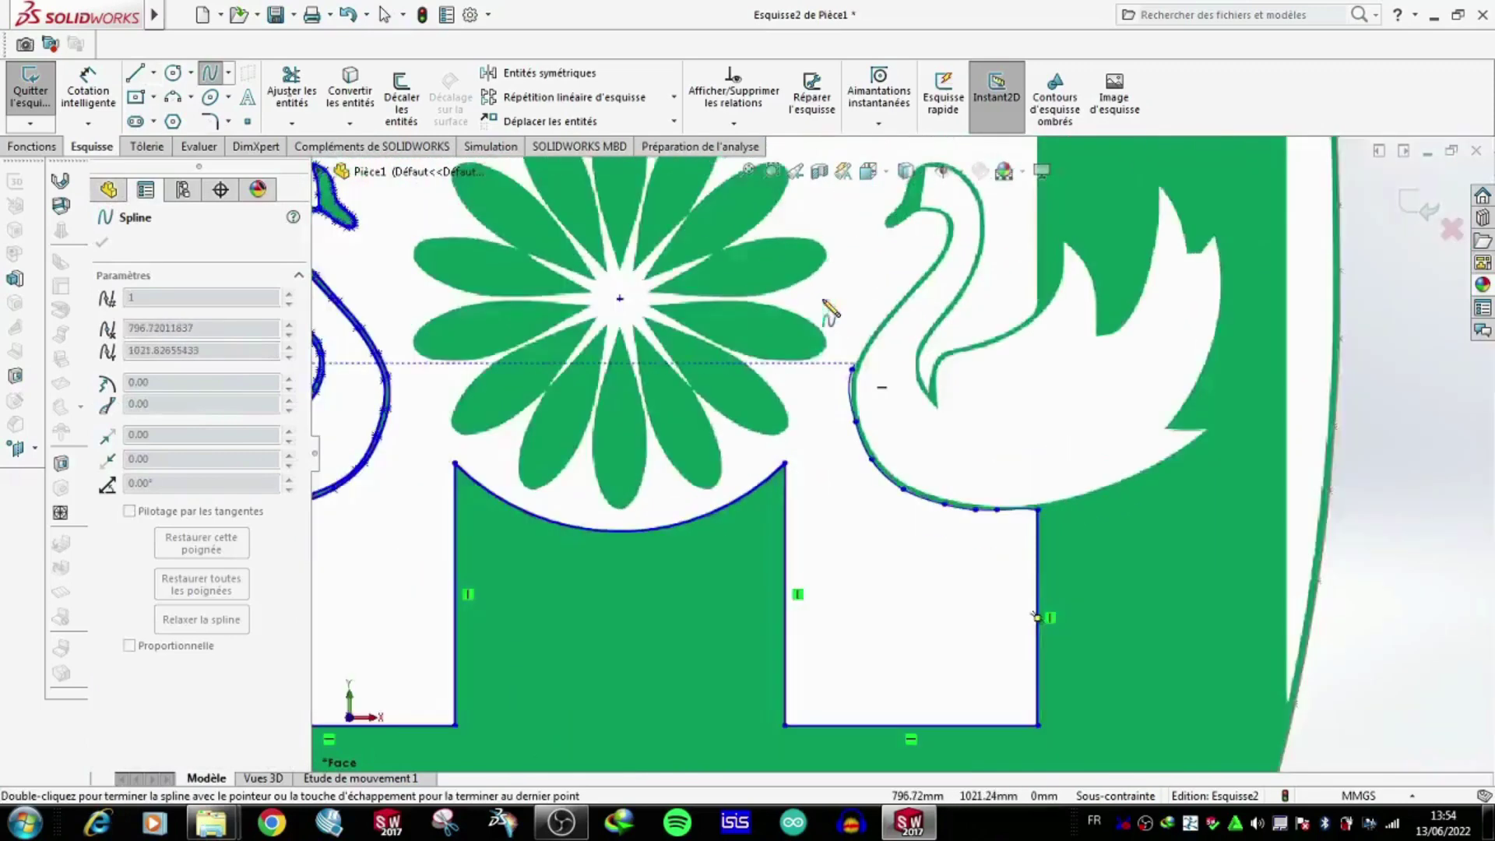
scroll(866, 427, "down", 8)
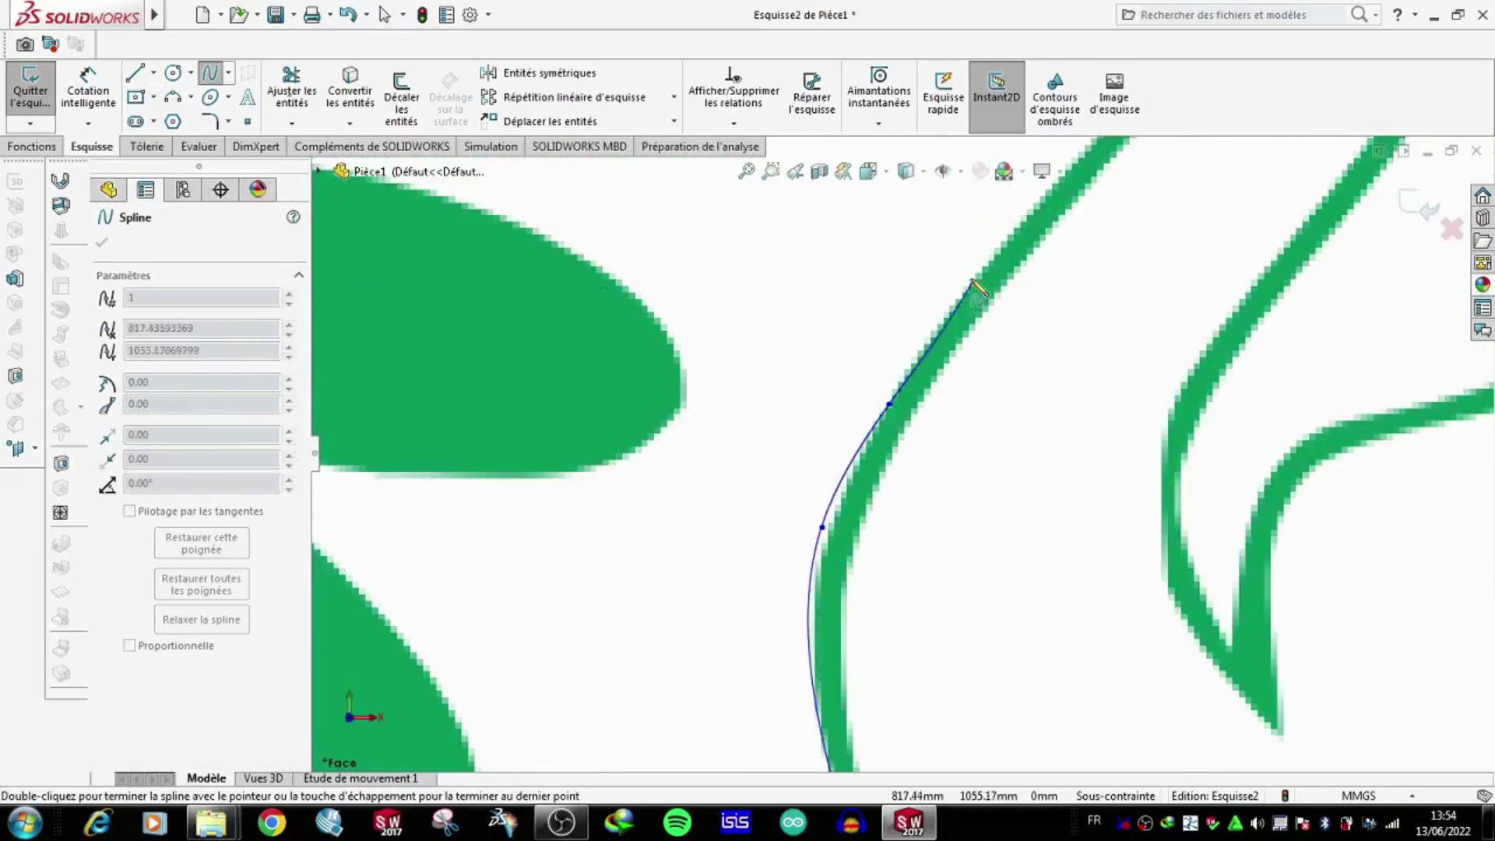
scroll(973, 285, "up", 5)
scroll(951, 443, "down", 4)
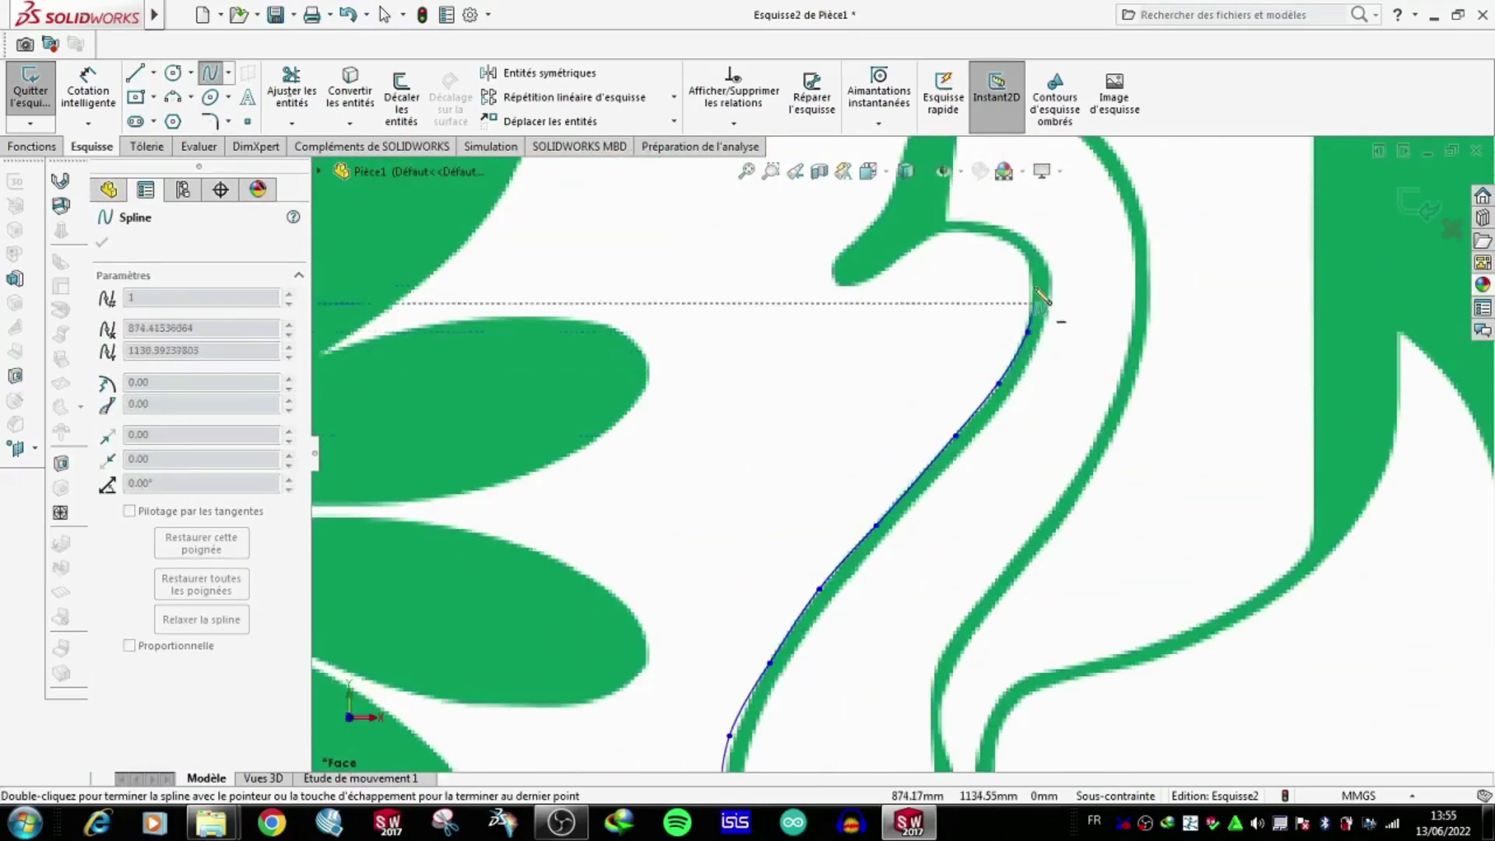
scroll(1015, 251, "down", 3)
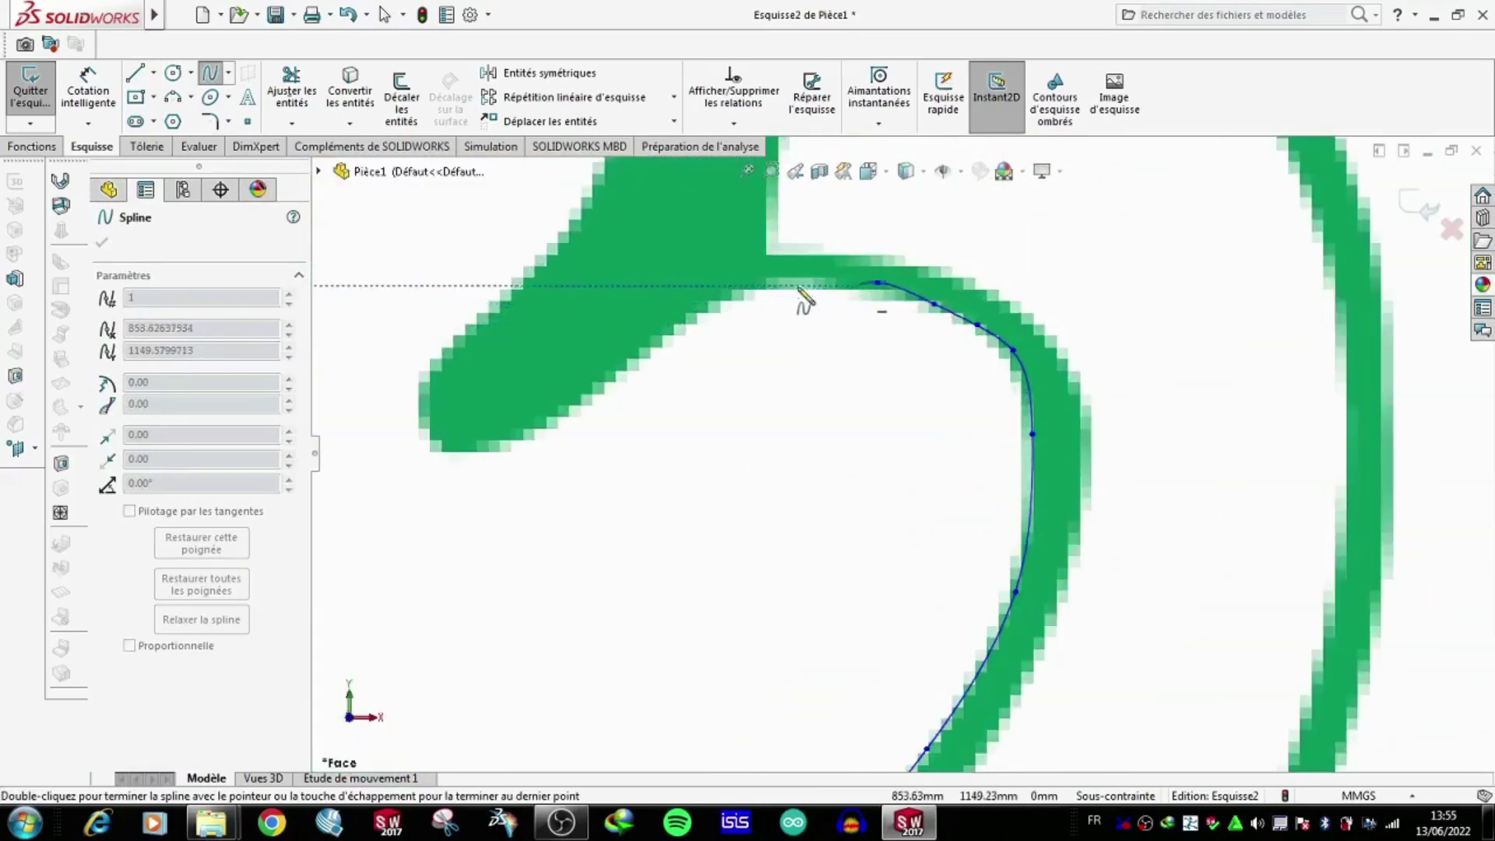
double_click(744, 295)
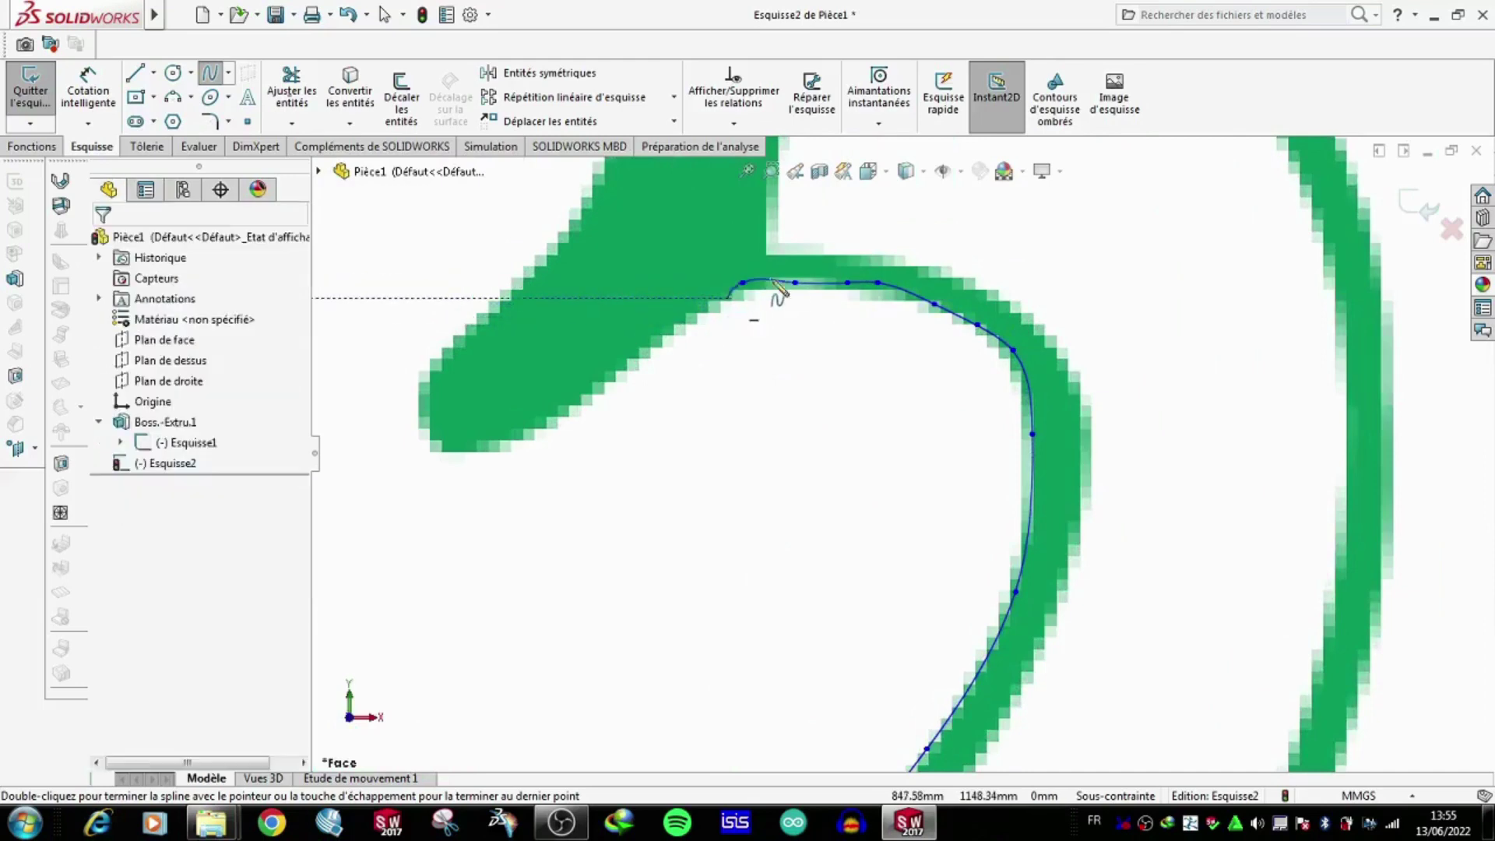
scroll(833, 434, "up", 5)
scroll(873, 435, "down", 4)
scroll(875, 382, "down", 5)
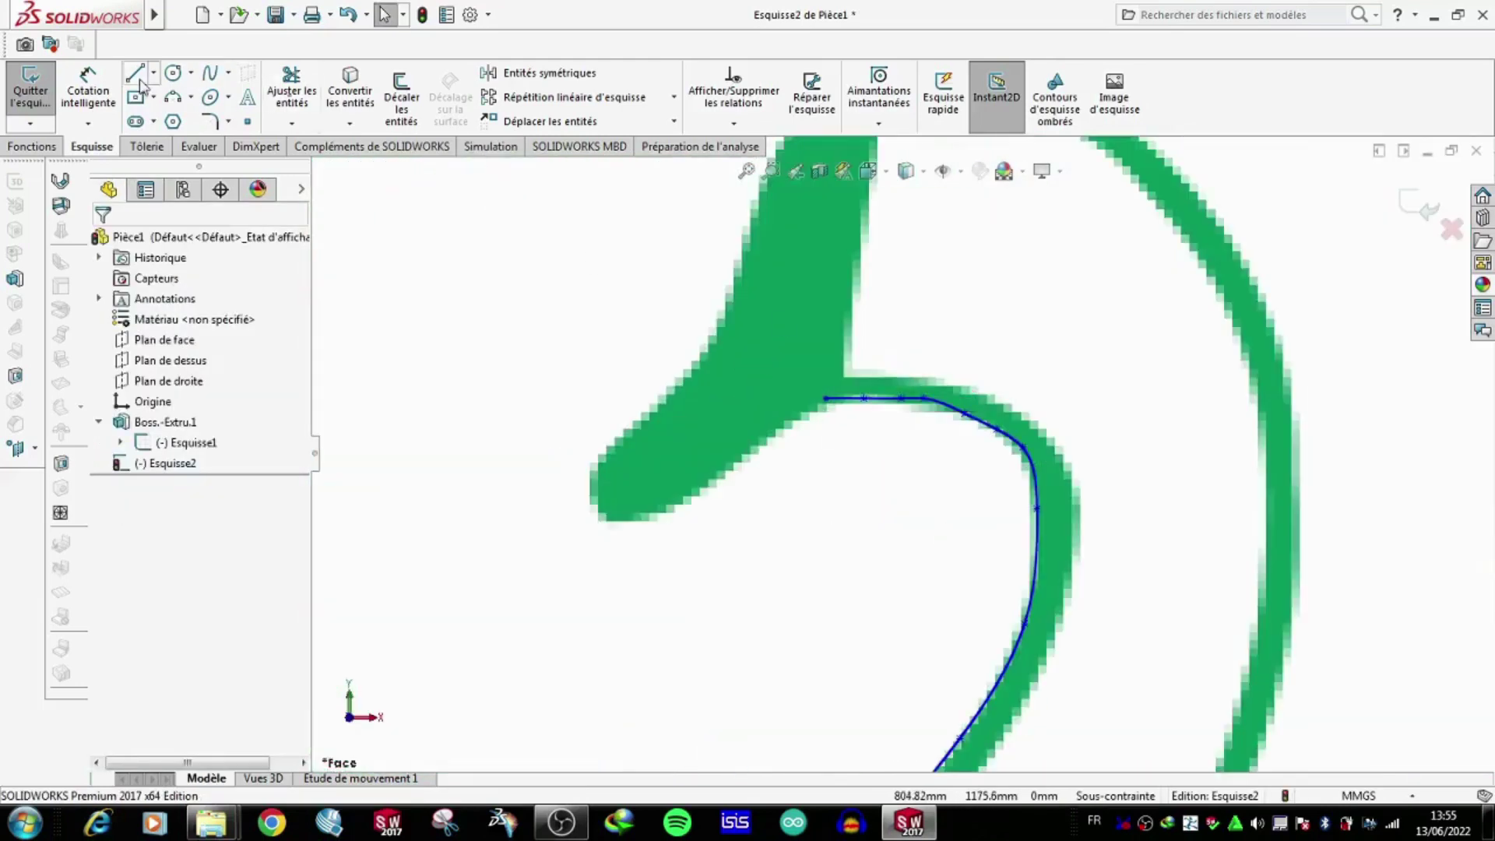
Start a new spline around the swan's head and beak, running down its outer neck.
left_click(210, 72)
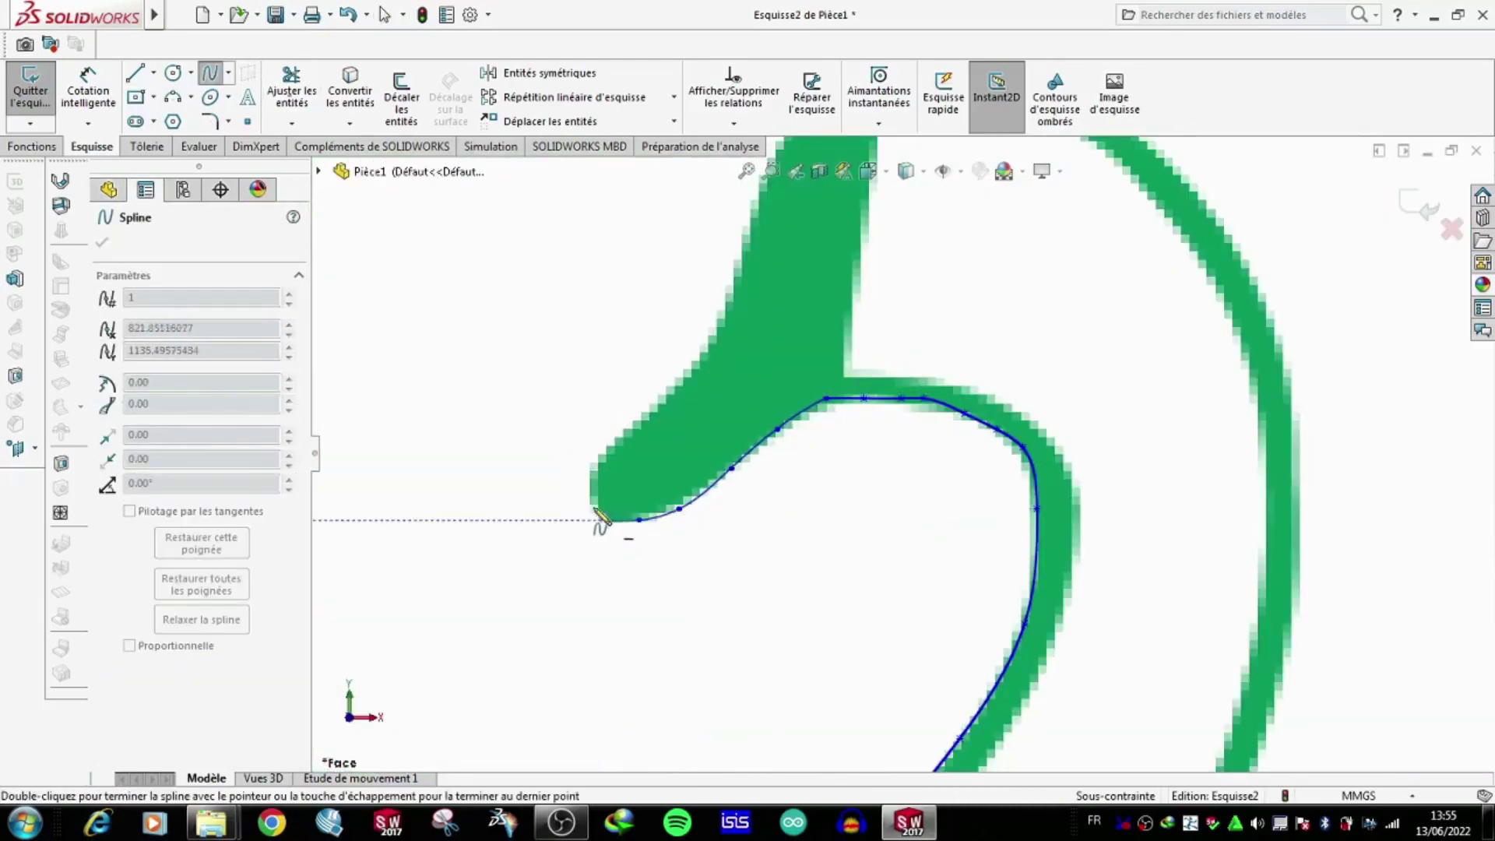
left_click(699, 354)
scroll(748, 273, "up", 3)
scroll(922, 253, "down", 3)
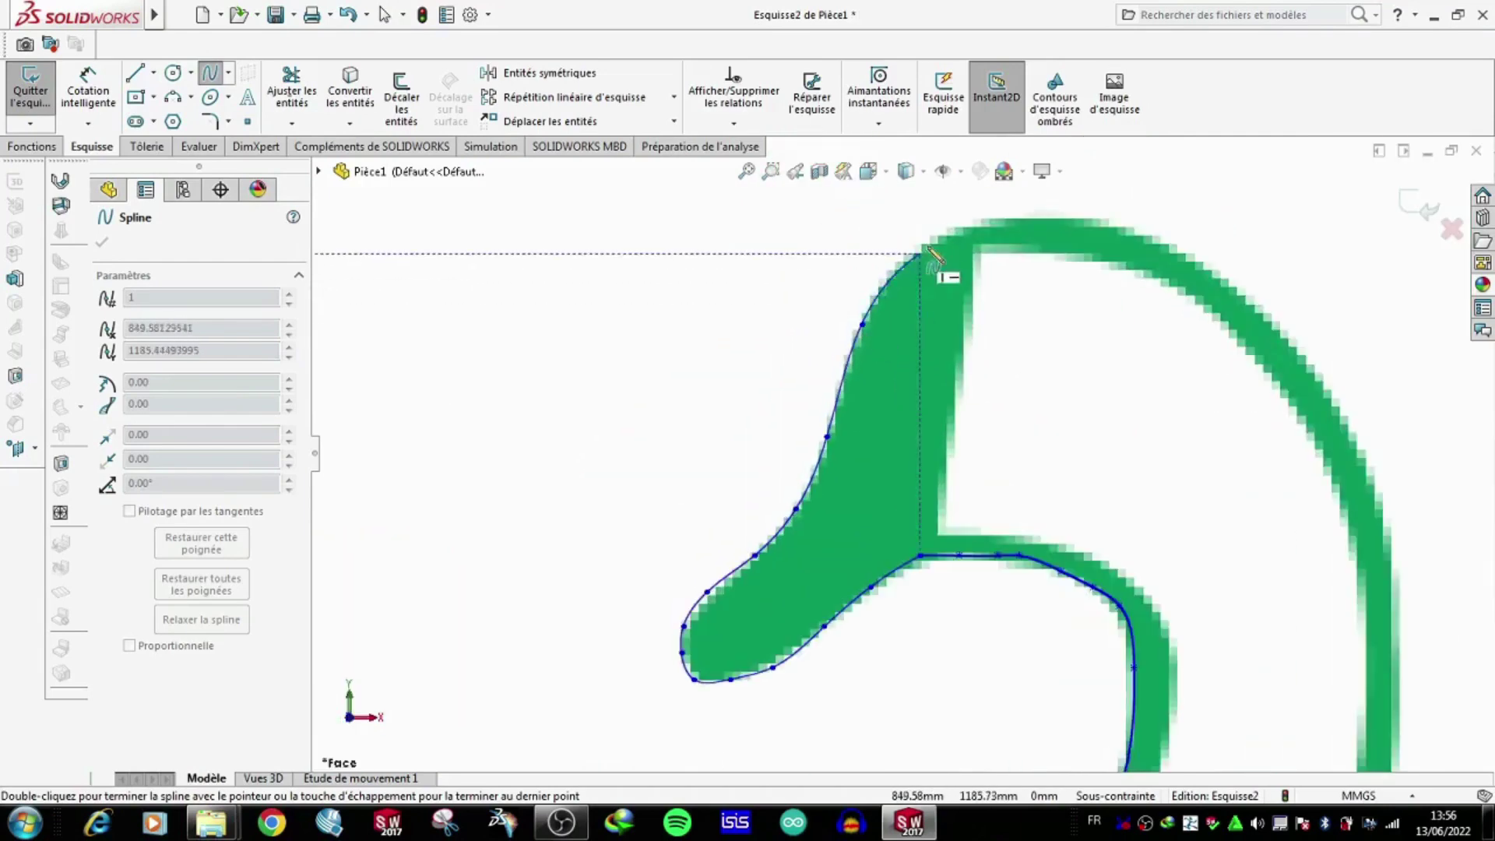
left_click(1374, 456)
scroll(1374, 456, "up", 2)
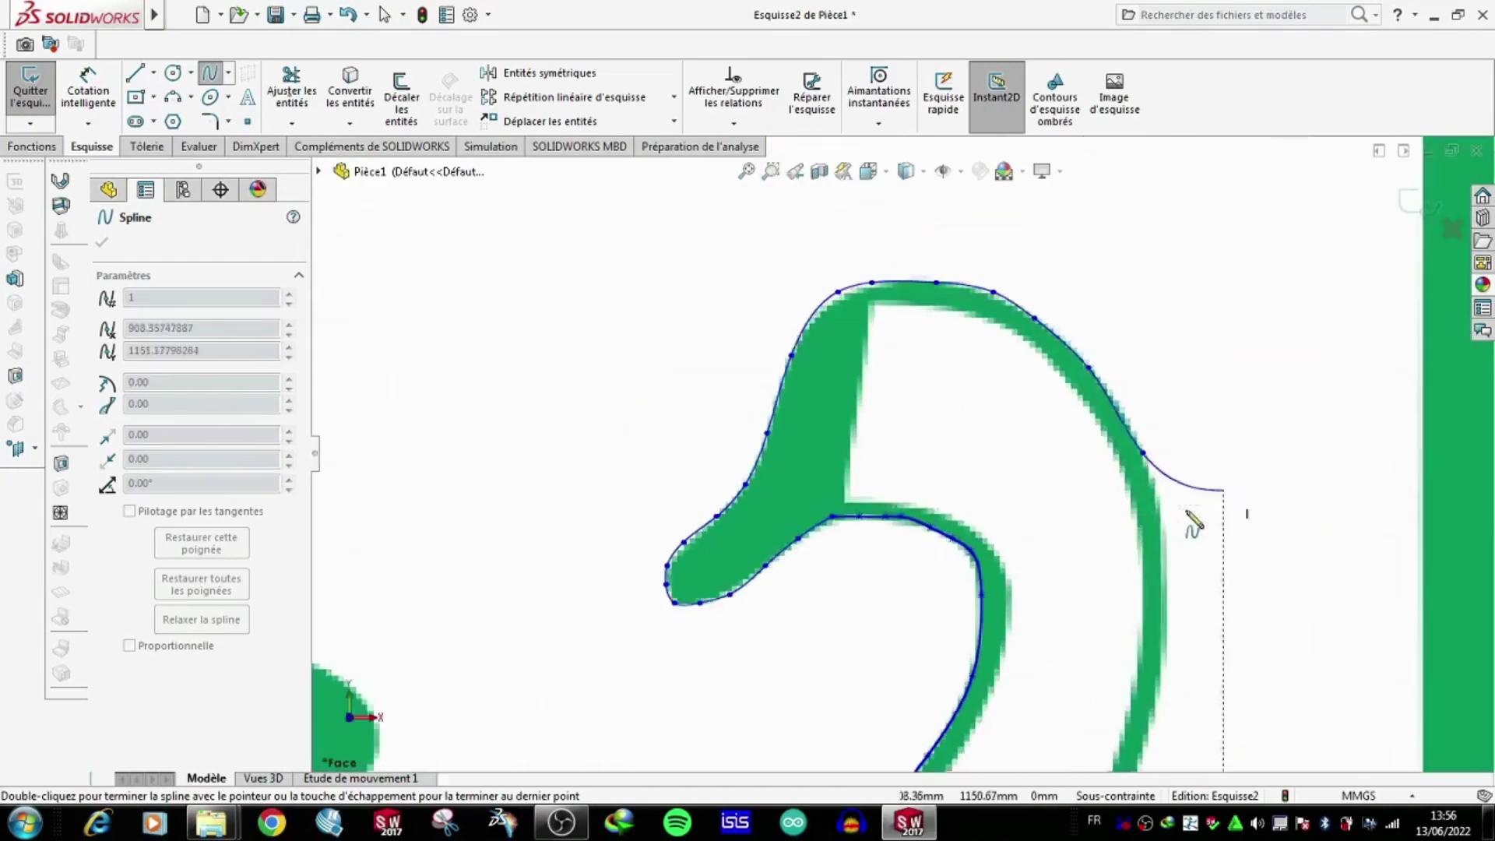
scroll(1196, 517, "up", 2)
left_click(1166, 551)
scroll(961, 551, "down", 2)
scroll(917, 559, "down", 2)
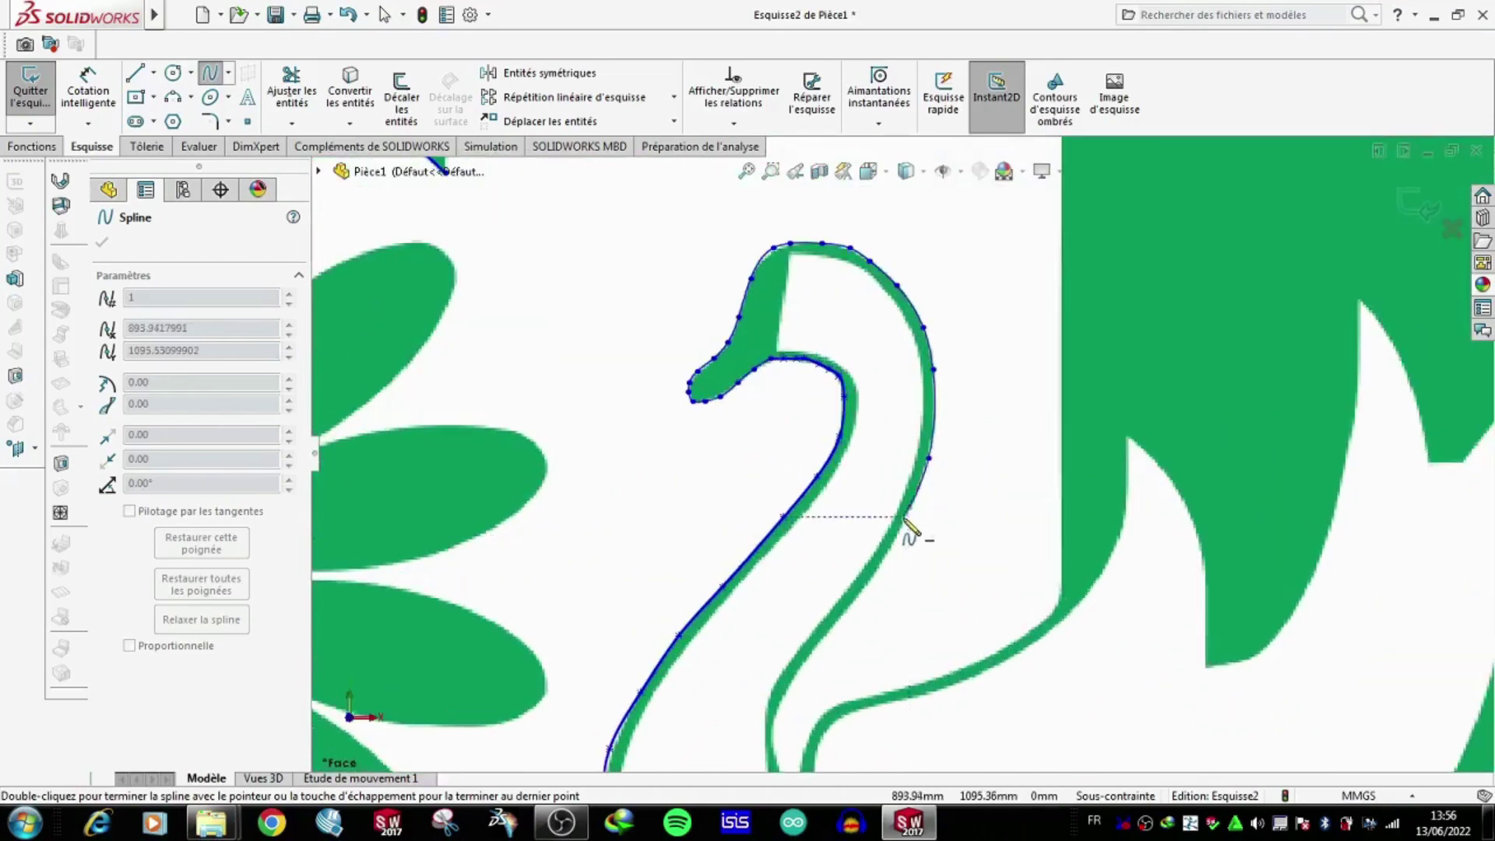
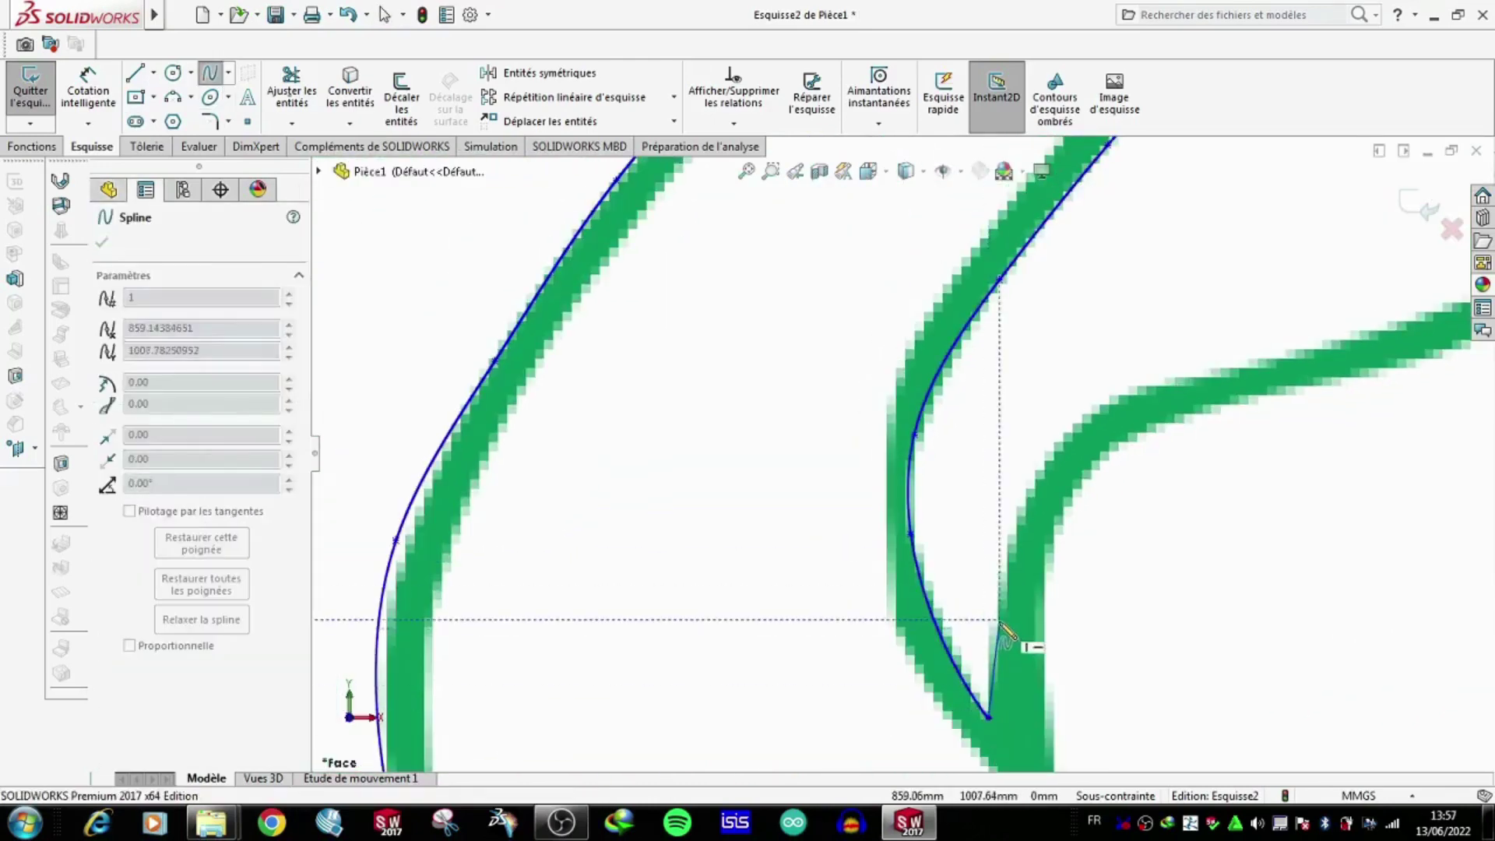
Finish the spline along the outline curve with two more points.
left_click(1168, 388)
left_click(1287, 358)
scroll(1257, 344, "up", 2)
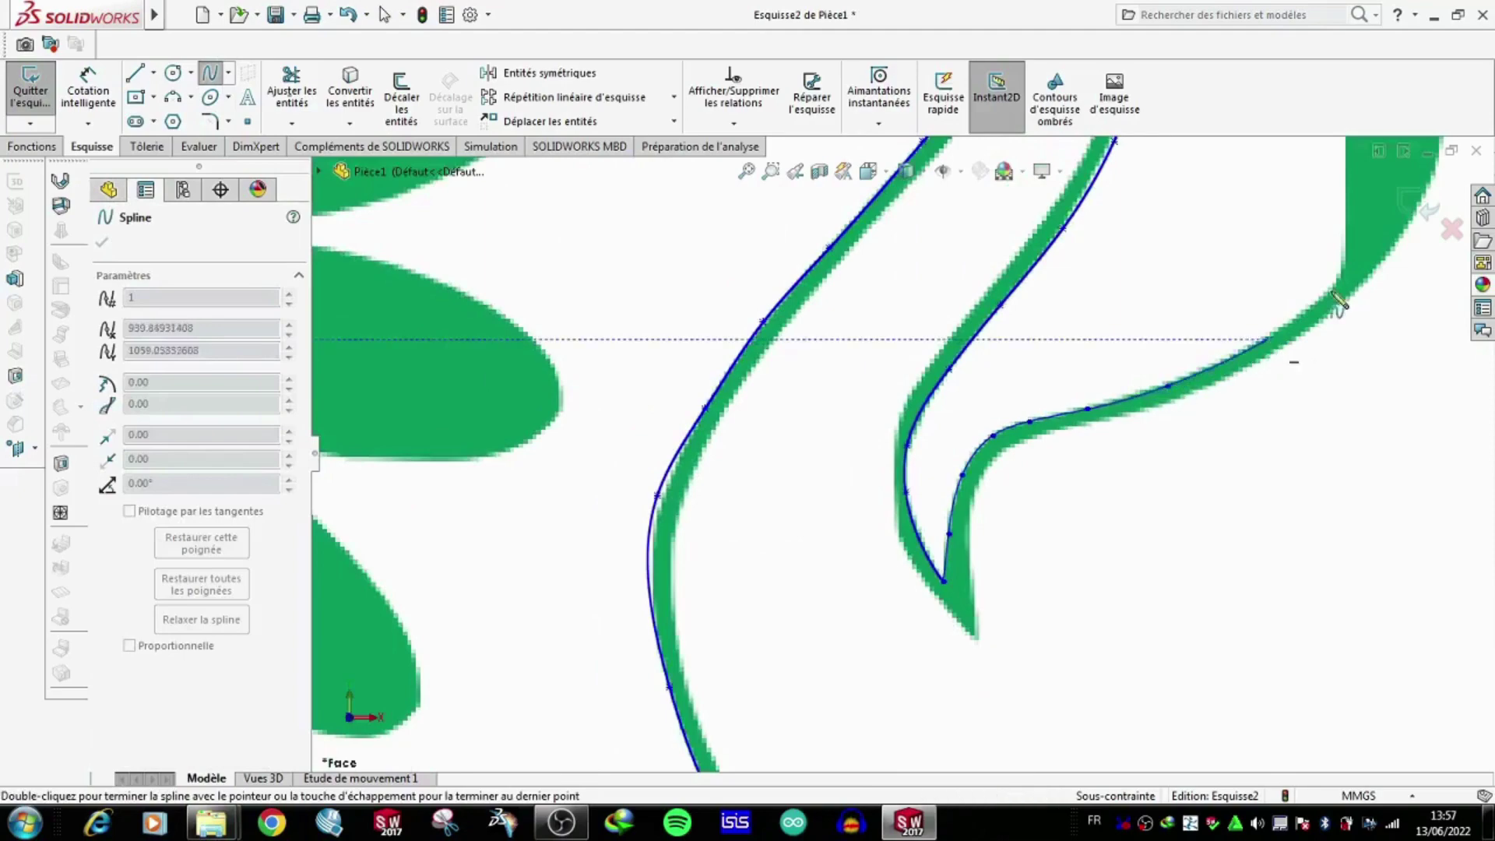
Draw a straight line from the curve's end up to the crest's top.
scroll(1336, 299, "up", 2)
scroll(1175, 317, "down", 2)
key("Escape")
key("l")
Trace a spline along the crest's top border and exit the sketch tools.
scroll(1042, 418, "up", 2)
left_click(944, 437)
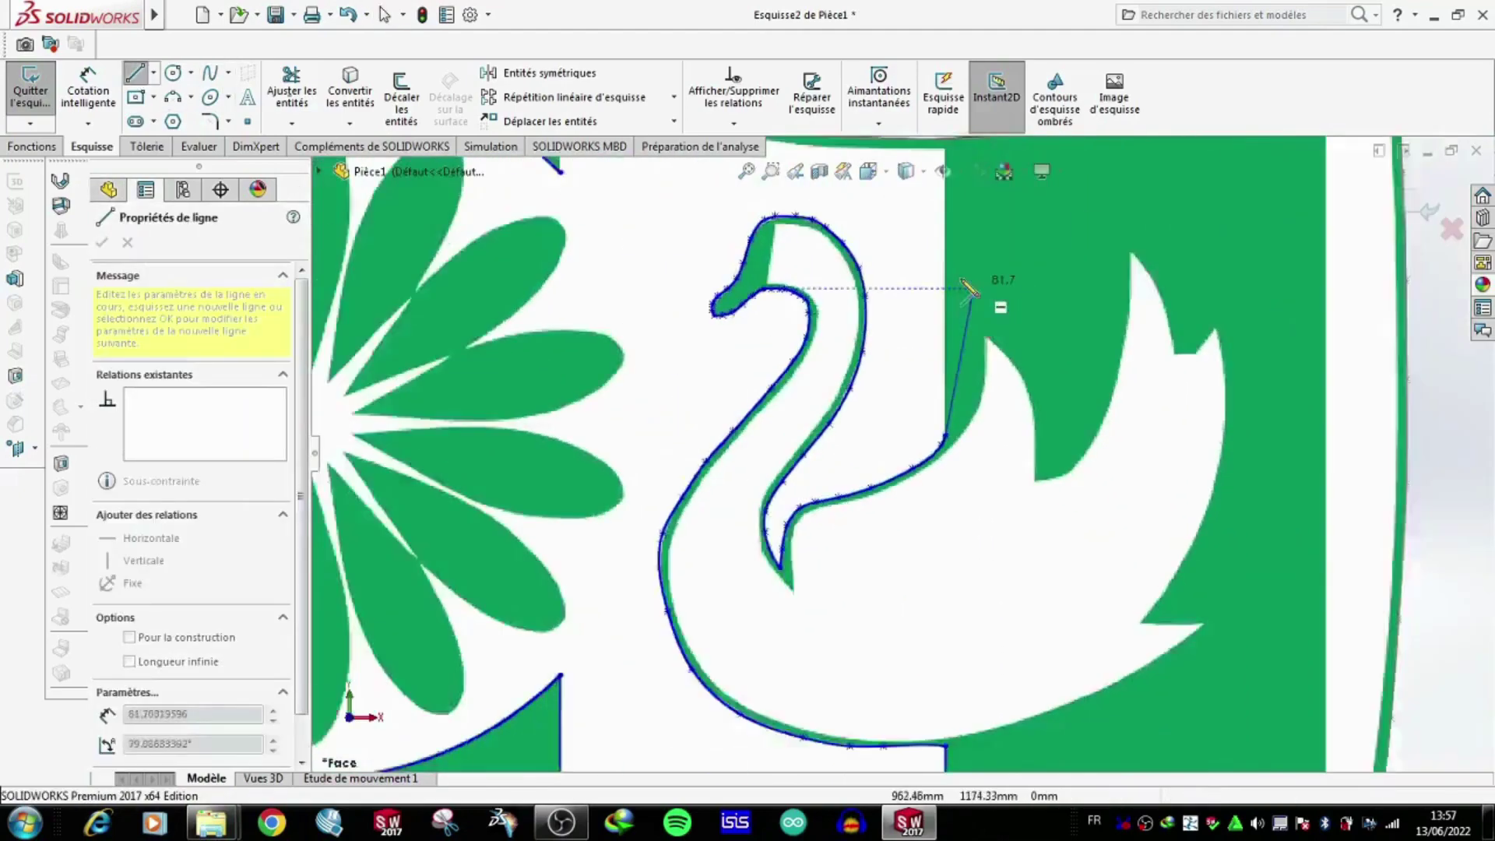
scroll(967, 290, "down", 3)
left_click(895, 419)
key("Escape")
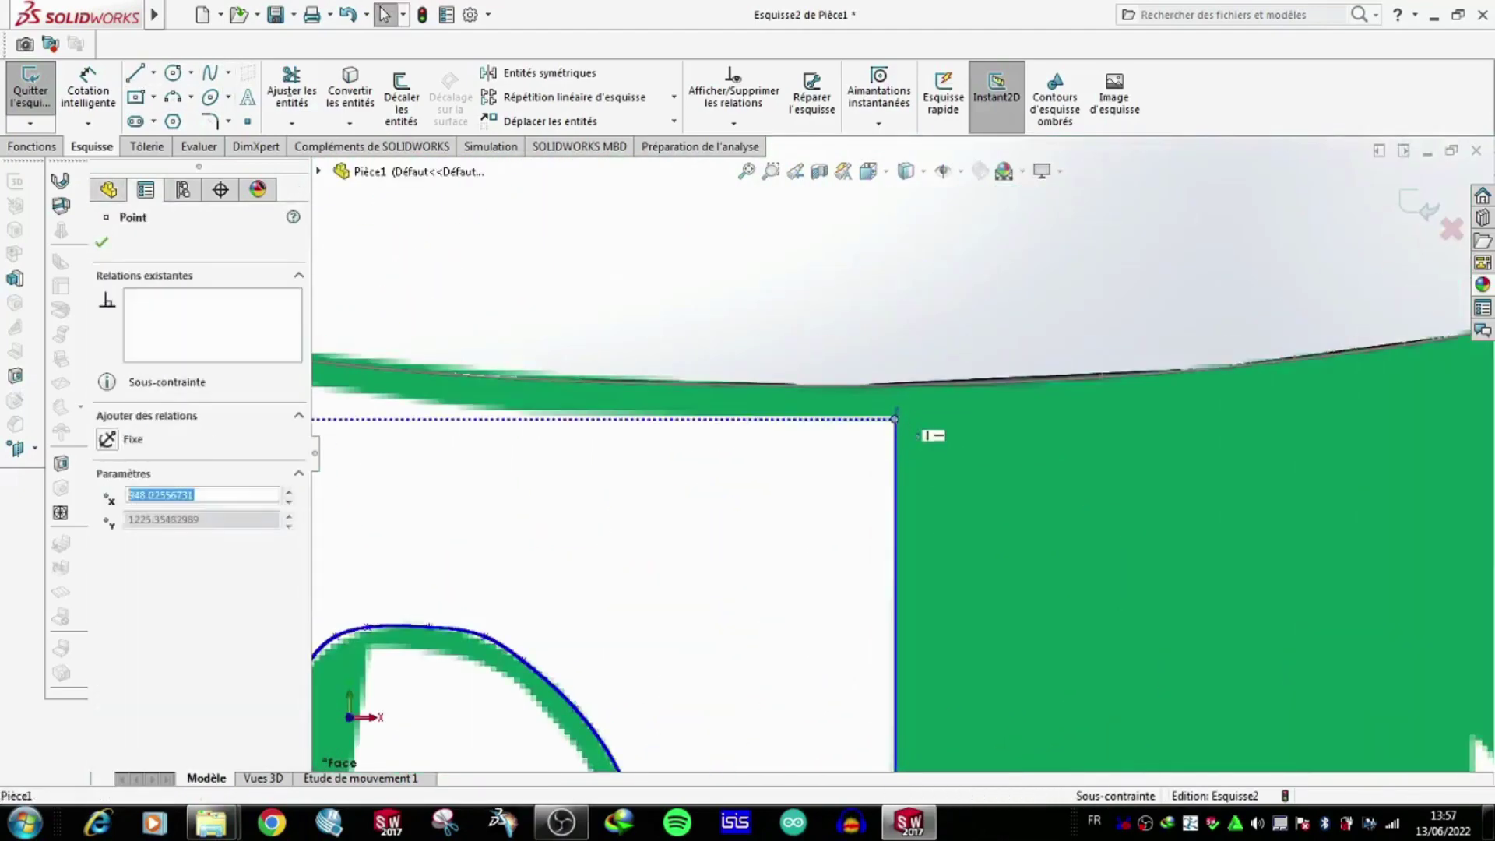
key("l")
scroll(683, 435, "up", 2)
scroll(580, 436, "up", 2)
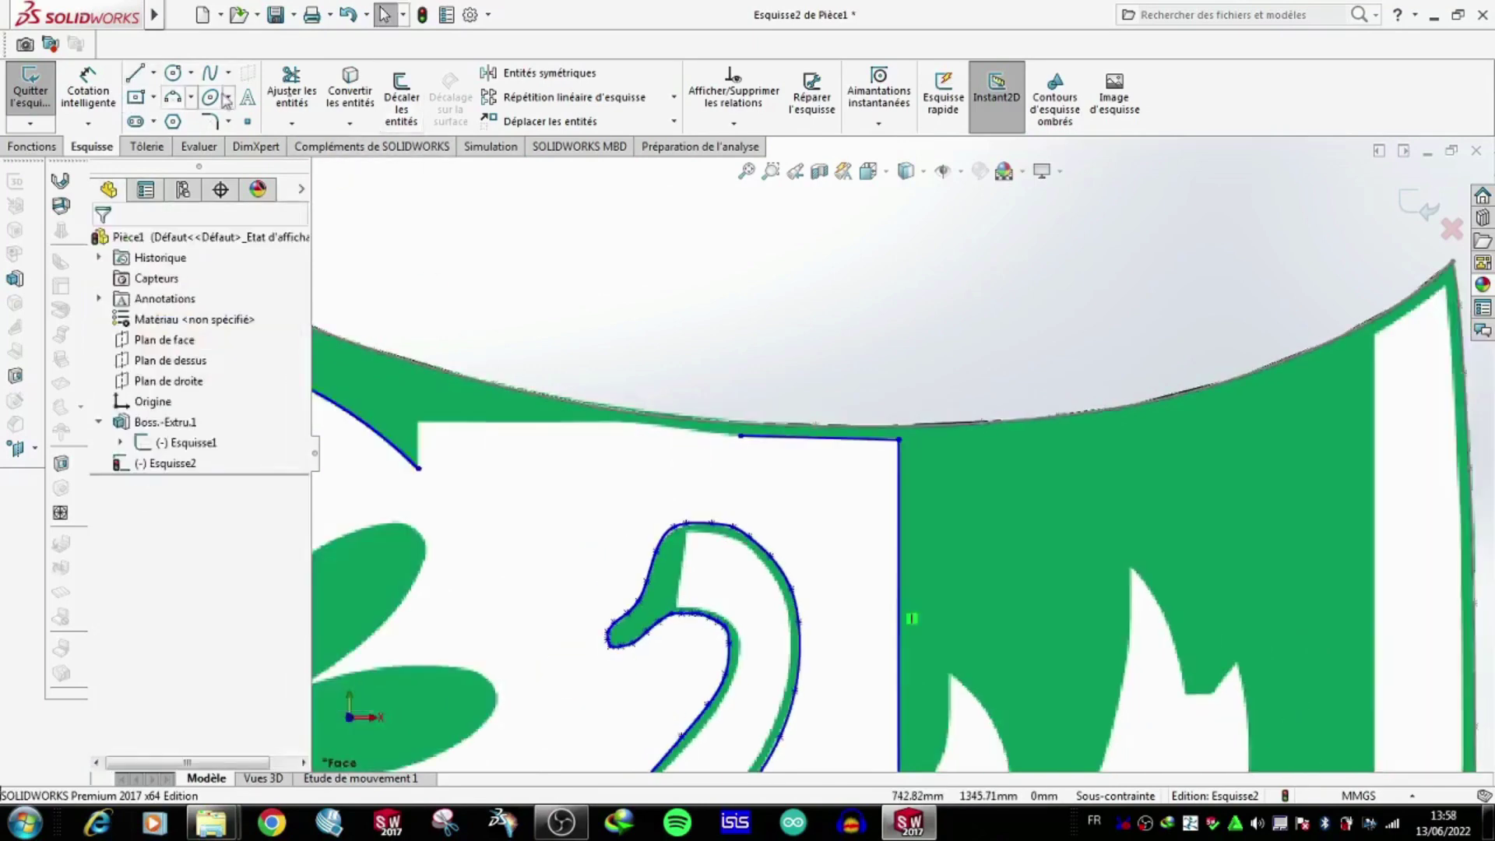
key("Escape")
key("s")
left_click(418, 421)
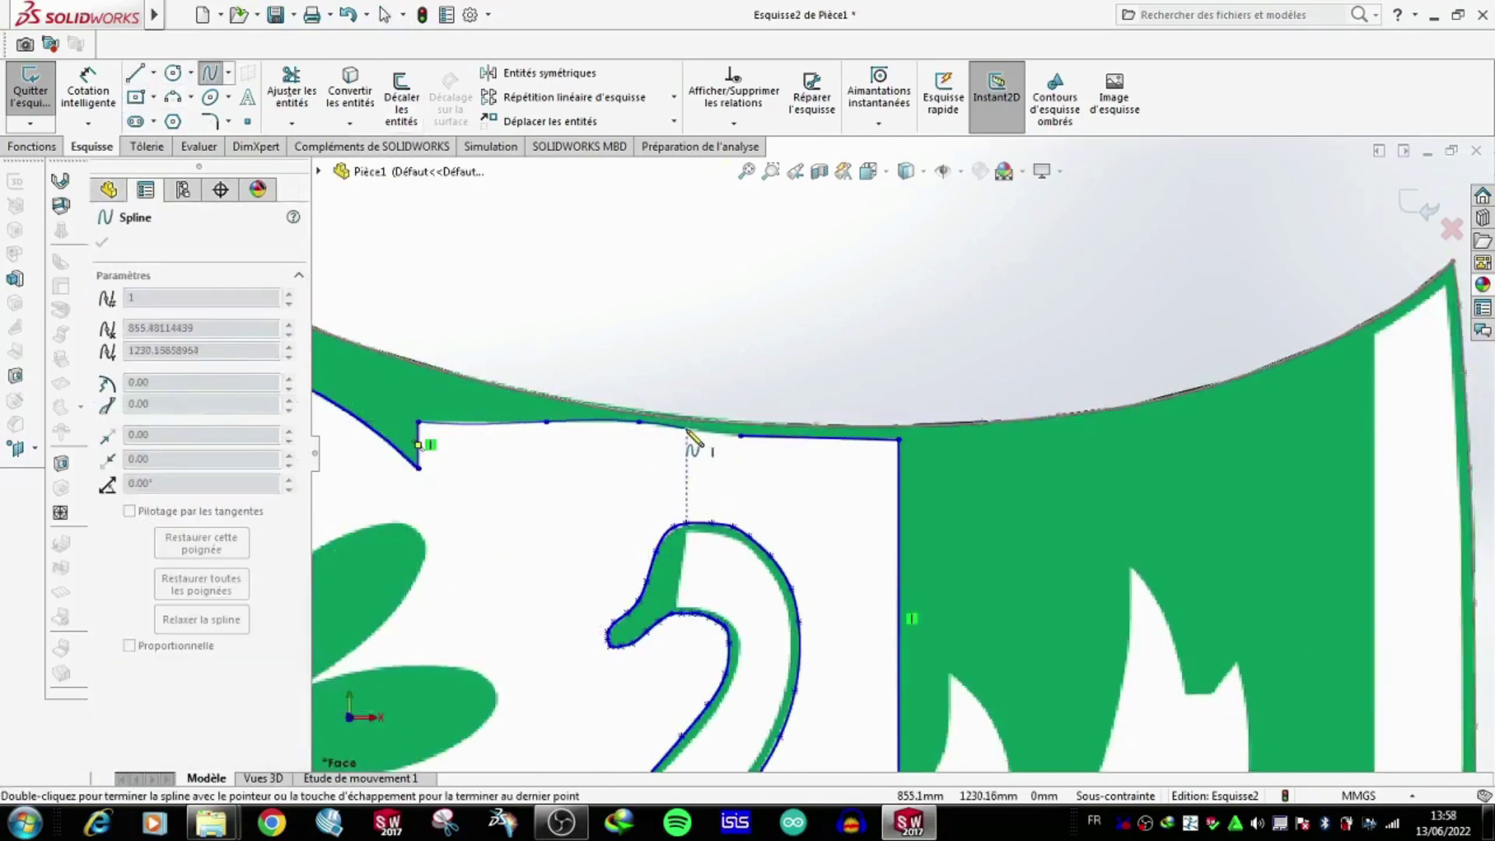
key("Escape")
scroll(738, 438, "up", 2)
scroll(779, 506, "up", 3)
scroll(924, 588, "down", 2)
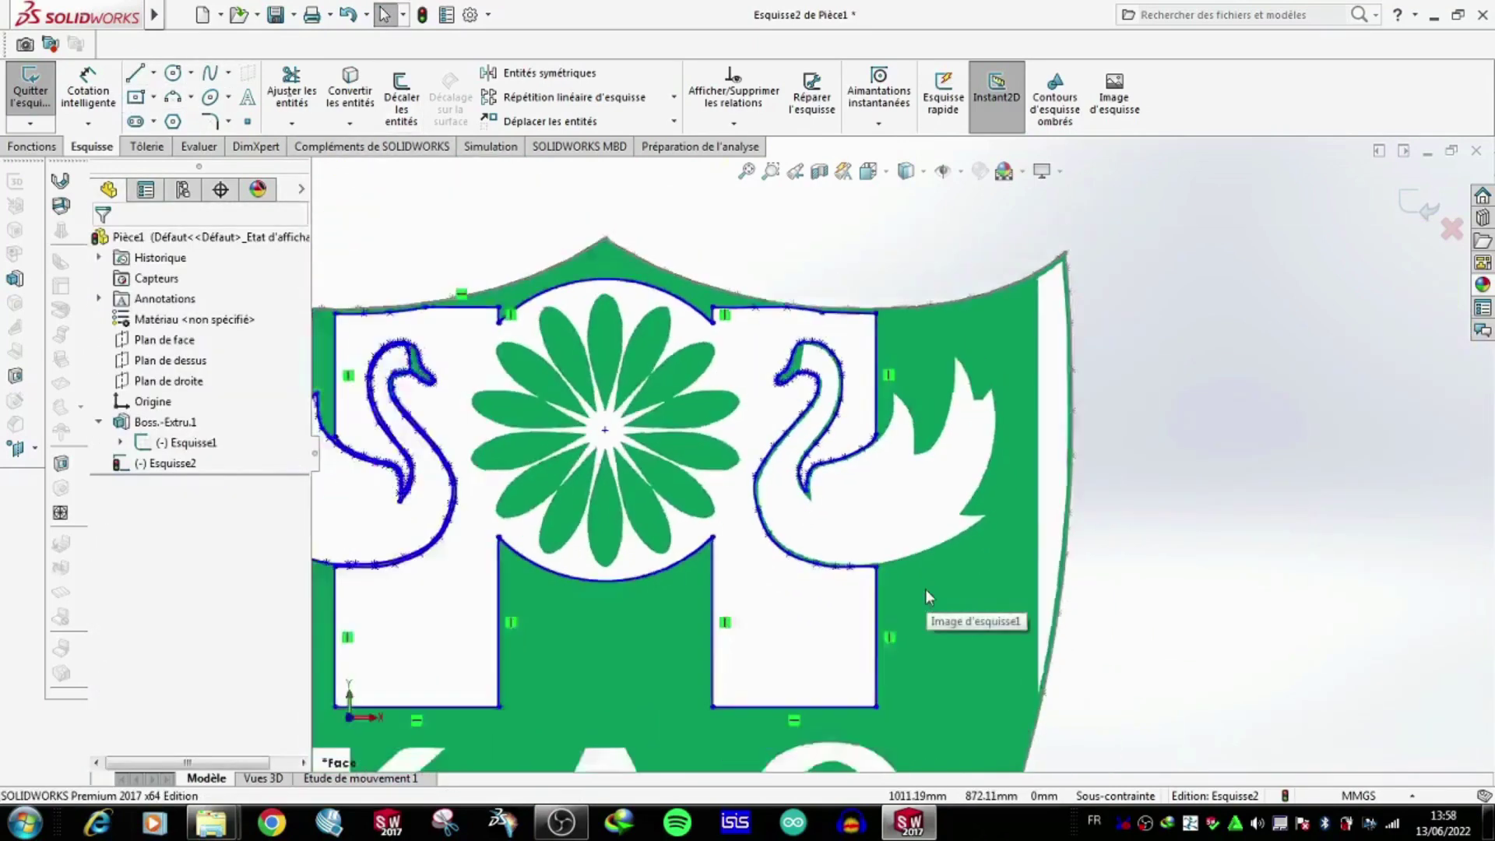
scroll(925, 589, "up", 2)
Boss-extrude the left swan region of the sketch and return to the front view.
left_click(31, 146)
left_click(43, 89)
scroll(754, 514, "down", 2)
scroll(755, 513, "down", 3)
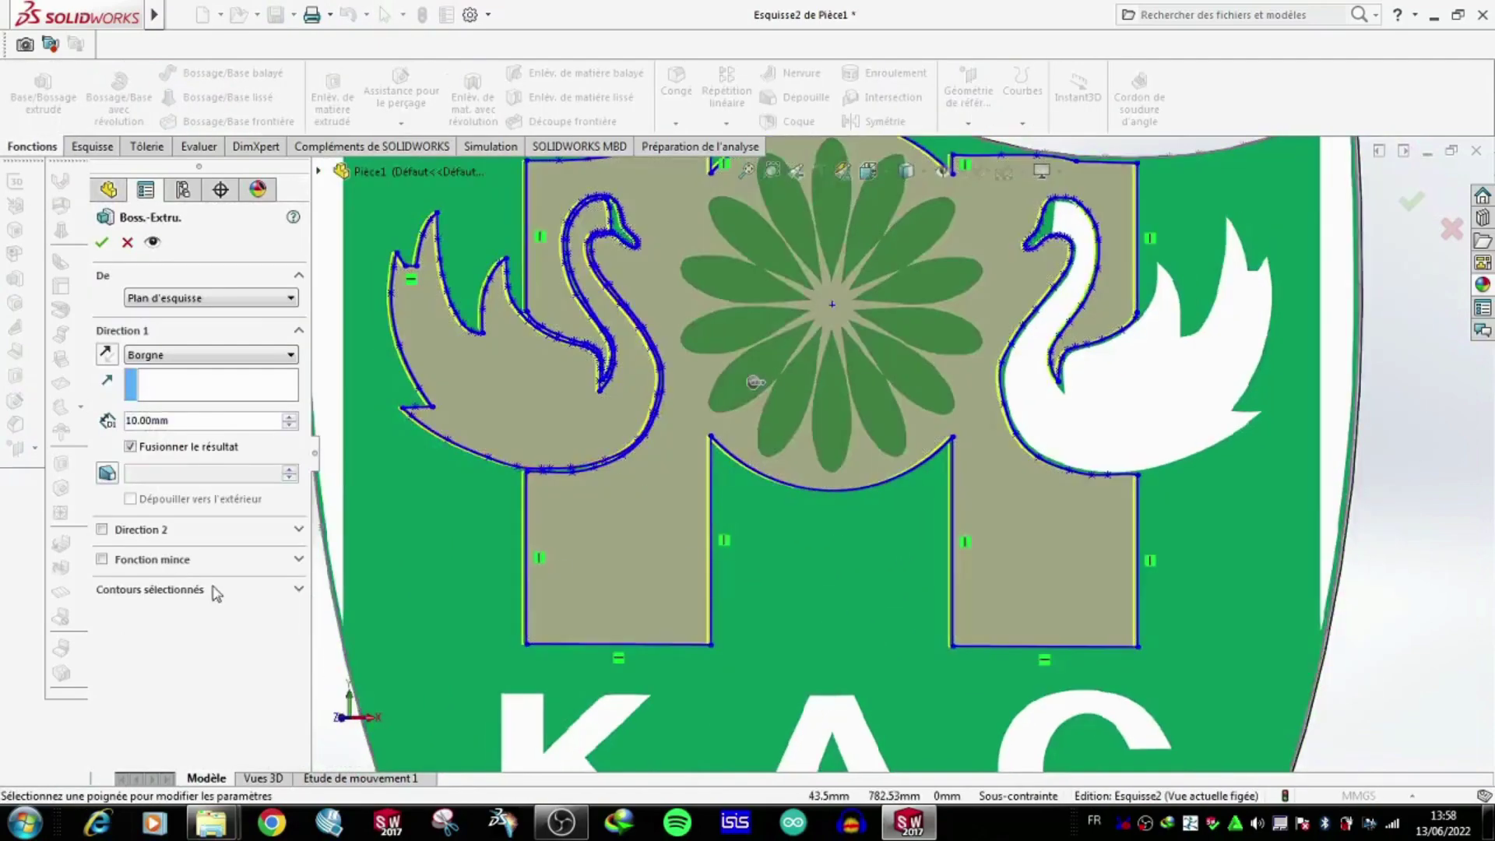
left_click(611, 548)
scroll(611, 547, "up", 3)
left_click(667, 433)
middle_click_drag(668, 433, 794, 456)
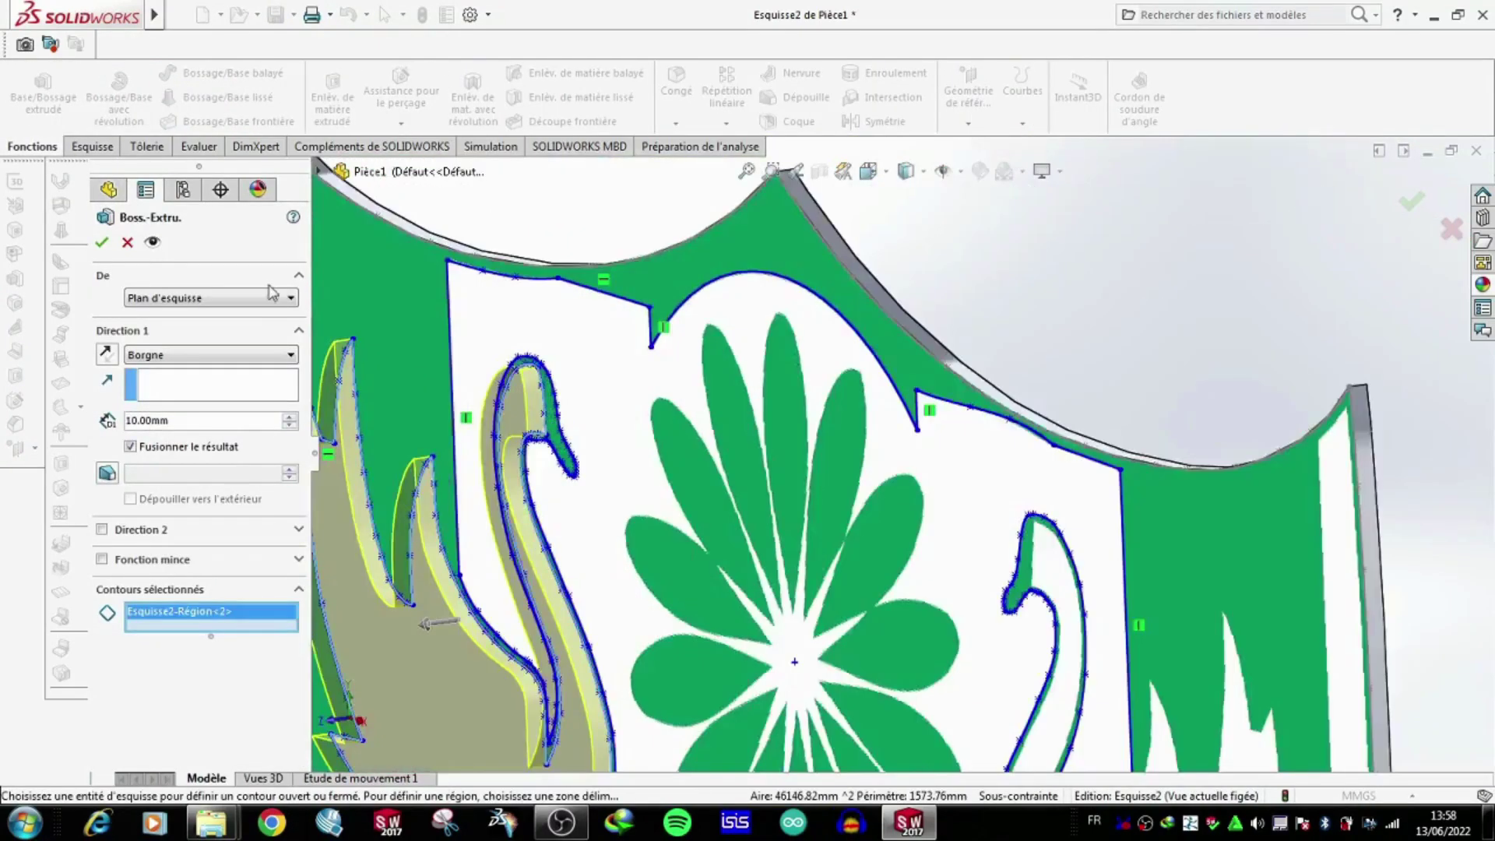
right_click(794, 456)
left_click(725, 123)
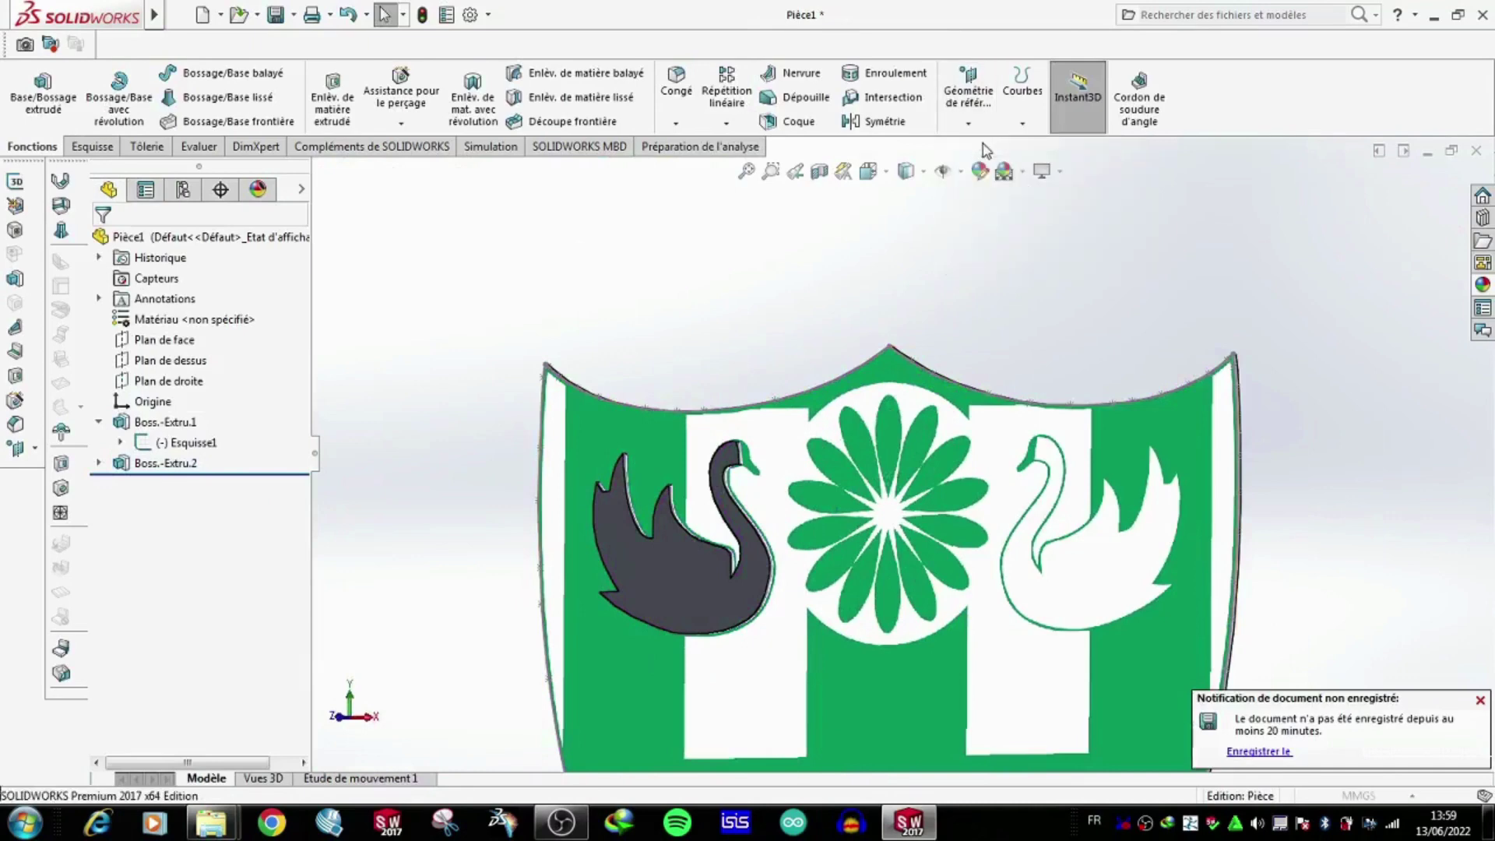
Create reference plane Plan1 based on Plan de droite.
left_click(968, 89)
left_click(989, 148)
left_click(409, 315)
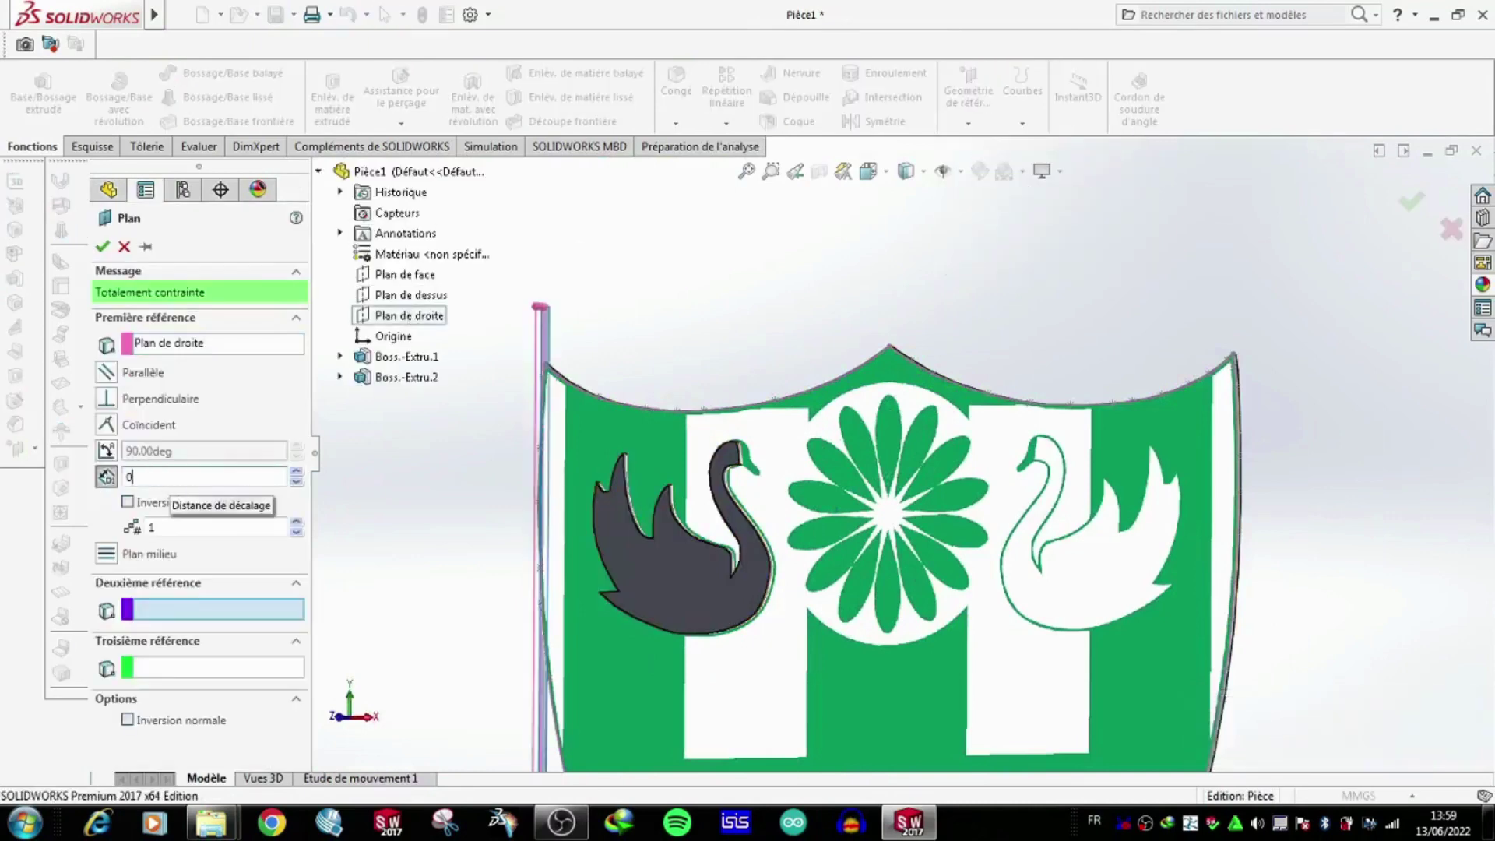
type("601")
key("Return")
Mirror Boss.-Extru.2 across Plan1 to make the right swan.
left_click(876, 120)
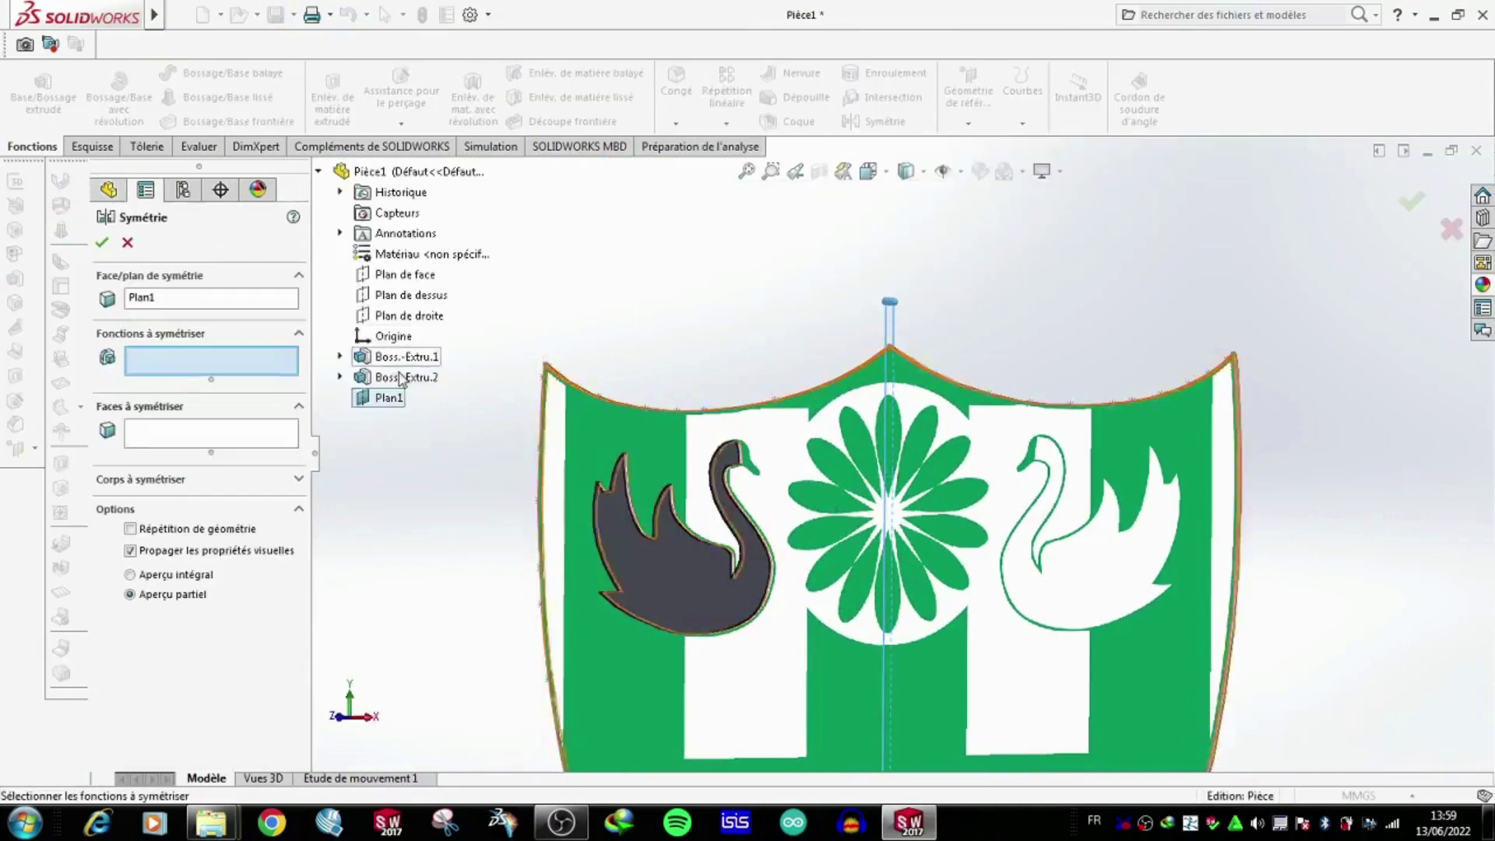
left_click(401, 379)
key("Return")
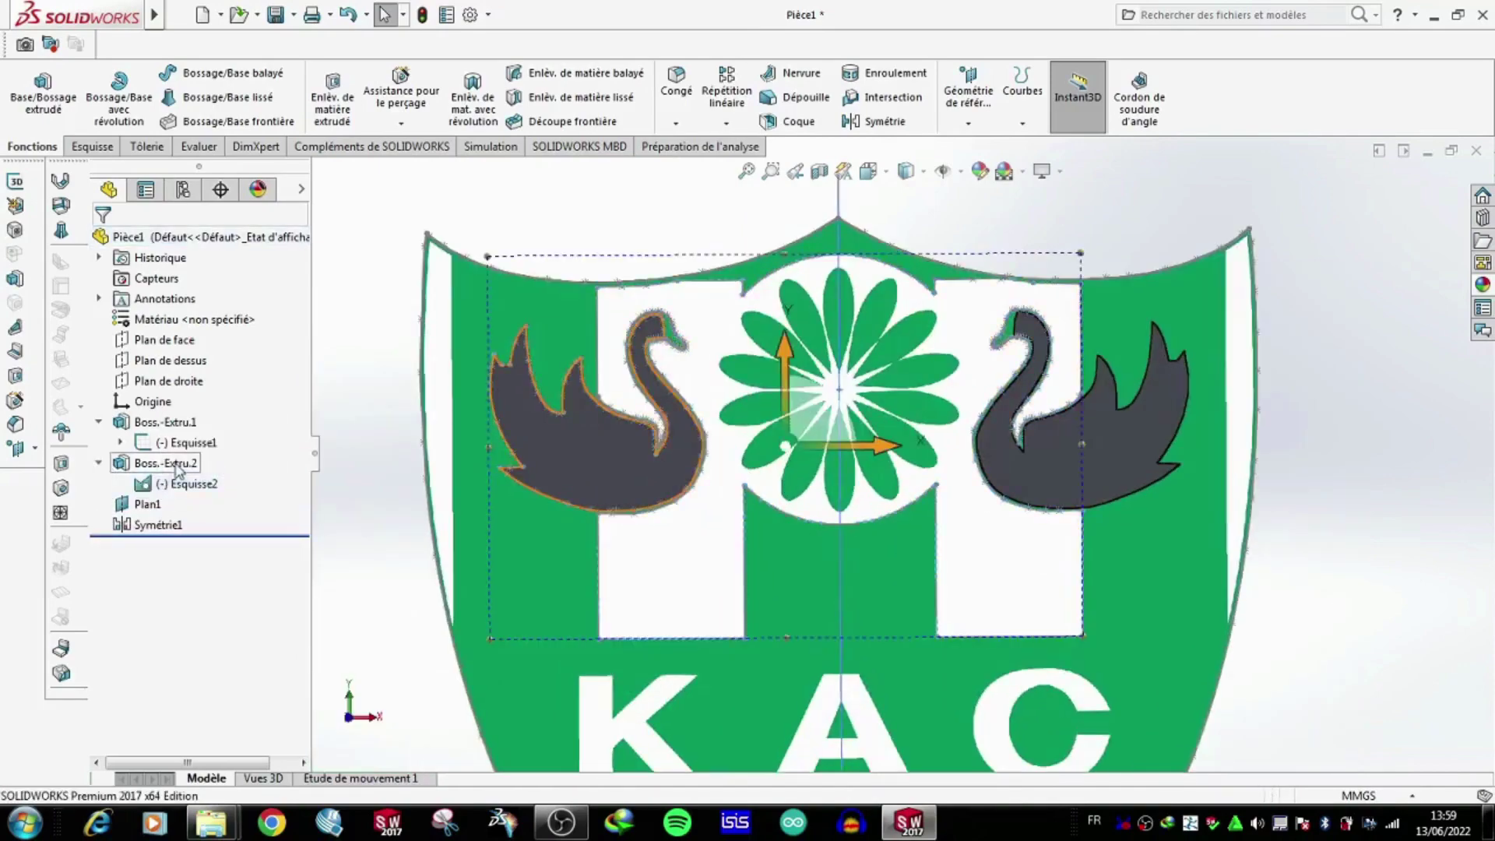
Start a sketch on Plan de face and convert the first H outline edges.
left_click(164, 339)
left_click(204, 315)
left_click(350, 97)
left_click(685, 637)
left_click(598, 576)
left_click(744, 561)
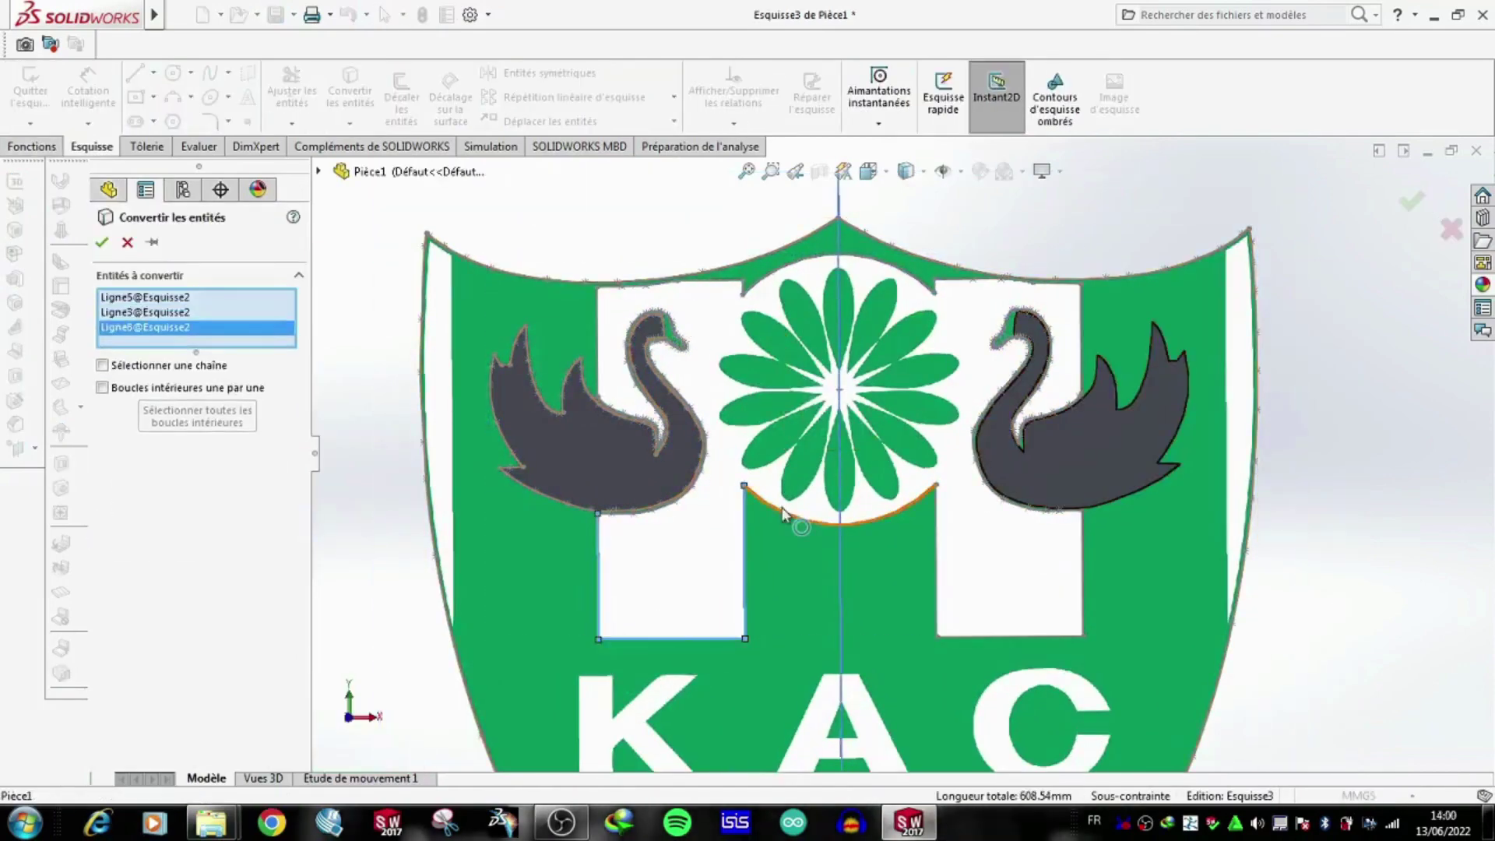
Add the flower circle arc, a swan edge and more H outline edges to Convertir les entités.
left_click(782, 514)
scroll(728, 500, "down", 5)
left_click(778, 347)
left_click(951, 348)
scroll(950, 364, "down", 5)
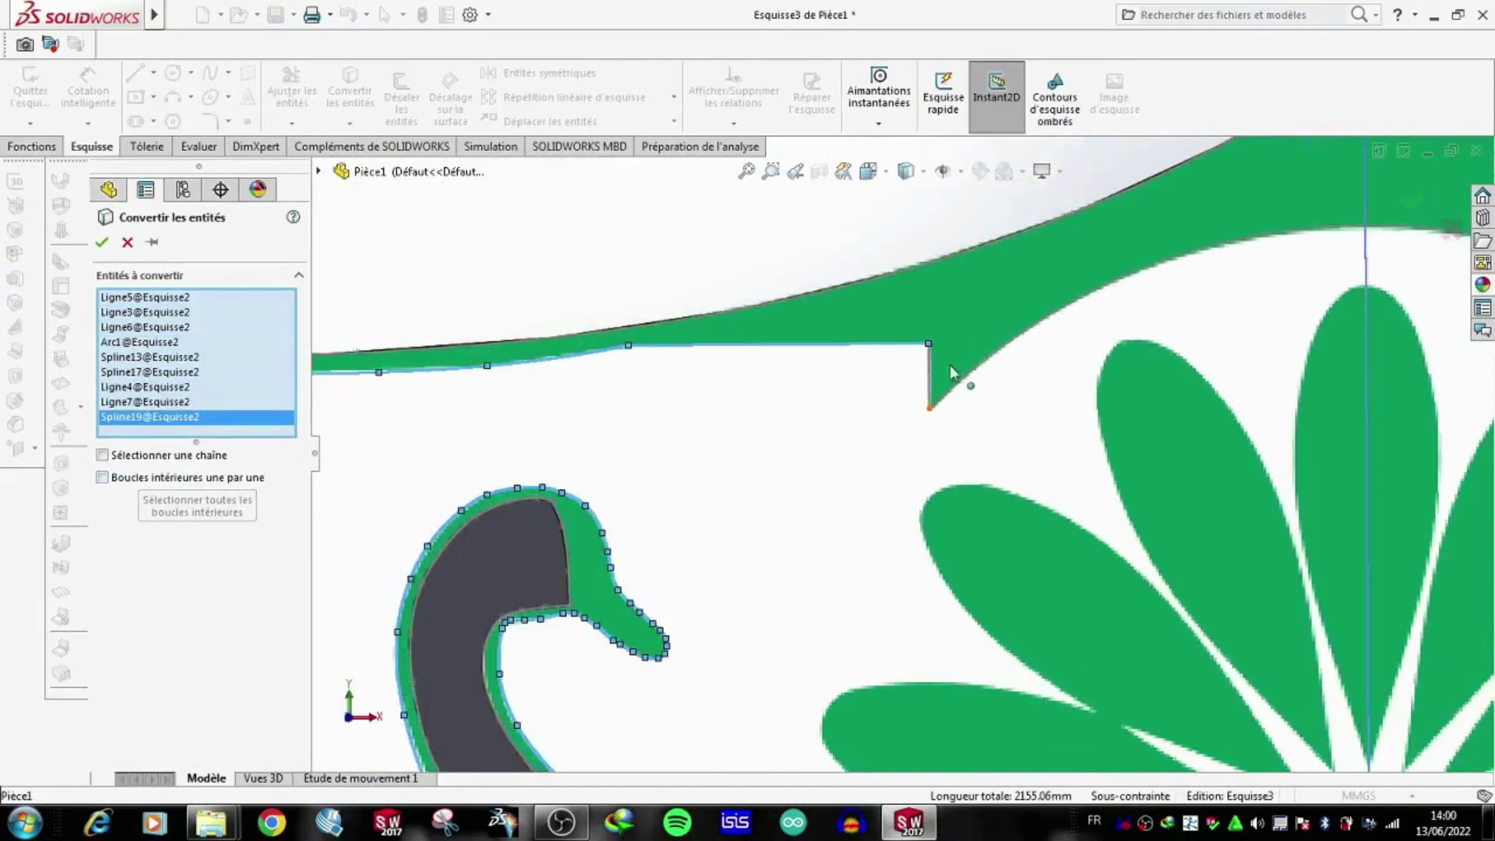
left_click(951, 374)
scroll(1012, 405, "up", 5)
left_click(1144, 434)
Add the right swan's and remaining outline edges, then confirm the conversion into Esquisse3.
left_click(767, 550)
scroll(994, 615, "down", 2)
left_click(994, 615)
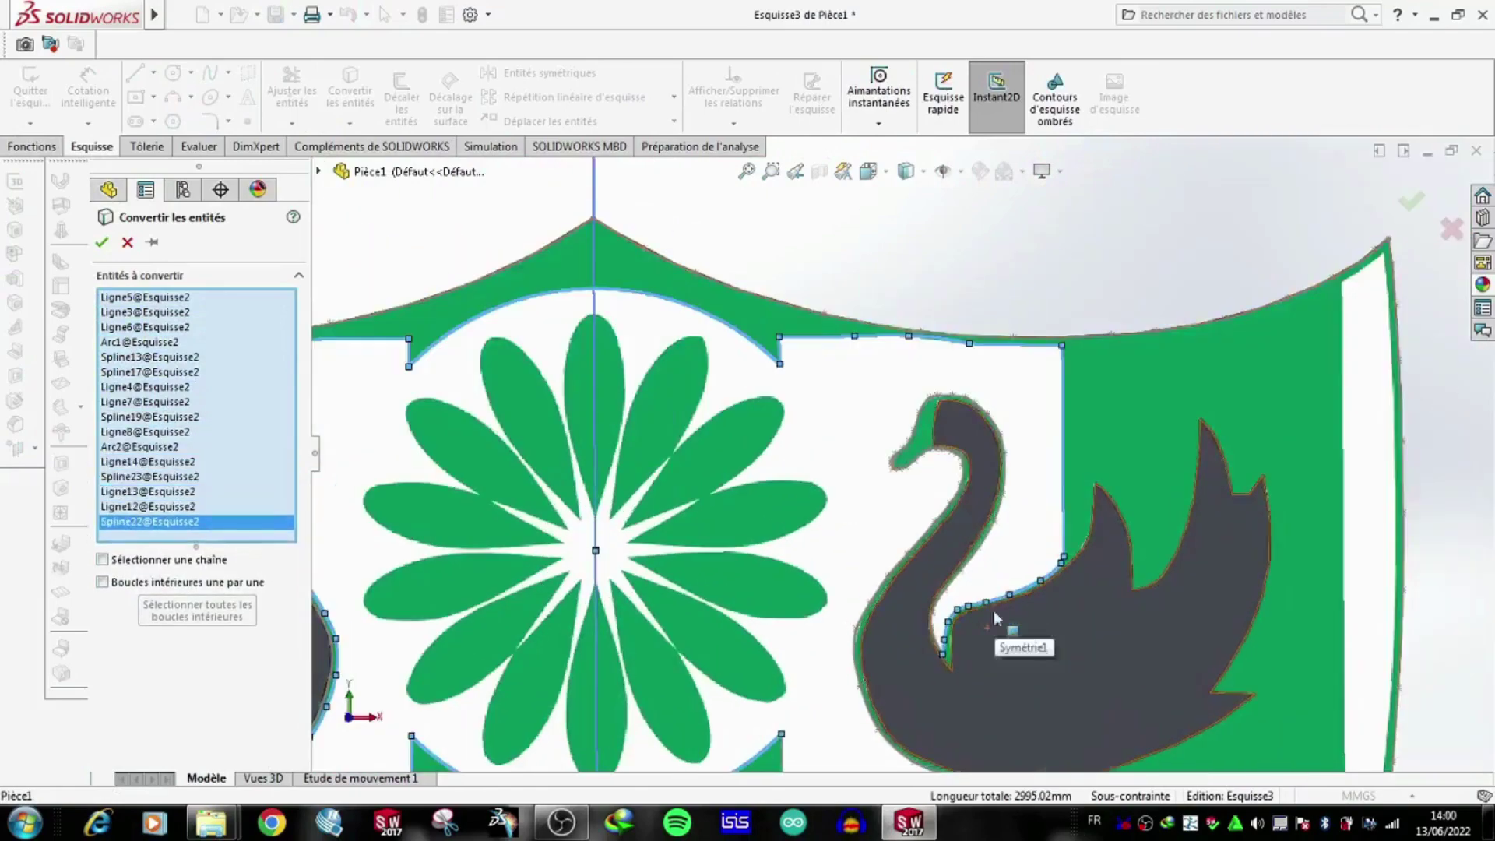
left_click(946, 635)
left_click(965, 607)
scroll(895, 607, "up", 5)
left_click(850, 576)
left_click(871, 614)
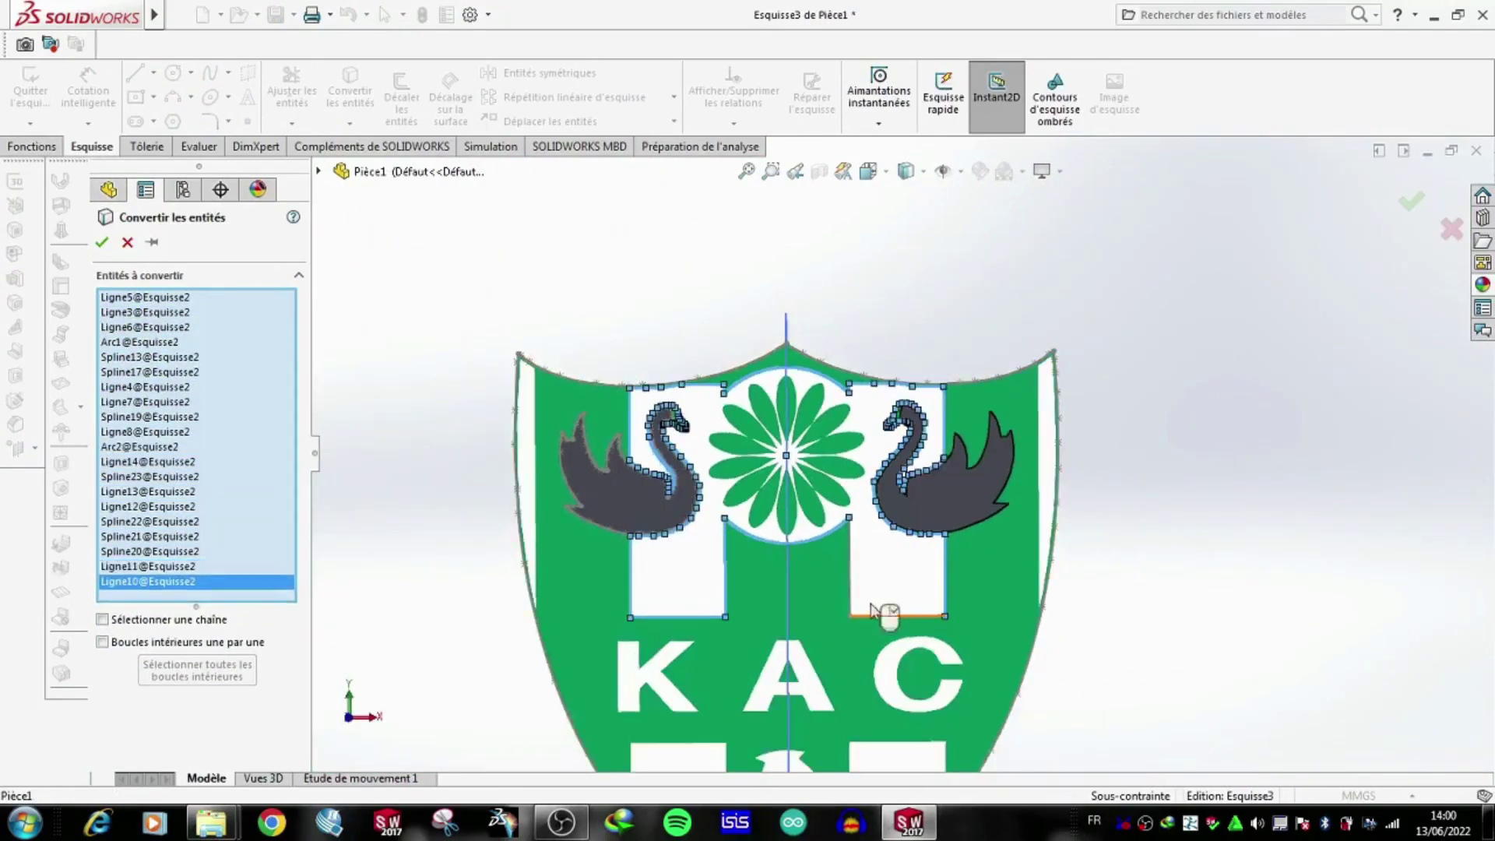
left_click(103, 243)
scroll(976, 528, "down", 2)
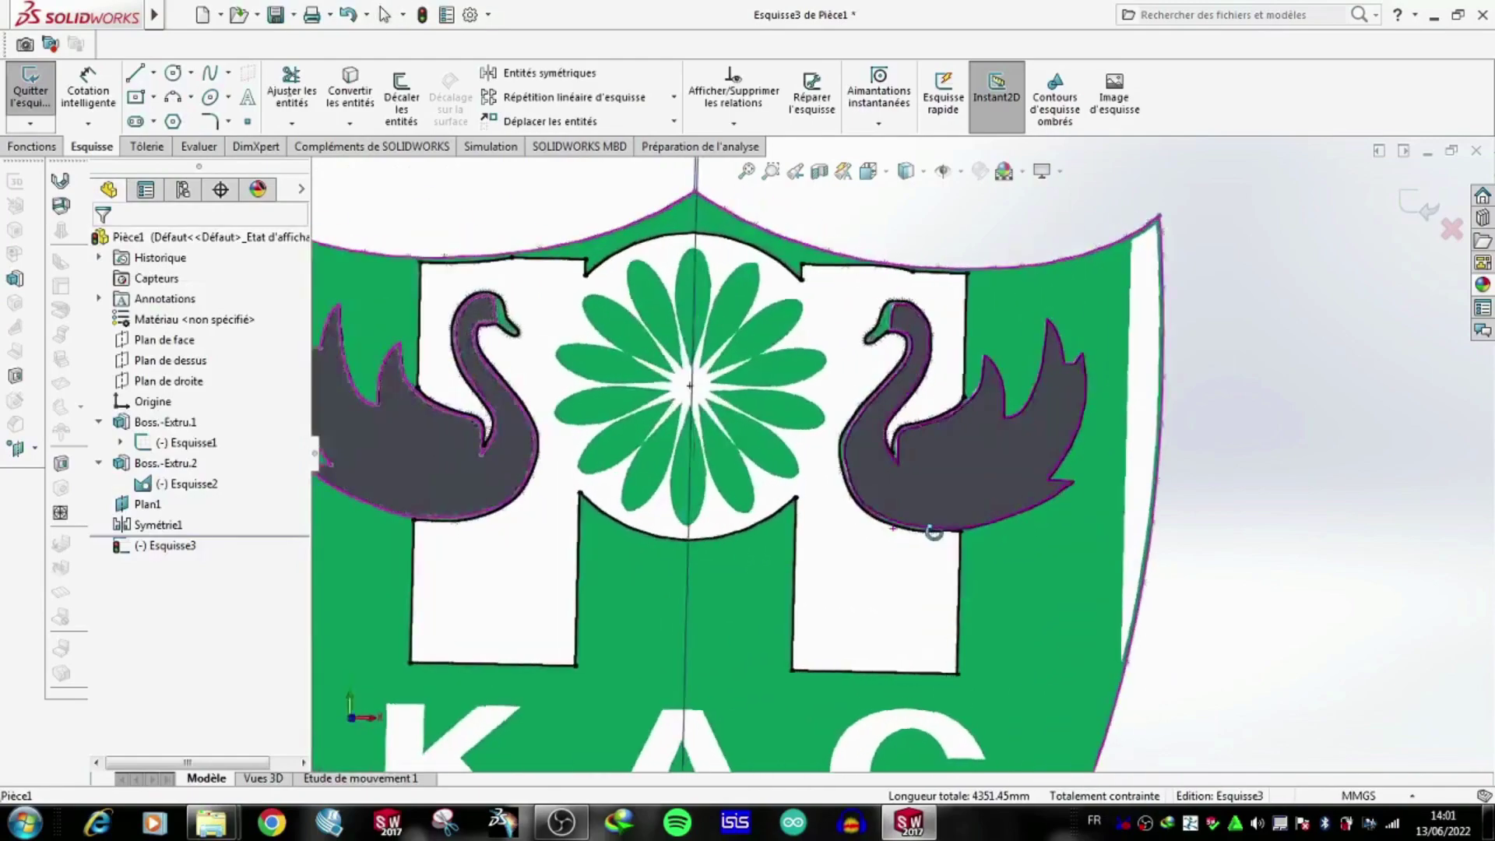
scroll(797, 368, "down", 2)
scroll(797, 367, "up", 6)
scroll(963, 319, "down", 8)
scroll(987, 320, "down", 1)
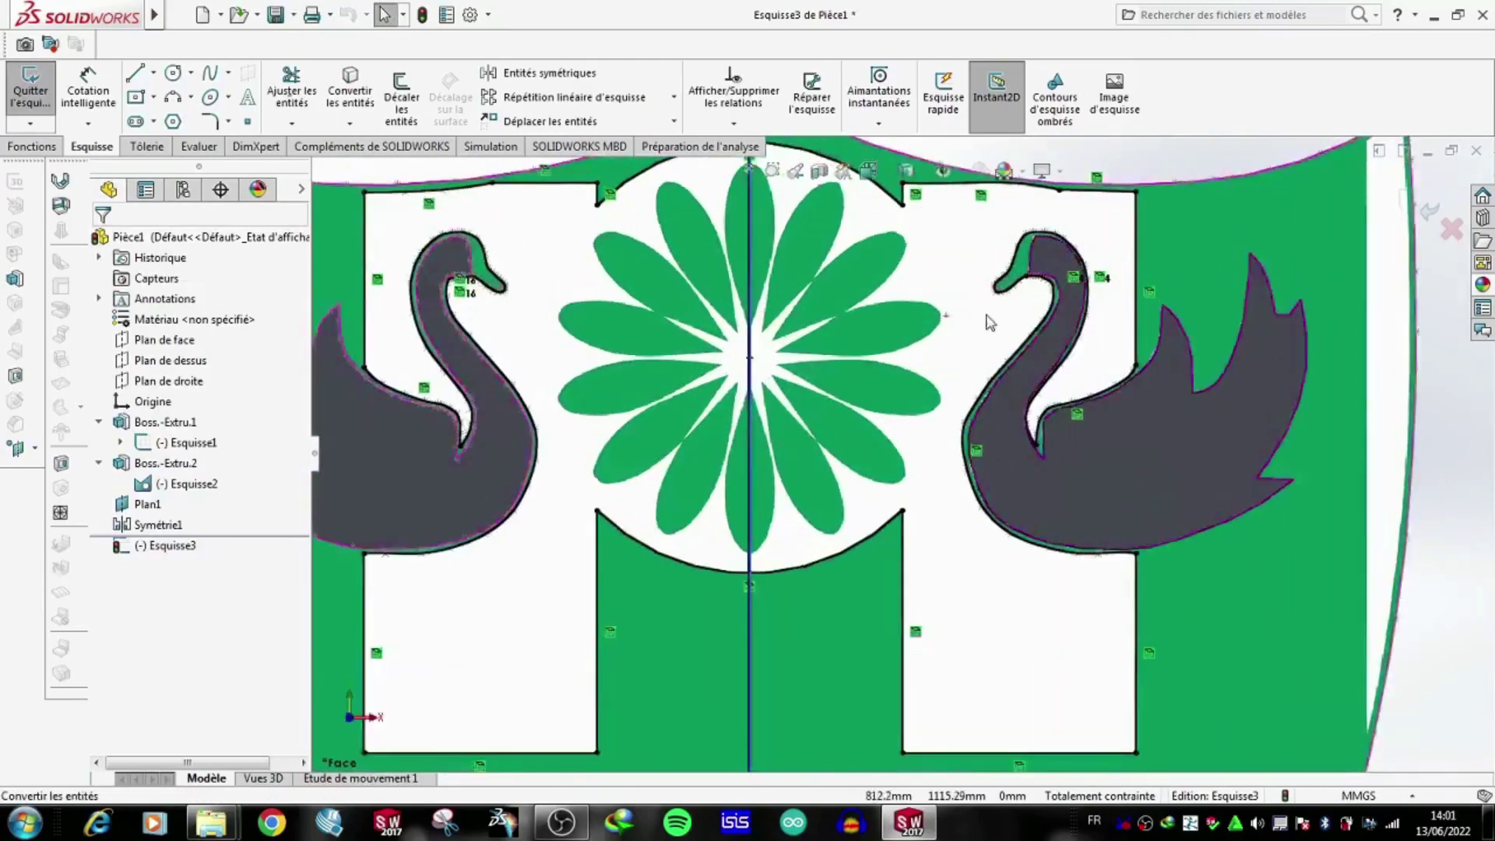
scroll(963, 320, "up", 4)
scroll(963, 320, "up", 3)
scroll(918, 323, "down", 10)
scroll(918, 327, "down", 3)
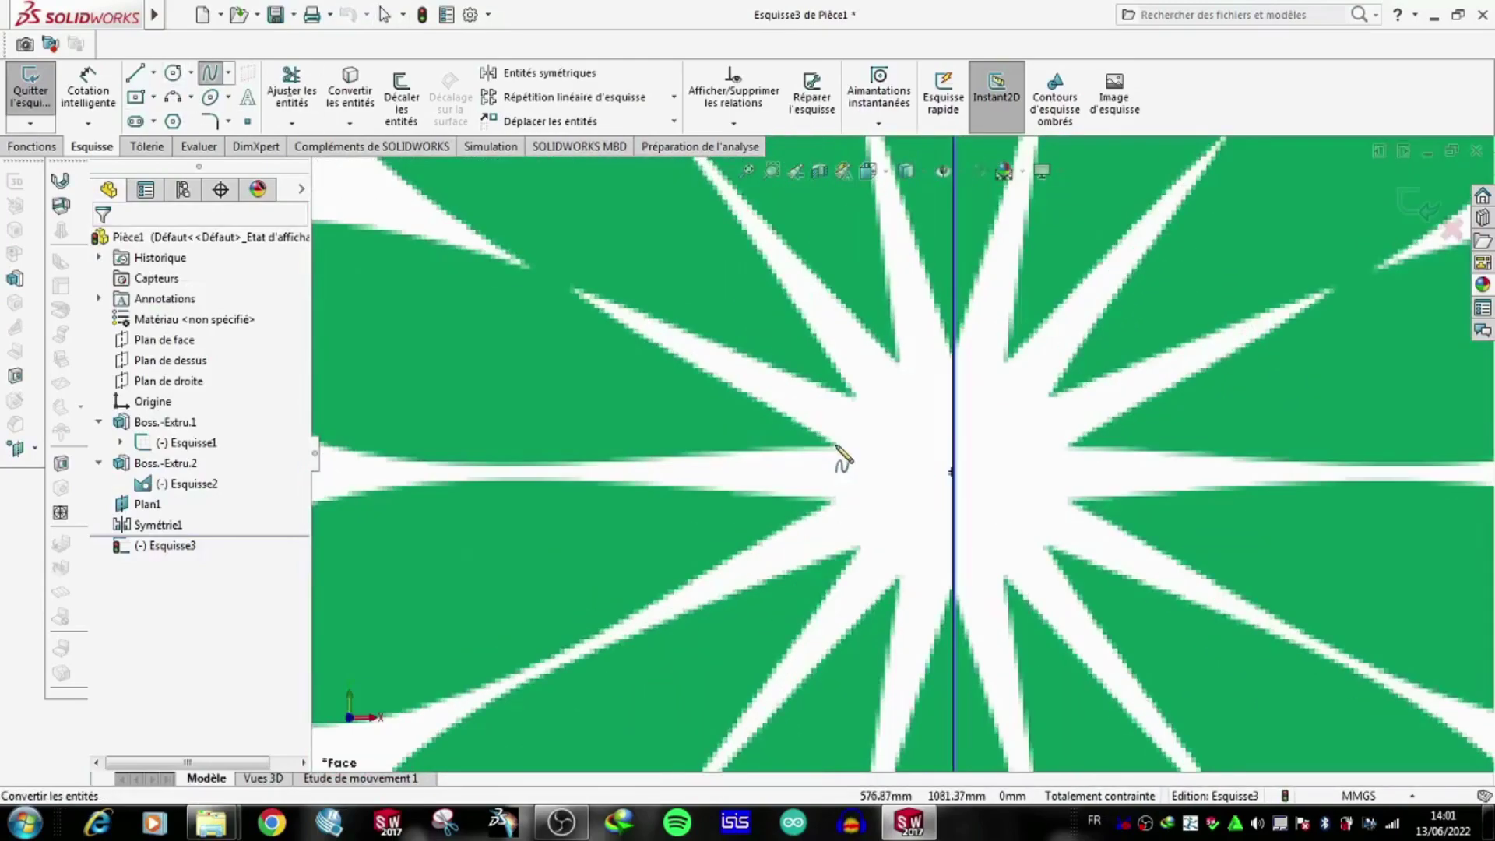
Trace one flower petal as a closed spline in Esquisse3.
left_click(835, 444)
left_click(752, 397)
left_click(502, 261)
scroll(545, 296, "up", 2)
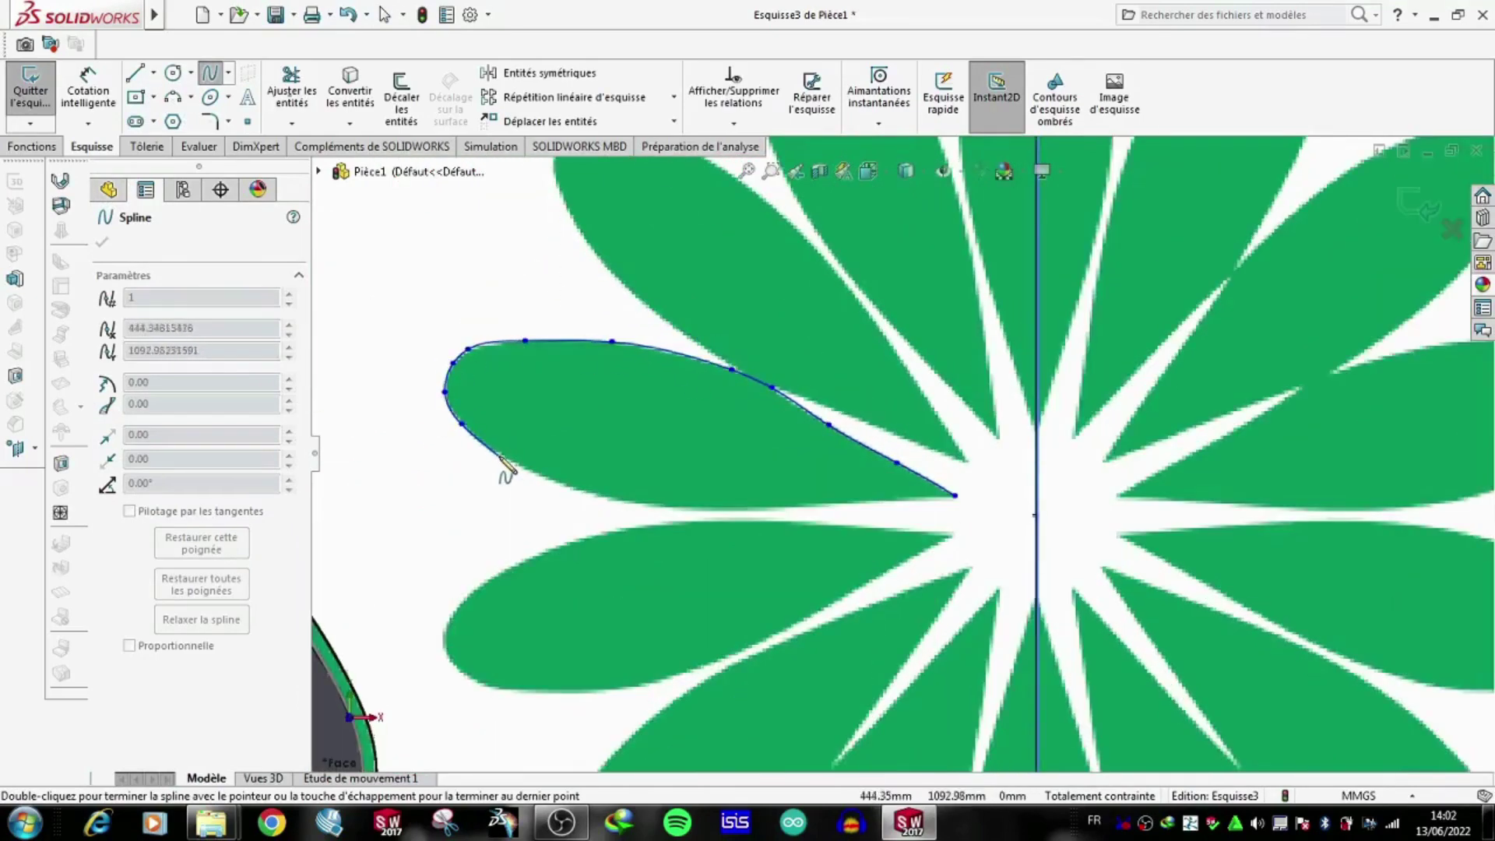
scroll(897, 515, "down", 3)
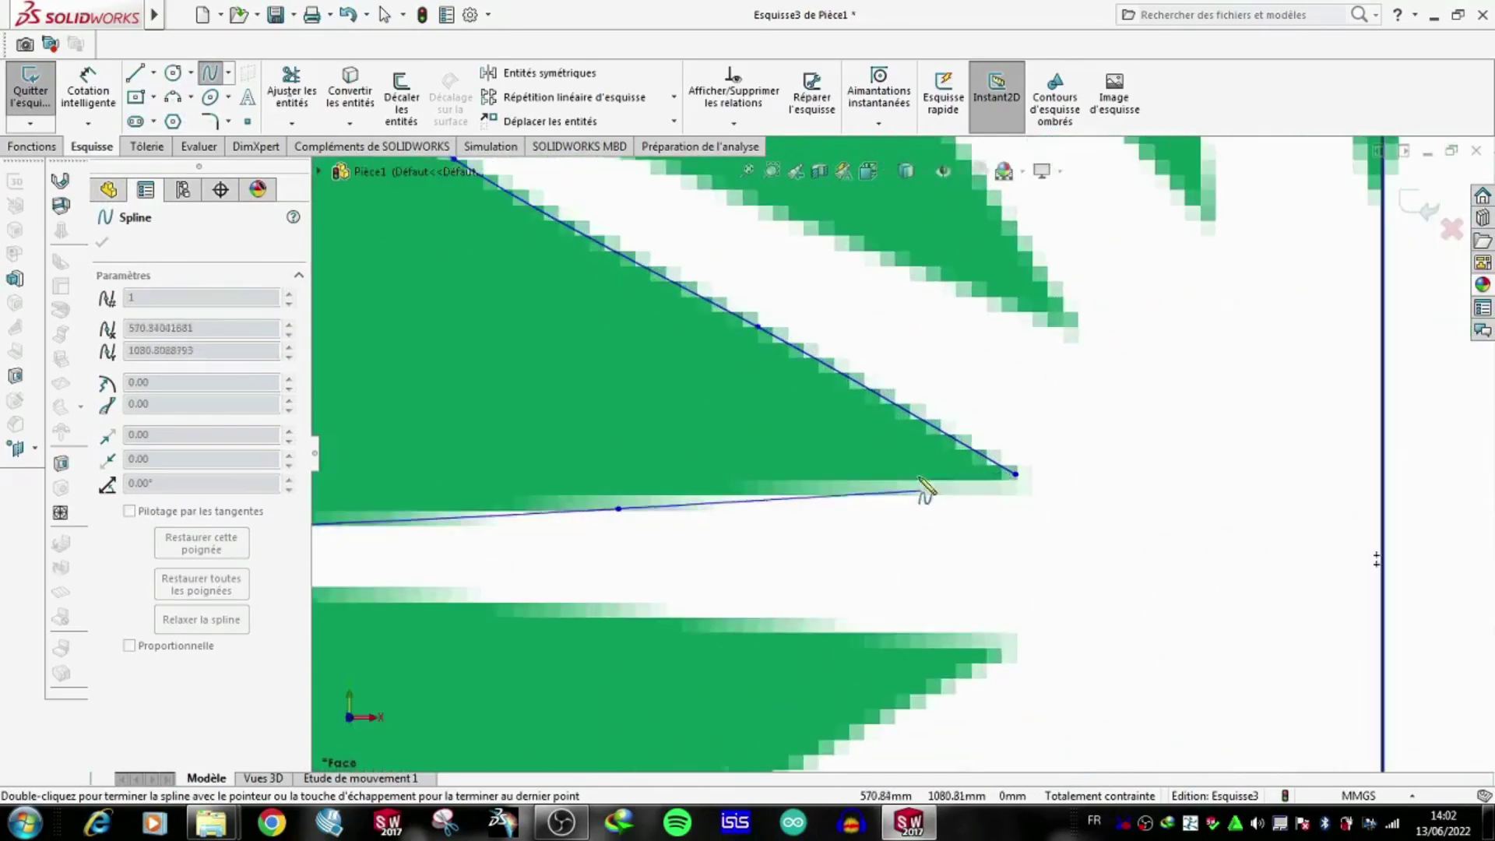
double_click(1016, 490)
left_click(1010, 478)
scroll(1004, 479, "down", 2)
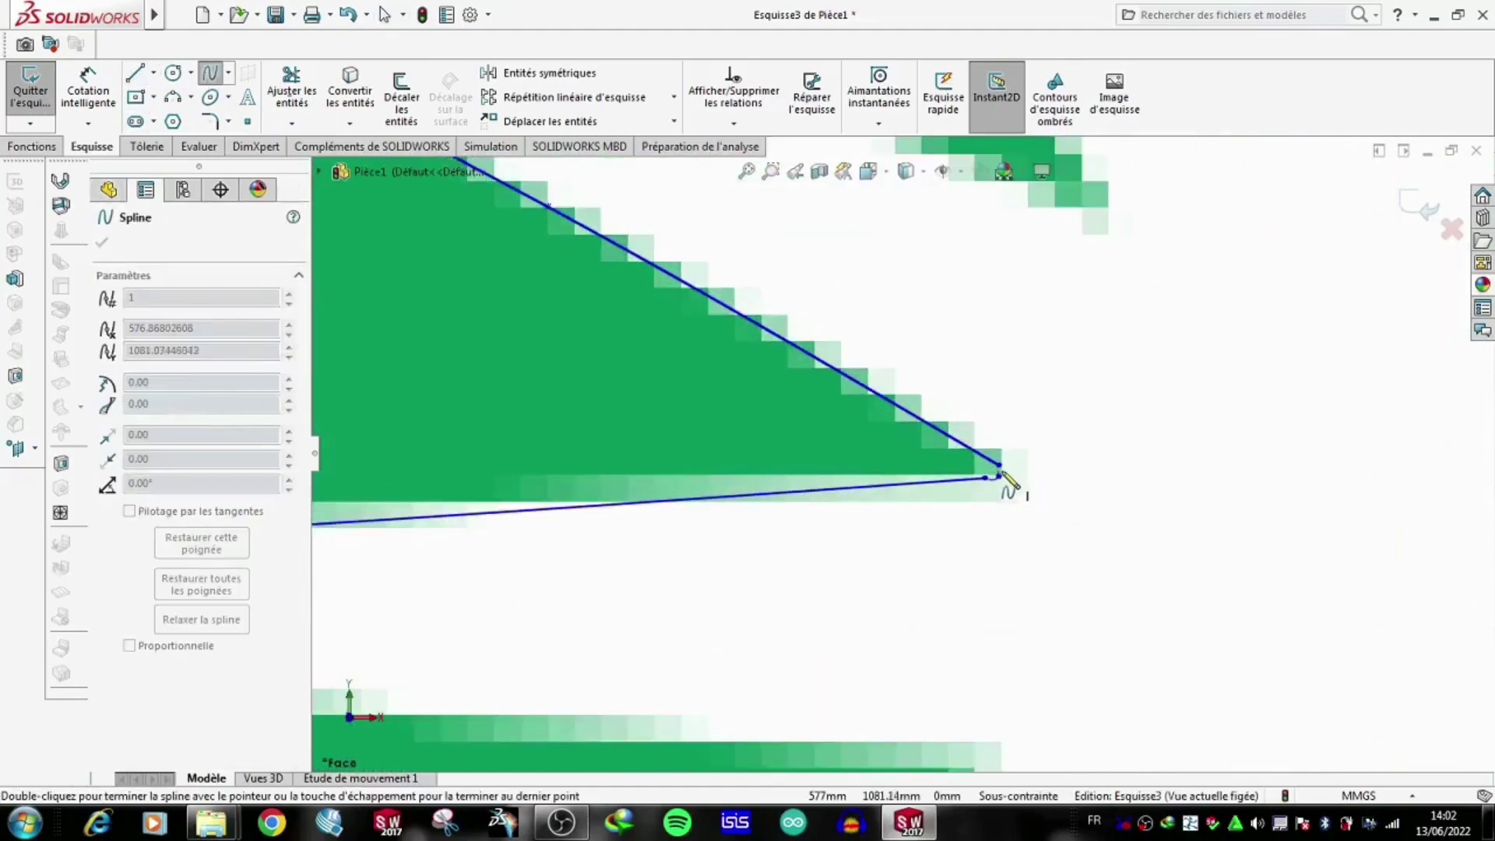
key("Escape")
scroll(977, 584, "up", 3)
left_click(31, 146)
left_click(43, 90)
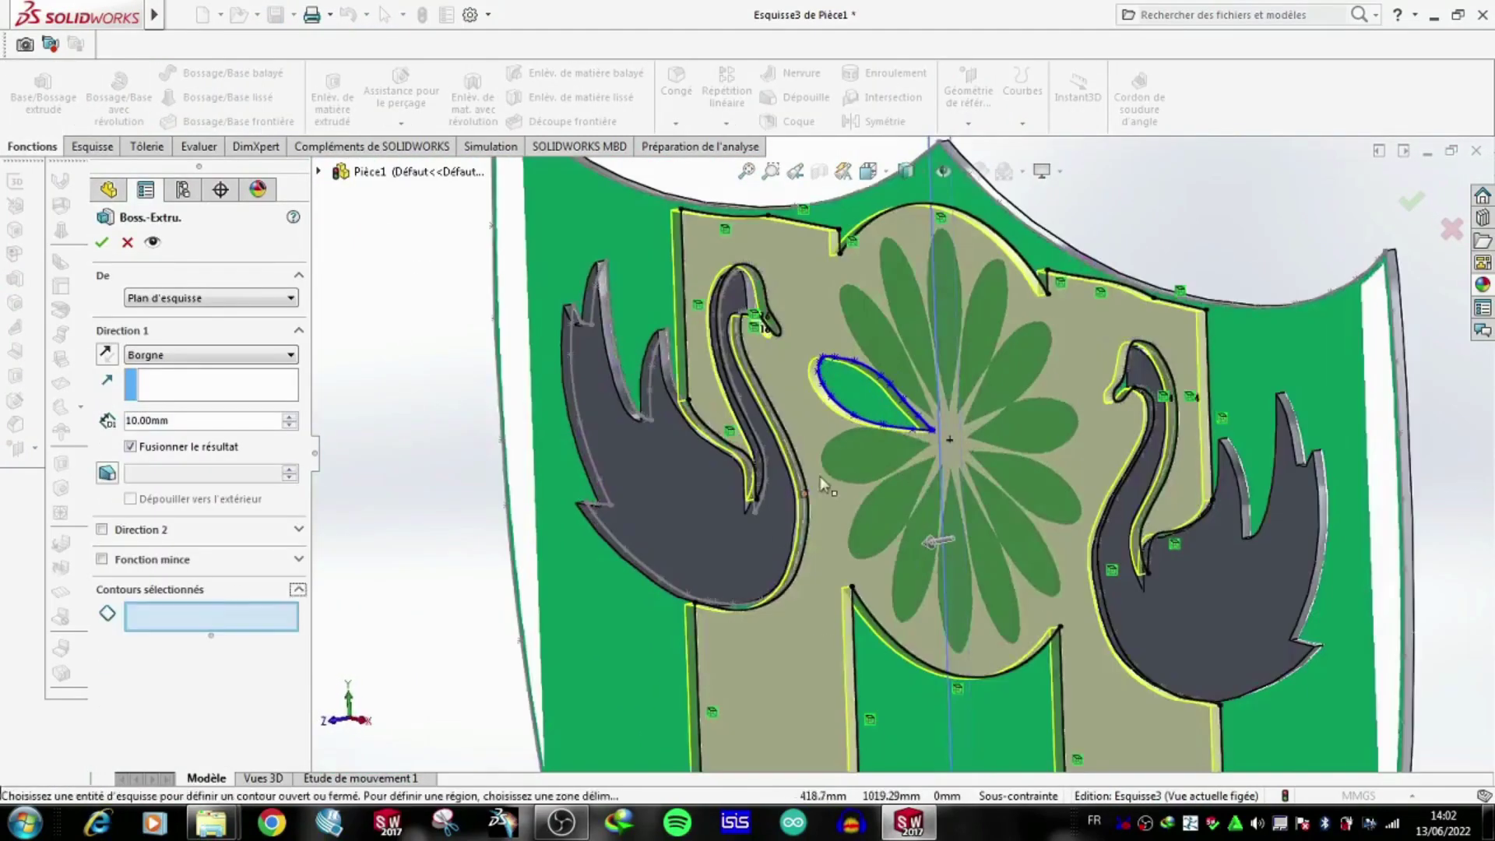
Boss-extrude the H outline contour 33 mm as Boss.-Extru.3.
scroll(1044, 437, "down", 3)
scroll(1044, 436, "down", 2)
scroll(969, 348, "up", 1)
left_click(969, 348)
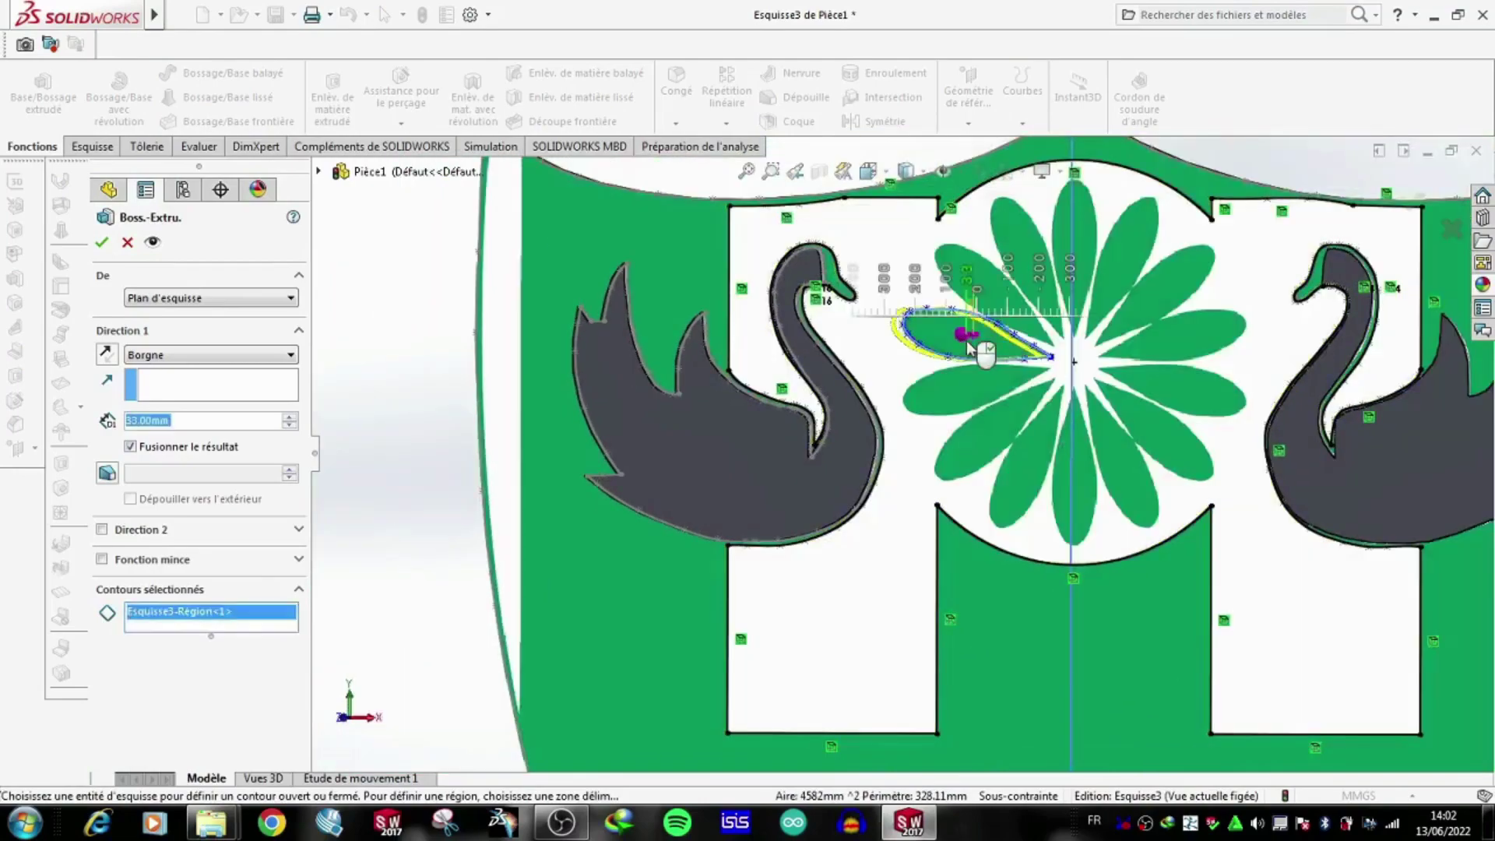
right_click(224, 634)
left_click(394, 621)
middle_click_drag(878, 604, 1022, 382)
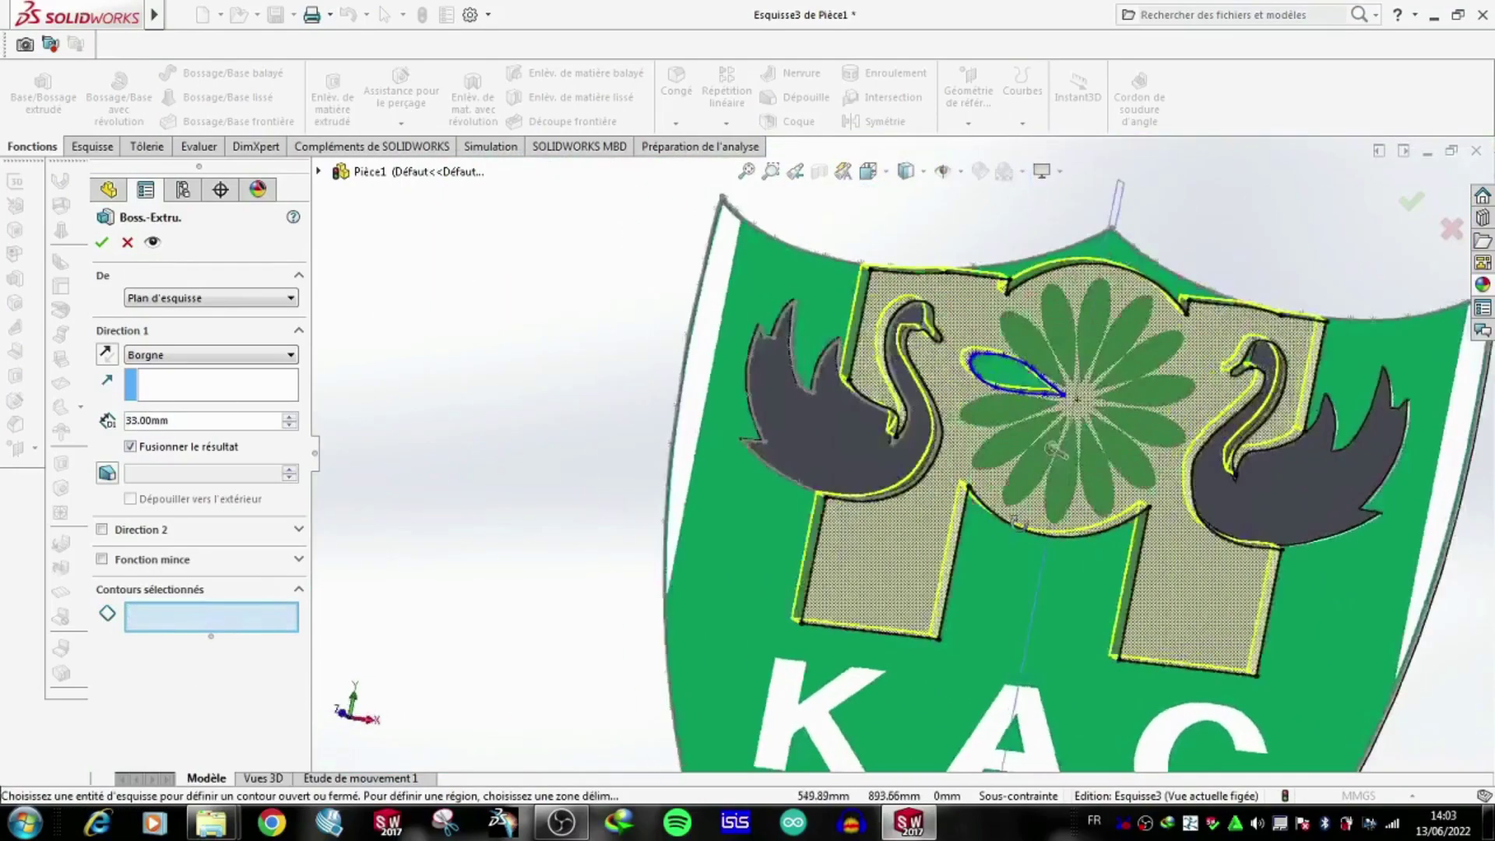
scroll(1021, 382, "down", 3)
scroll(1021, 382, "up", 1)
left_click(982, 346)
key("Return")
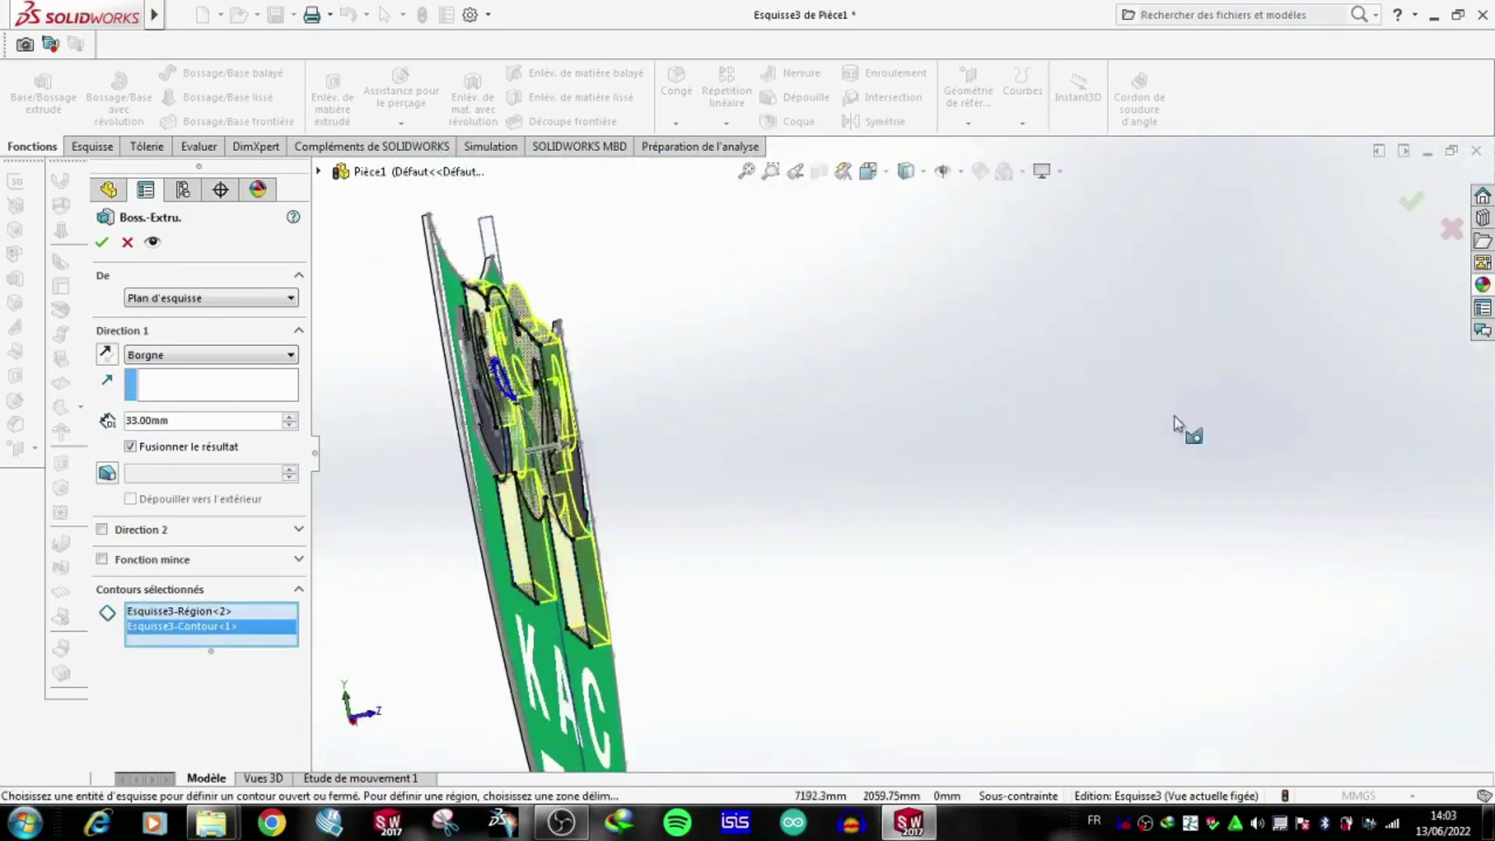
Orbit to a tilted view and select the central plane Plan1.
scroll(780, 267, "down", 2)
scroll(677, 427, "down", 1)
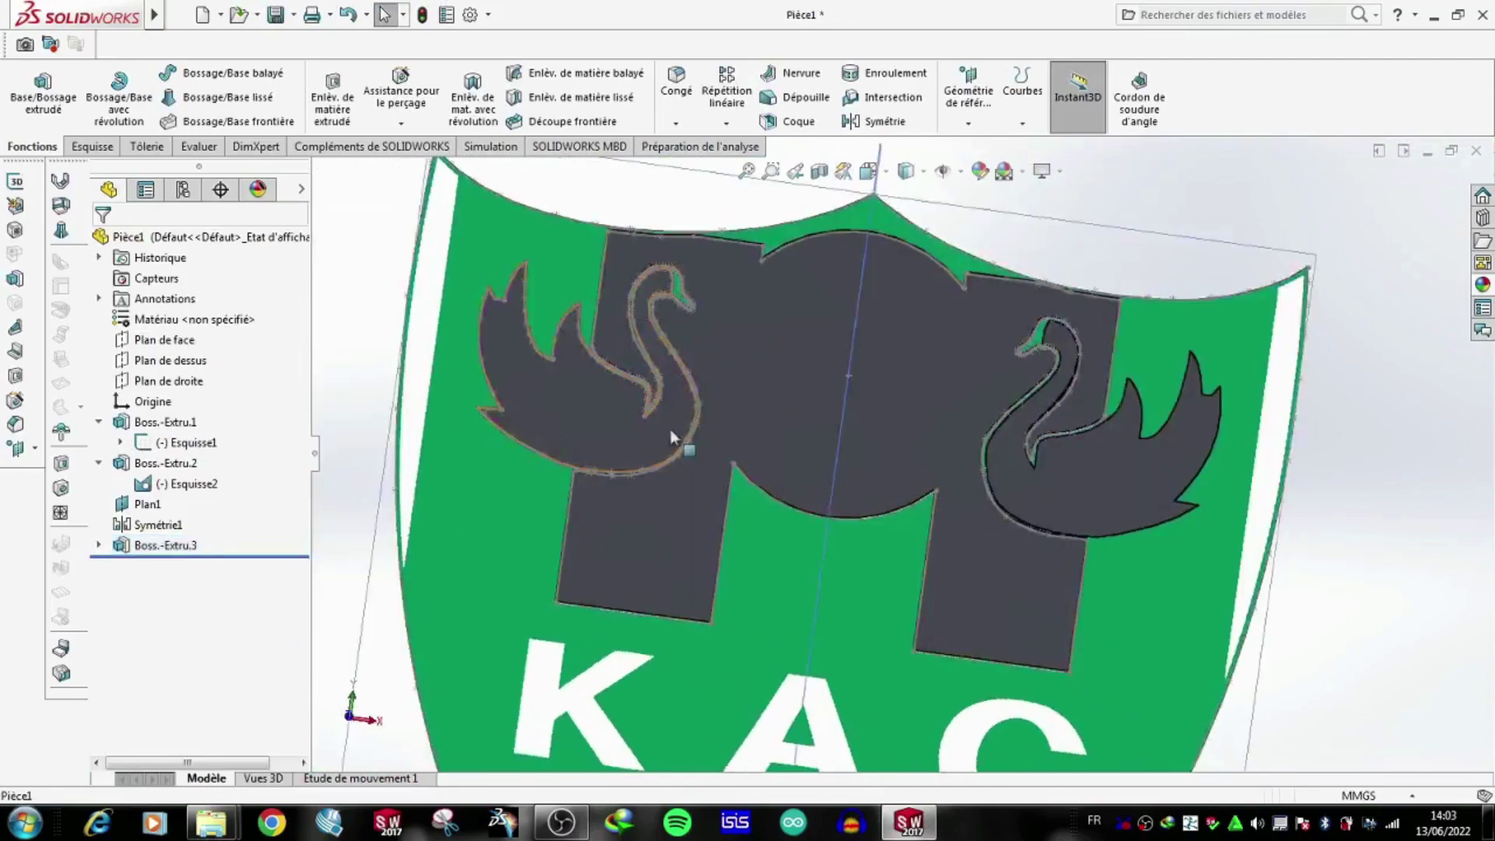
middle_click_drag(677, 428, 983, 263)
scroll(983, 263, "down", 2)
scroll(888, 334, "up", 3)
left_click(900, 434)
Start a sketch on Plan de face and convert the eye outline edge.
middle_click_drag(901, 433, 1000, 334)
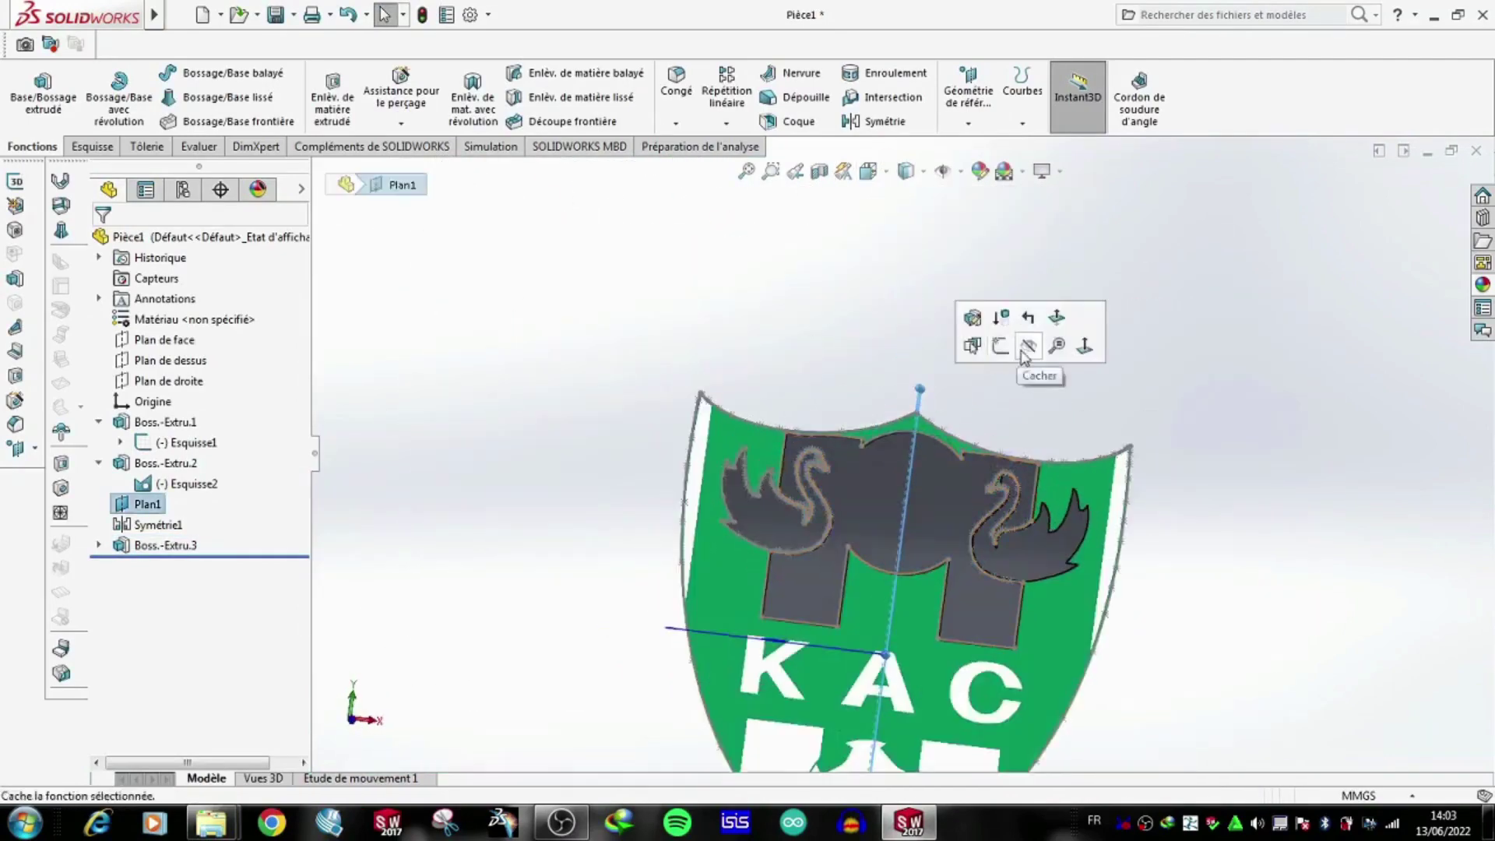
scroll(1000, 333, "down", 2)
left_click(99, 545)
left_click(164, 339)
left_click(204, 319)
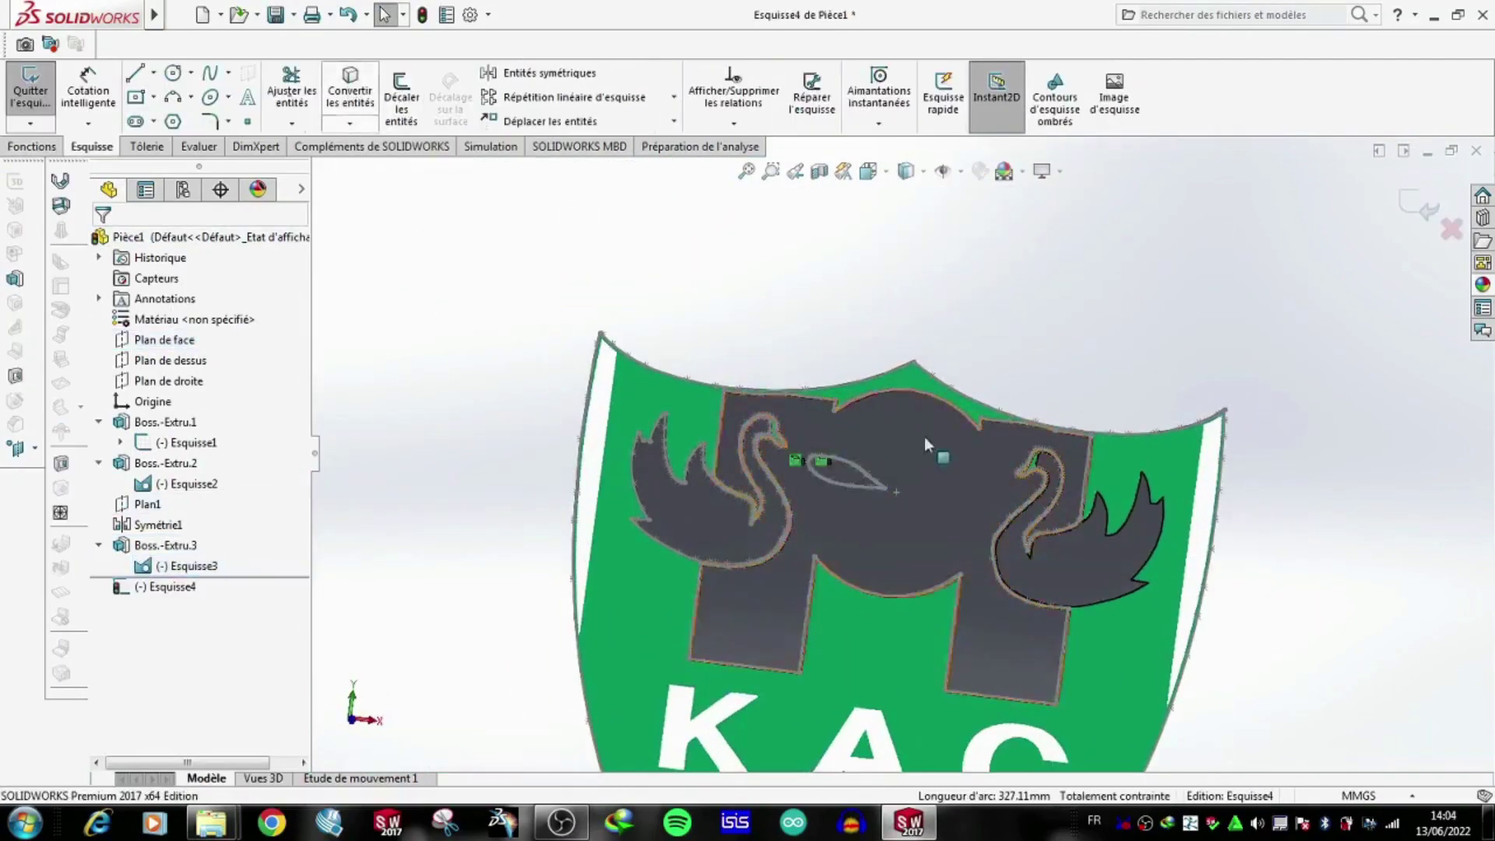
scroll(923, 437, "down", 3)
scroll(512, 291, "up", 3)
left_click(349, 97)
left_click(842, 414)
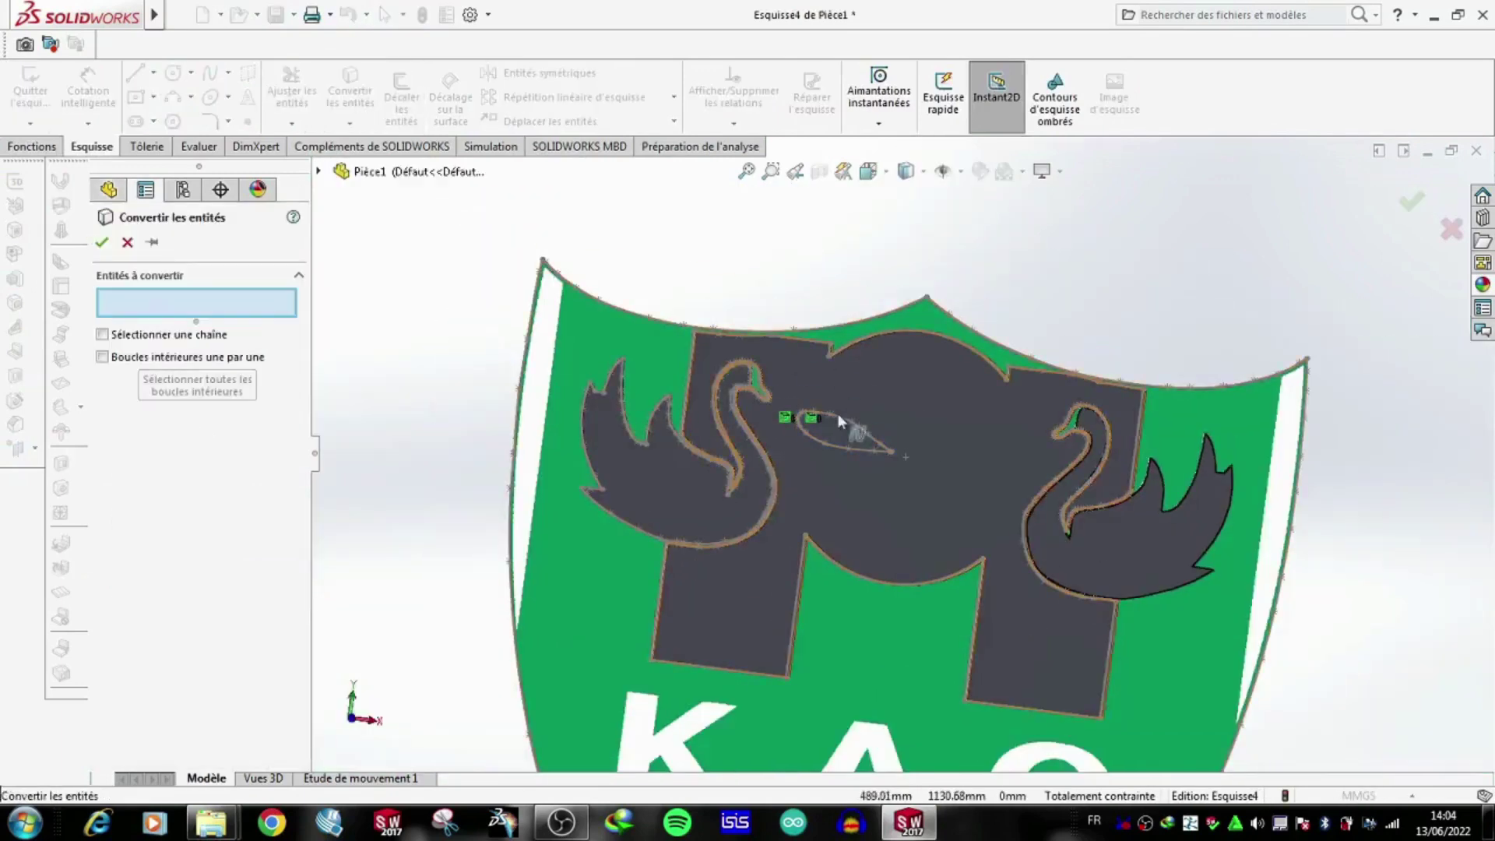
key("Return")
Close the entity conversion and exit the sketch.
scroll(606, 266, "down", 3)
key("Return")
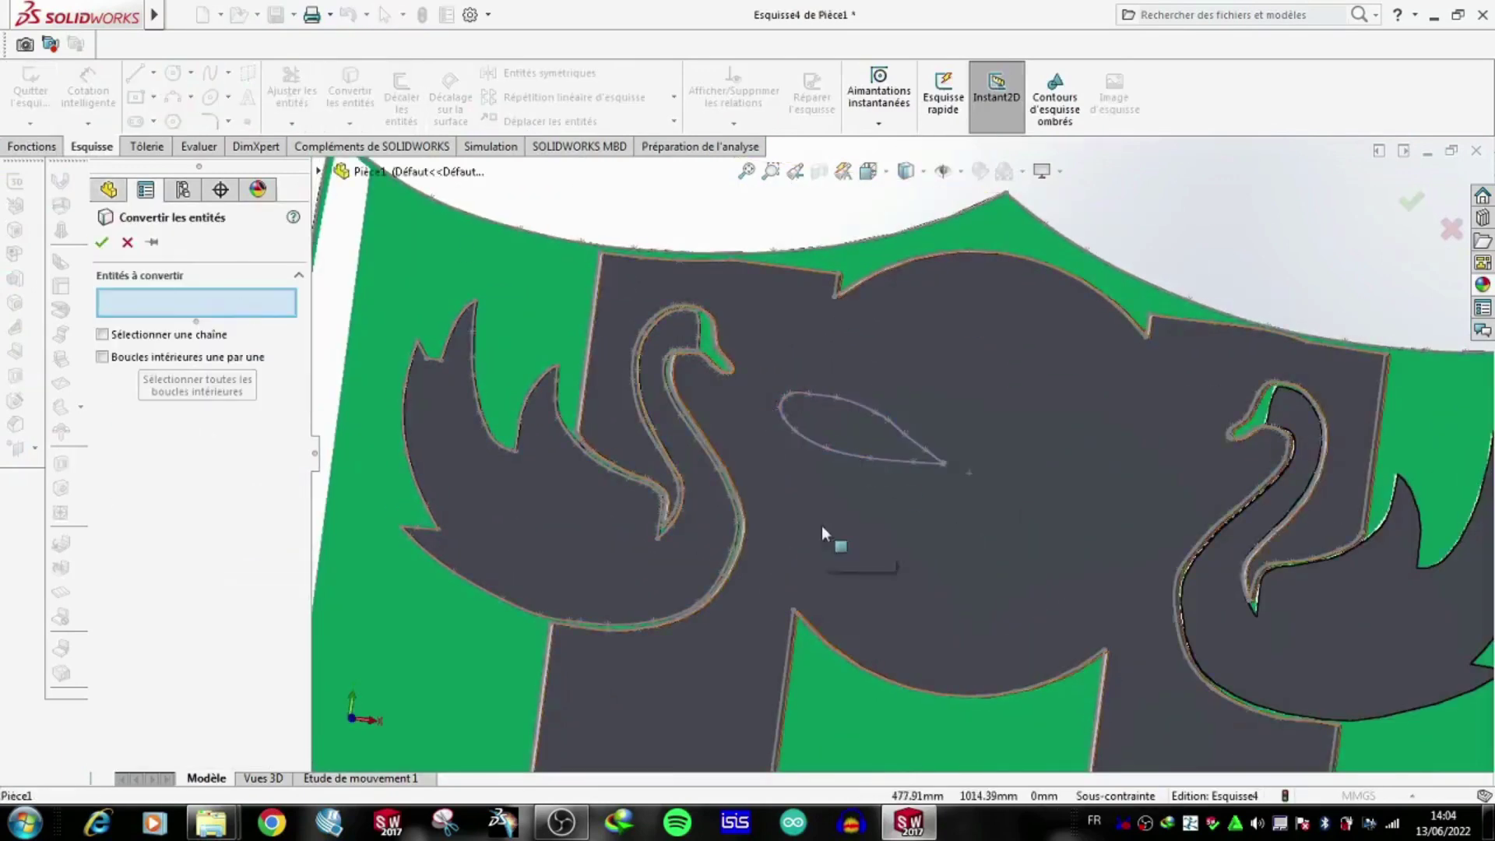
scroll(925, 480, "down", 3)
scroll(901, 445, "up", 3)
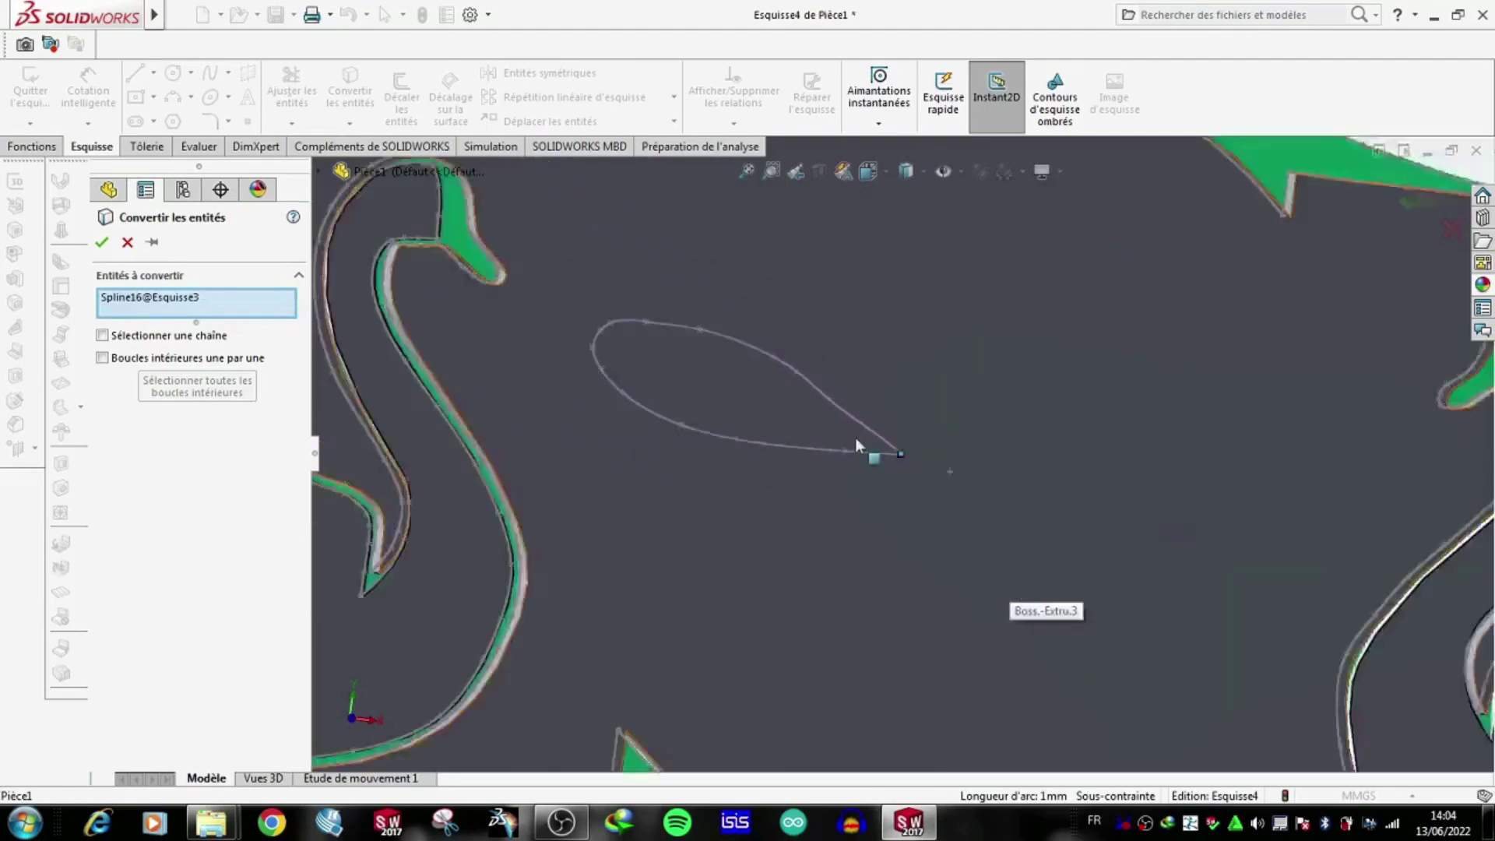
scroll(1115, 554, "down", 3)
key("Return")
scroll(955, 456, "up", 3)
scroll(955, 456, "down", 3)
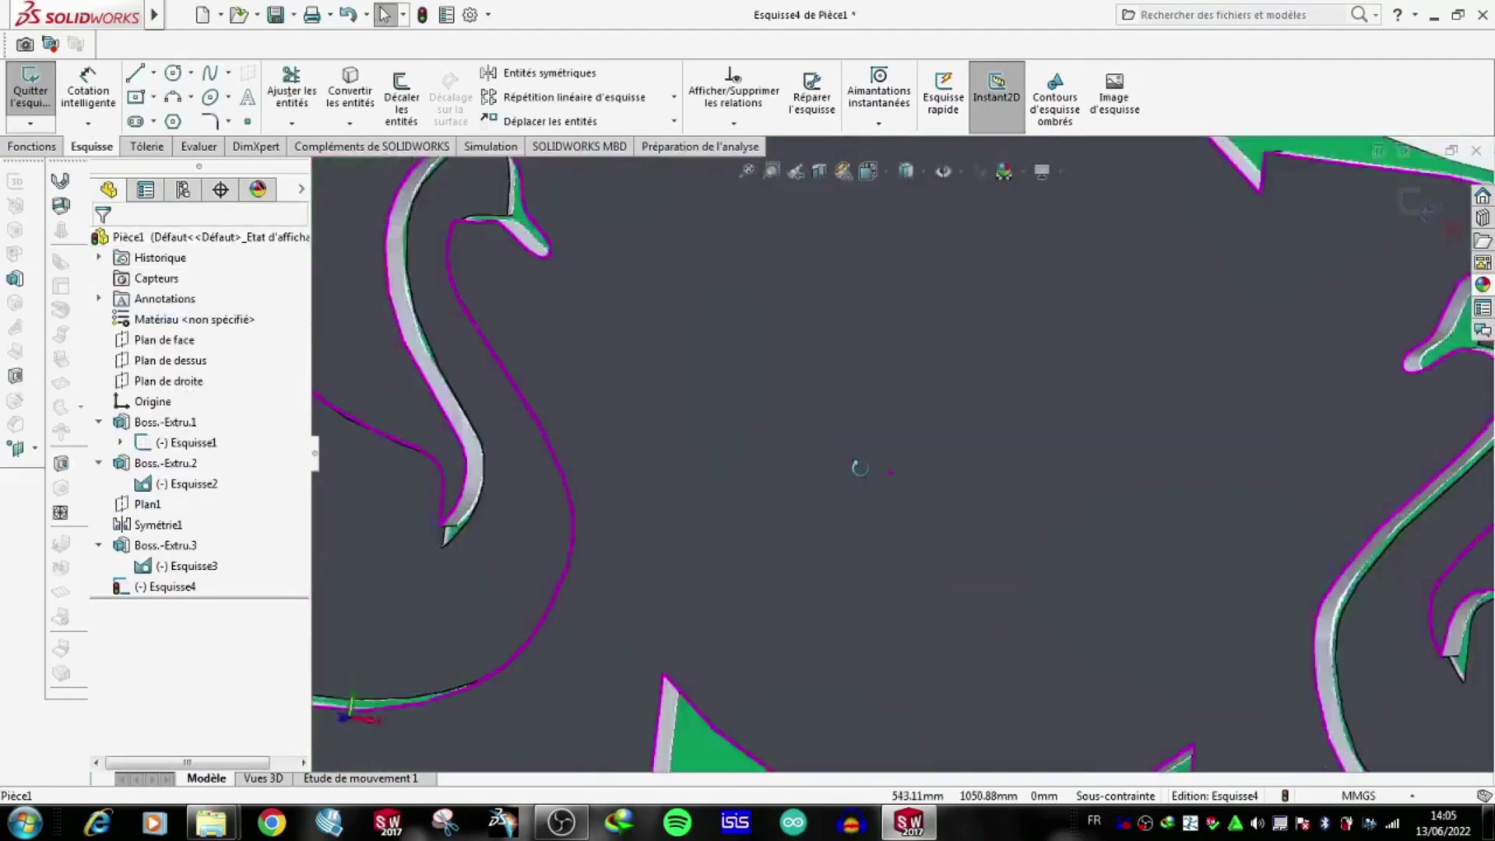
scroll(945, 506, "down", 3)
key("ctrl+b")
Project both halves of the eye outline into a new sketch.
scroll(1002, 481, "up", 3)
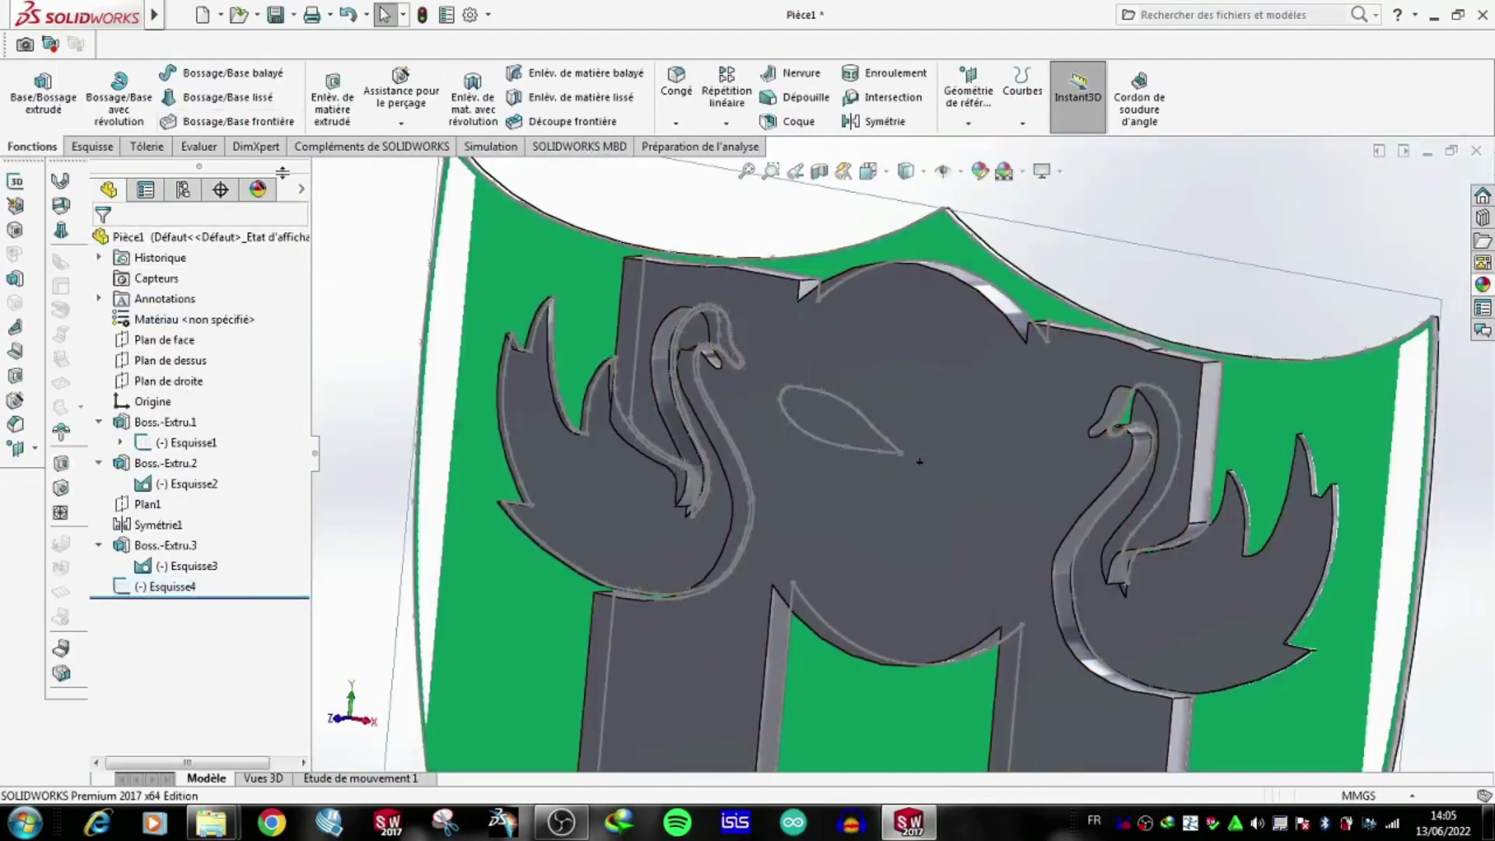
left_click(163, 340)
left_click(830, 396)
scroll(919, 462, "down", 5)
left_click(885, 498)
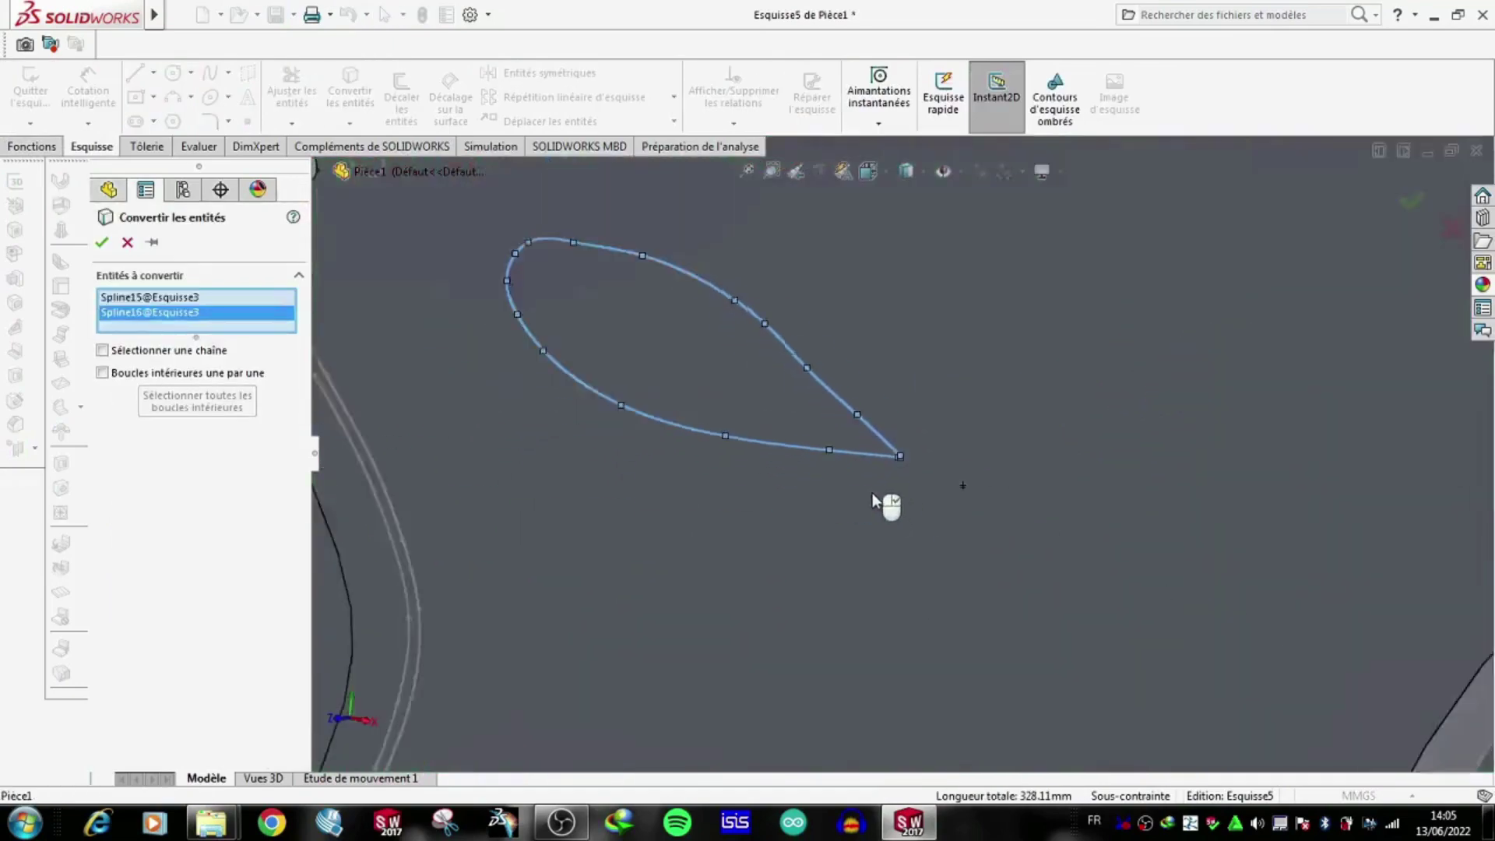
key("Return")
left_click(31, 147)
Cut-extrude the eye shape 5 mm deep into the body.
left_click(332, 97)
type("5")
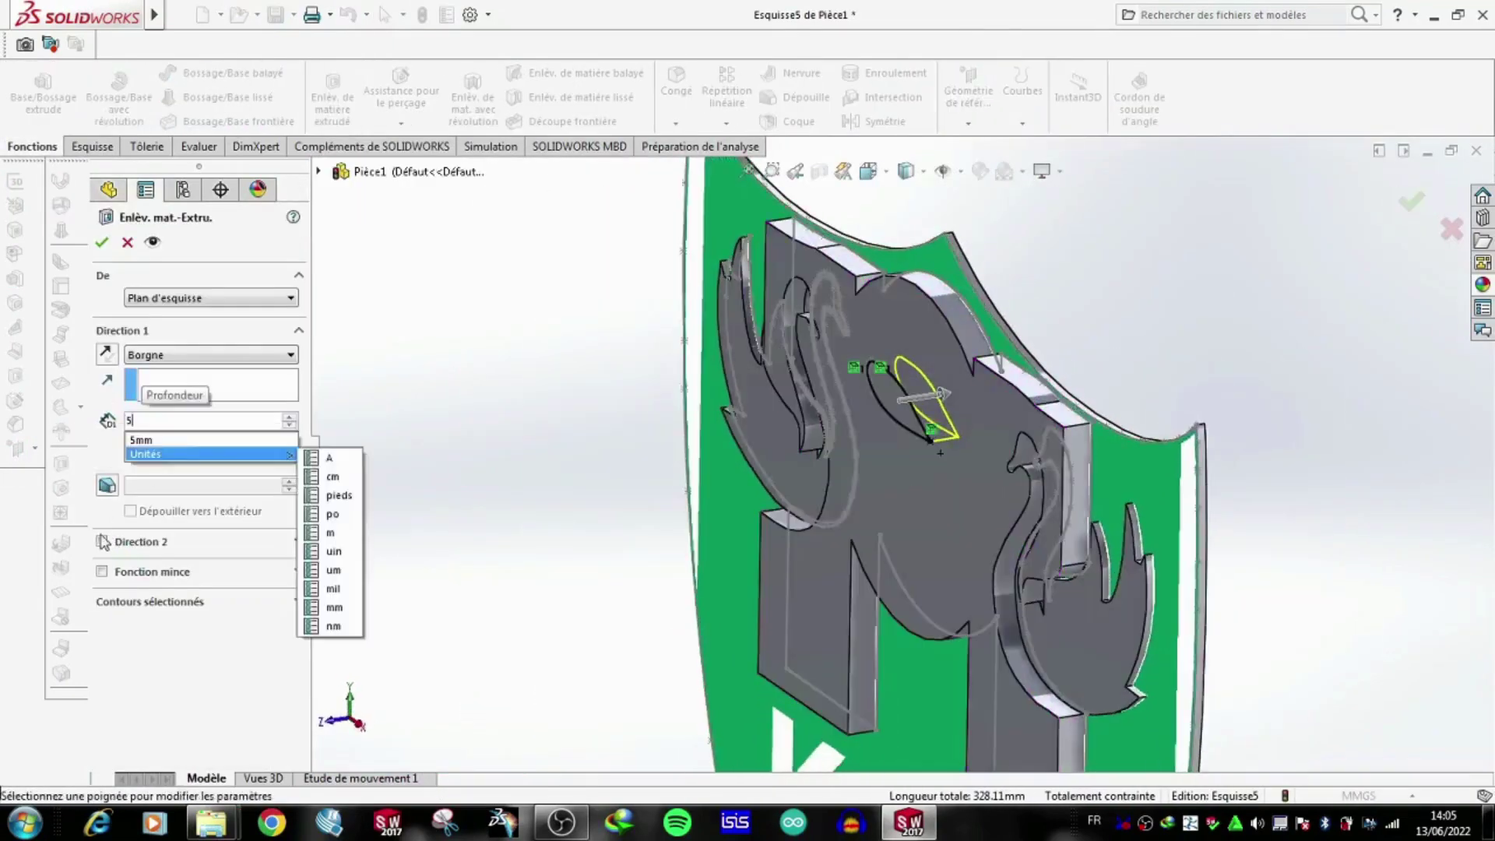
left_click(101, 541)
left_click(102, 242)
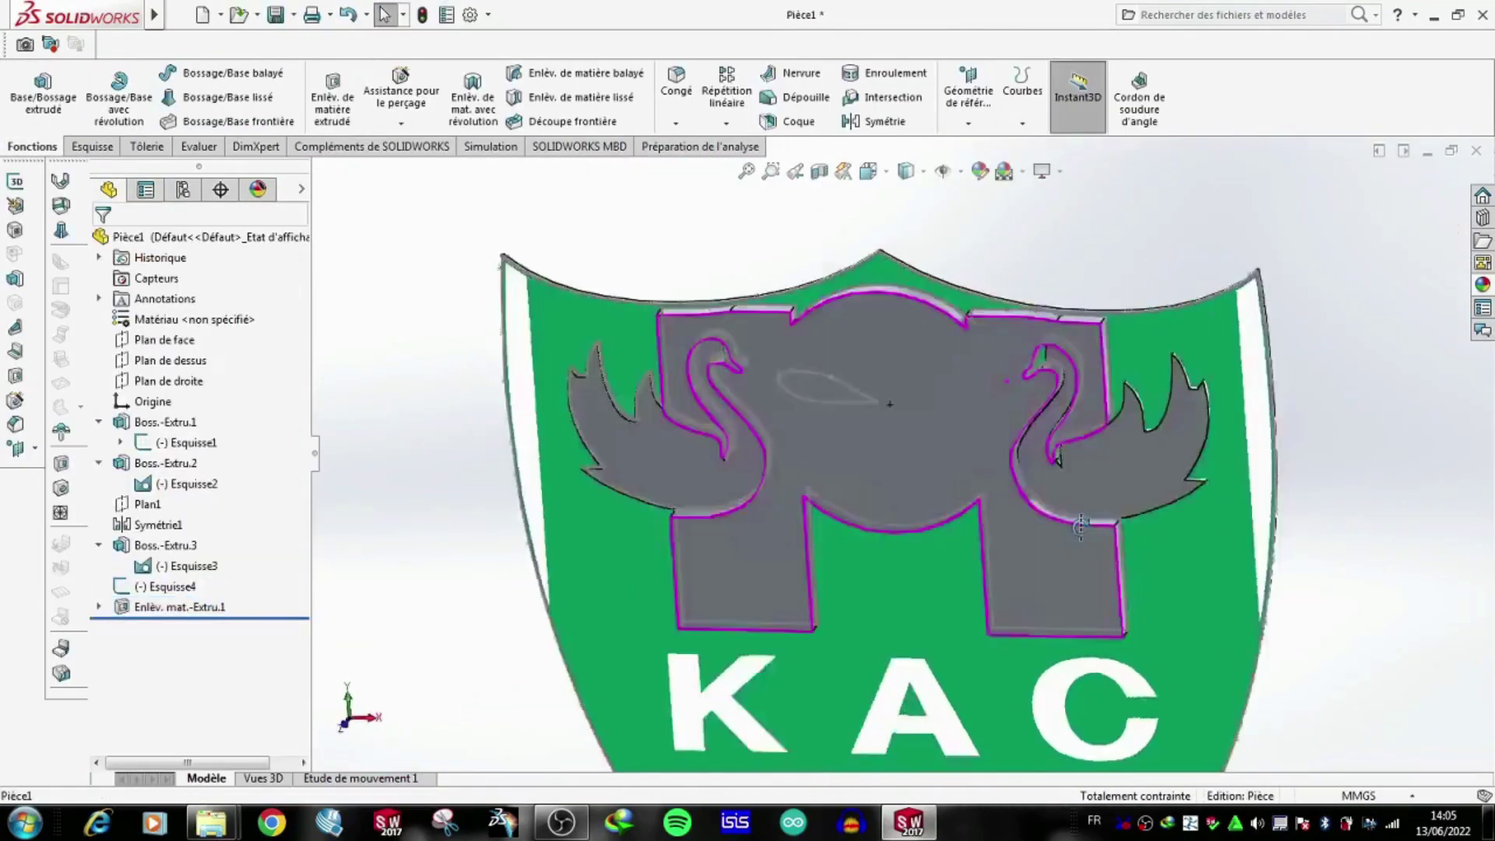
middle_click_drag(821, 481, 779, 427)
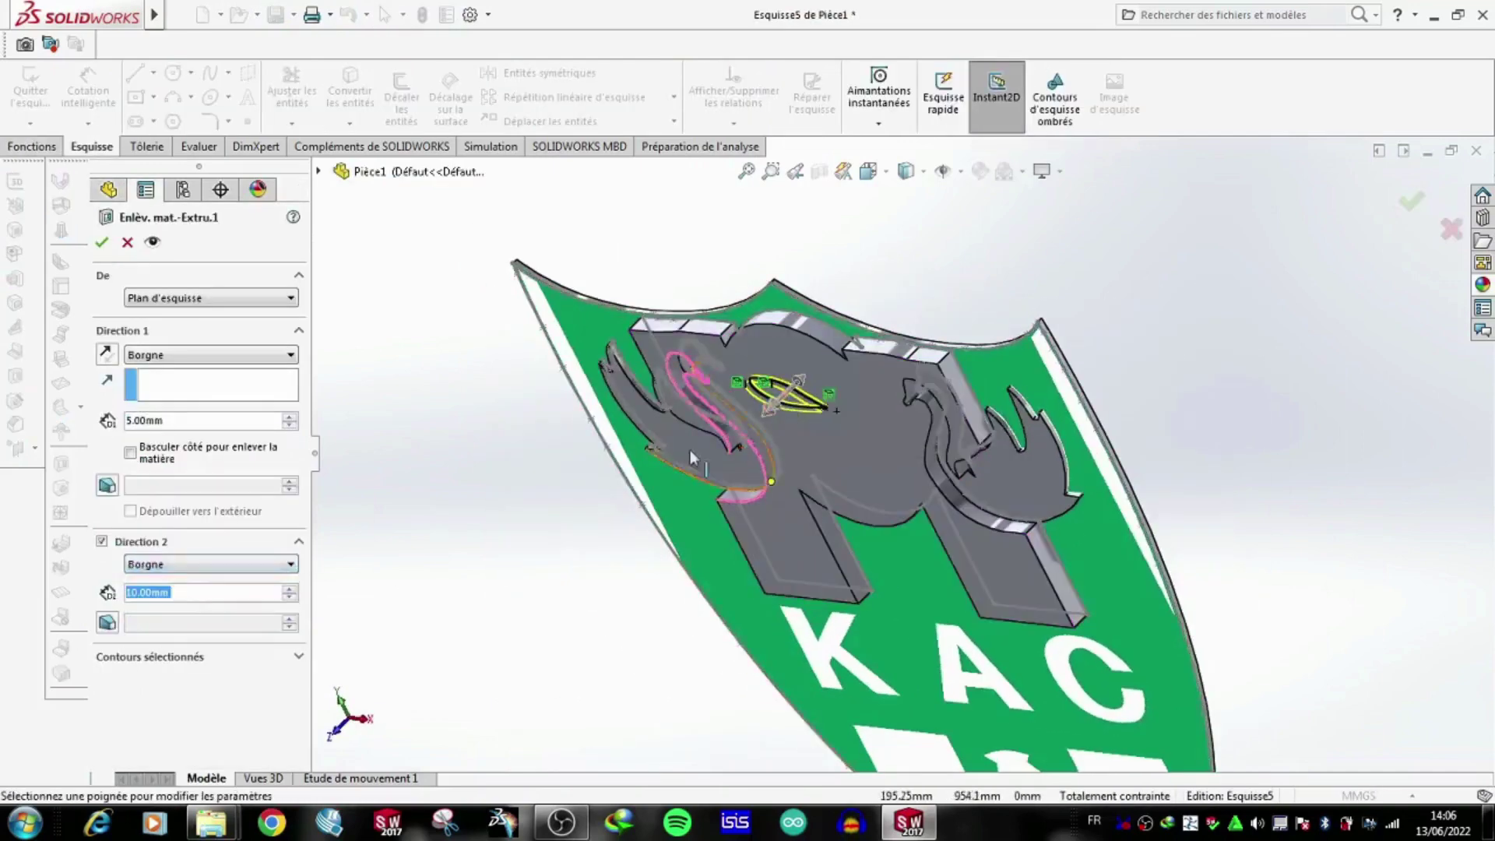
Circular-pattern Enlèv. mat.-Extru.1 14 times over 360° about the round face.
key("Return")
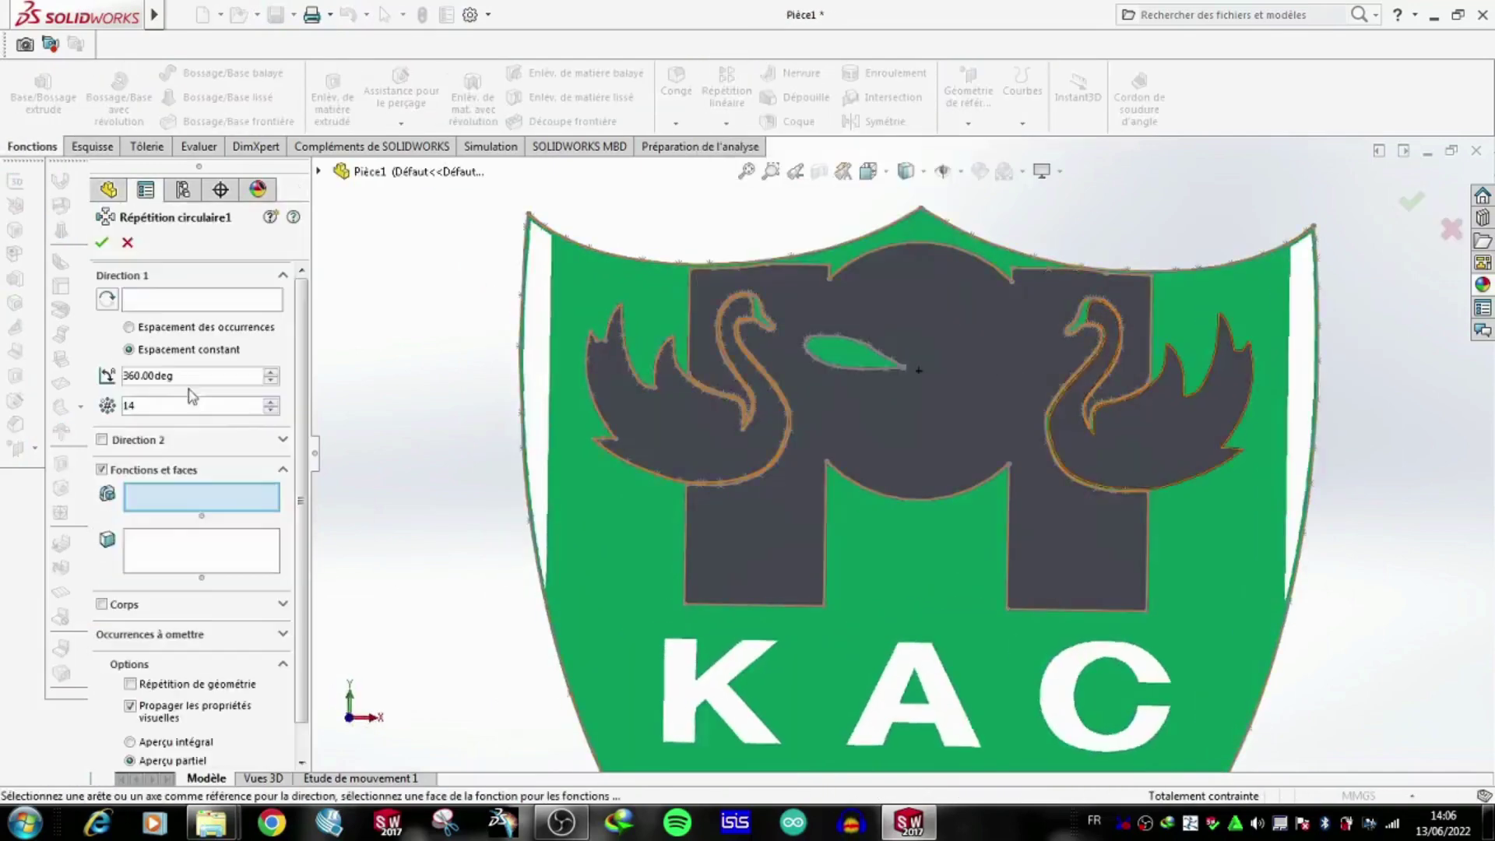
left_click(969, 273)
middle_click_drag(969, 273, 874, 455)
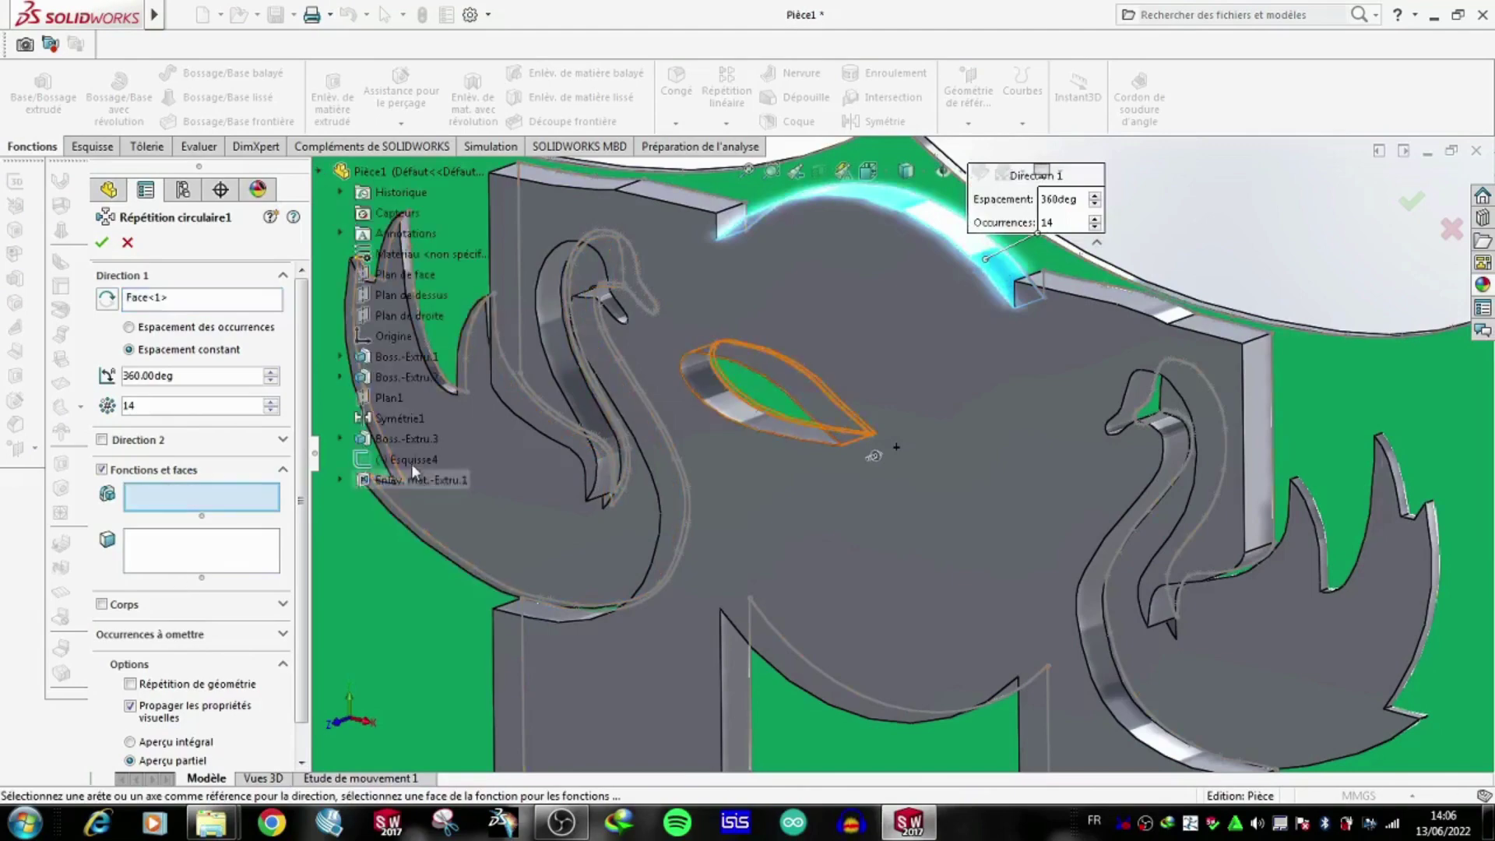
left_click(414, 476)
key("Return")
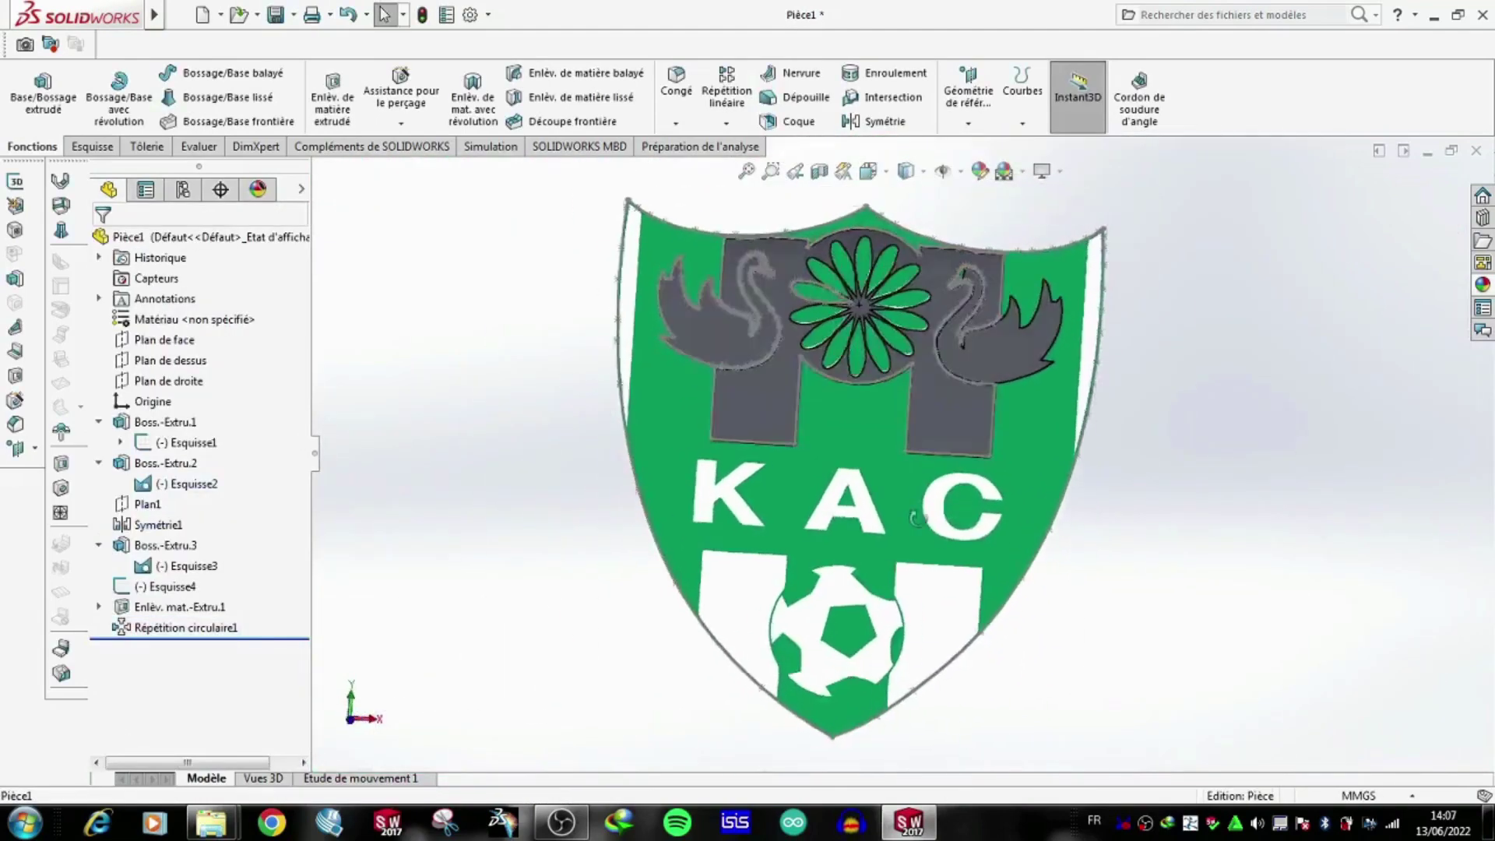
Start a front-plane sketch and trace the K's corners as a straight-line outline.
key("l")
left_click(877, 442)
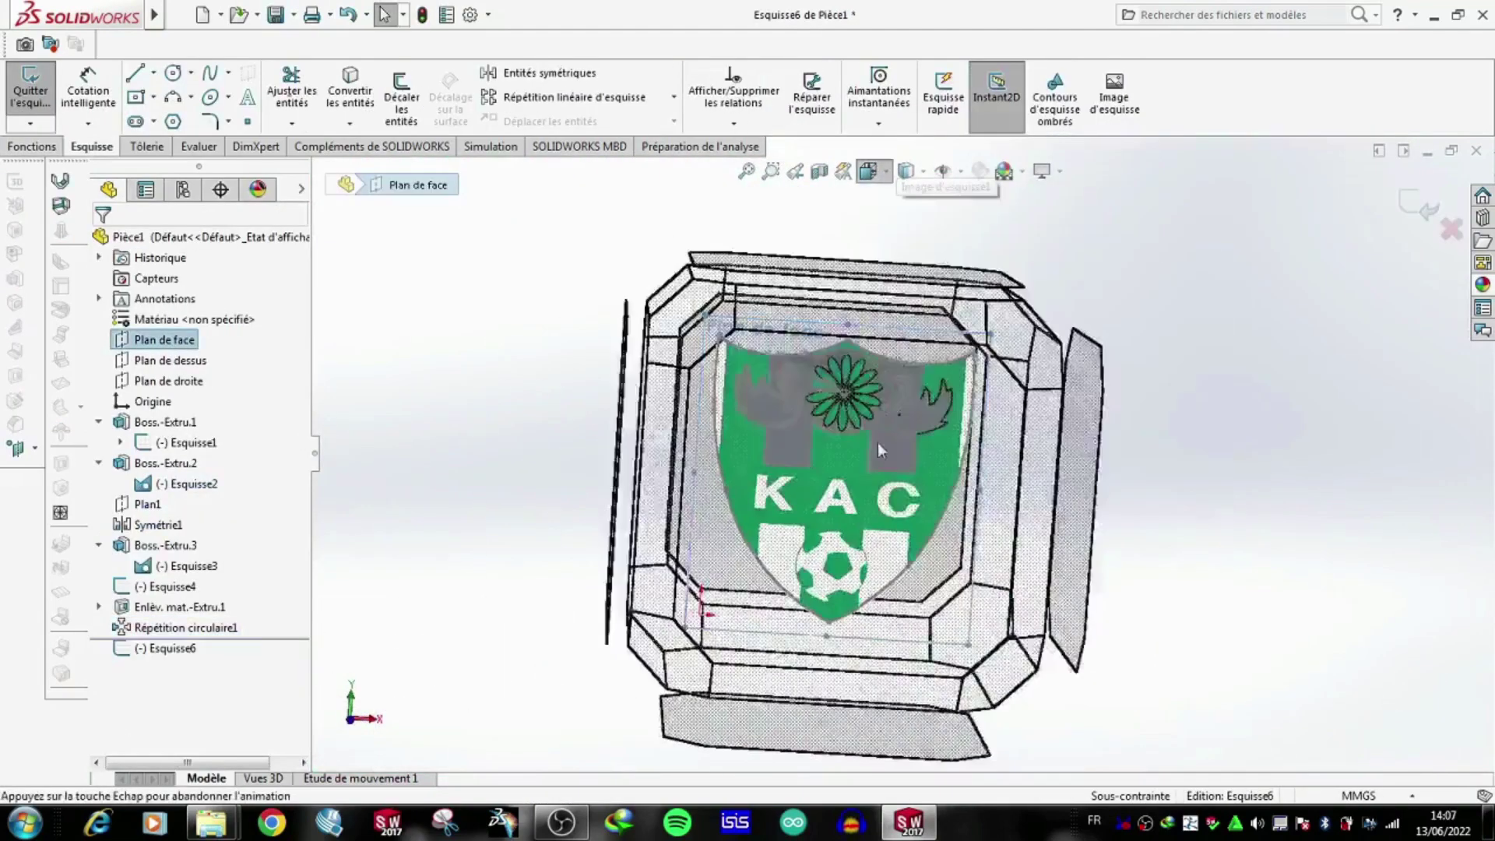
scroll(699, 494, "down", 5)
left_click(725, 667)
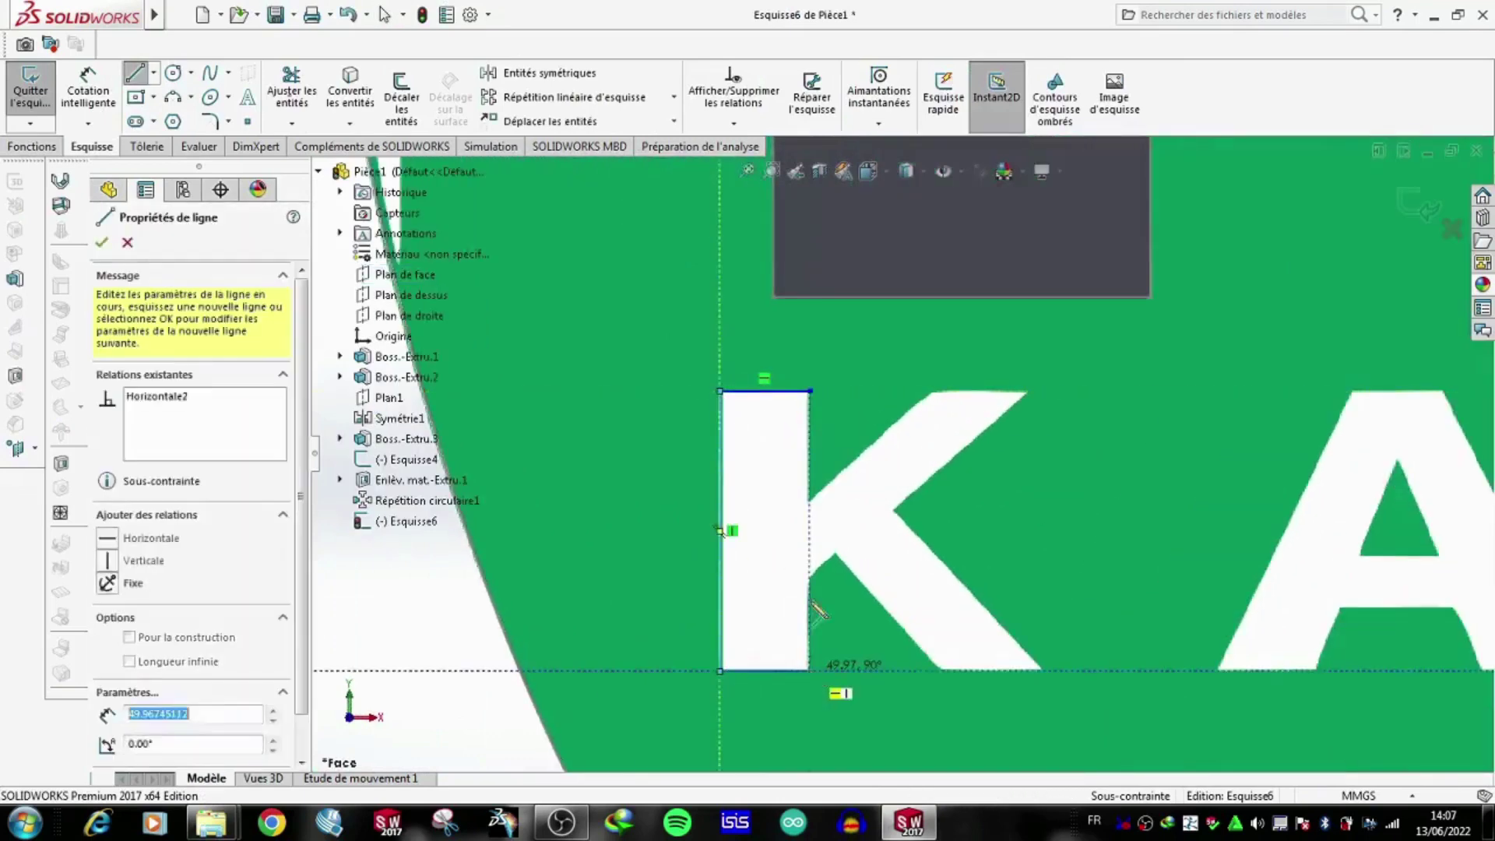
scroll(875, 518, "up", 3)
left_click(841, 535)
left_click(933, 453)
scroll(895, 451, "up", 3)
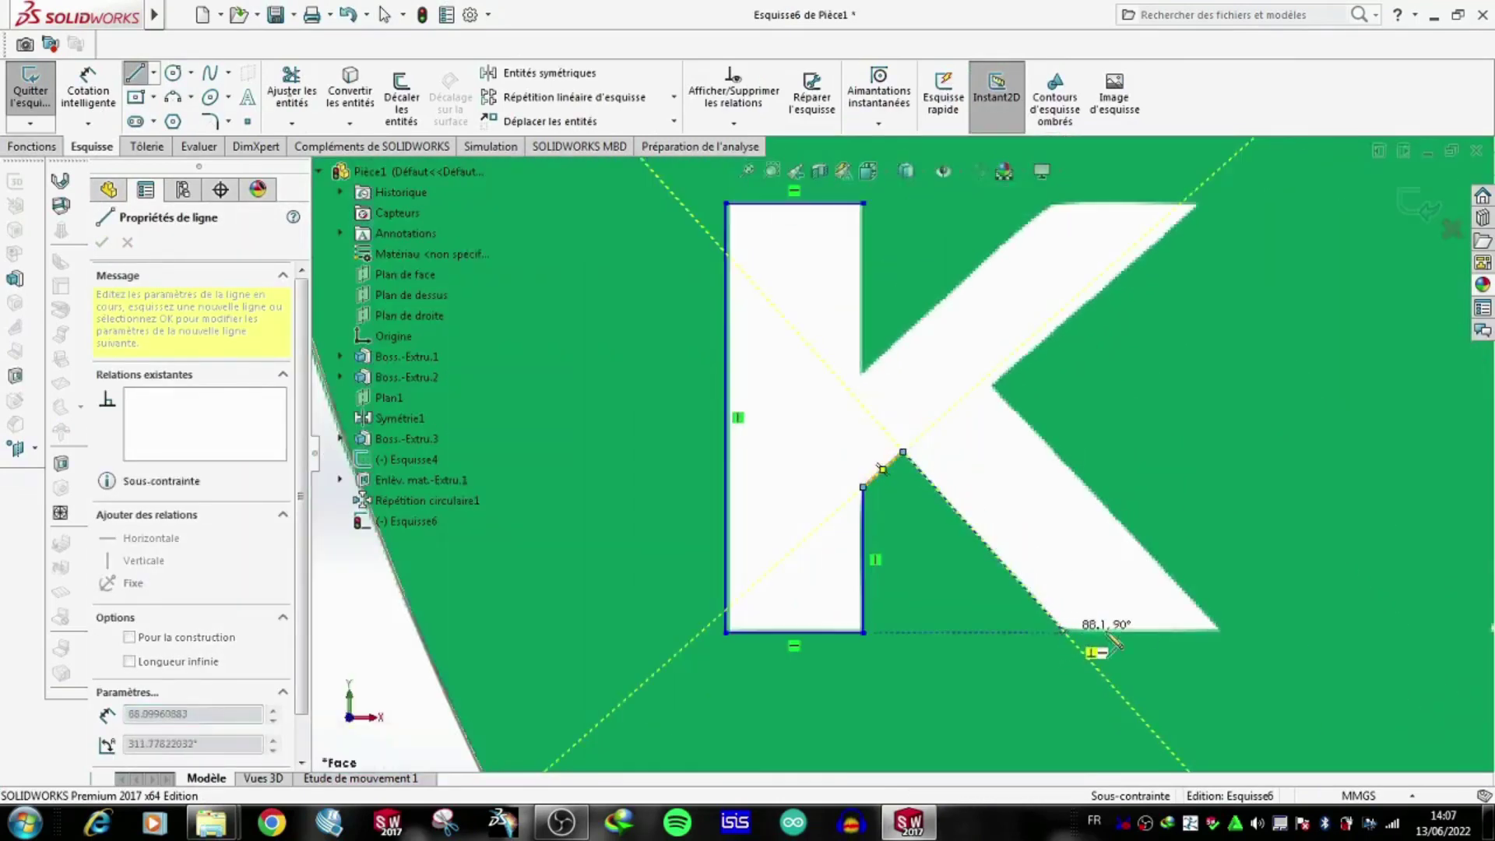
scroll(1209, 220, "down", 4)
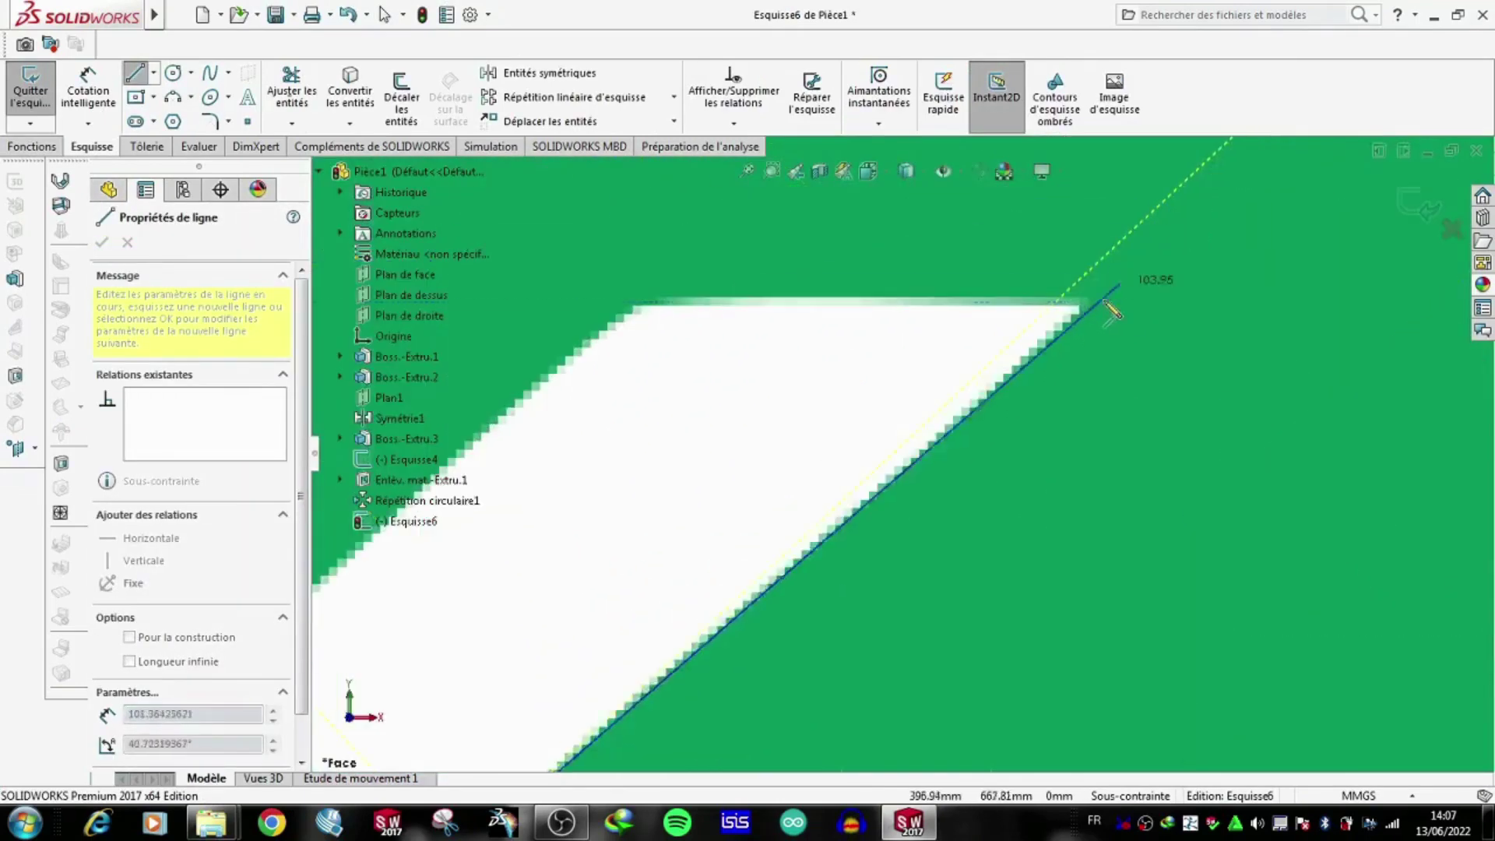
left_click(641, 308)
scroll(646, 311, "up", 3)
scroll(1012, 436, "up", 3)
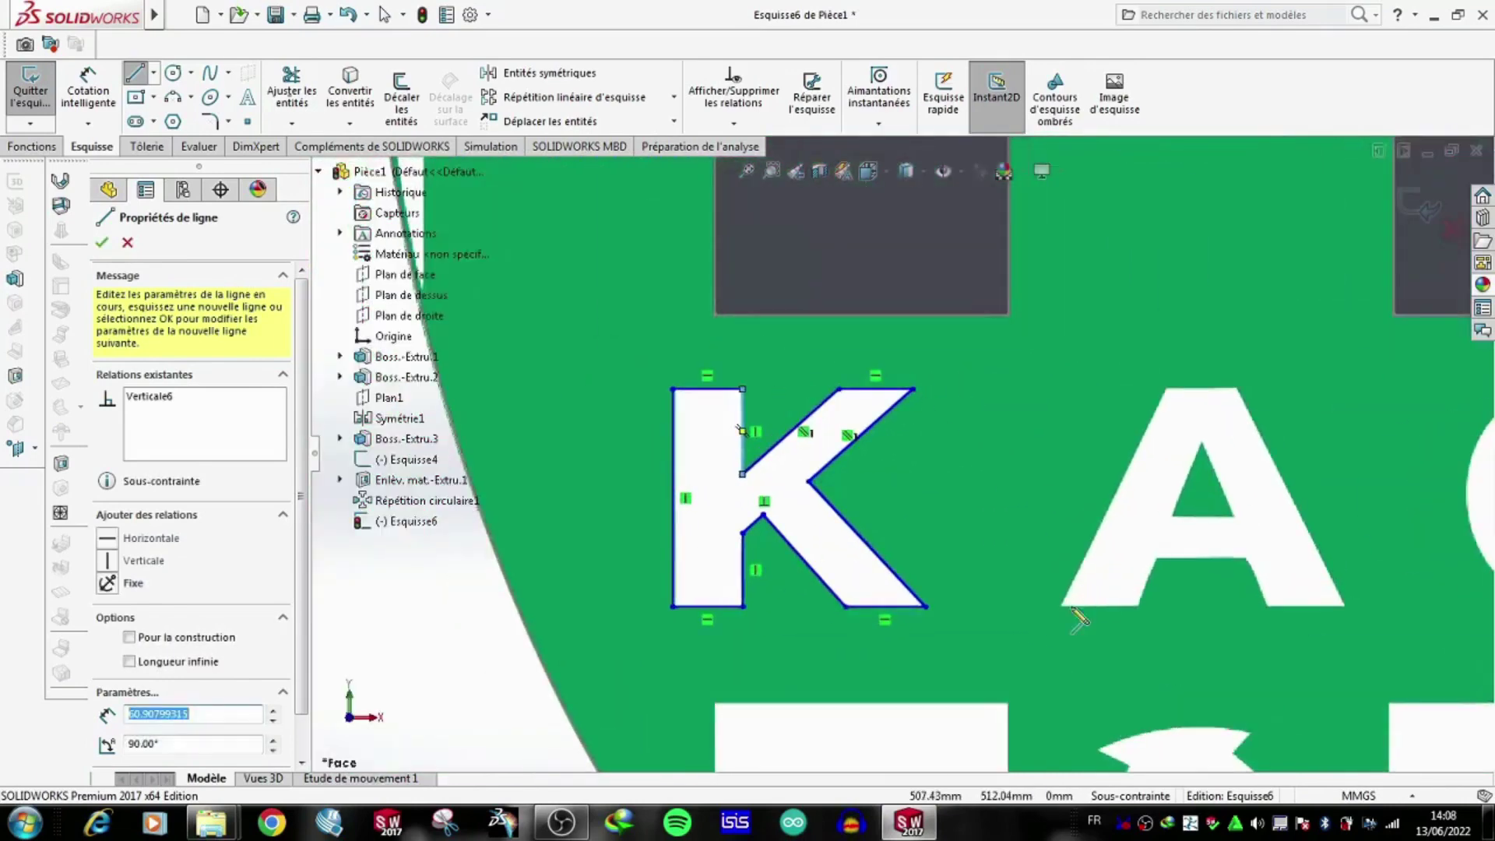
Trace the A's outer outline with straight lines and close it.
left_click(1167, 390)
scroll(1167, 390, "down", 3)
left_click(1191, 191)
scroll(1191, 191, "up", 3)
scroll(1090, 588, "down", 2)
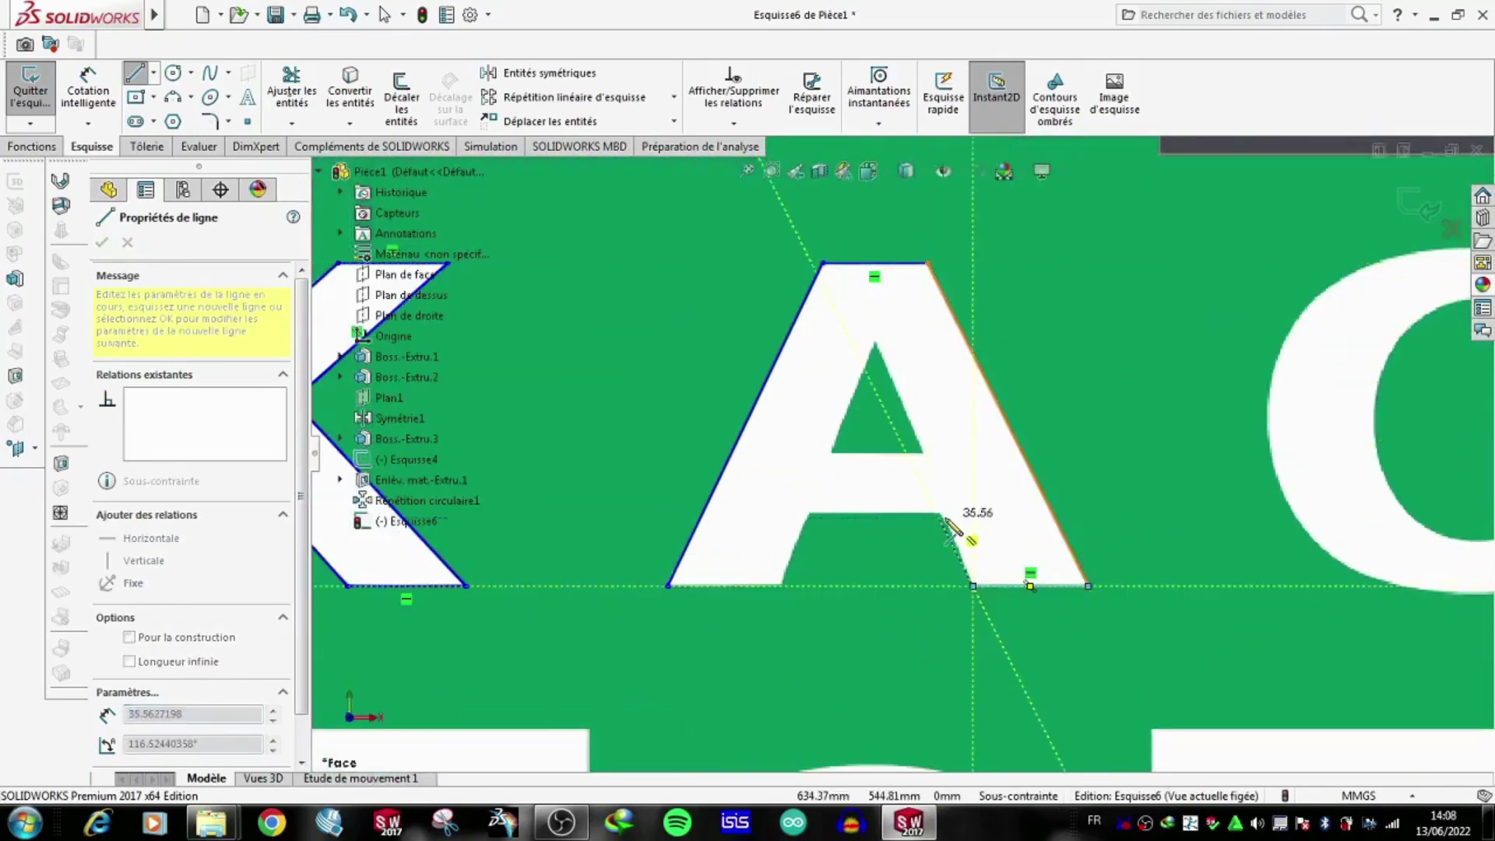
scroll(951, 527, "down", 3)
left_click(351, 648)
scroll(352, 648, "up", 3)
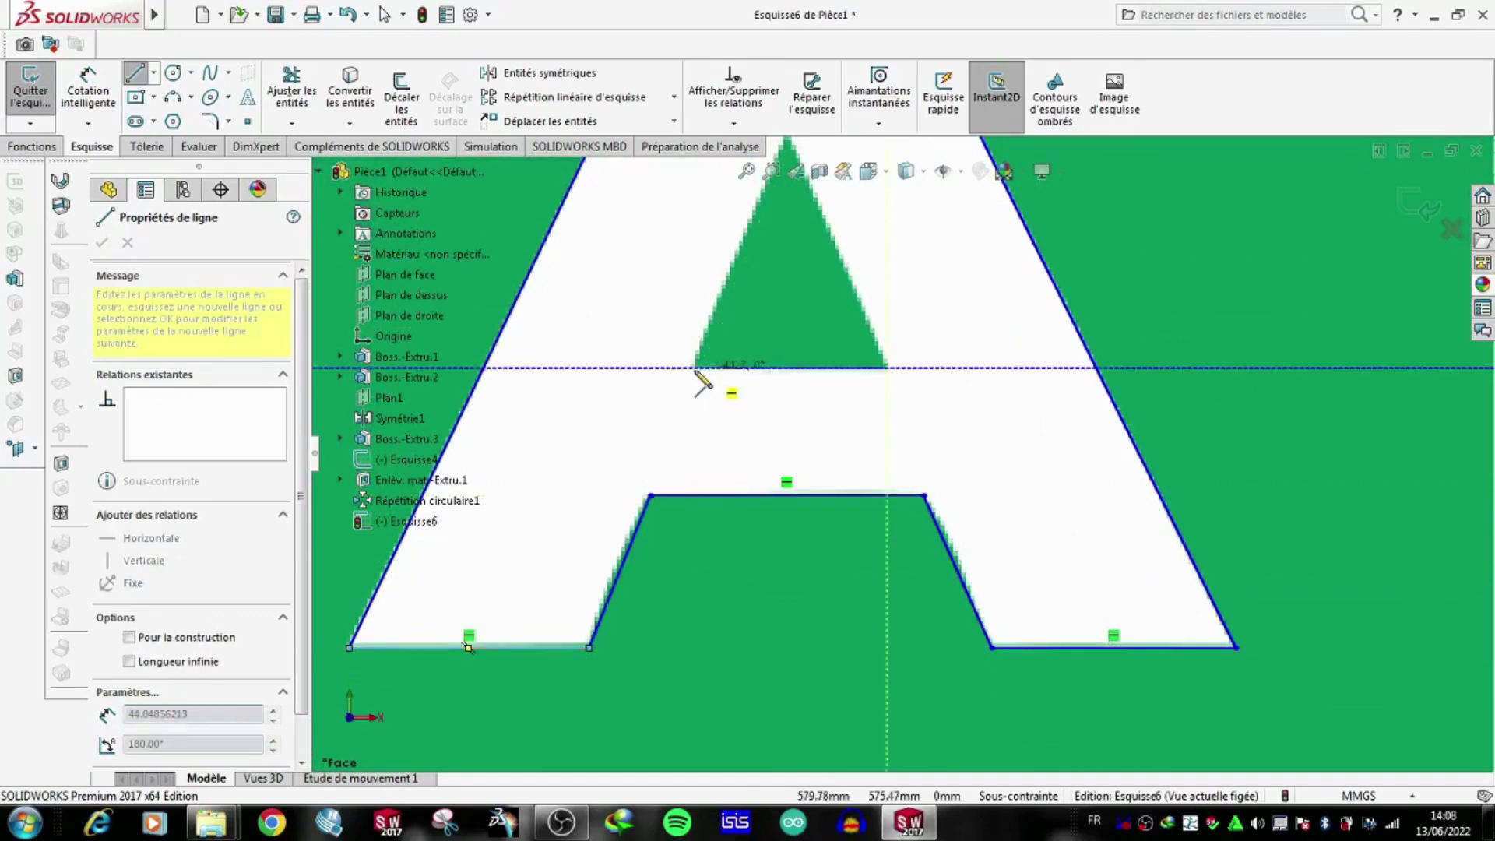
Outline the inner triangle of the A with lines.
left_click(857, 294)
scroll(856, 294, "down", 3)
left_click(1061, 657)
scroll(1061, 657, "up", 3)
scroll(1199, 588, "down", 3)
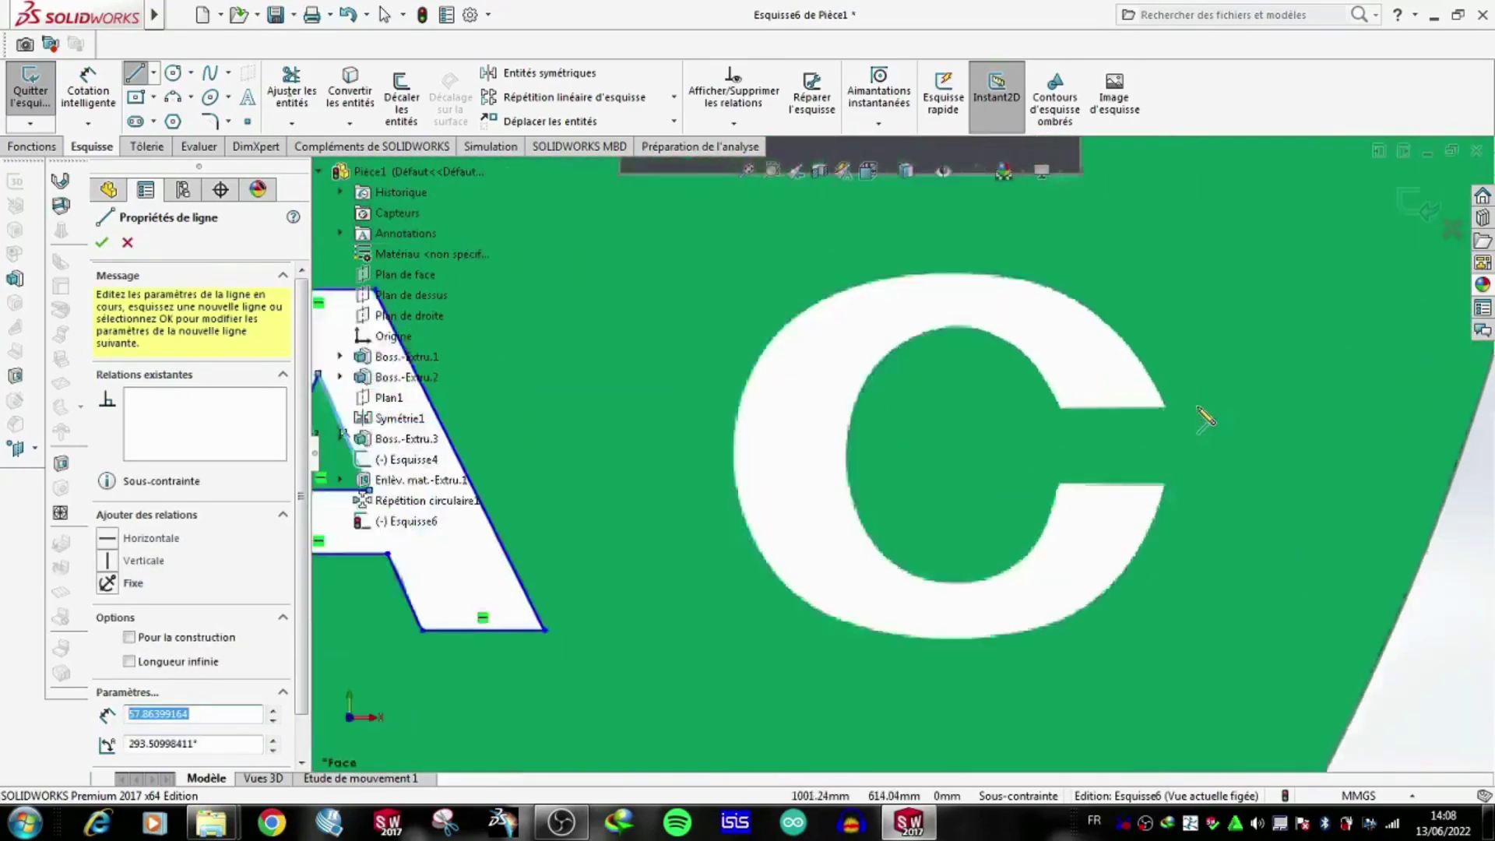
scroll(876, 448, "down", 2)
Draw the straight edge of the C's lower notch as a separate line.
key("Escape")
left_click(1048, 585)
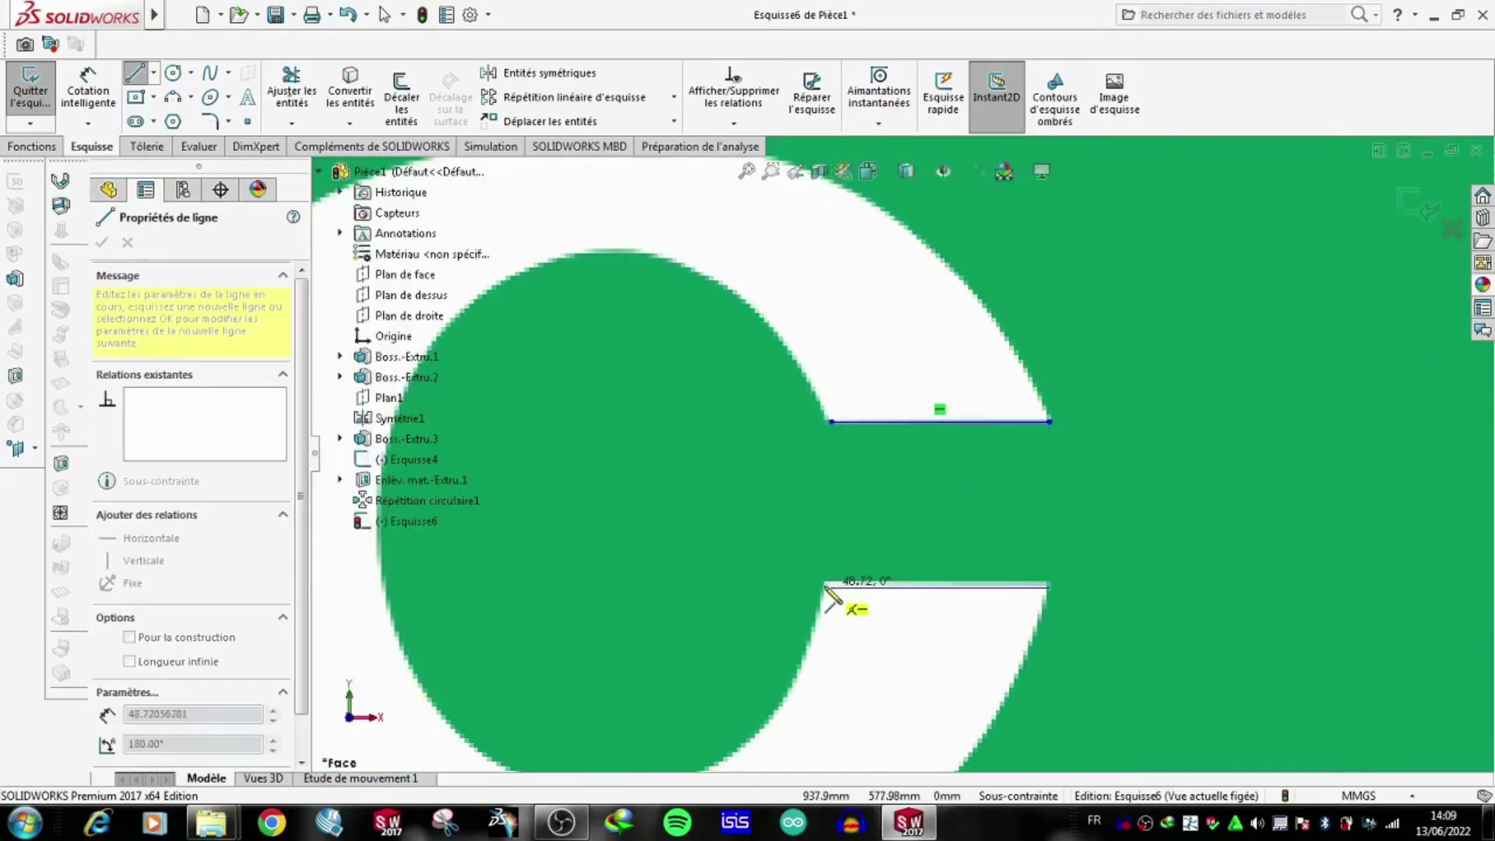
left_click(825, 586)
scroll(895, 506, "up", 2)
scroll(973, 467, "down", 2)
Trace the C's outer curve with a spline, ending at the notch's inner corner.
left_click(210, 73)
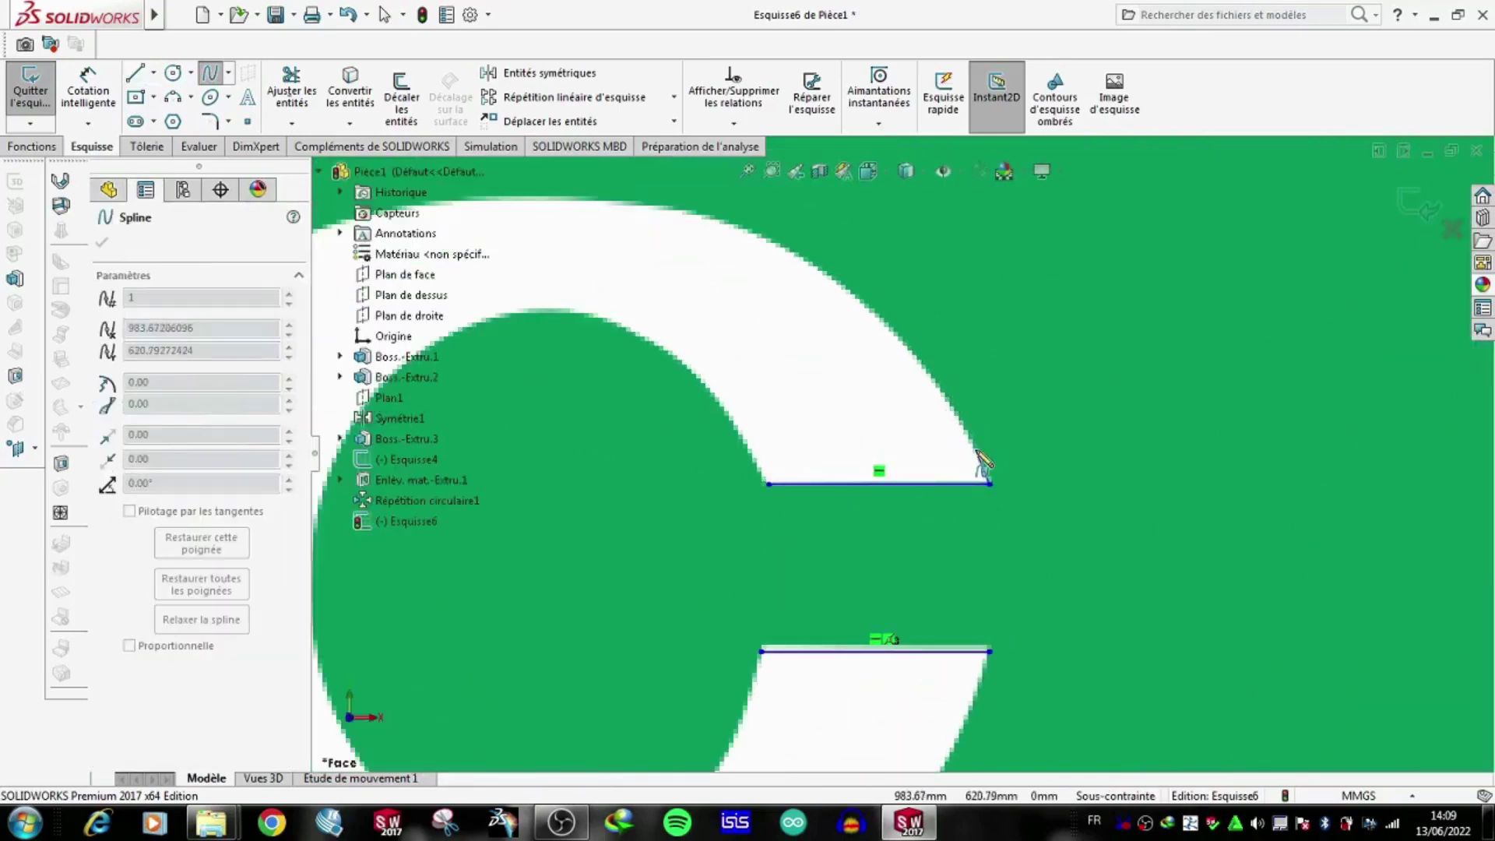
scroll(733, 276, "up", 1)
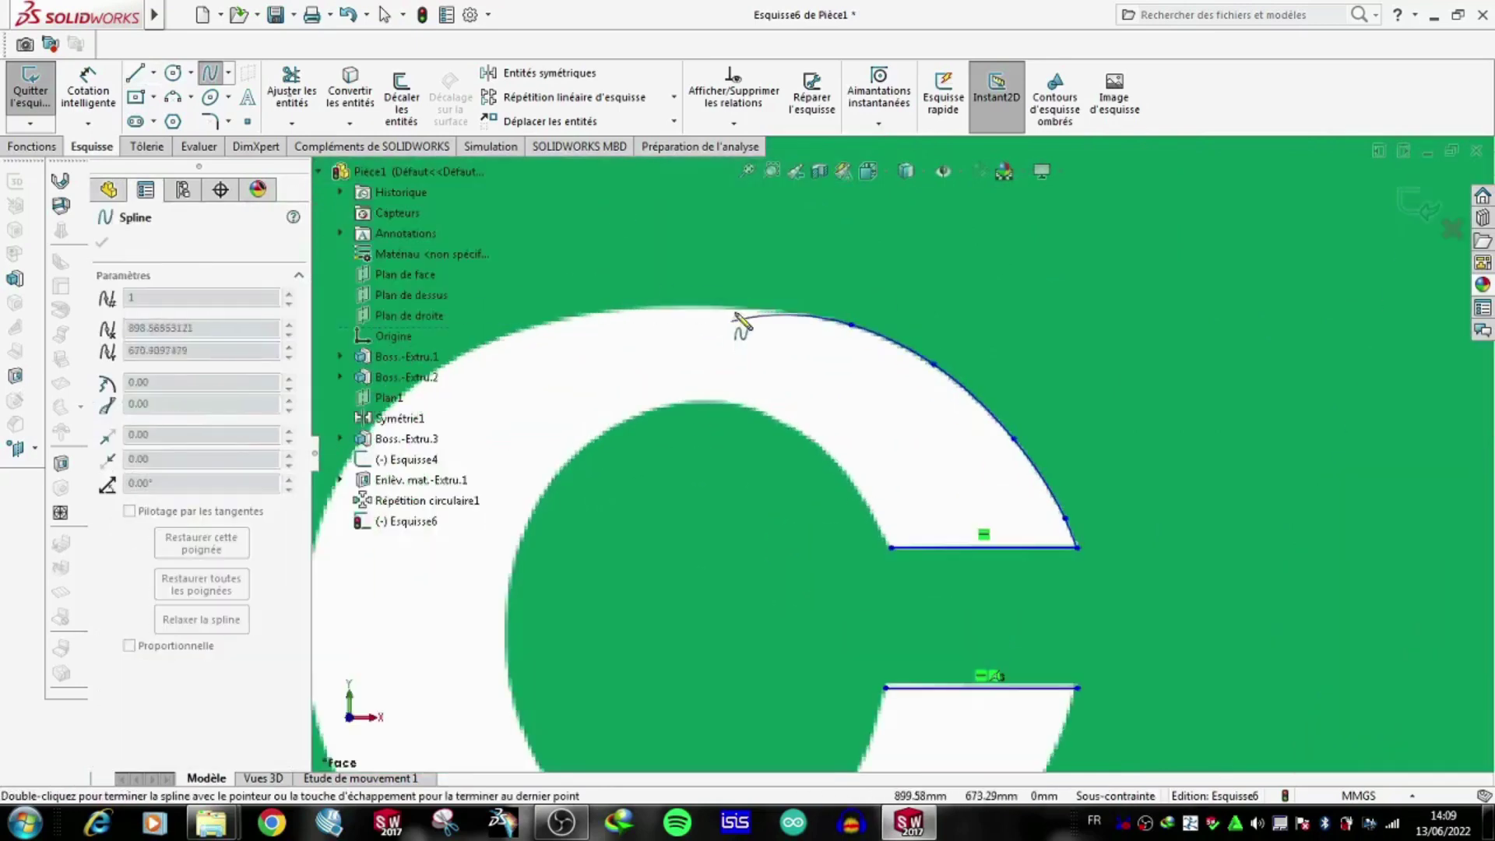
left_click(569, 314)
scroll(570, 315, "up", 1)
scroll(563, 435, "down", 1)
left_click(499, 510)
scroll(545, 544, "up", 1)
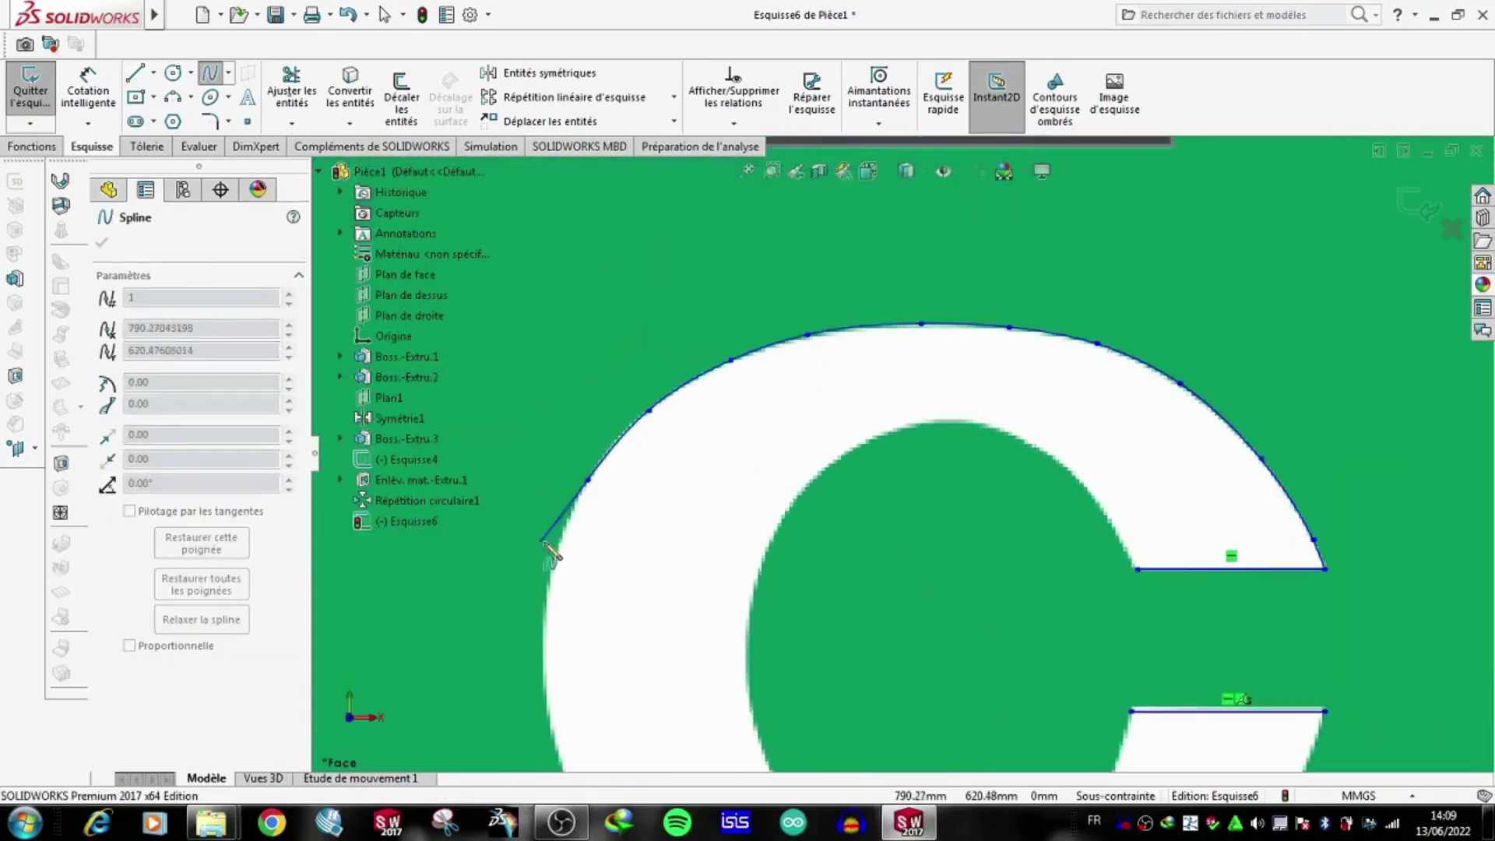
scroll(551, 551, "down", 1)
left_click(607, 657)
scroll(607, 657, "up", 2)
scroll(817, 696, "down", 1)
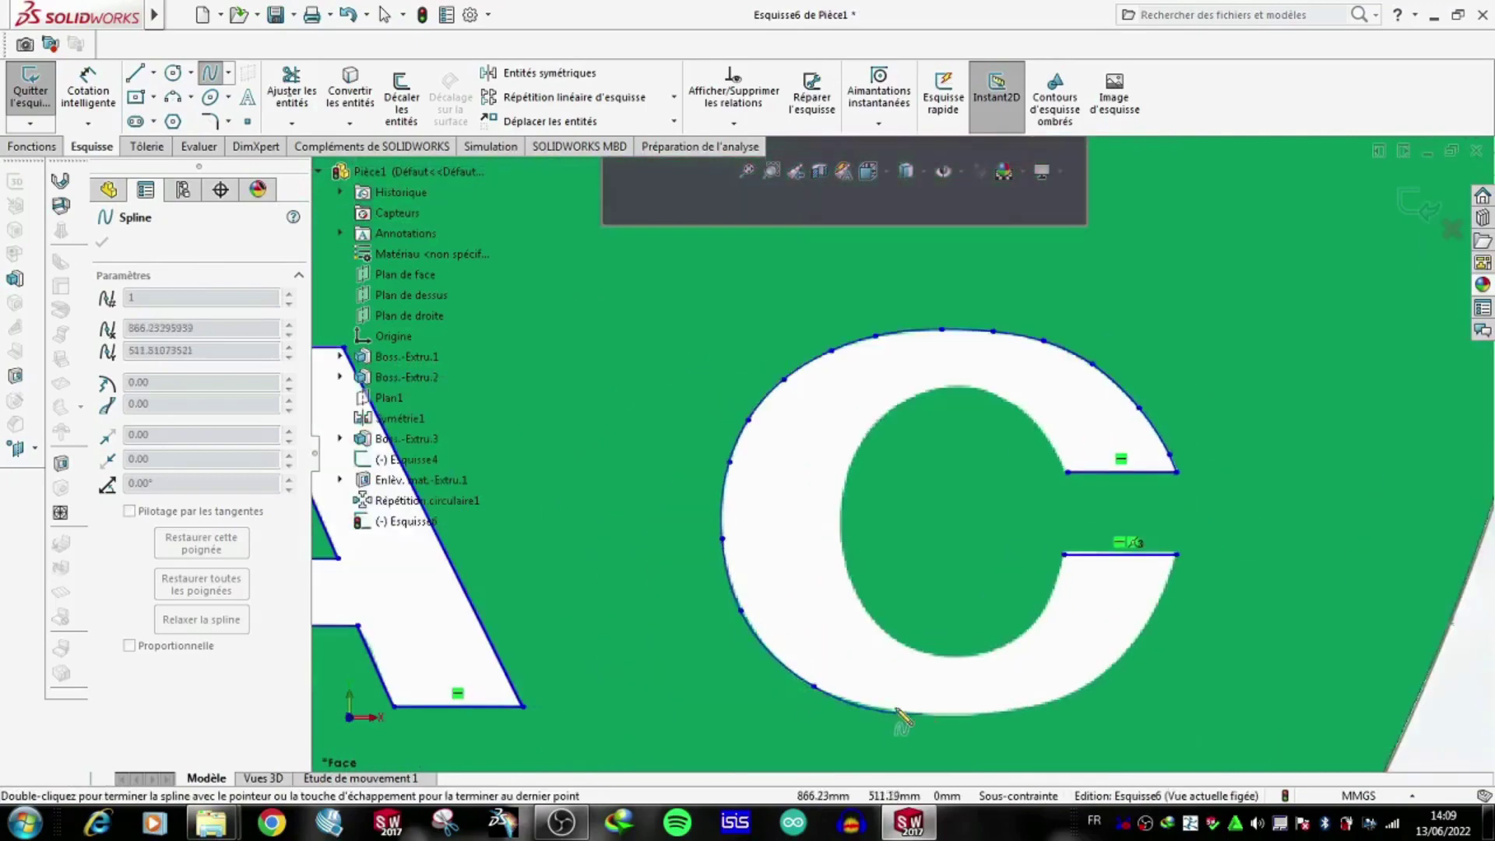
scroll(897, 712, "down", 2)
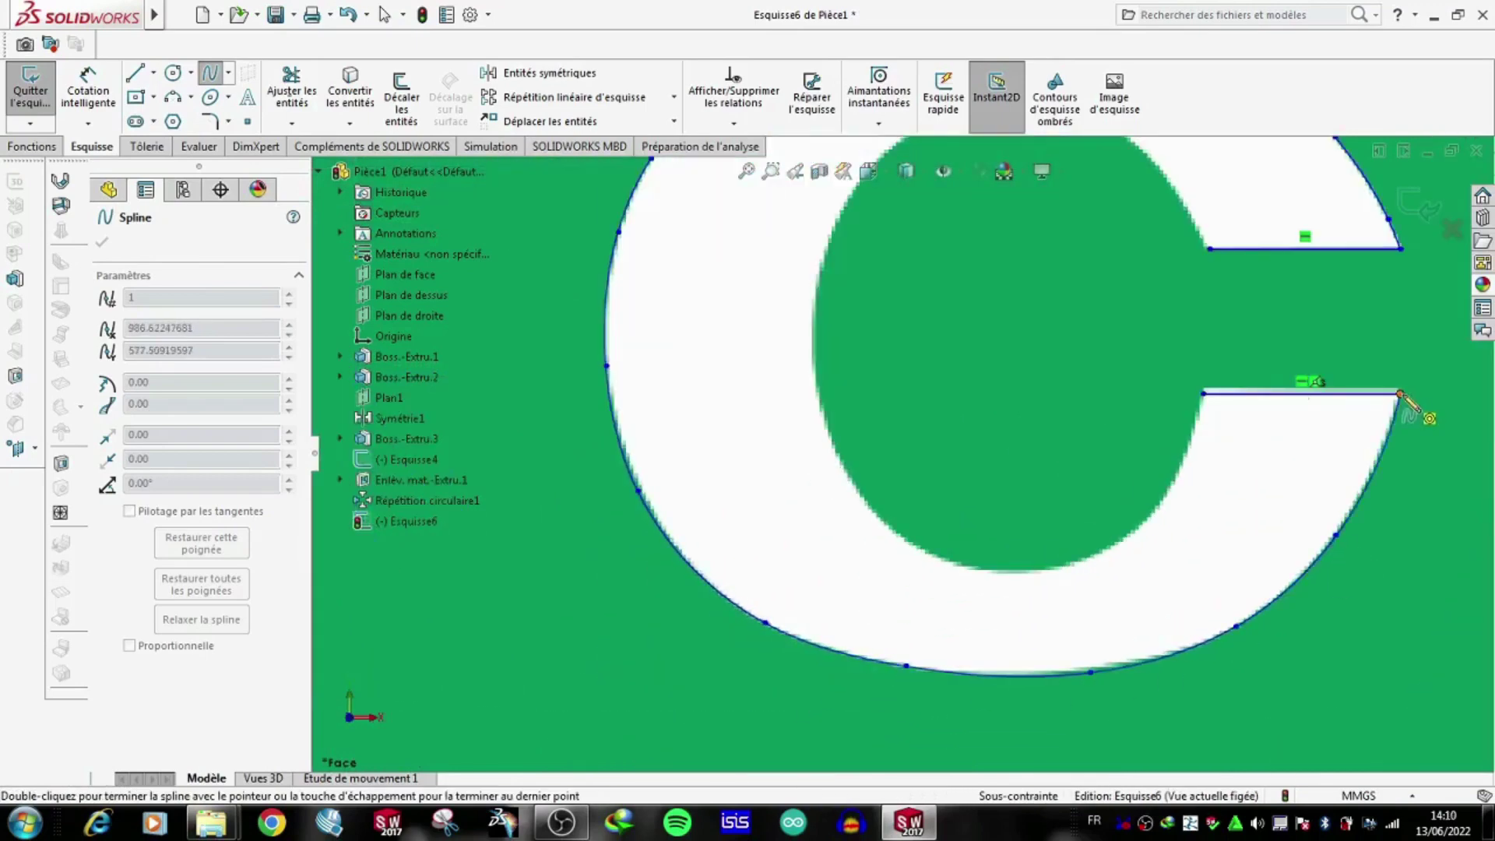
scroll(1401, 397, "up", 2)
scroll(1074, 324, "down", 2)
left_click(1074, 323)
Trace the C's inner arc with a spline down to its lower end.
scroll(1012, 404, "down", 1)
left_click(934, 373)
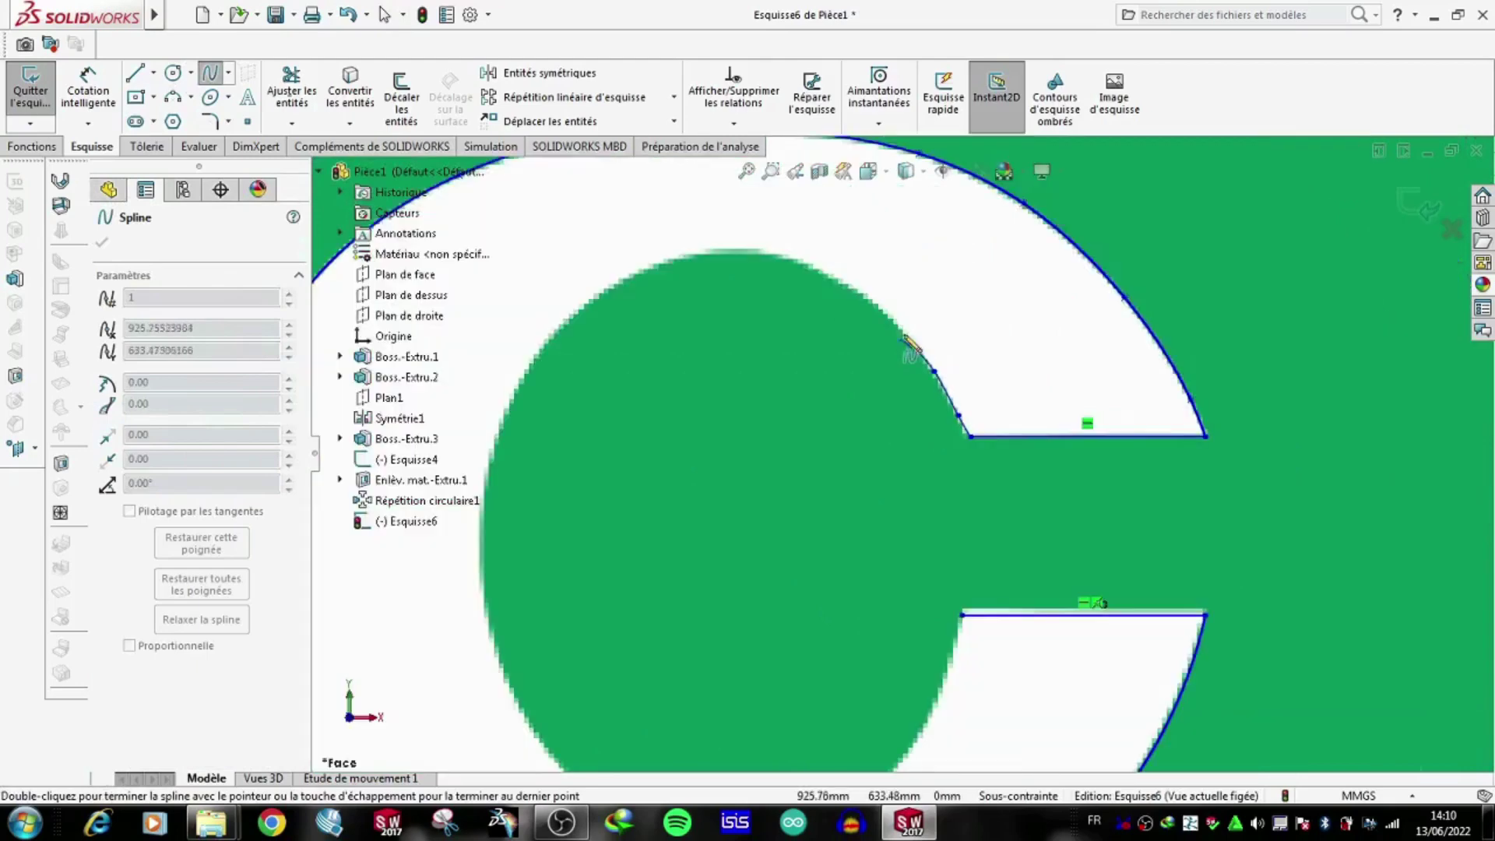
left_click(824, 270)
scroll(825, 272, "down", 2)
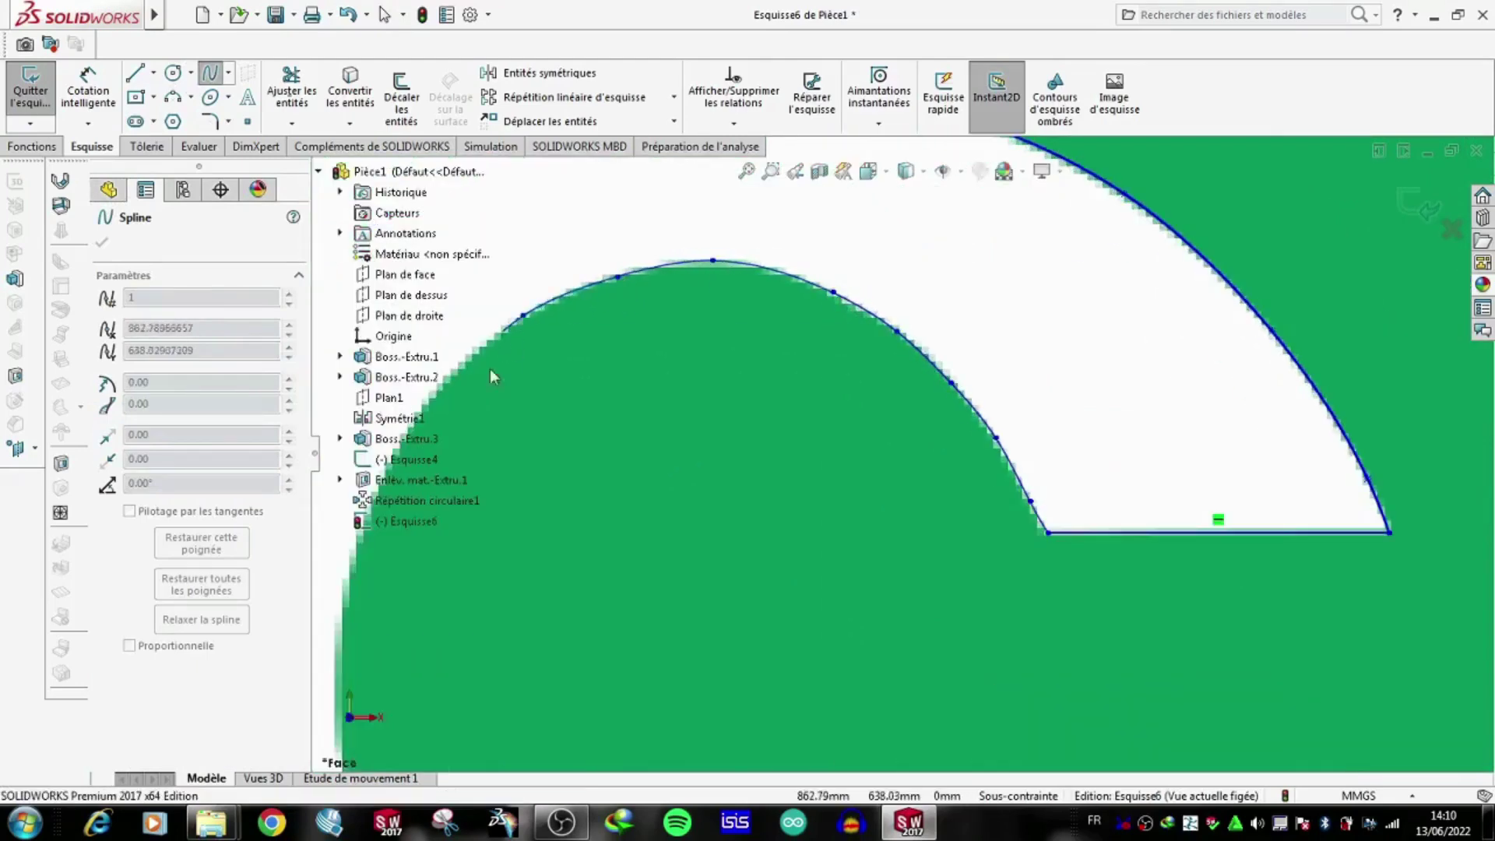
scroll(685, 413, "up", 2)
left_click(589, 691)
scroll(646, 688, "up", 2)
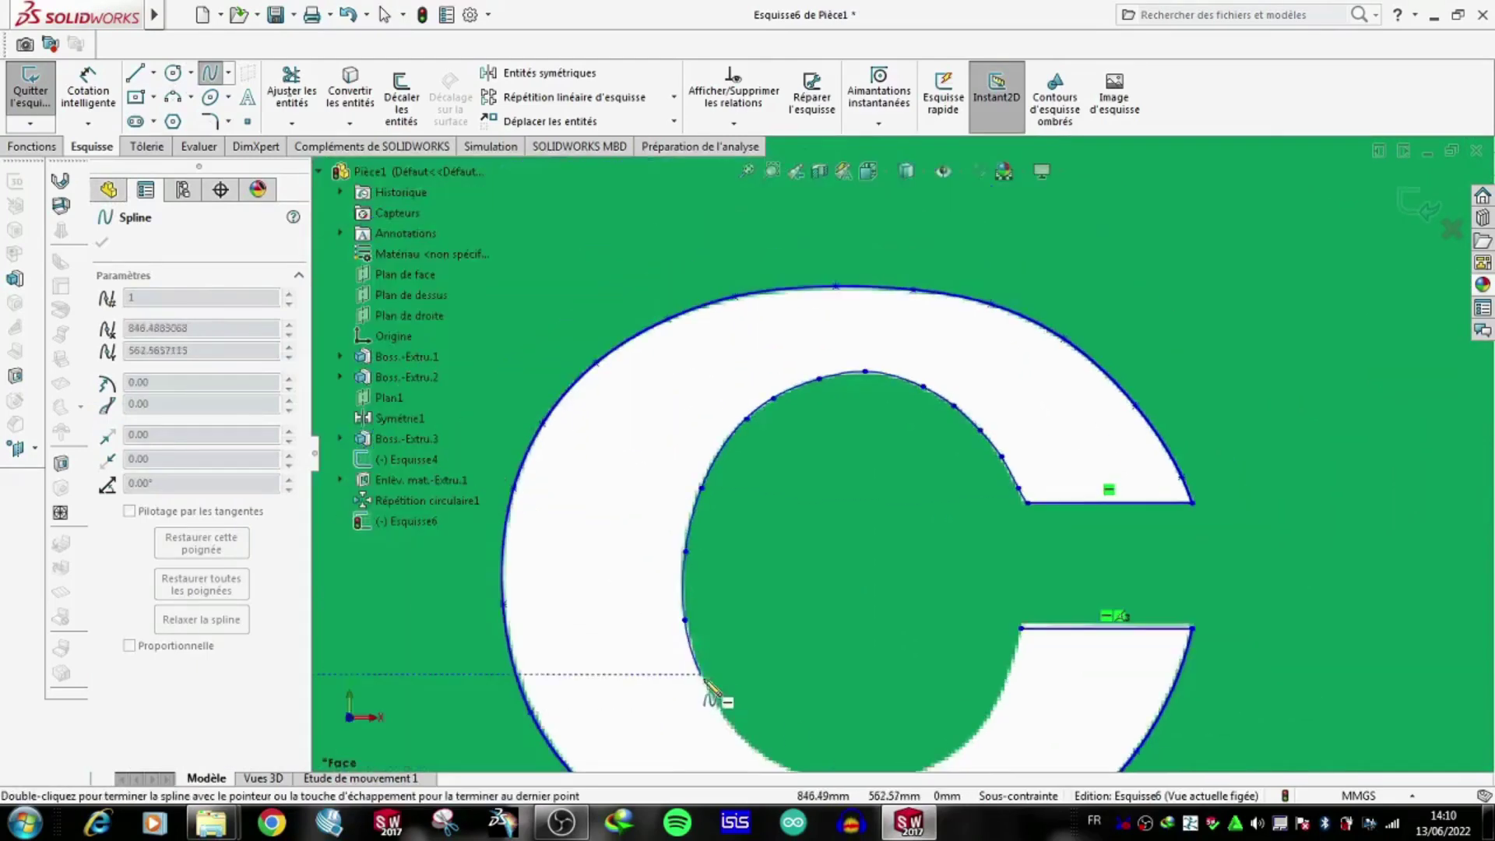
left_click(745, 742)
scroll(746, 744, "down", 2)
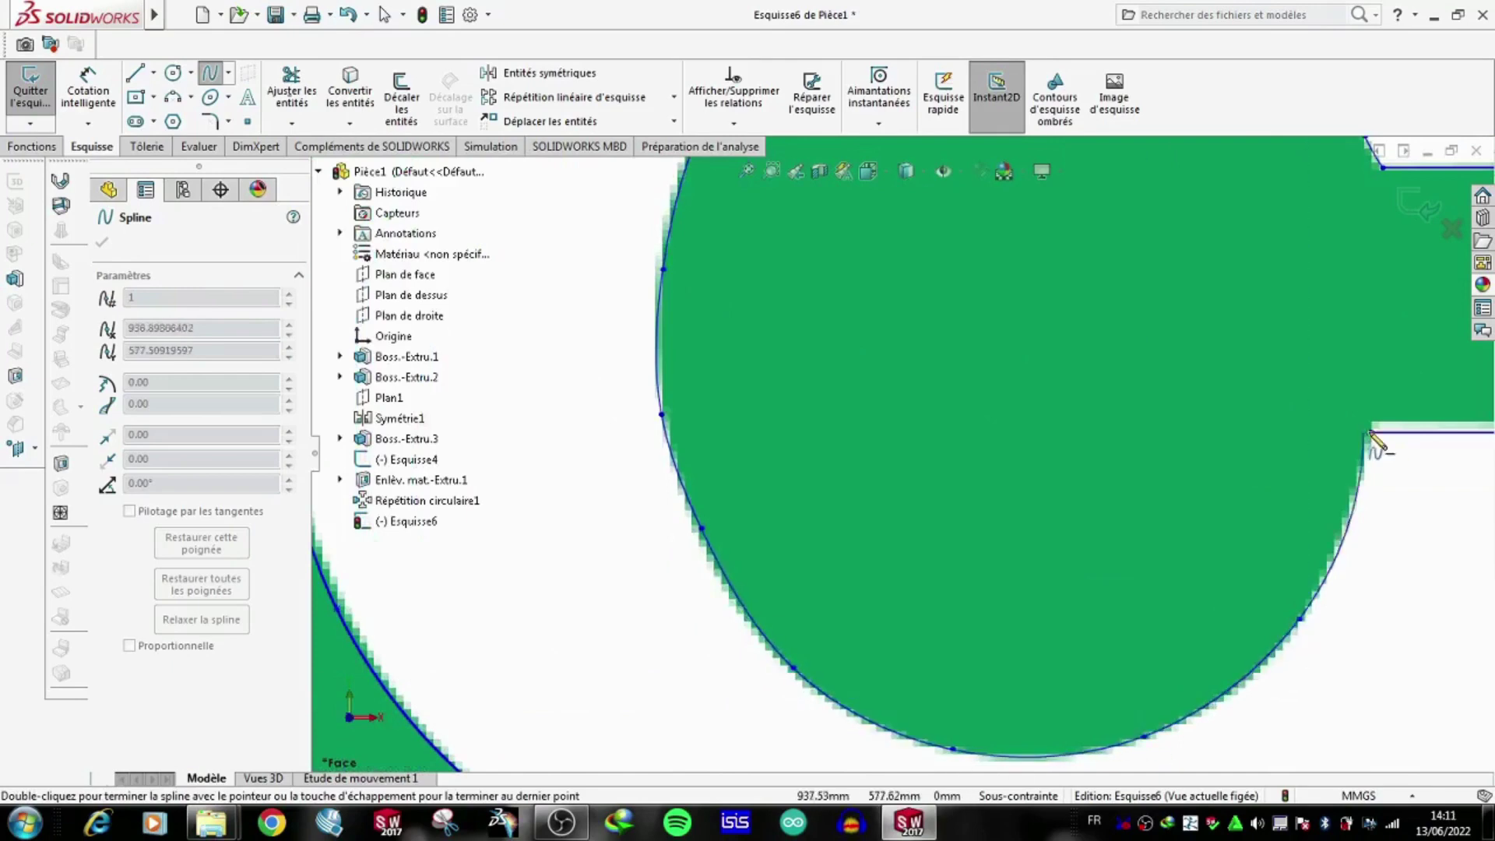
scroll(1371, 439, "up", 5)
scroll(905, 644, "up", 1)
scroll(906, 645, "down", 2)
Draw a line from the rectangle's top-right corner down to the shield's arc.
key("l")
scroll(905, 645, "down", 2)
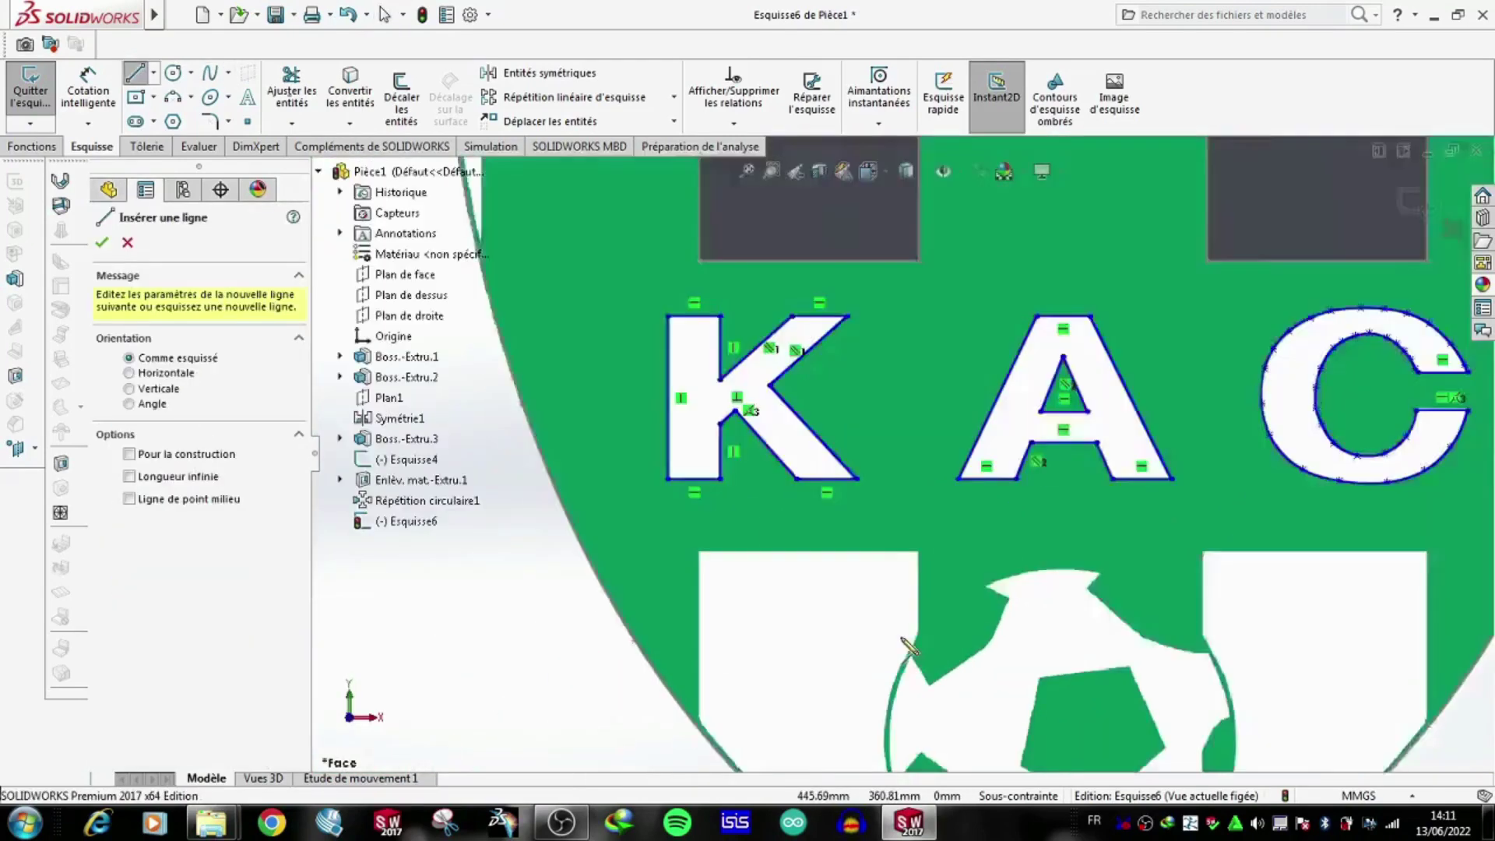
scroll(903, 643, "down", 1)
left_click(918, 401)
scroll(655, 612, "down", 1)
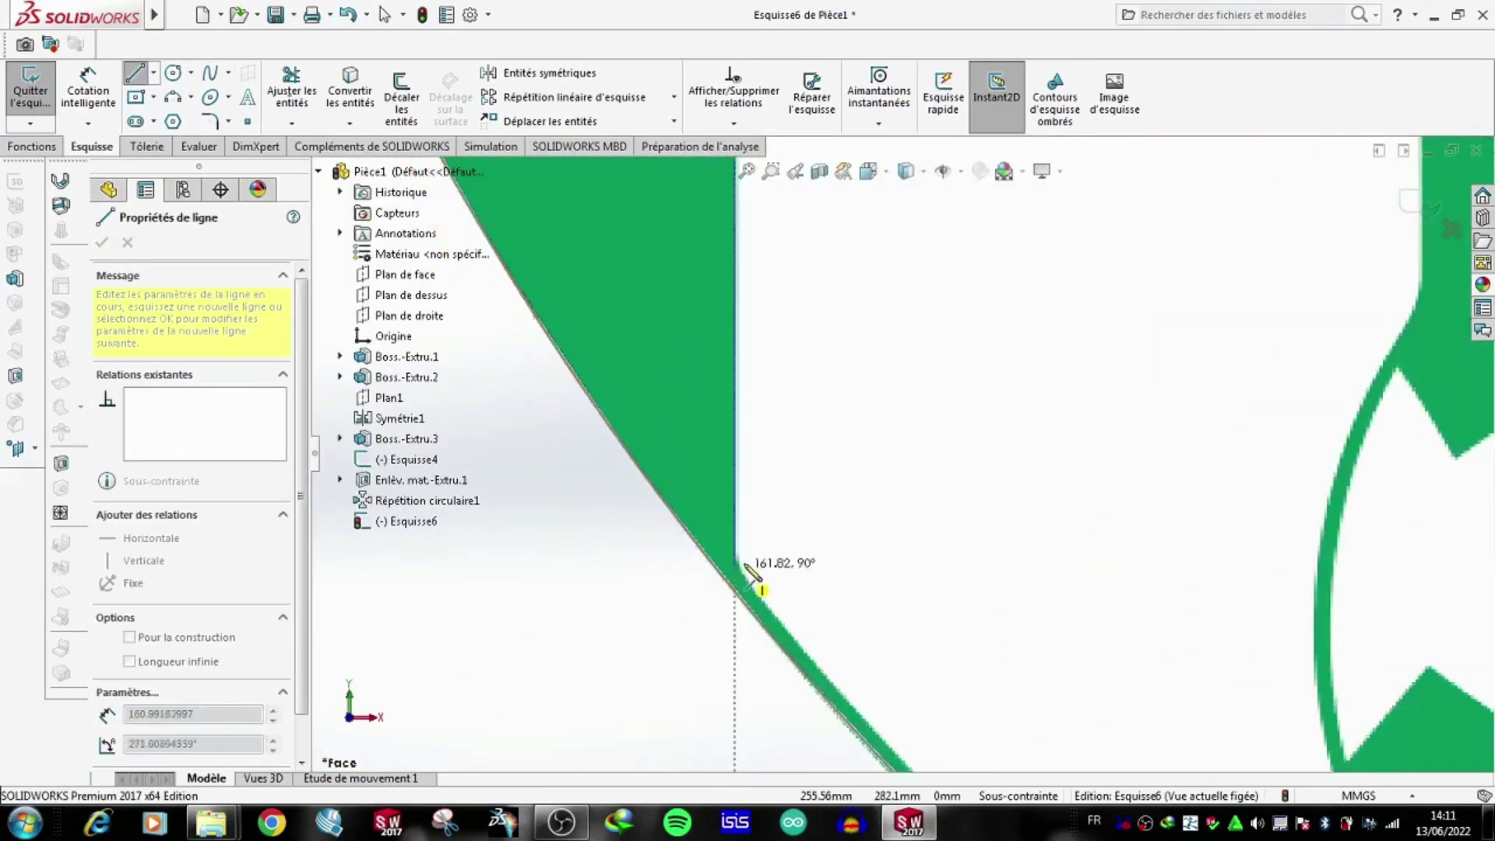
double_click(734, 591)
scroll(898, 283, "up", 2)
scroll(1004, 436, "down", 2)
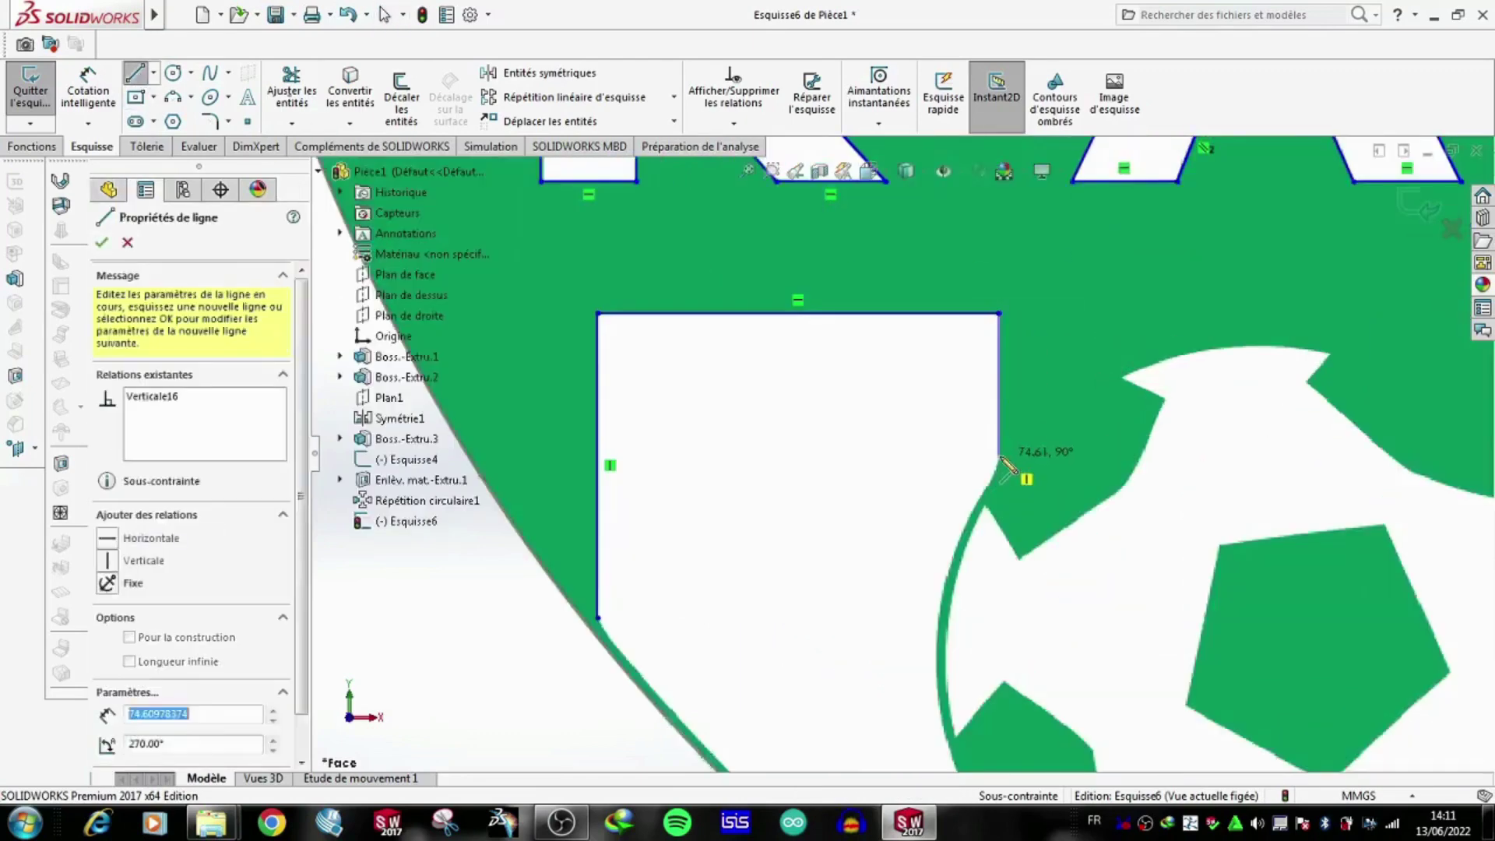
scroll(1004, 436, "up", 3)
Trace a spline from the white panel's corner along the shield's curved edge.
left_click(727, 560)
scroll(727, 560, "down", 3)
left_click(817, 464)
scroll(996, 697, "up", 2)
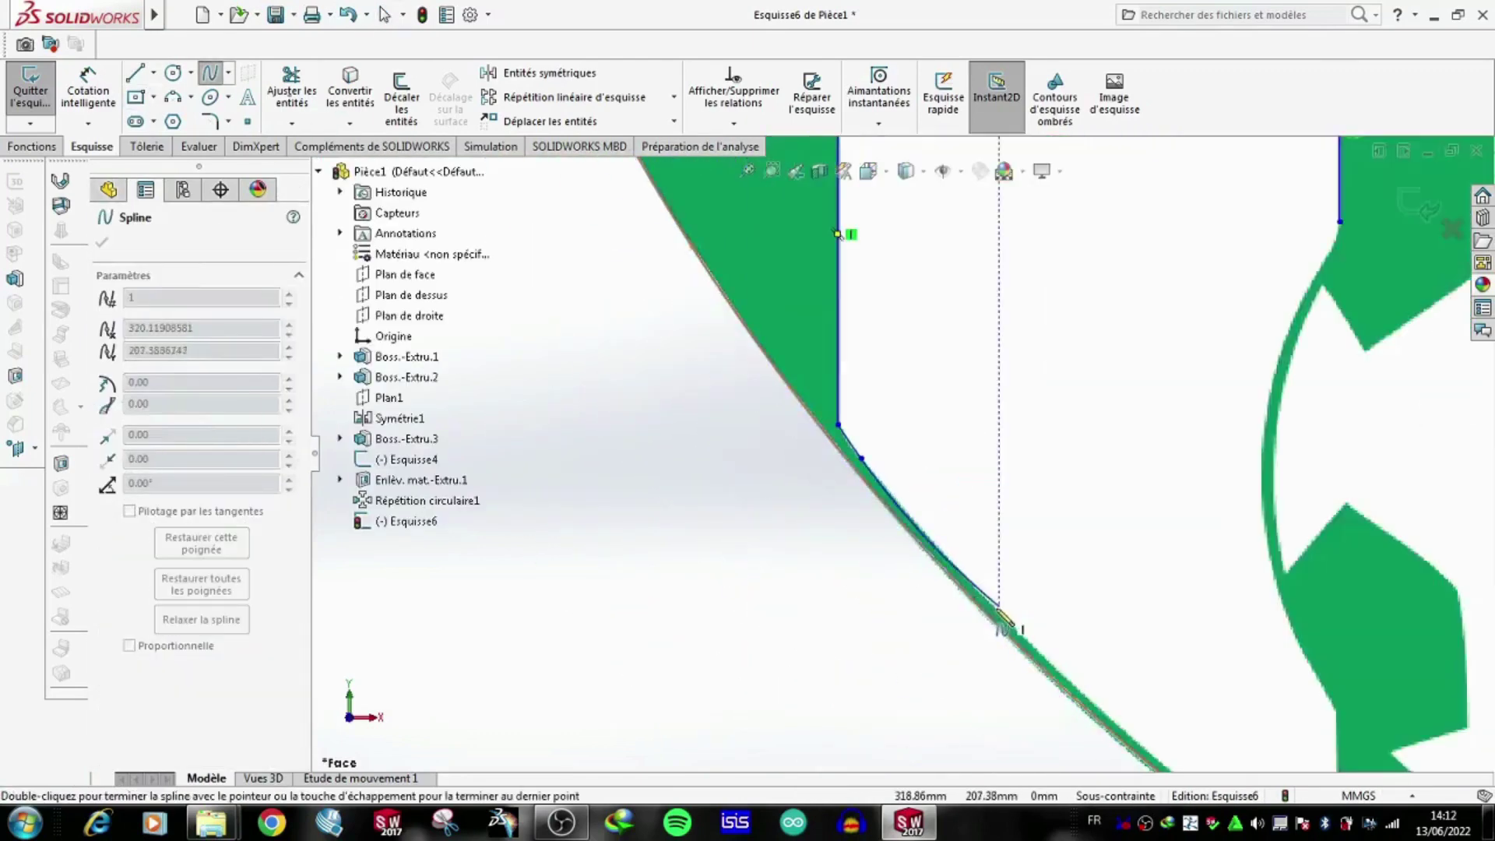
scroll(996, 697, "up", 2)
scroll(1012, 685, "down", 2)
left_click(897, 477)
scroll(1203, 709, "down", 2)
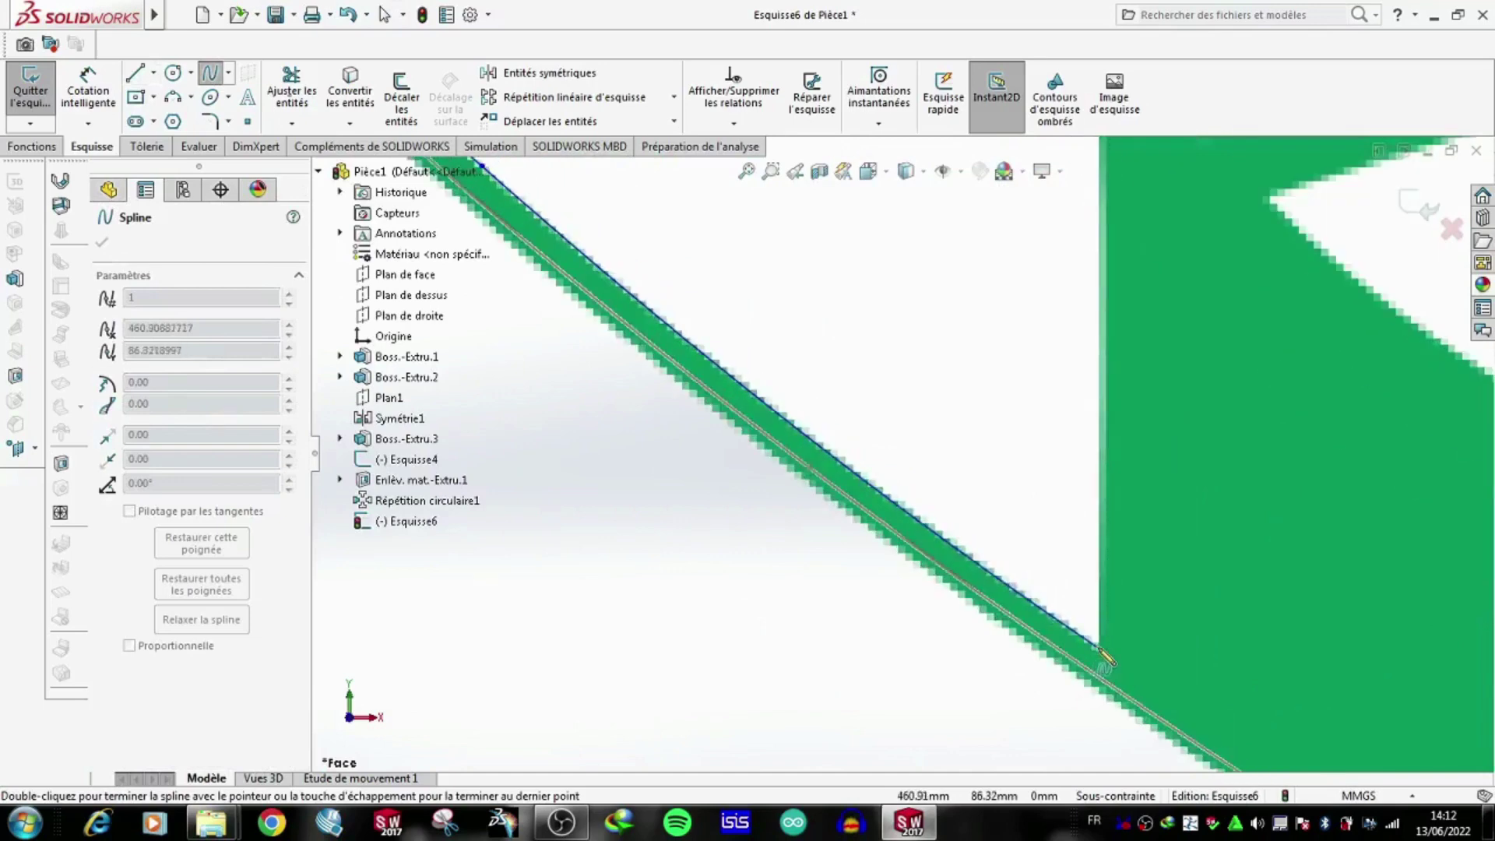
scroll(1128, 700, "up", 2)
scroll(856, 554, "down", 2)
Add a vertical edge down from the corner and a curve following the ball's outline.
key("l")
left_click_drag(852, 554, 852, 762)
scroll(894, 460, "down", 3)
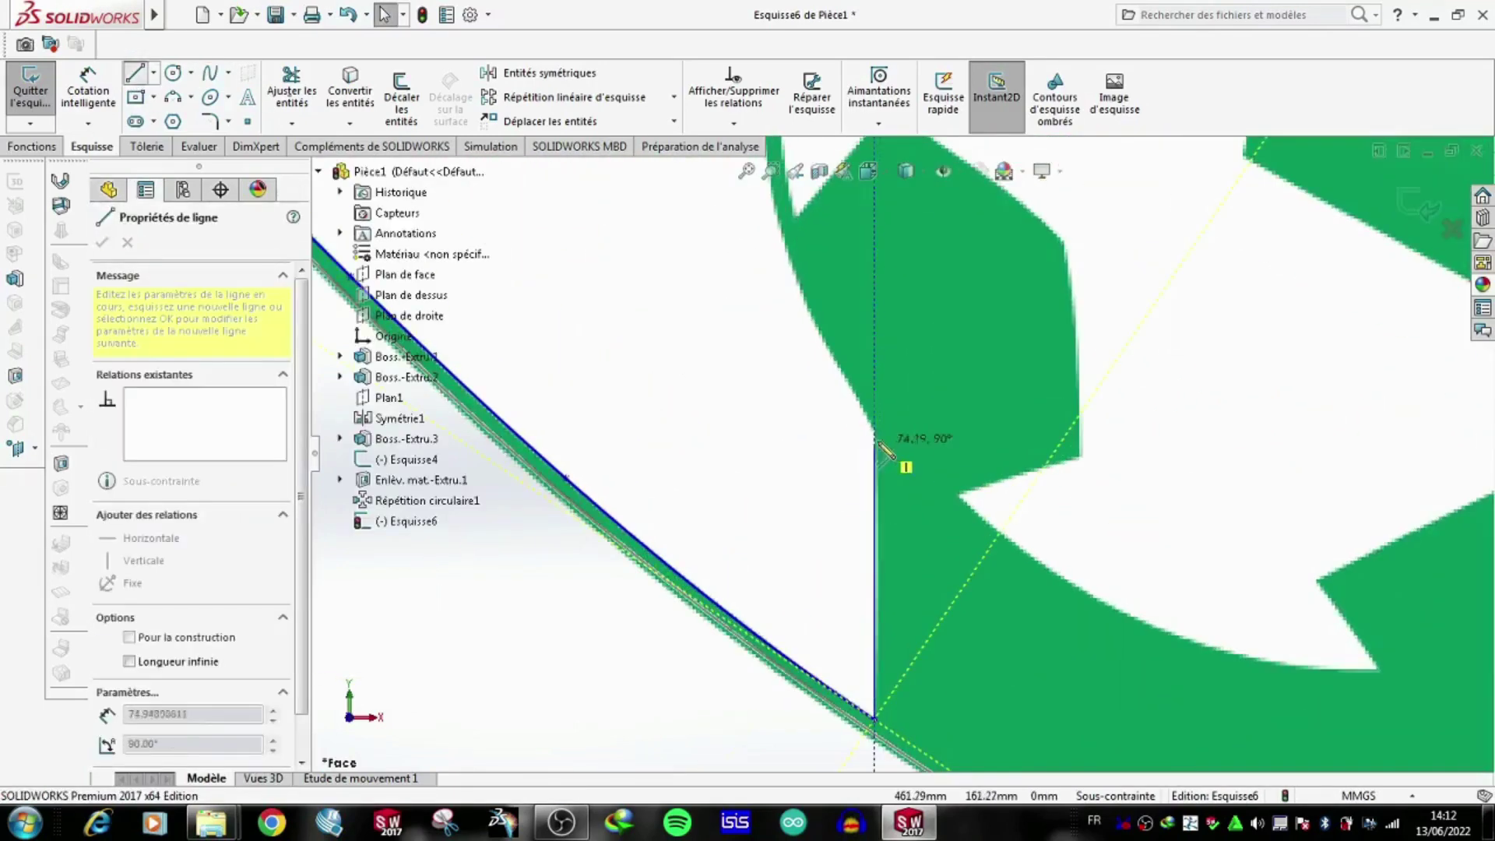
left_click(209, 72)
scroll(945, 545, "down", 3)
scroll(942, 543, "up", 3)
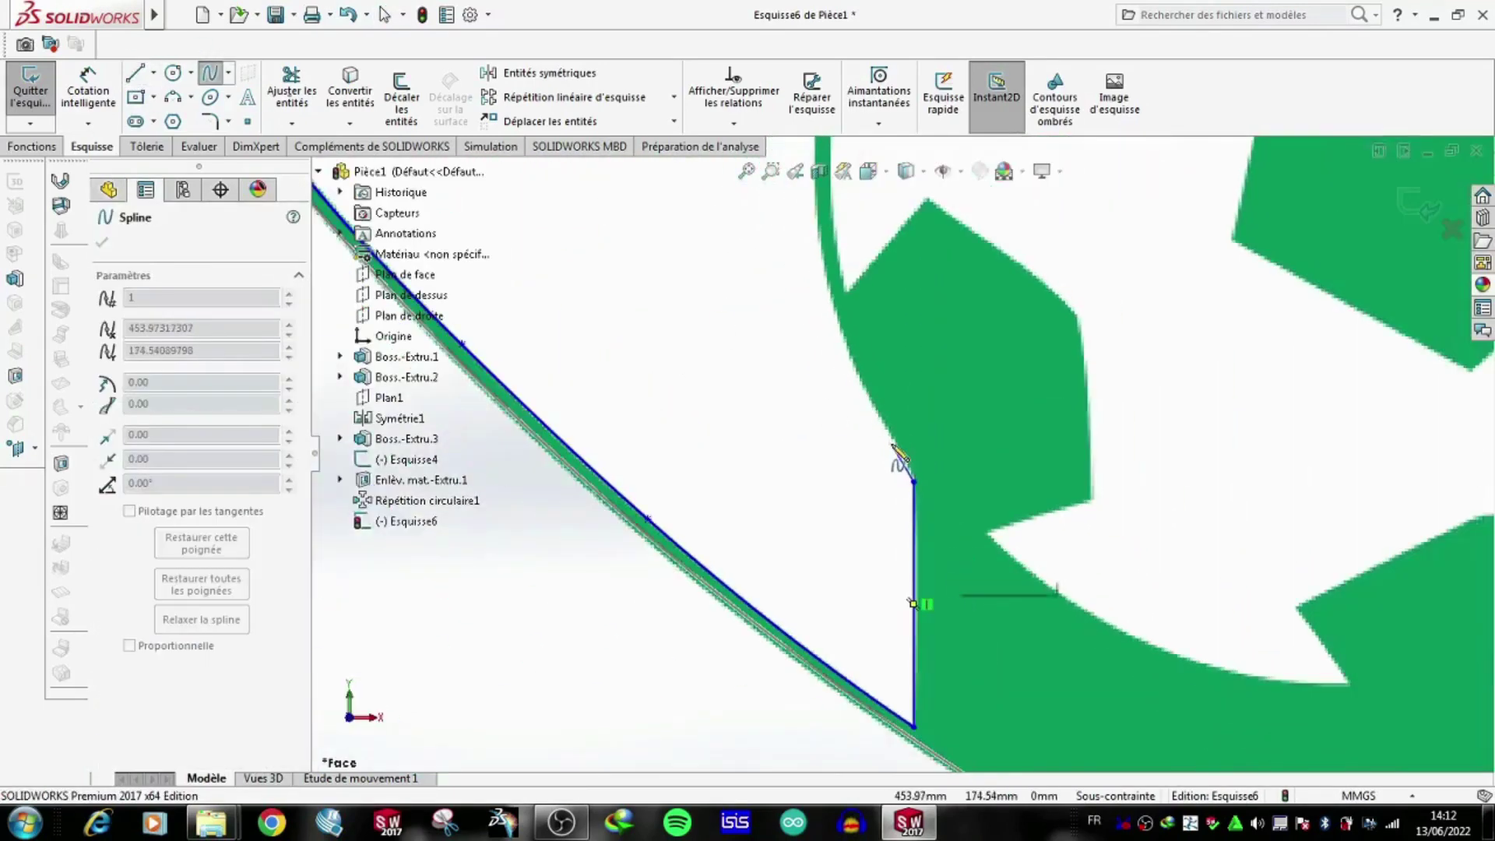
scroll(857, 374, "up", 2)
left_click(885, 351)
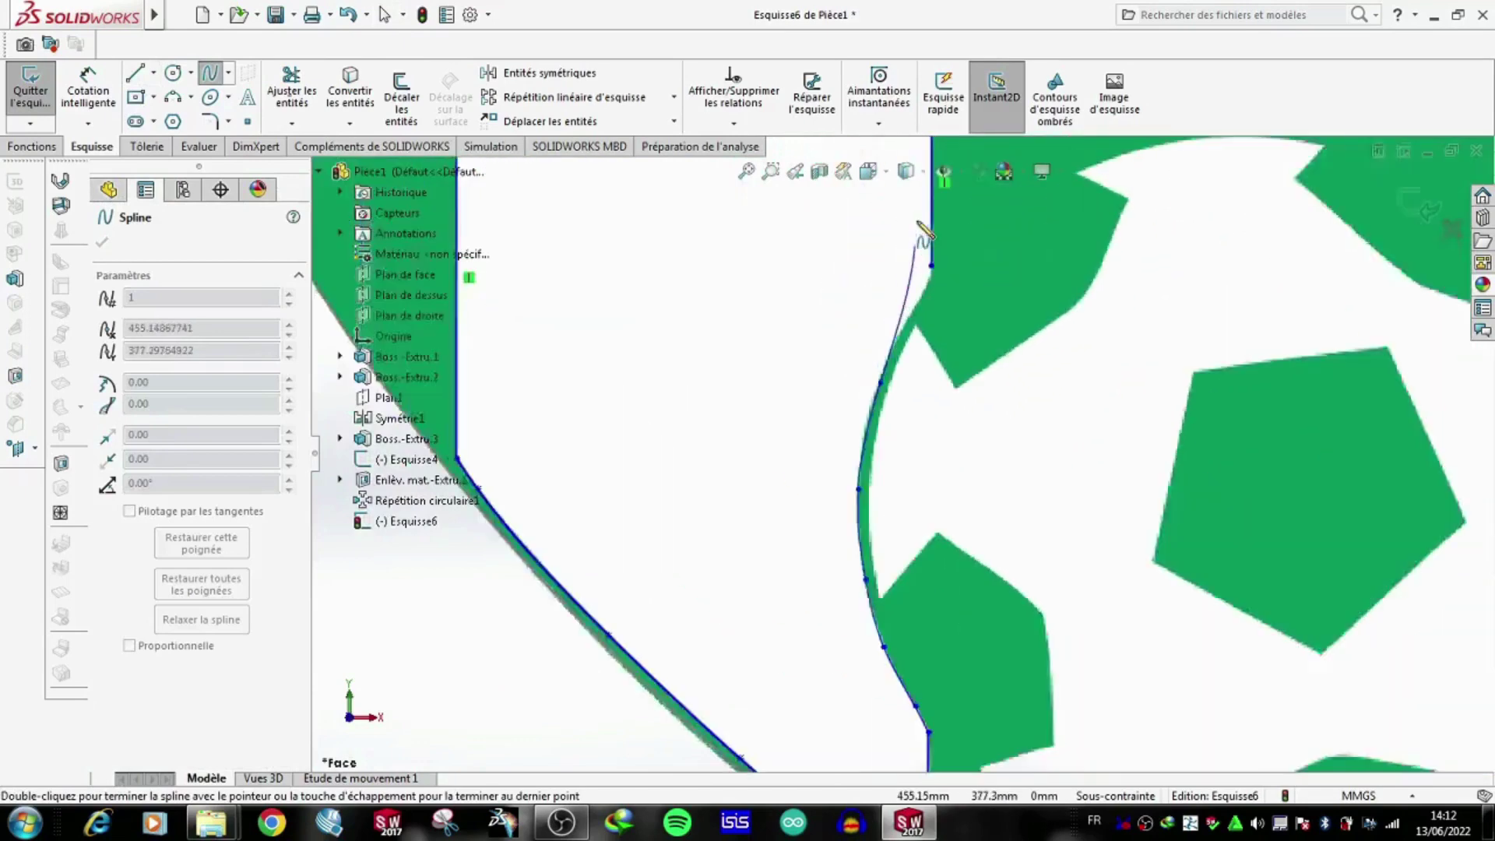
scroll(922, 228, "down", 1)
double_click(934, 302)
scroll(967, 395, "up", 3)
scroll(860, 389, "down", 5)
left_click(858, 381)
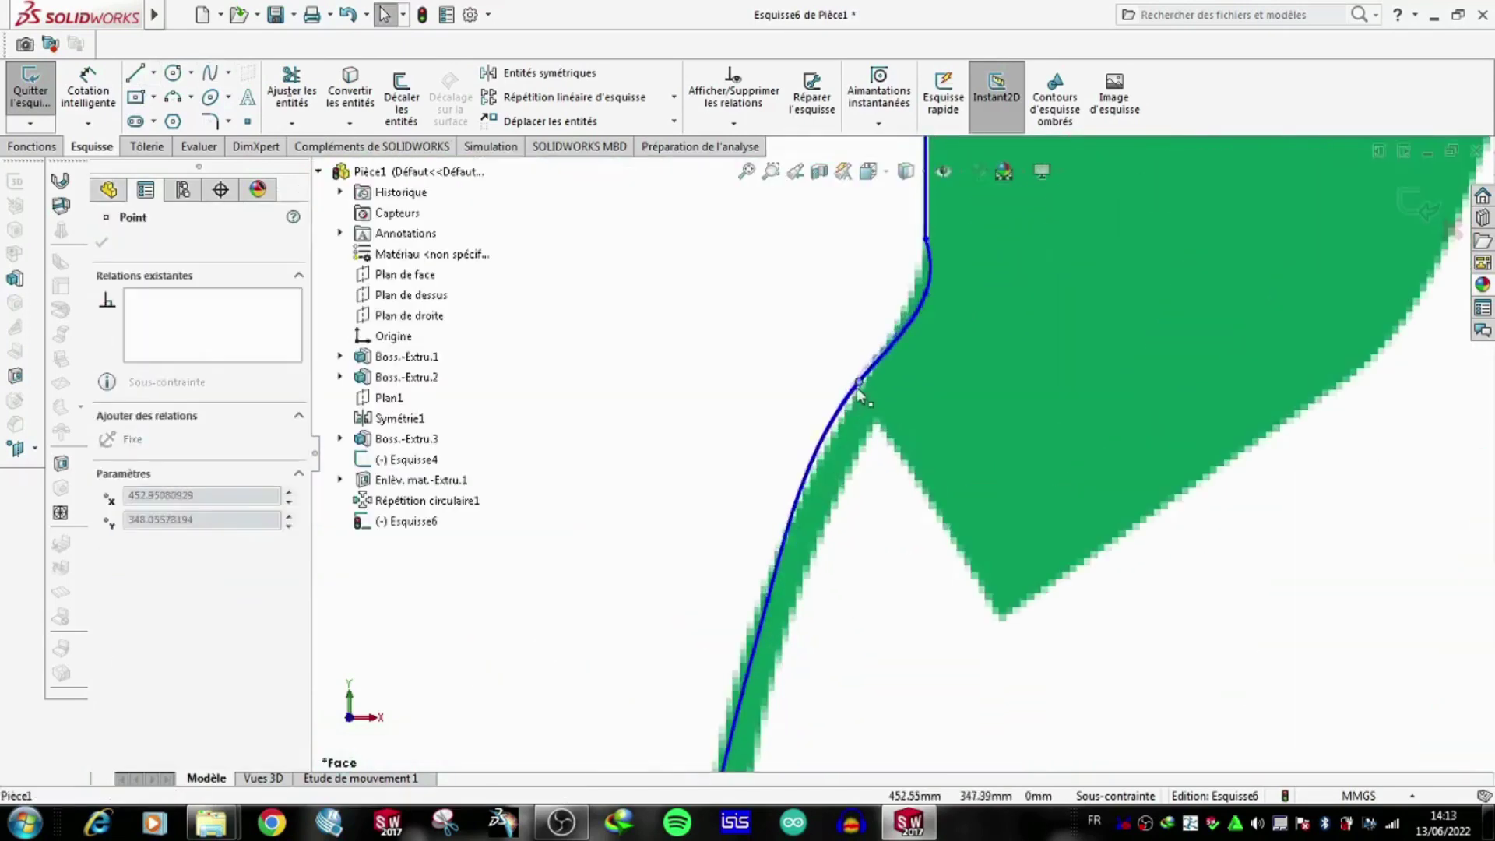
scroll(1113, 491, "up", 3)
key("Escape")
Draw a straight edge below the ball to the green patch's corner, then curve along the ball's rim.
scroll(1113, 490, "up", 3)
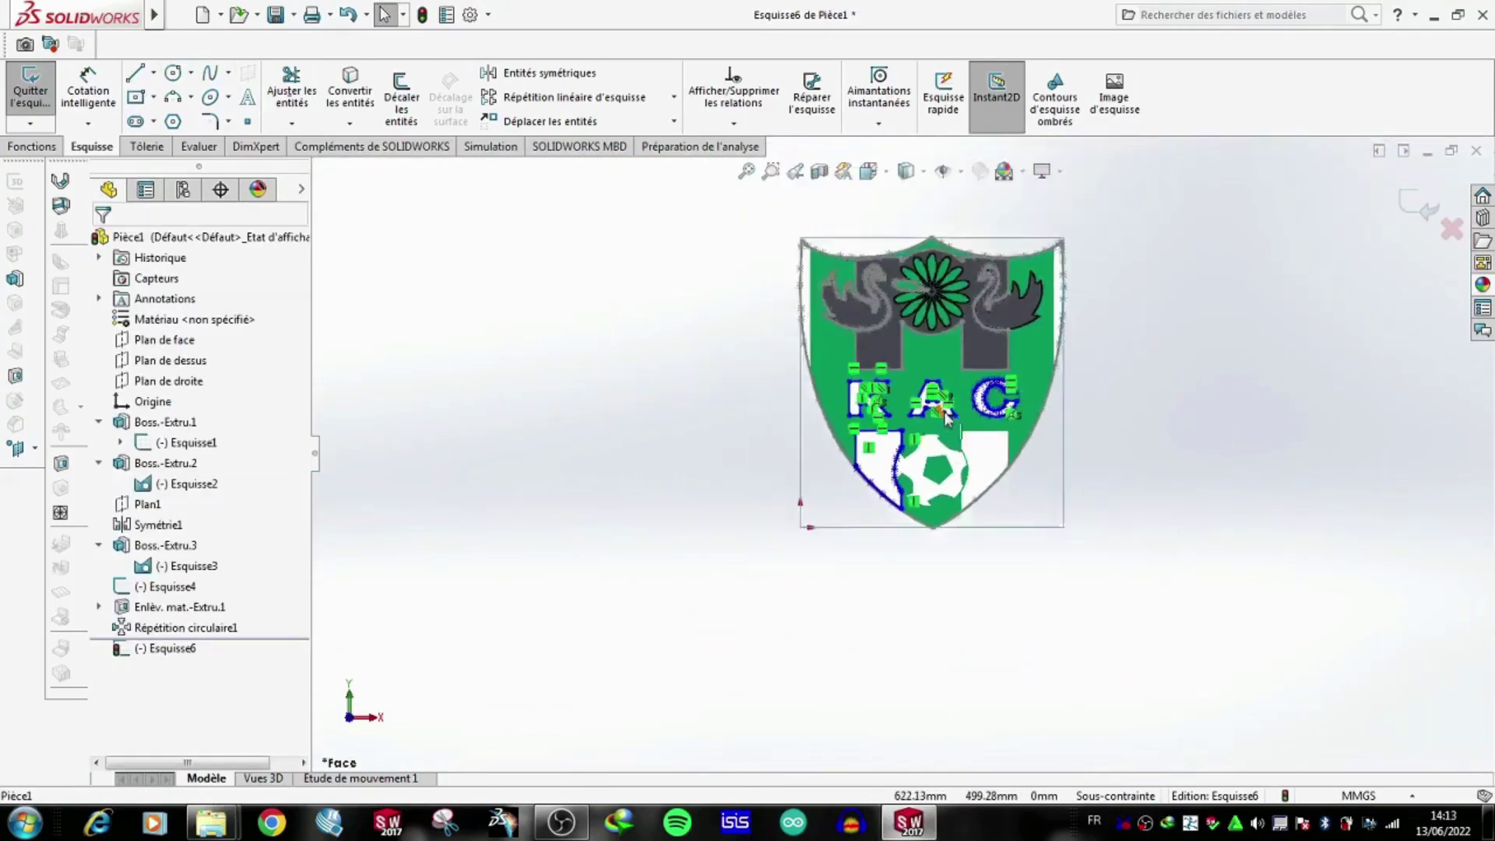
scroll(946, 418, "down", 4)
scroll(938, 511, "down", 3)
scroll(802, 433, "up", 2)
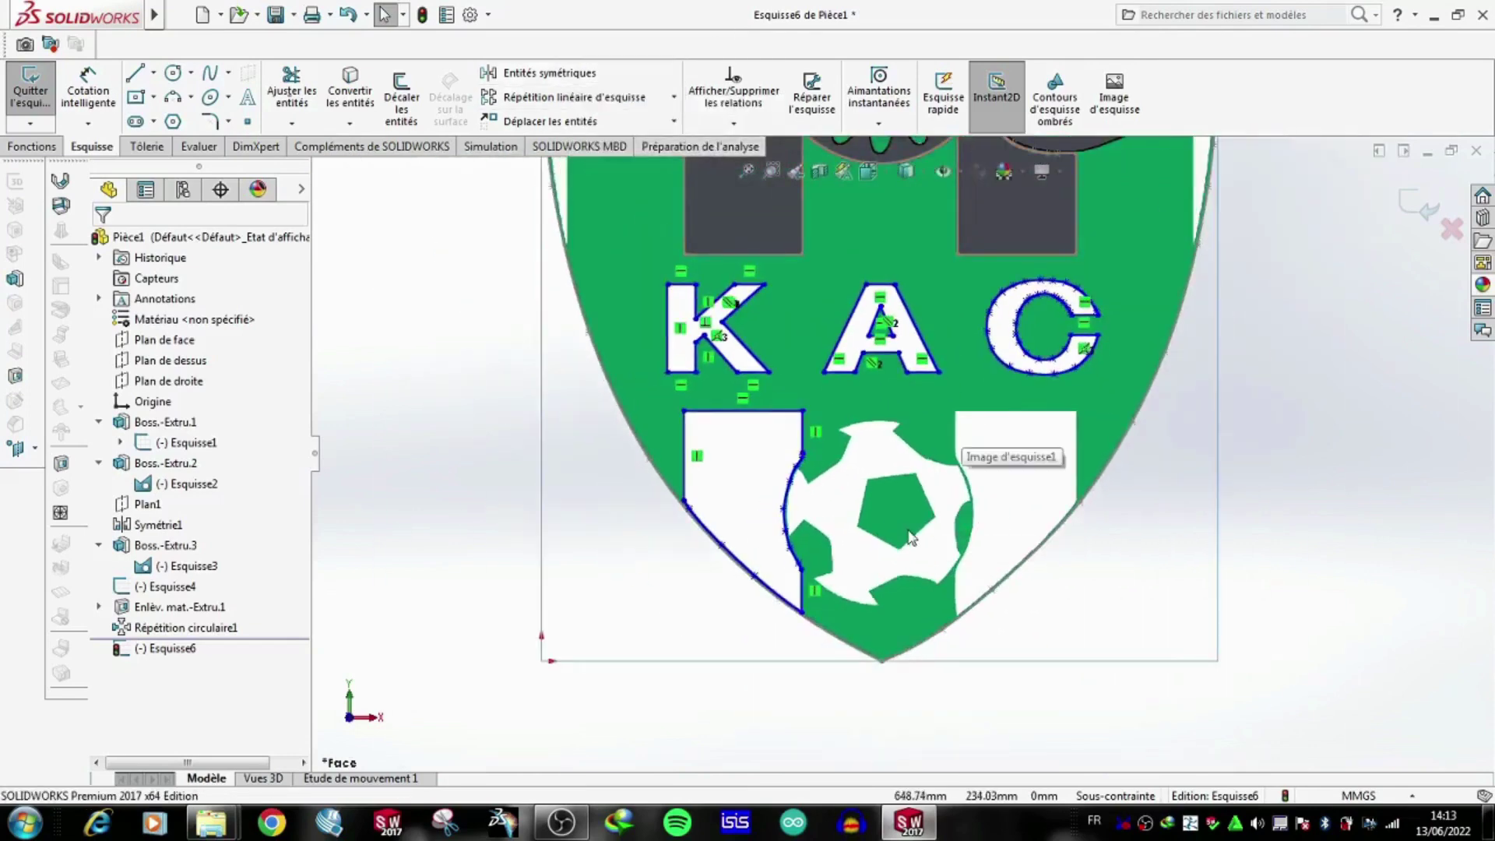
scroll(910, 538, "down", 2)
scroll(675, 504, "down", 3)
left_click(767, 558)
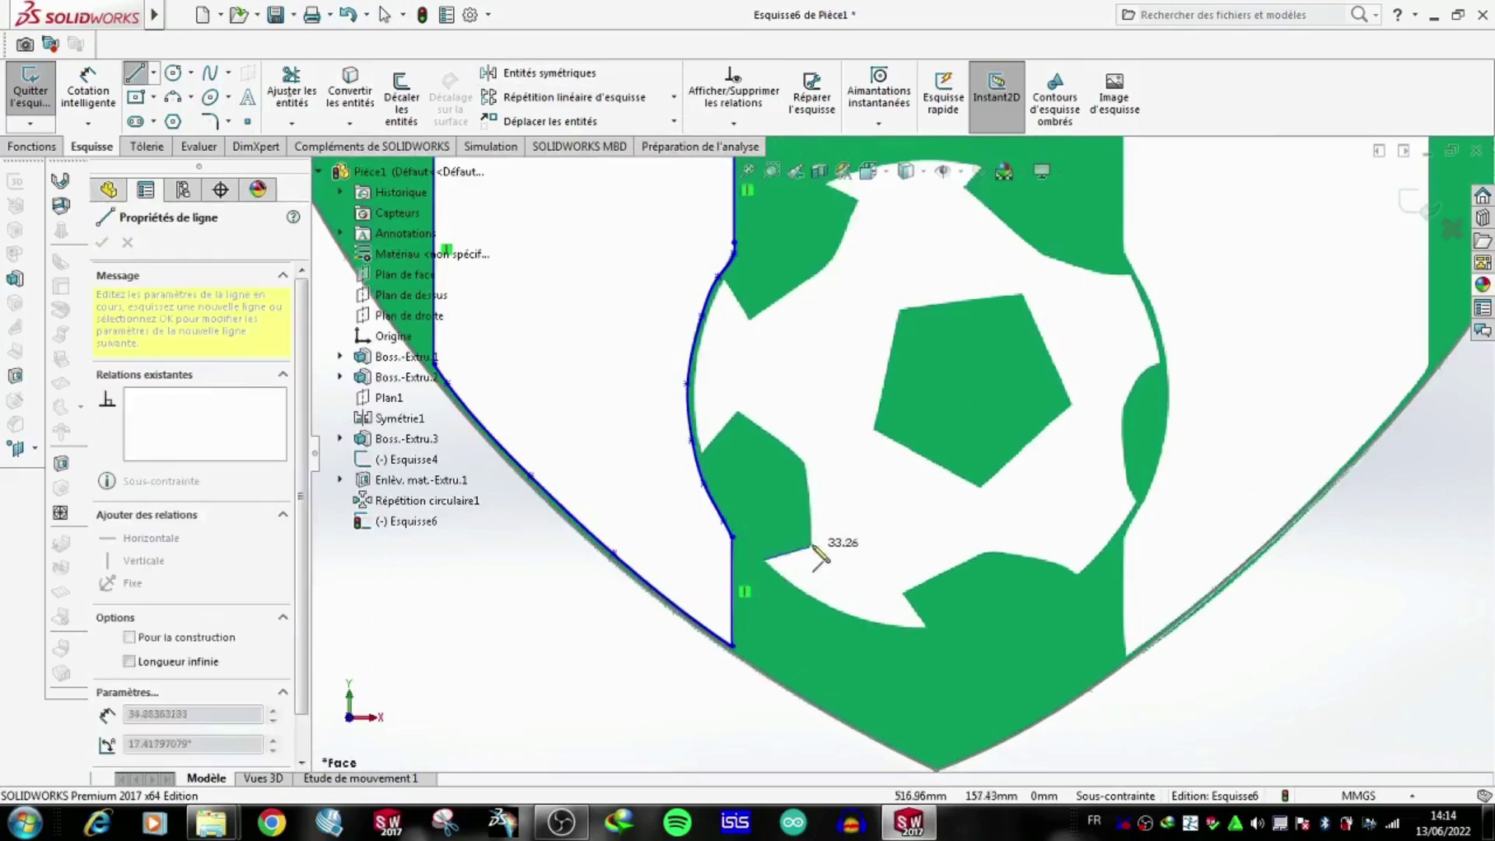
double_click(704, 453)
scroll(704, 453, "up", 2)
scroll(771, 560, "down", 3)
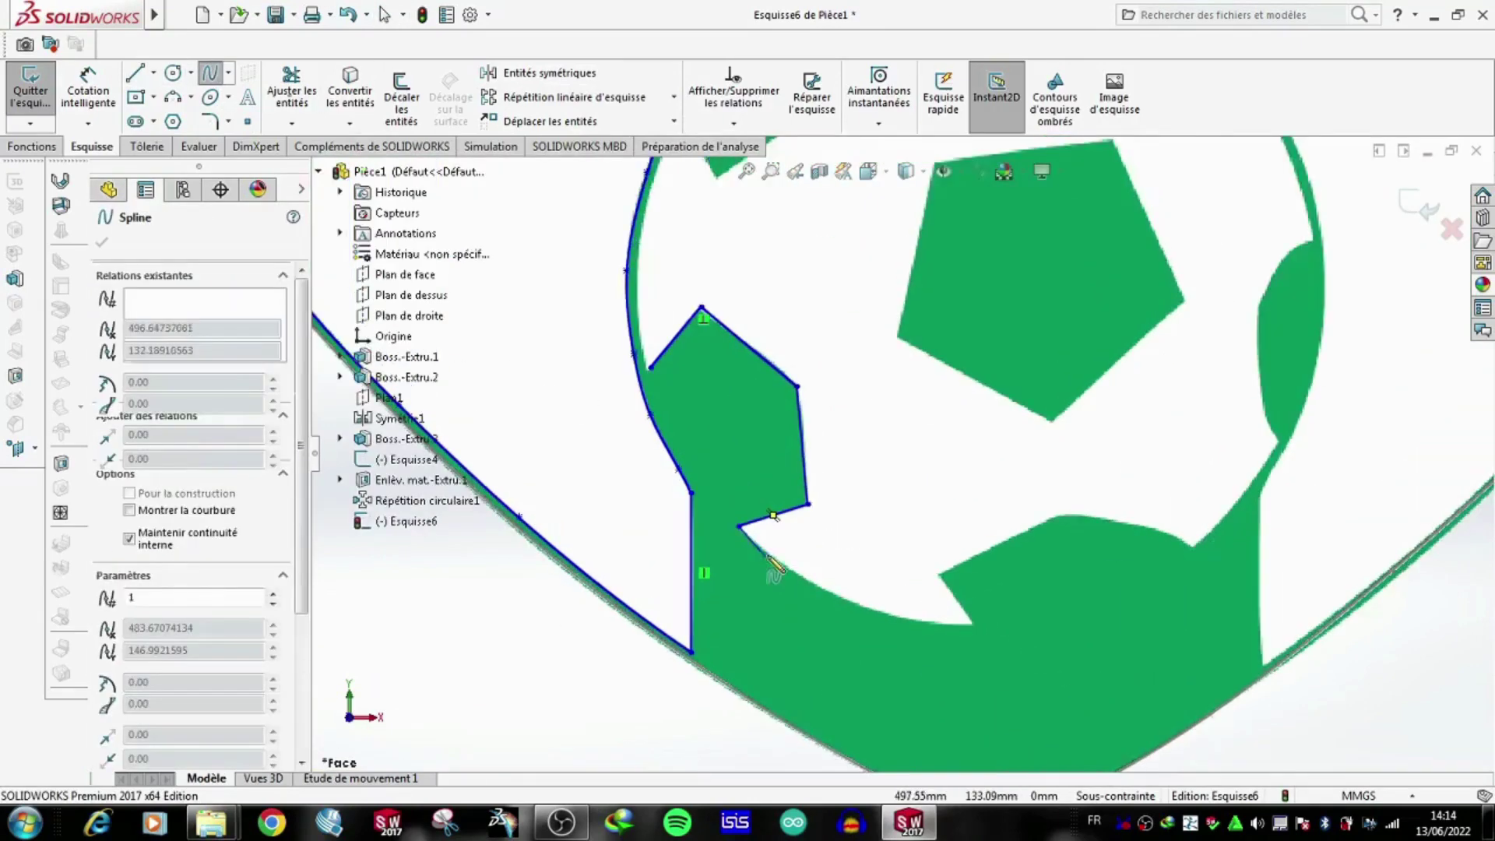
left_click(738, 526)
double_click(974, 625)
Add a straight edge to the patch corner and a curve along the patch's top edge.
key("l")
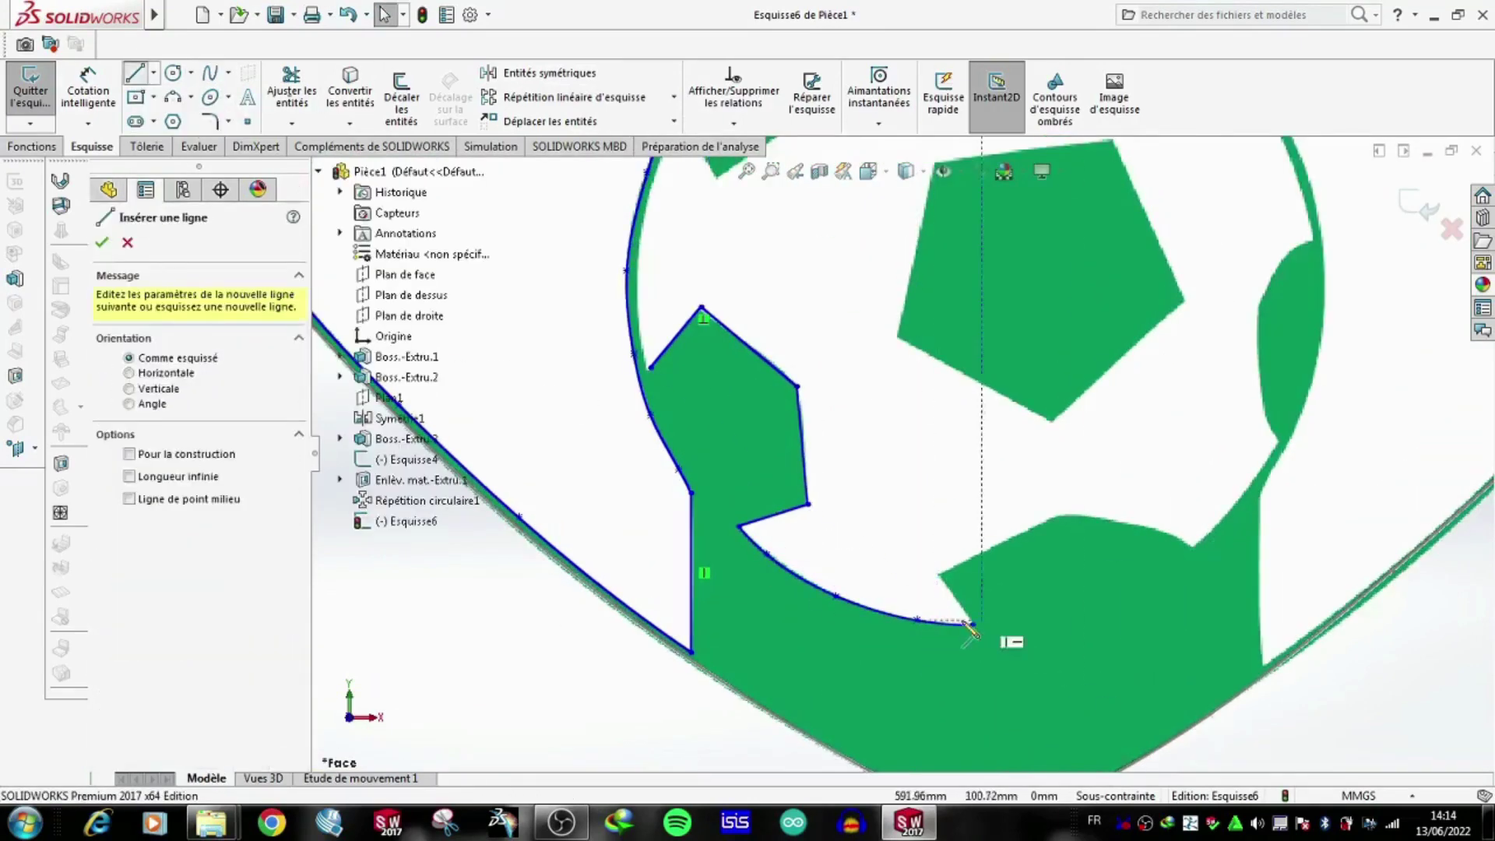
left_click(936, 572)
double_click(1047, 527)
scroll(1056, 549, "down", 3)
key("s")
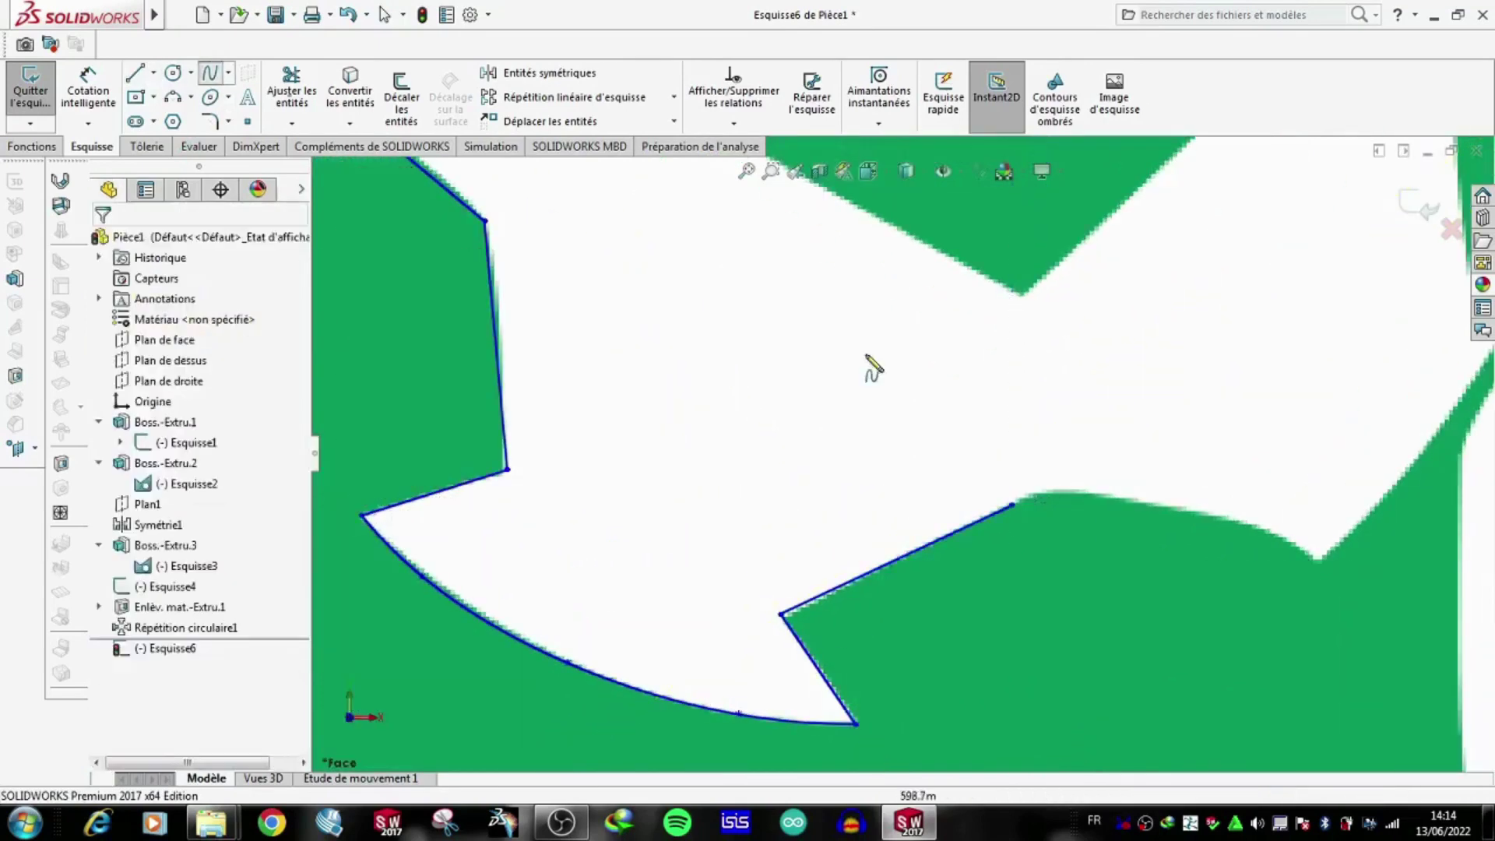
left_click(1033, 492)
double_click(1080, 492)
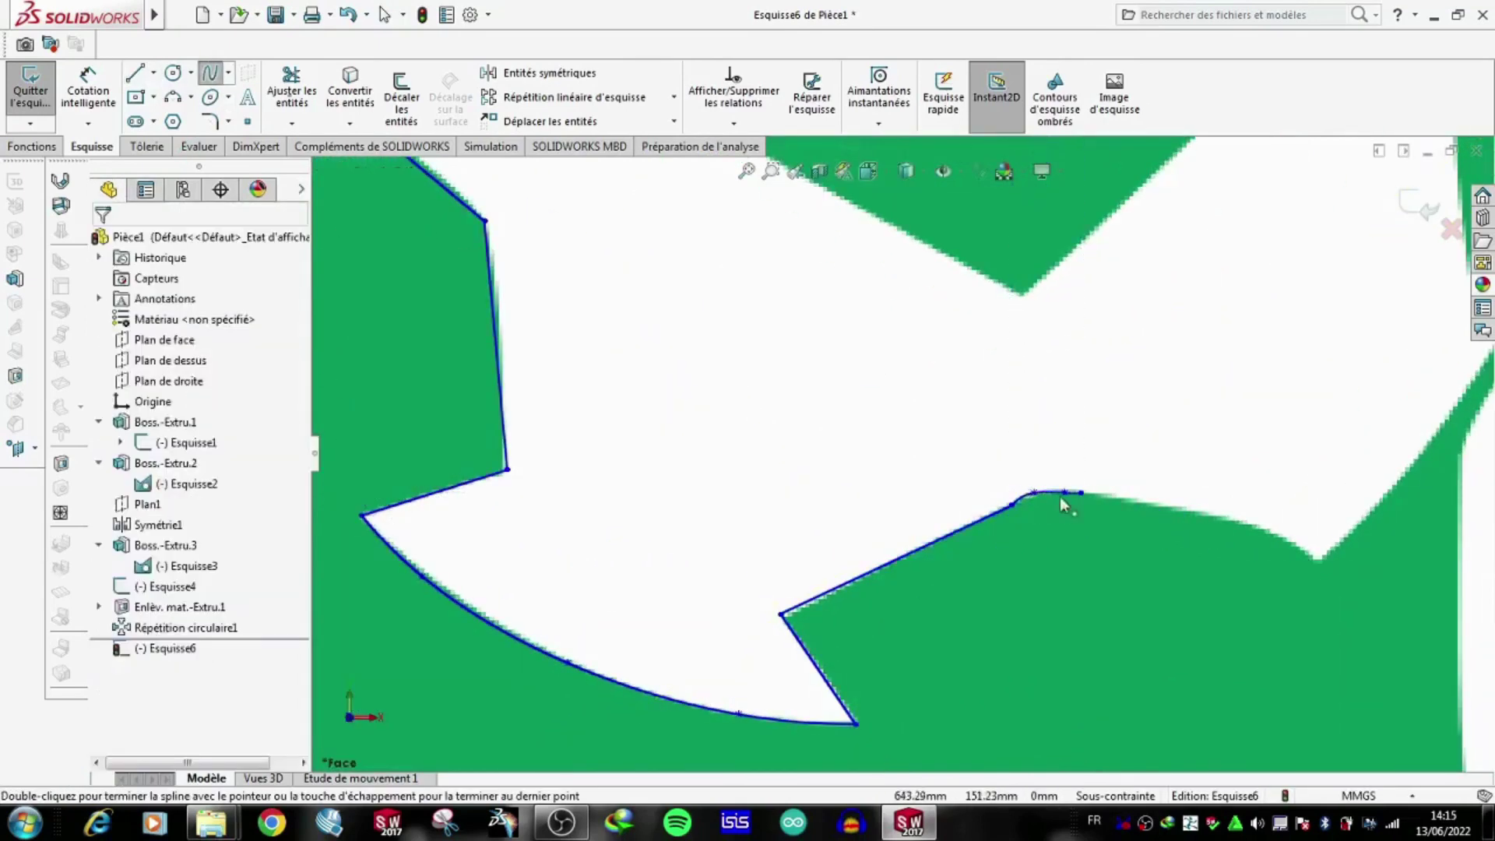
Trace a spline over the green patch's rounded top.
left_click(1011, 504)
scroll(987, 487, "down", 5)
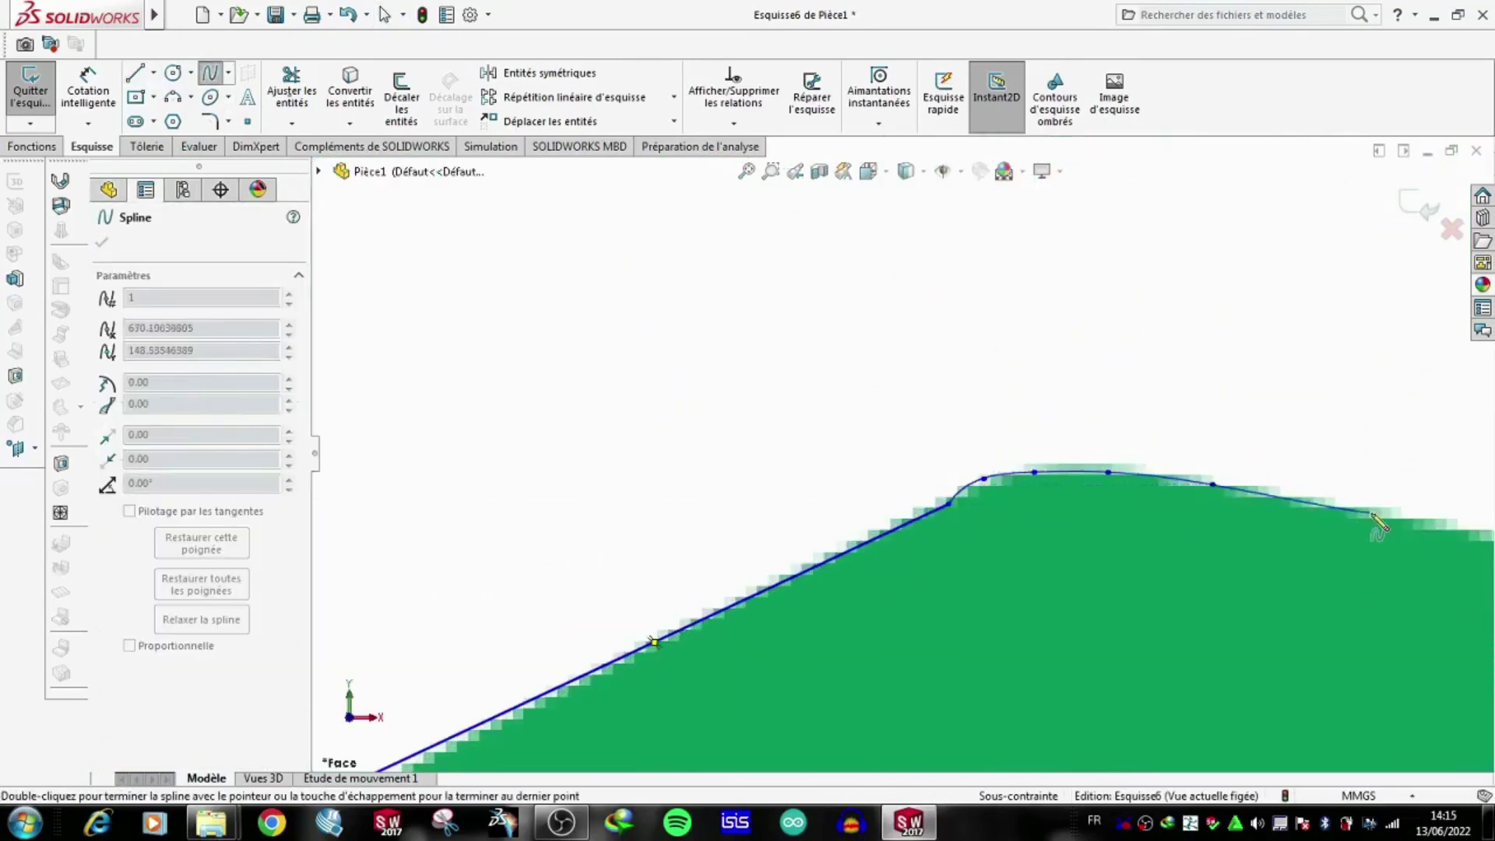
left_click(1374, 515)
scroll(1373, 516, "up", 2)
left_click(1221, 491)
double_click(1378, 580)
scroll(1018, 457, "up", 3)
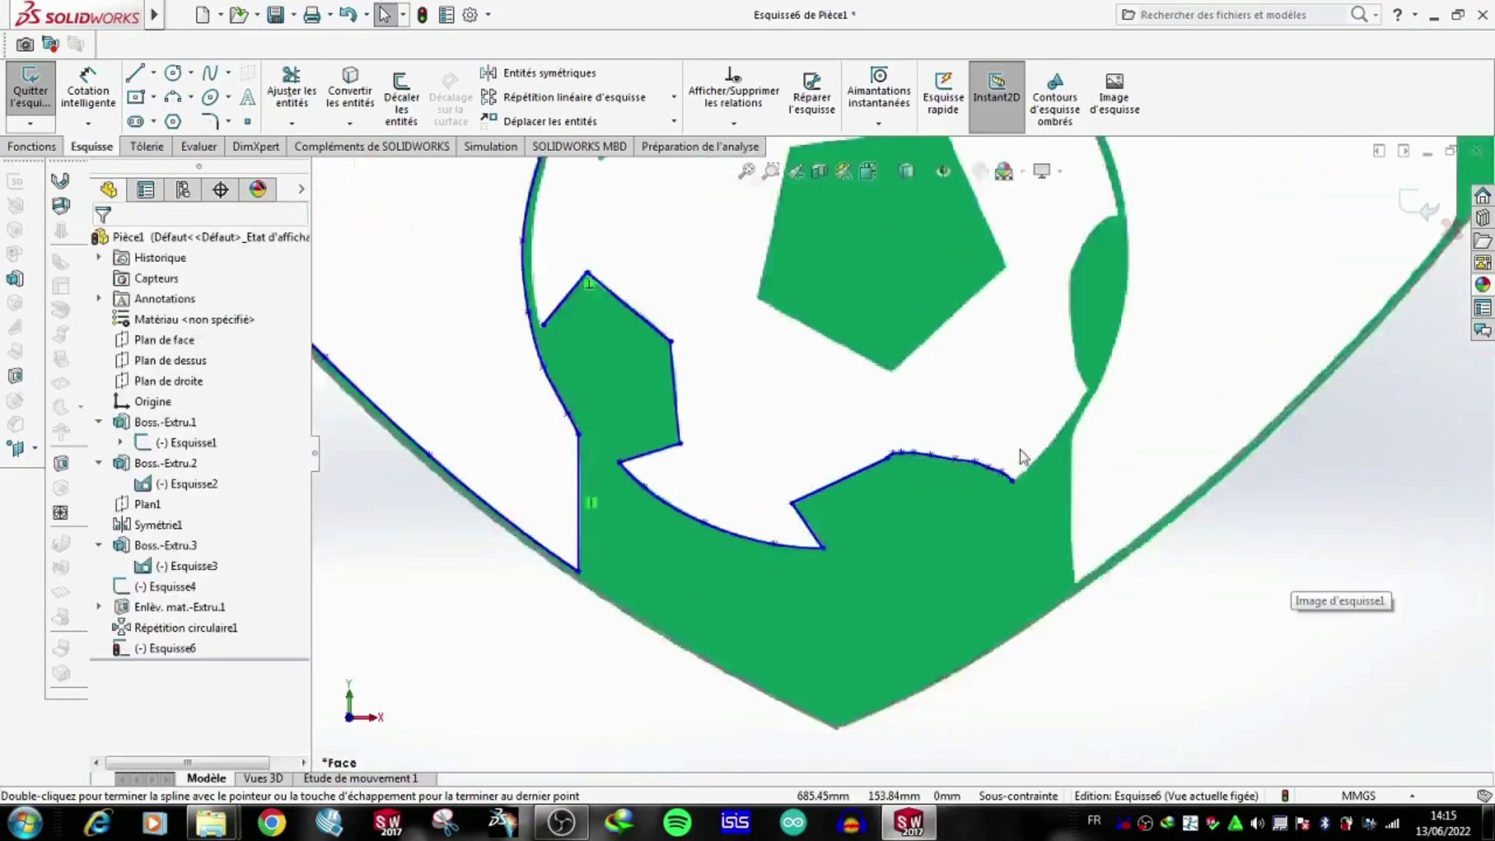
scroll(911, 491, "down", 3)
scroll(778, 498, "down", 2)
Continue the outline with further curves along the patch edge.
left_click(689, 516)
scroll(689, 517, "down", 4)
left_click(843, 479)
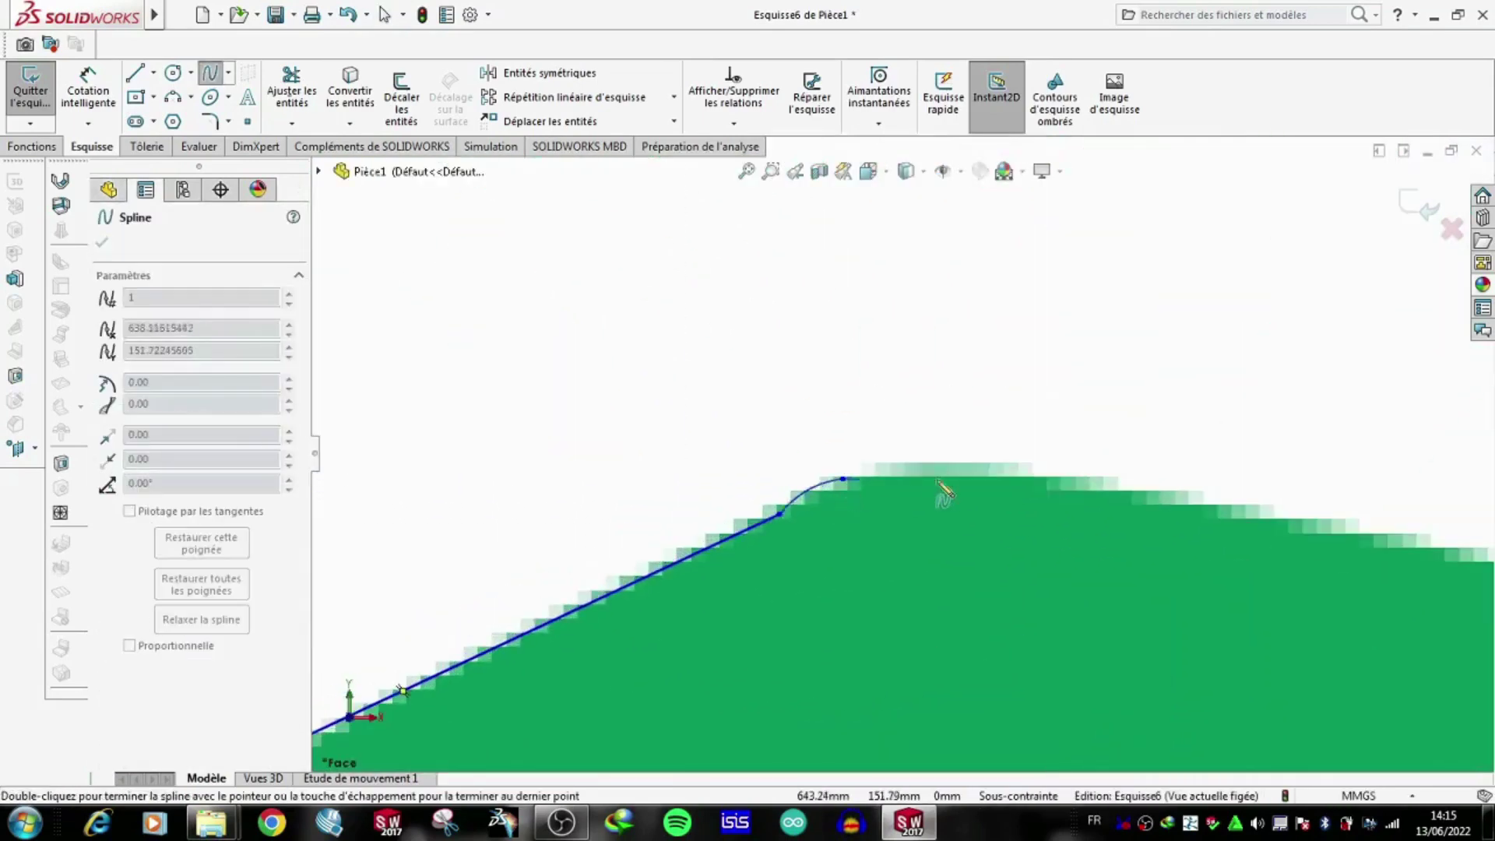
left_click(1171, 504)
scroll(1159, 506, "up", 3)
double_click(1245, 553)
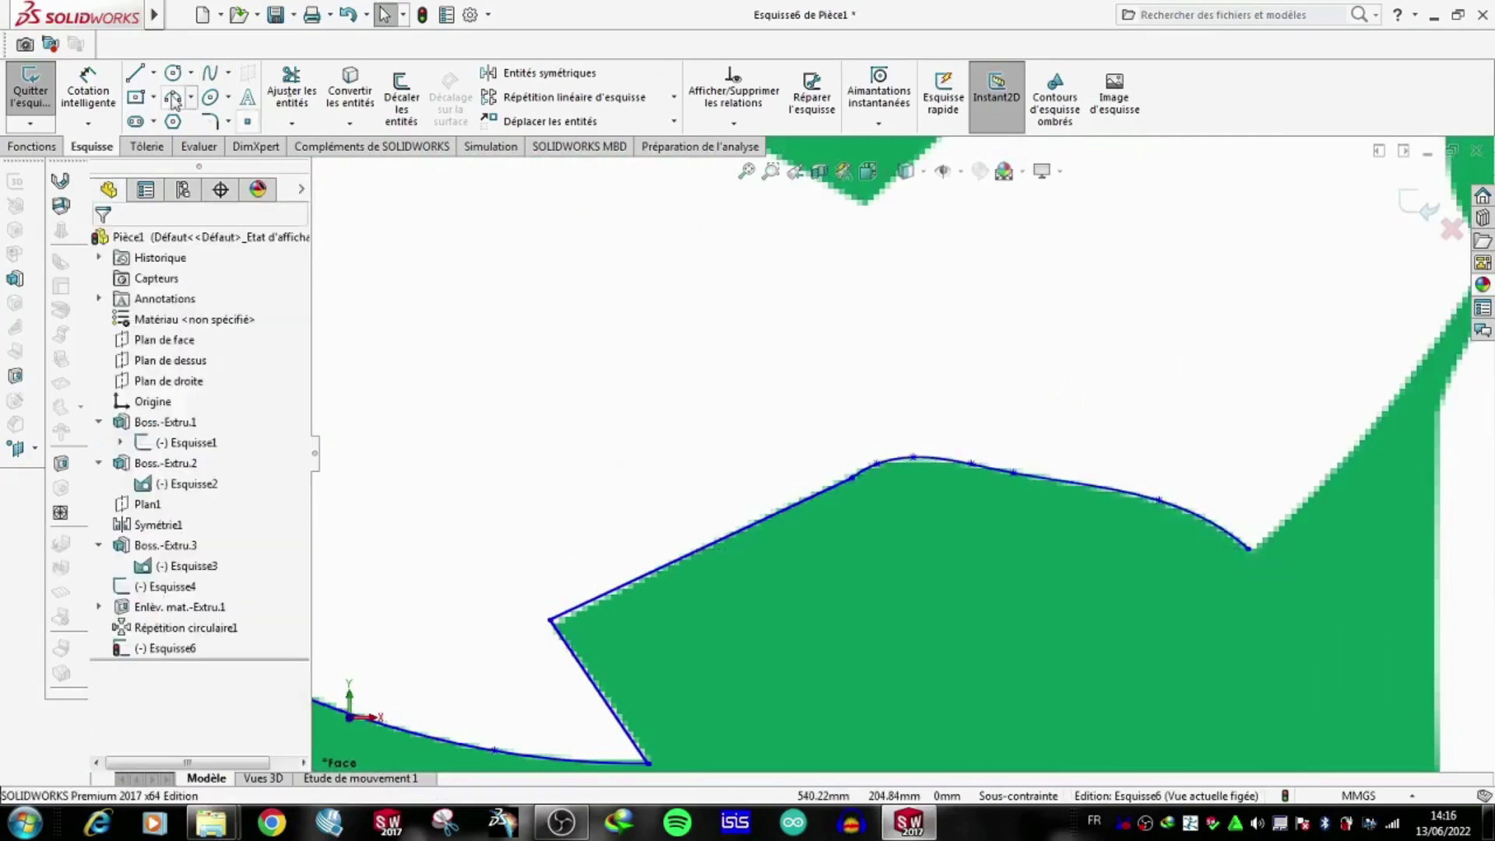
scroll(1004, 404, "up", 5)
scroll(978, 467, "up", 2)
left_click(979, 467)
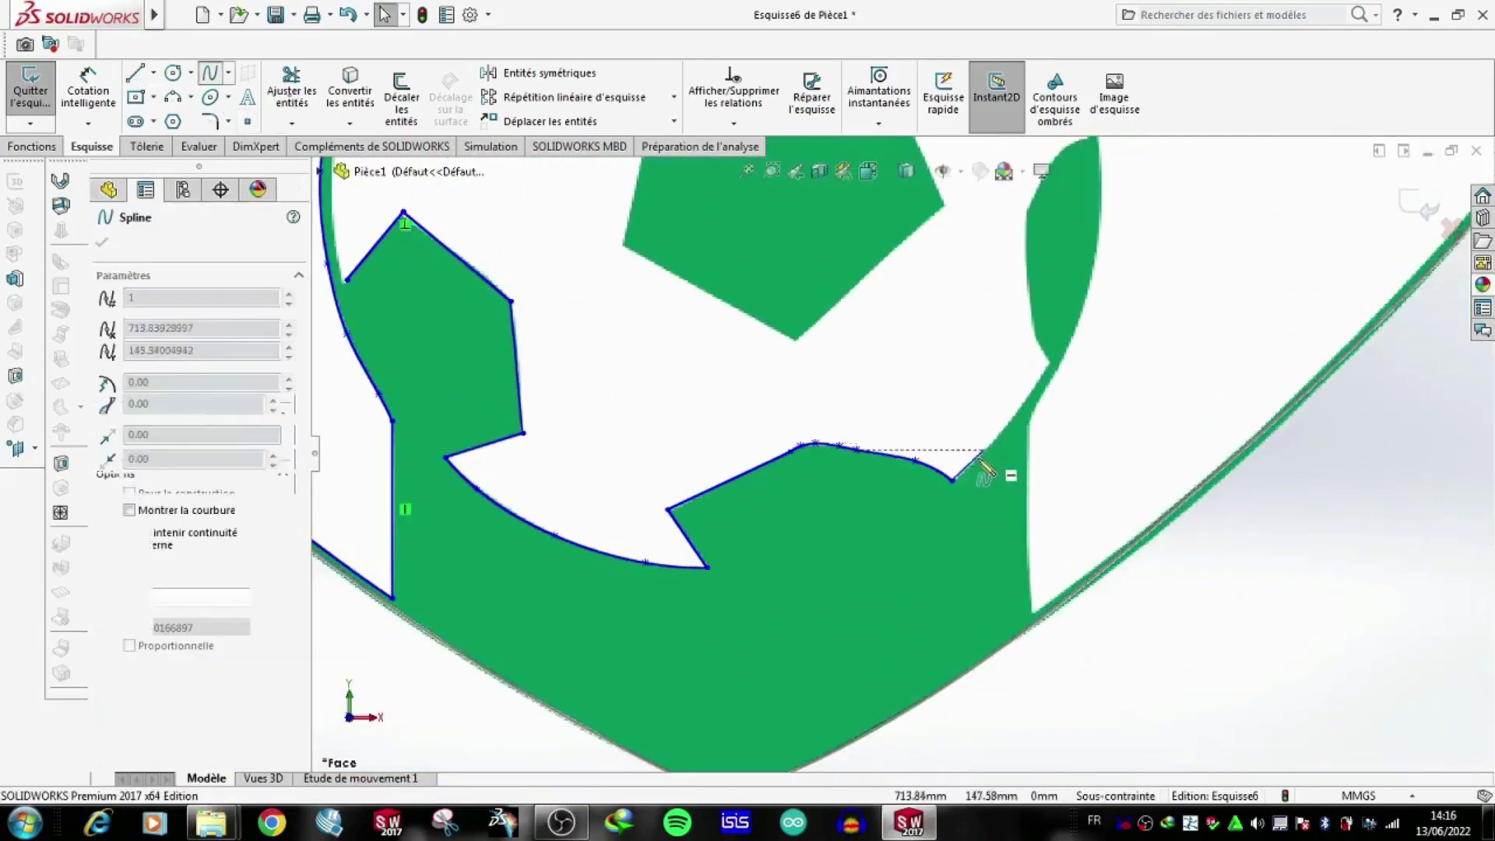
double_click(1056, 377)
scroll(965, 412, "up", 3)
Trace a curve up the green patch's side to its tip.
left_click(965, 413)
scroll(966, 413, "down", 5)
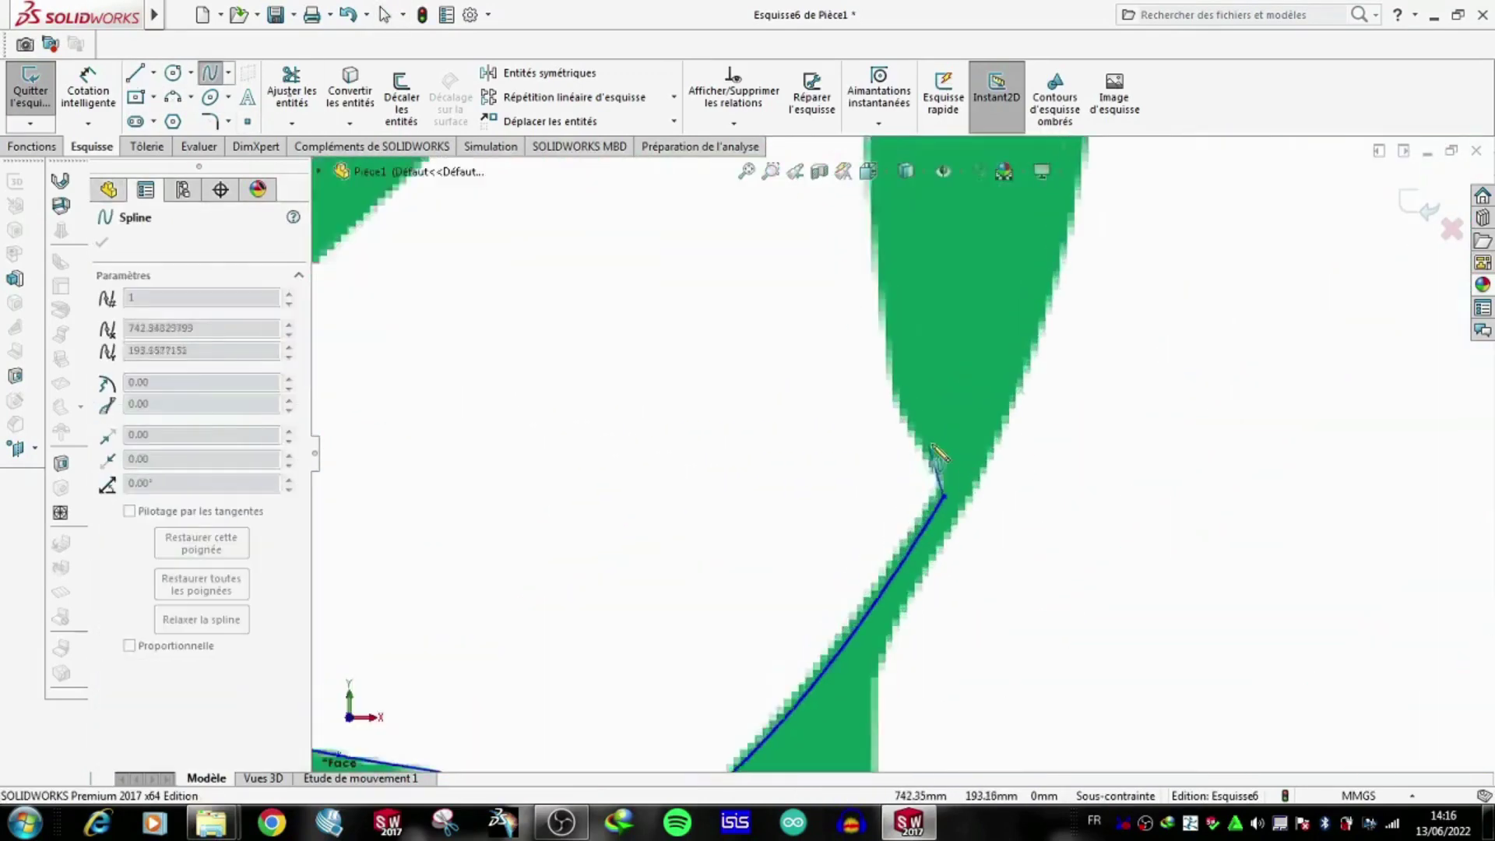
scroll(895, 373, "down", 2)
left_click(884, 311)
scroll(884, 311, "up", 2)
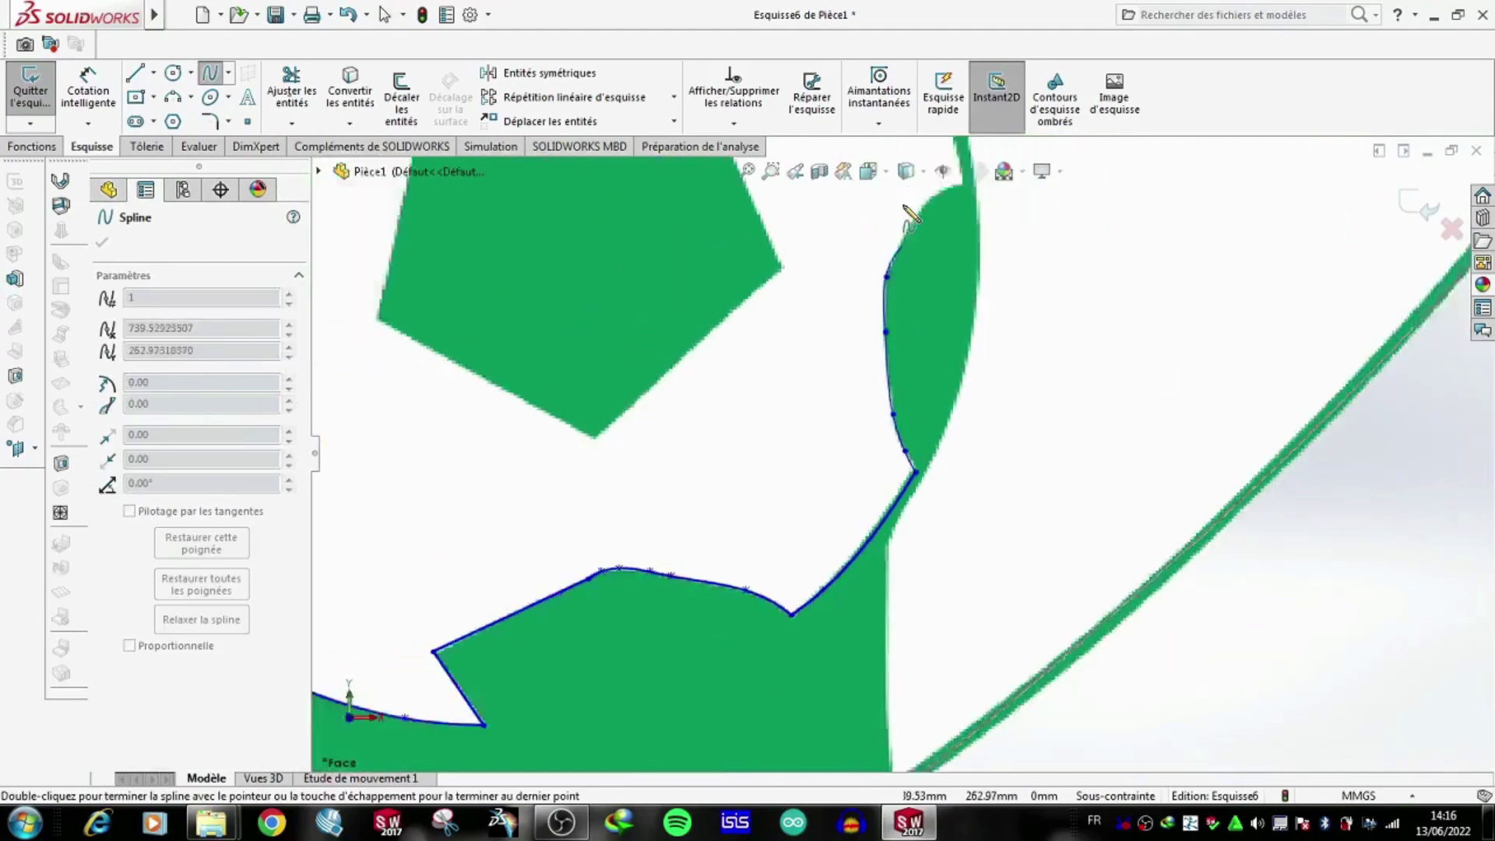
scroll(895, 420, "down", 1)
left_click(885, 448)
left_click(917, 383)
scroll(978, 374, "down", 1)
scroll(884, 387, "down", 2)
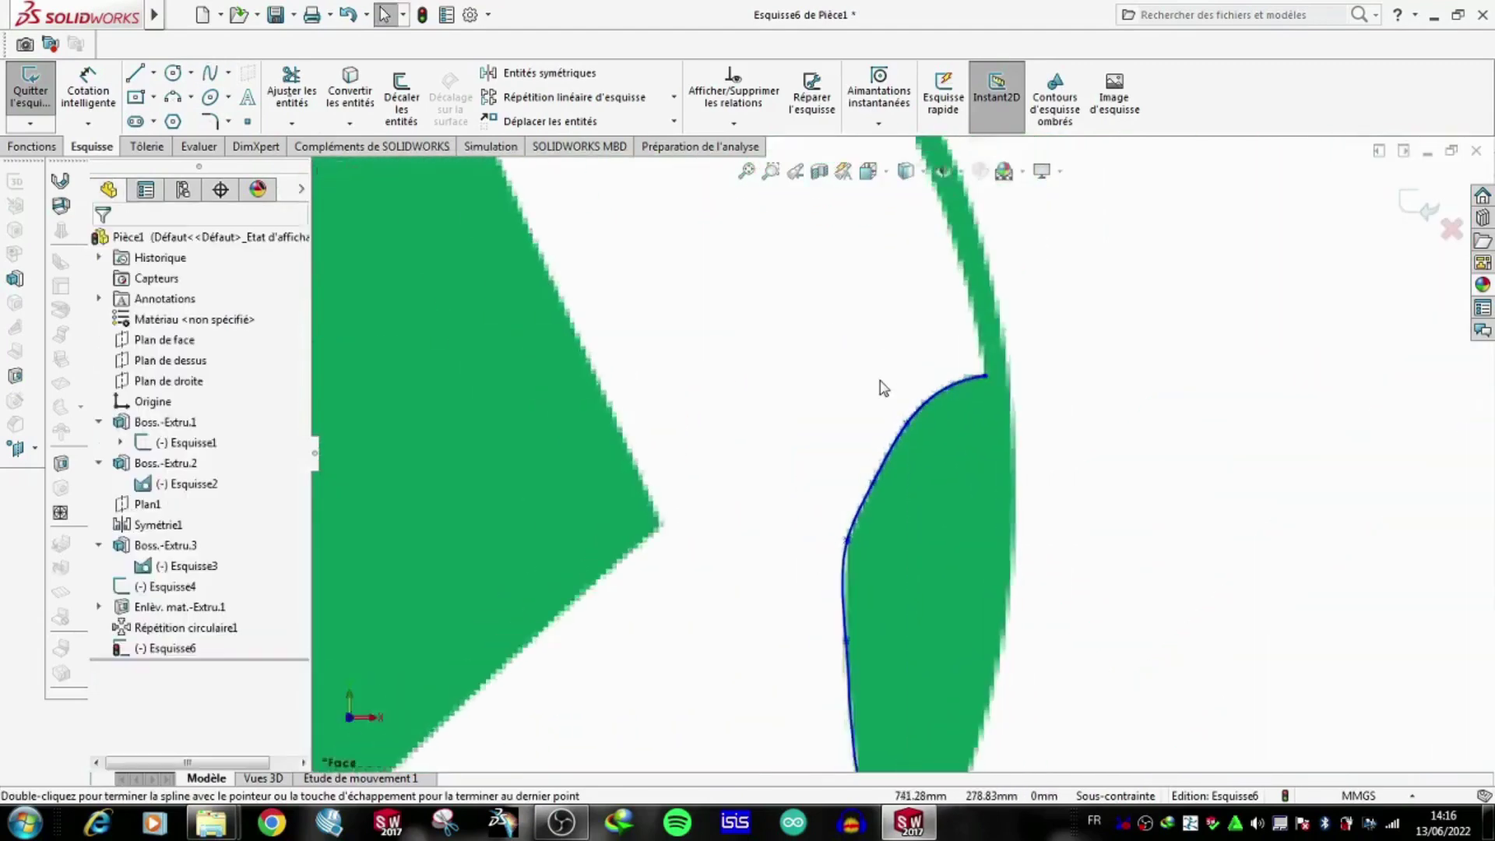
scroll(944, 457, "up", 4)
scroll(919, 390, "down", 4)
left_click(917, 396)
Continue that curve leftward along the ball's rim and the patch's top.
left_click(847, 212)
scroll(861, 324, "up", 2)
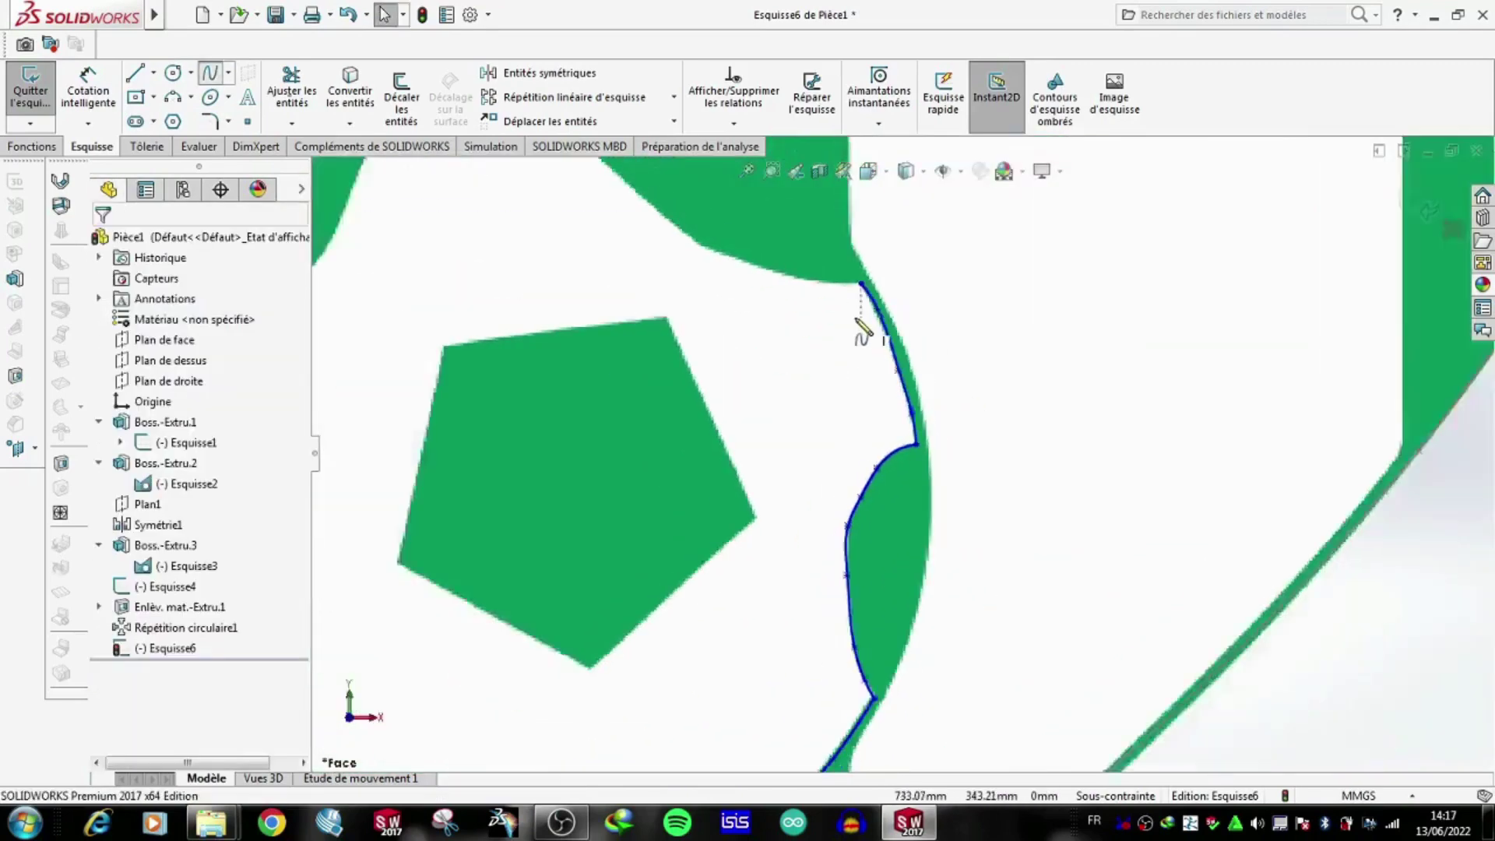
scroll(934, 374, "down", 2)
left_click(916, 411)
left_click(839, 397)
left_click(727, 359)
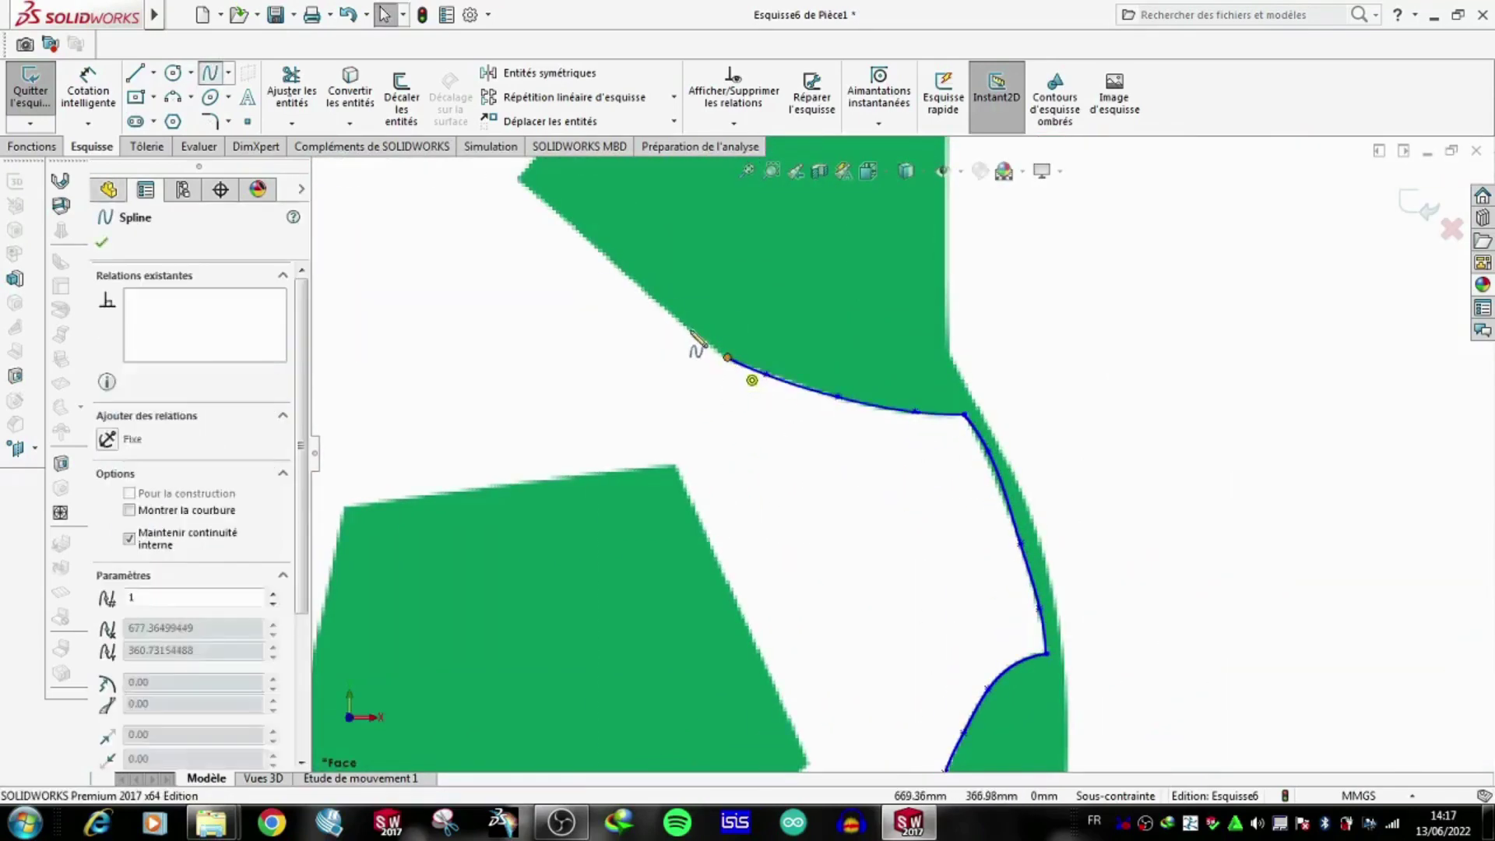
left_click(520, 179)
scroll(520, 179, "up", 2)
scroll(701, 311, "down", 1)
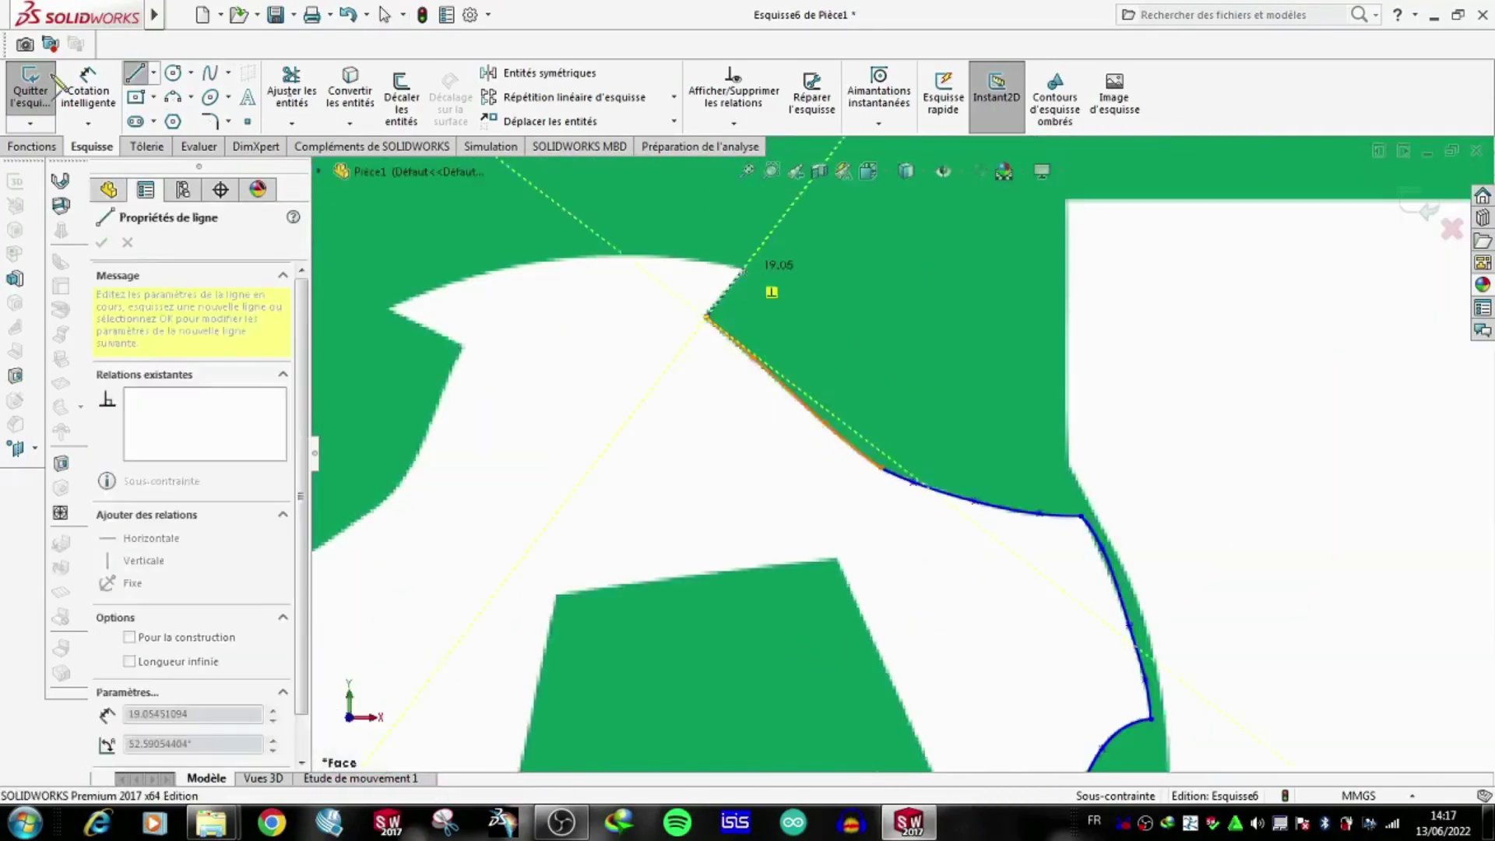
left_click(743, 269)
double_click(397, 315)
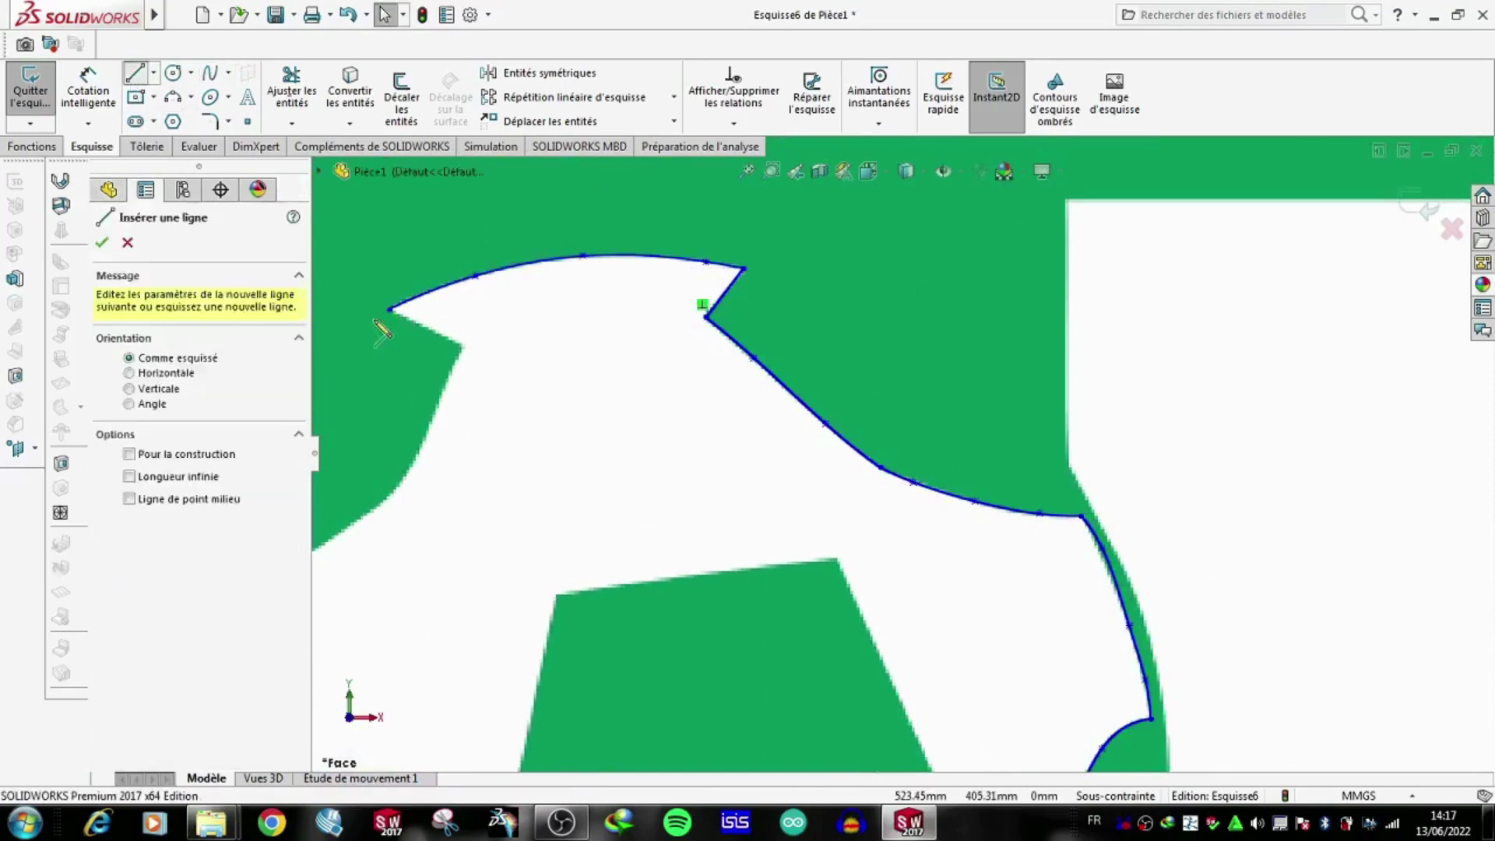
Trace a curve down the patch's left side.
scroll(811, 410, "up", 3)
scroll(811, 411, "down", 3)
left_click(676, 436)
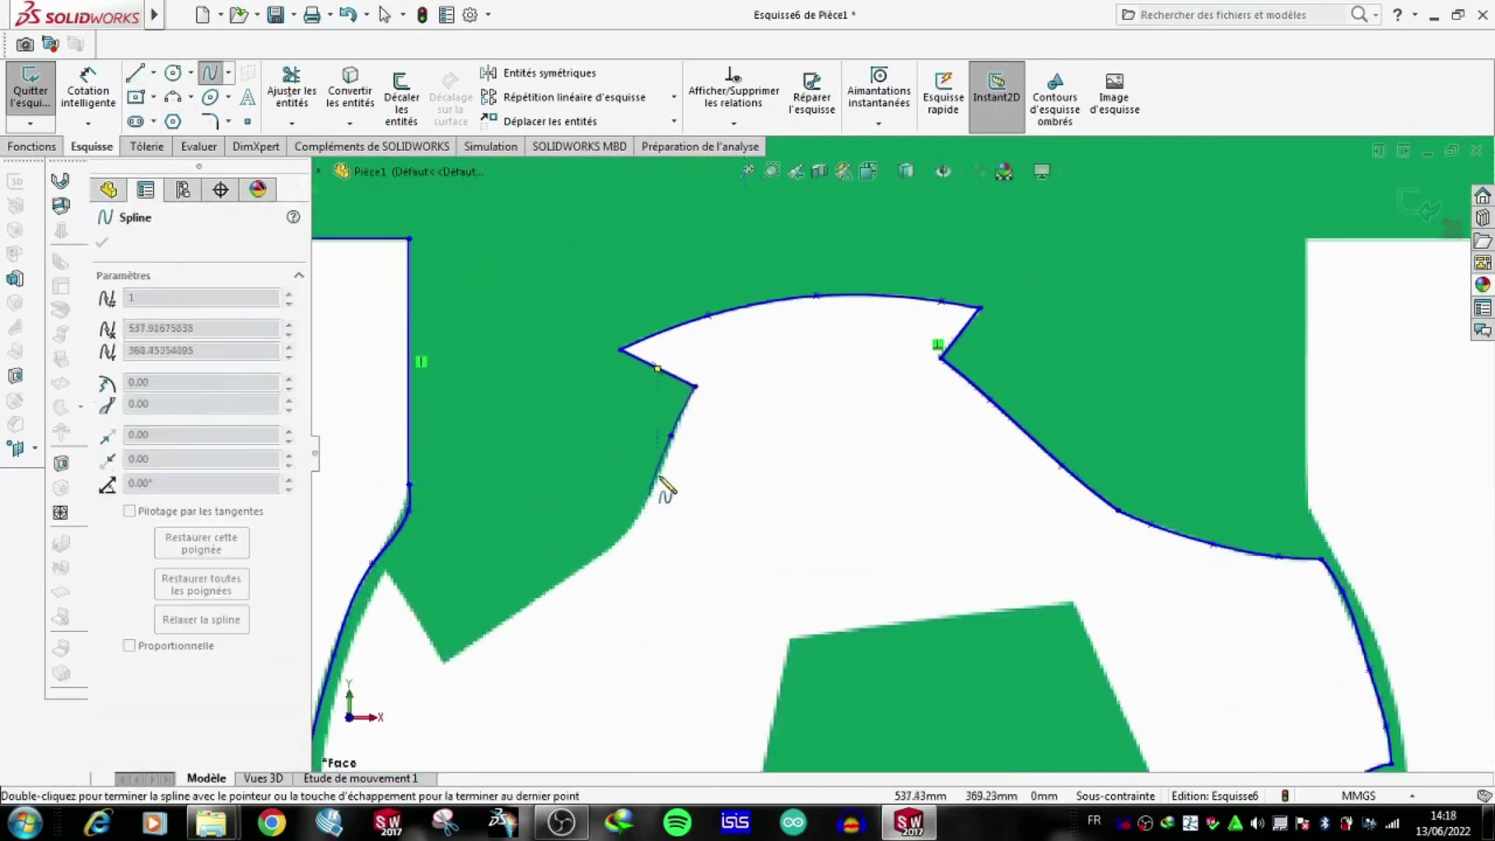
scroll(658, 506, "up", 2)
key("F1")
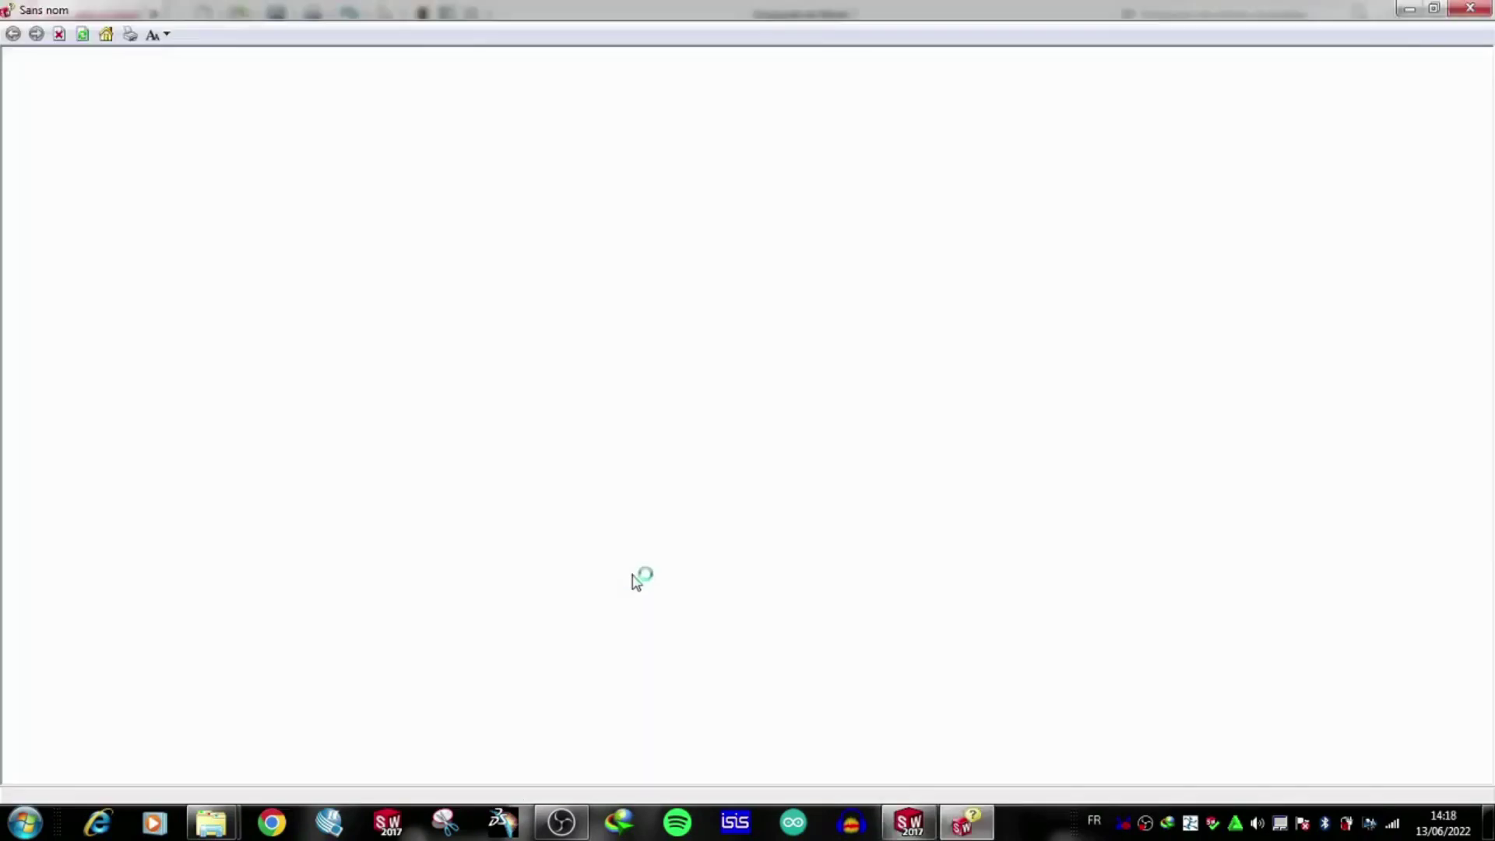
left_click(1477, 8)
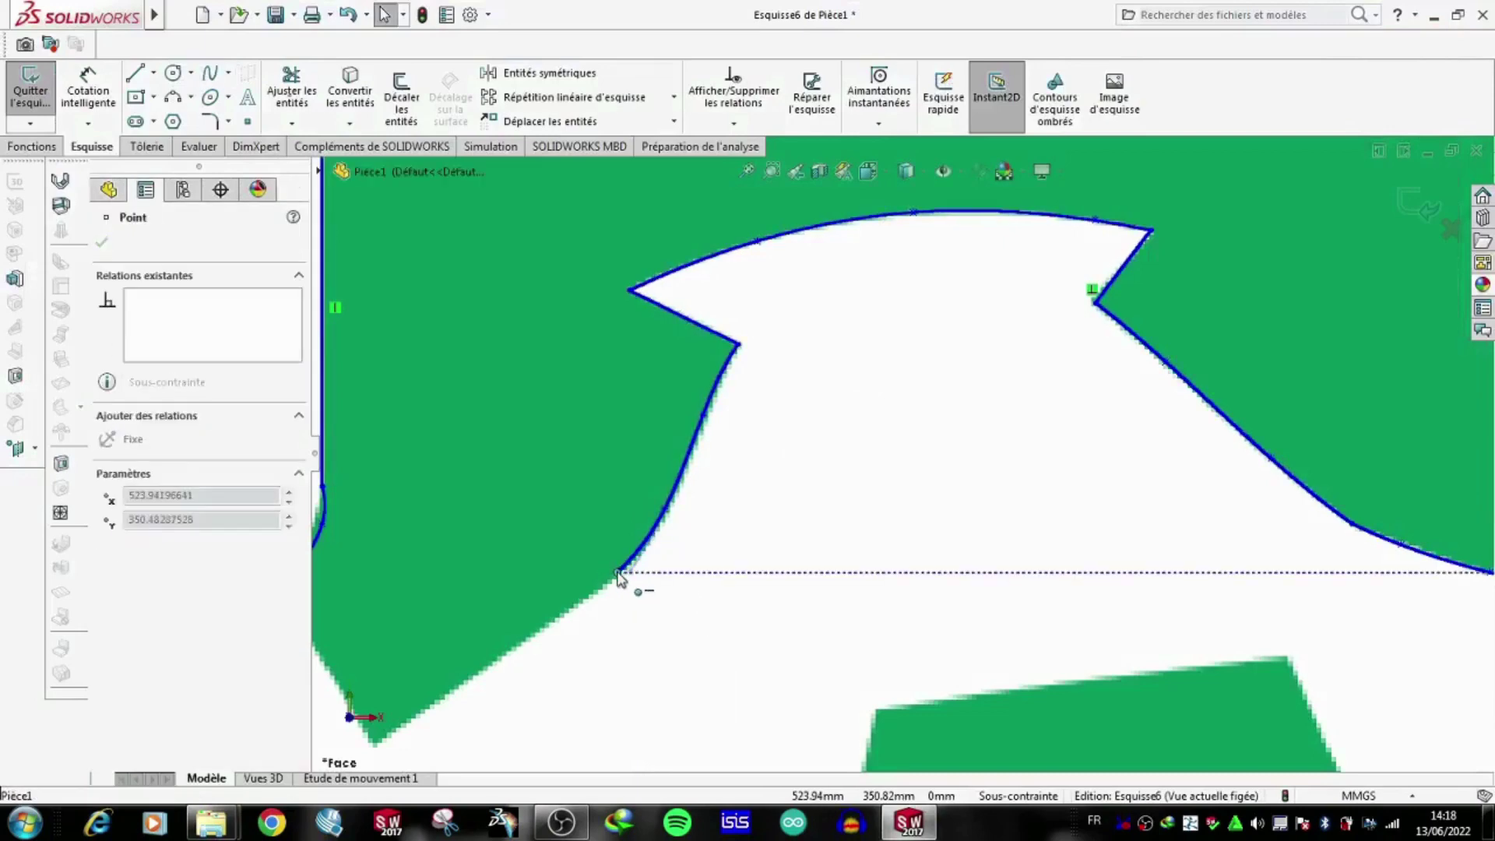
double_click(619, 576)
key("Escape")
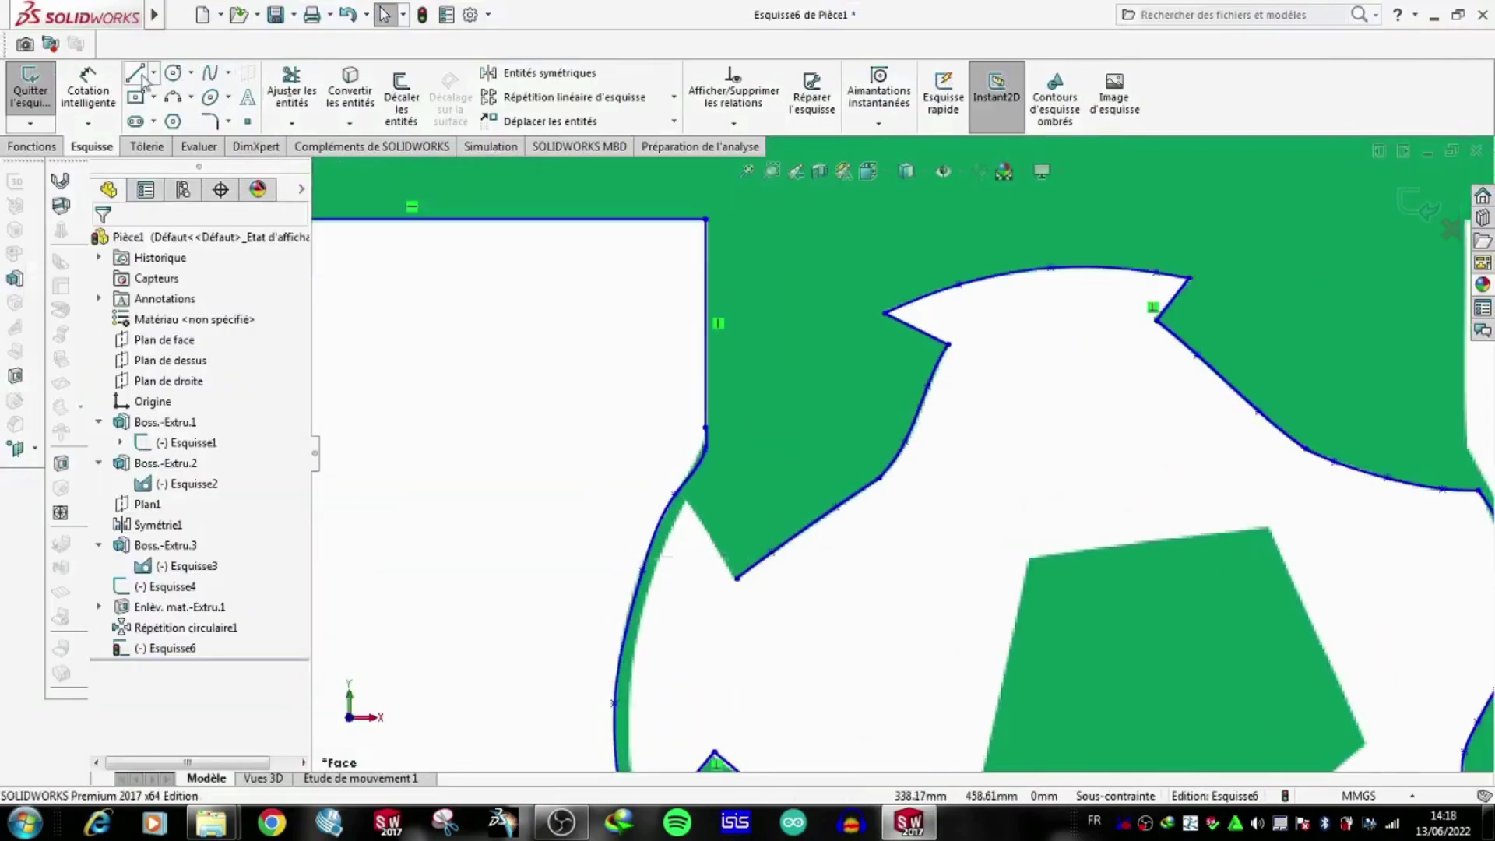
Close the ball outline with a final spline from the line's end.
double_click(685, 505)
scroll(825, 451, "up", 3)
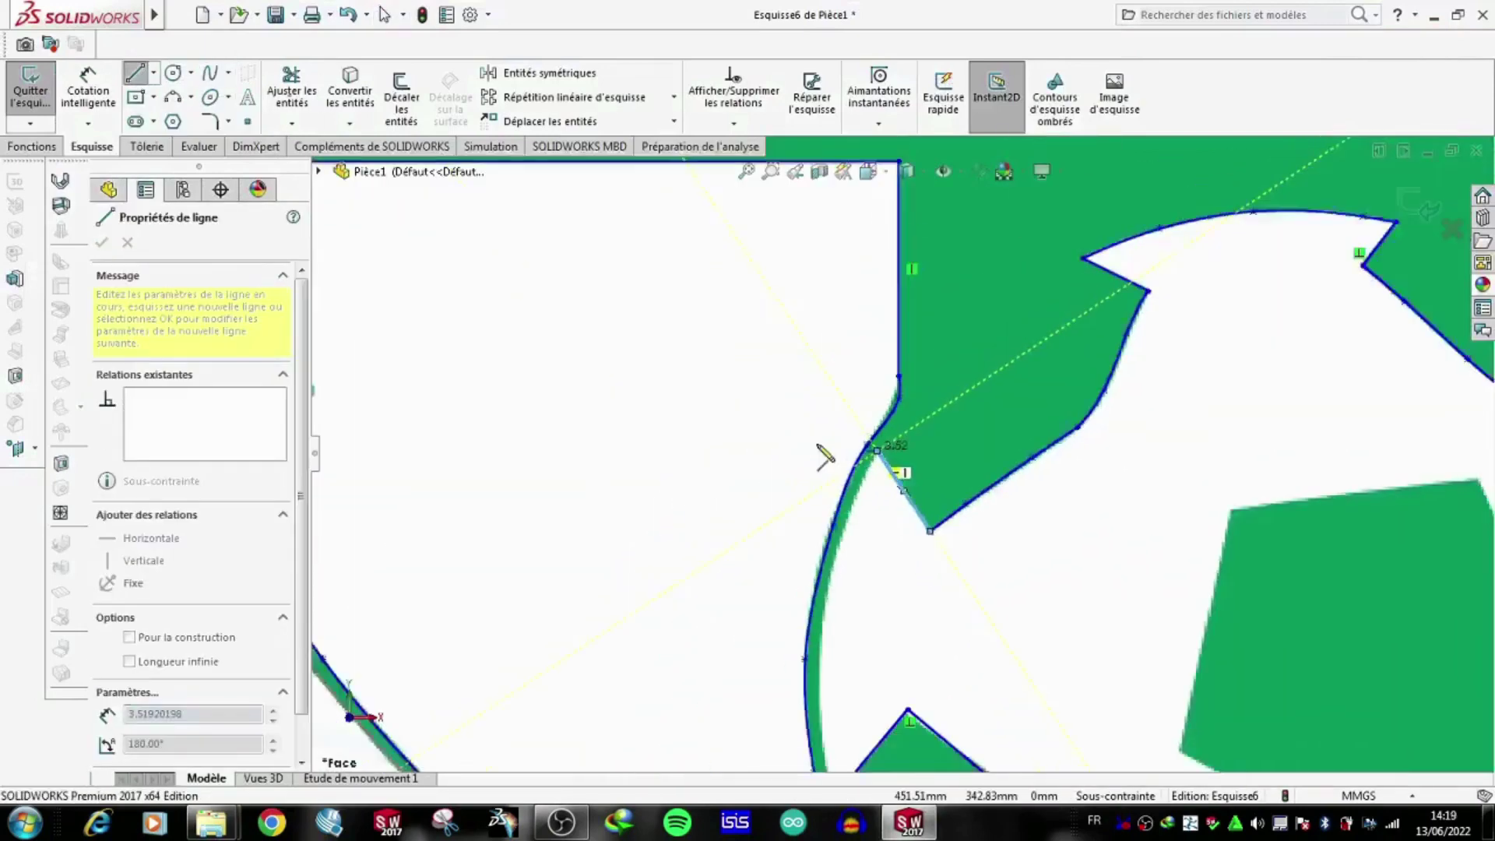
key("Escape")
left_click(210, 73)
double_click(856, 704)
scroll(852, 685, "down", 2)
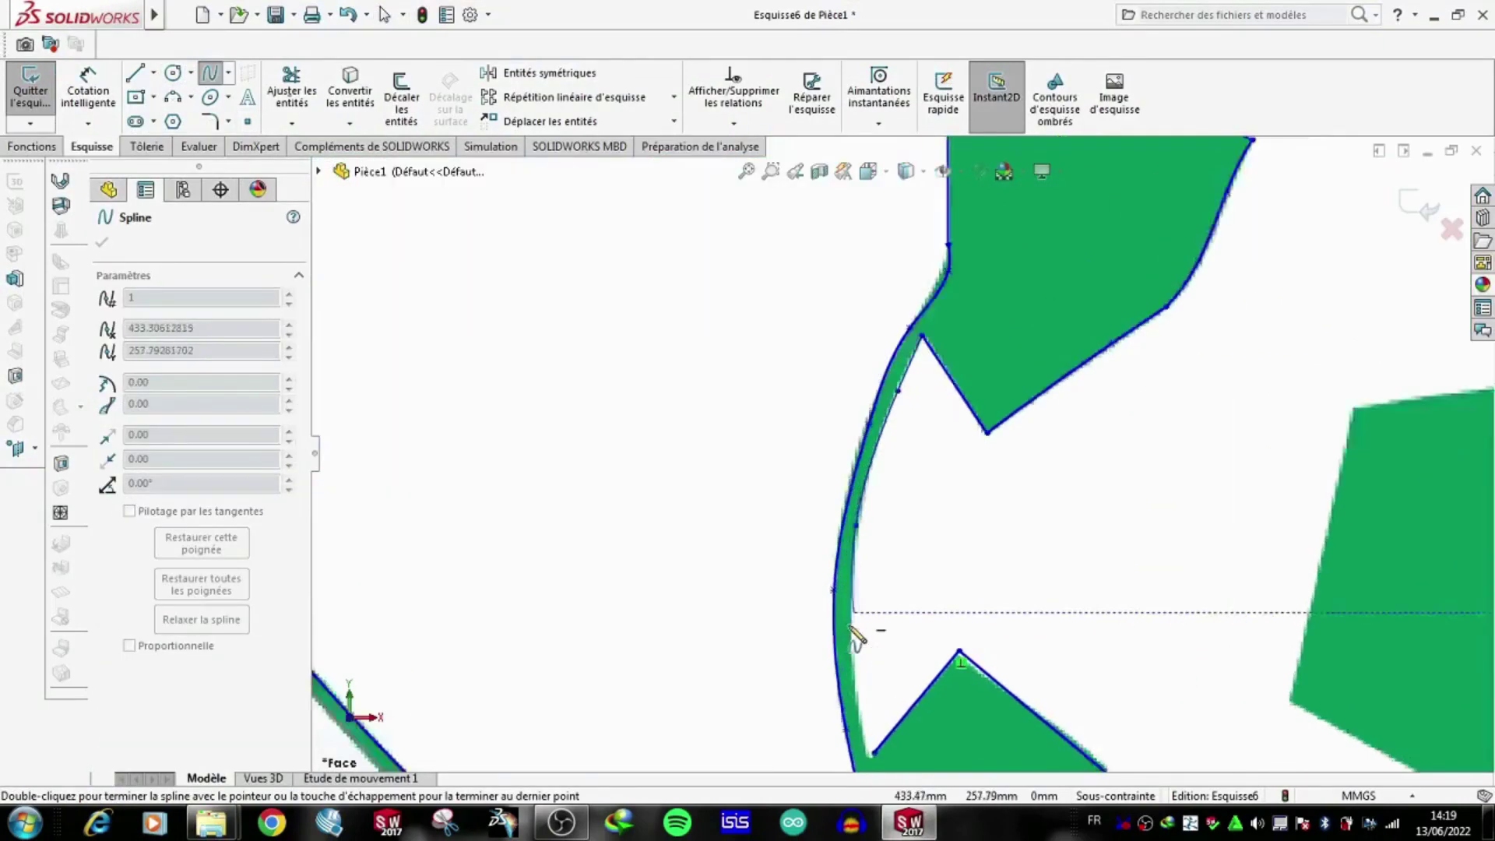
key("Escape")
scroll(1054, 459, "up", 3)
Trace the central pentagon with straight lines, closing at its starting vertex.
key("l")
scroll(1055, 459, "down", 3)
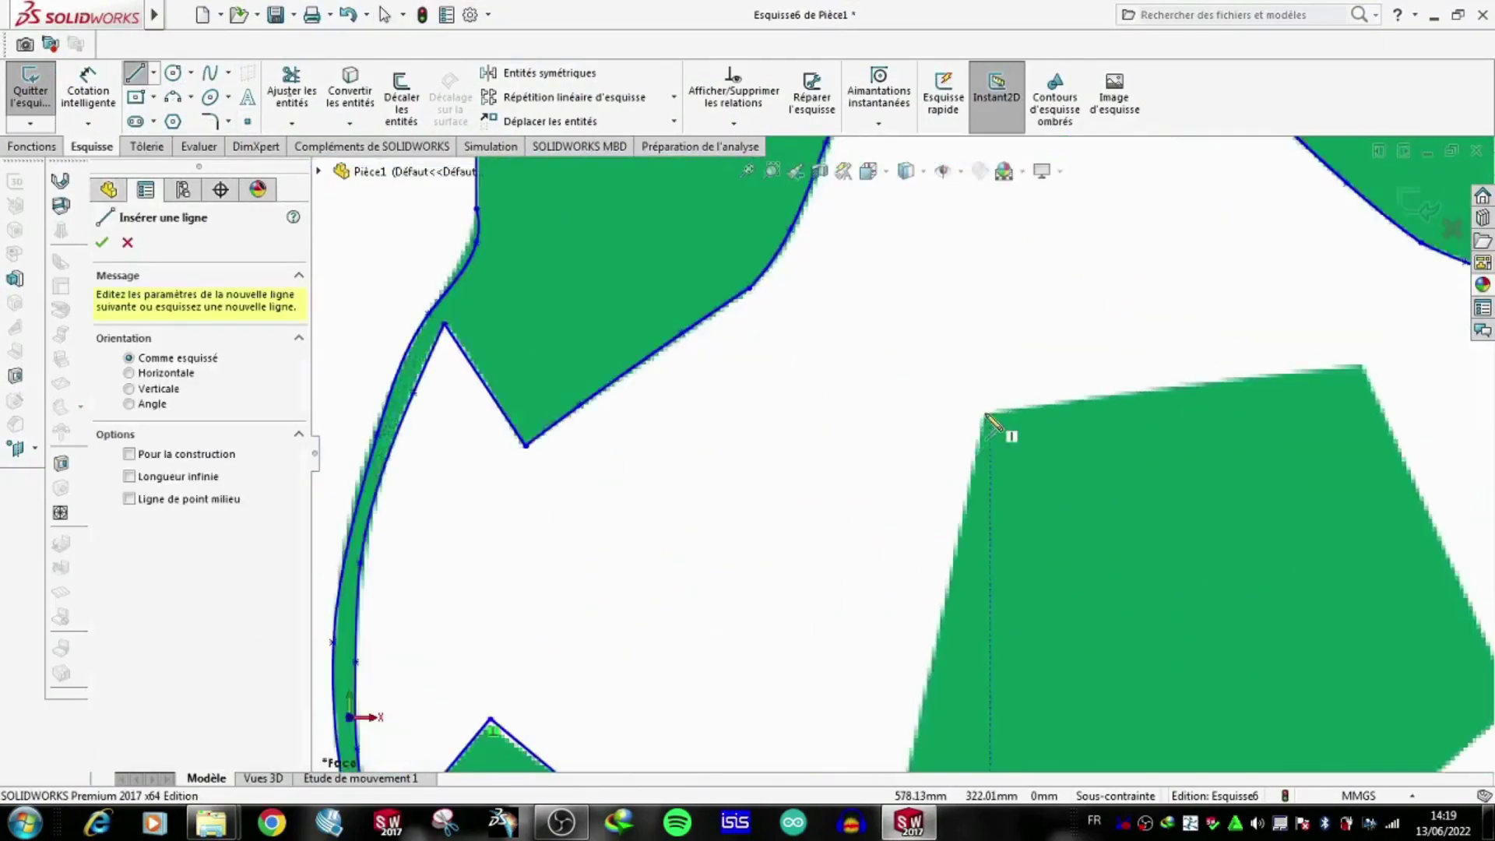
scroll(1012, 467, "up", 2)
left_click(934, 438)
left_click(1038, 658)
scroll(1144, 560, "up", 2)
scroll(1068, 518, "up", 2)
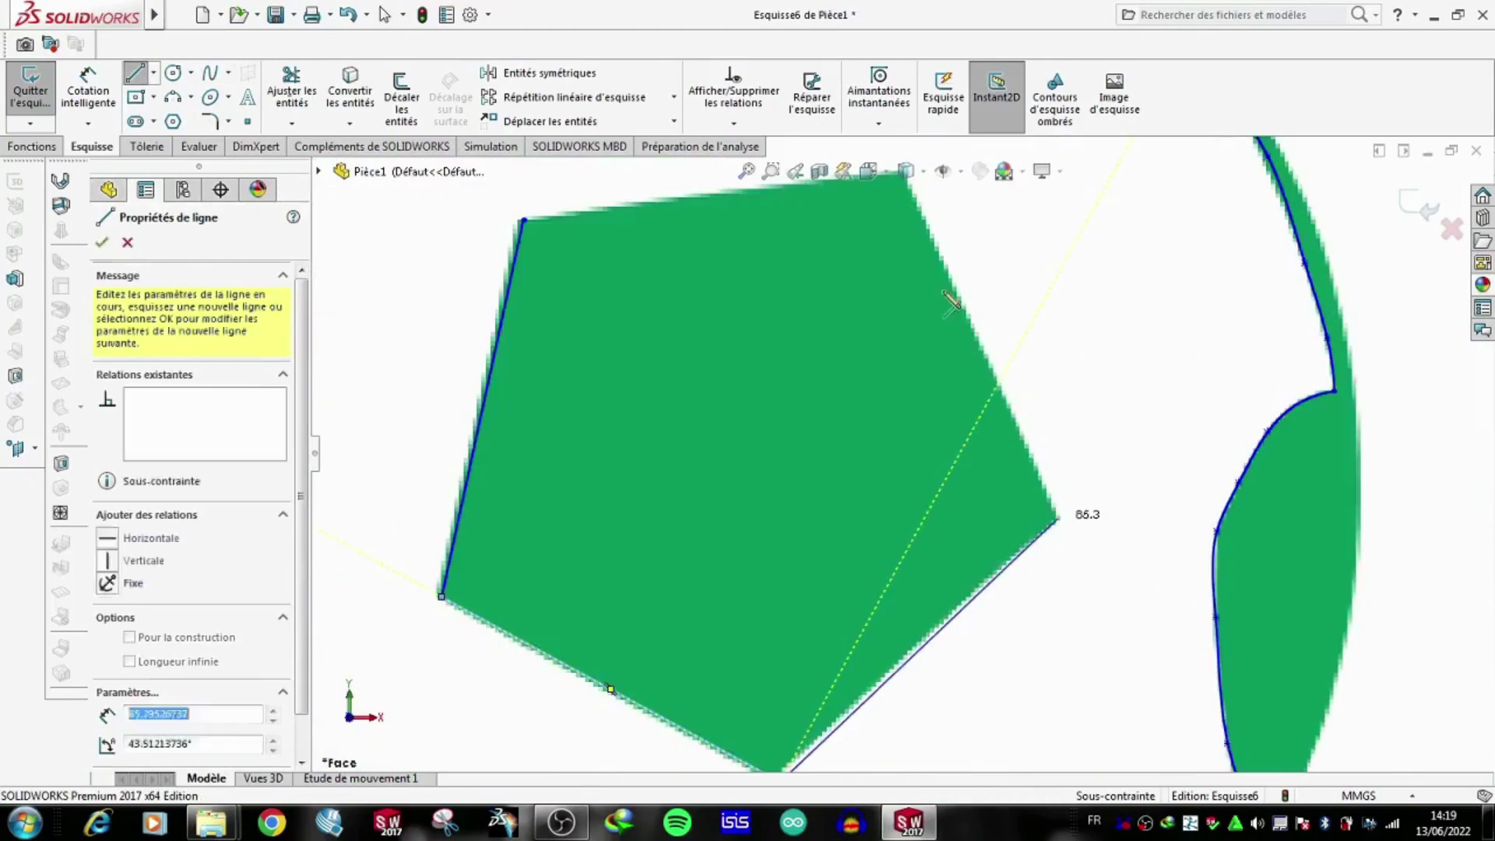
left_click(1069, 517)
left_click(902, 233)
scroll(902, 234, "down", 1)
left_click(447, 329)
scroll(446, 329, "down", 3)
scroll(779, 389, "down", 2)
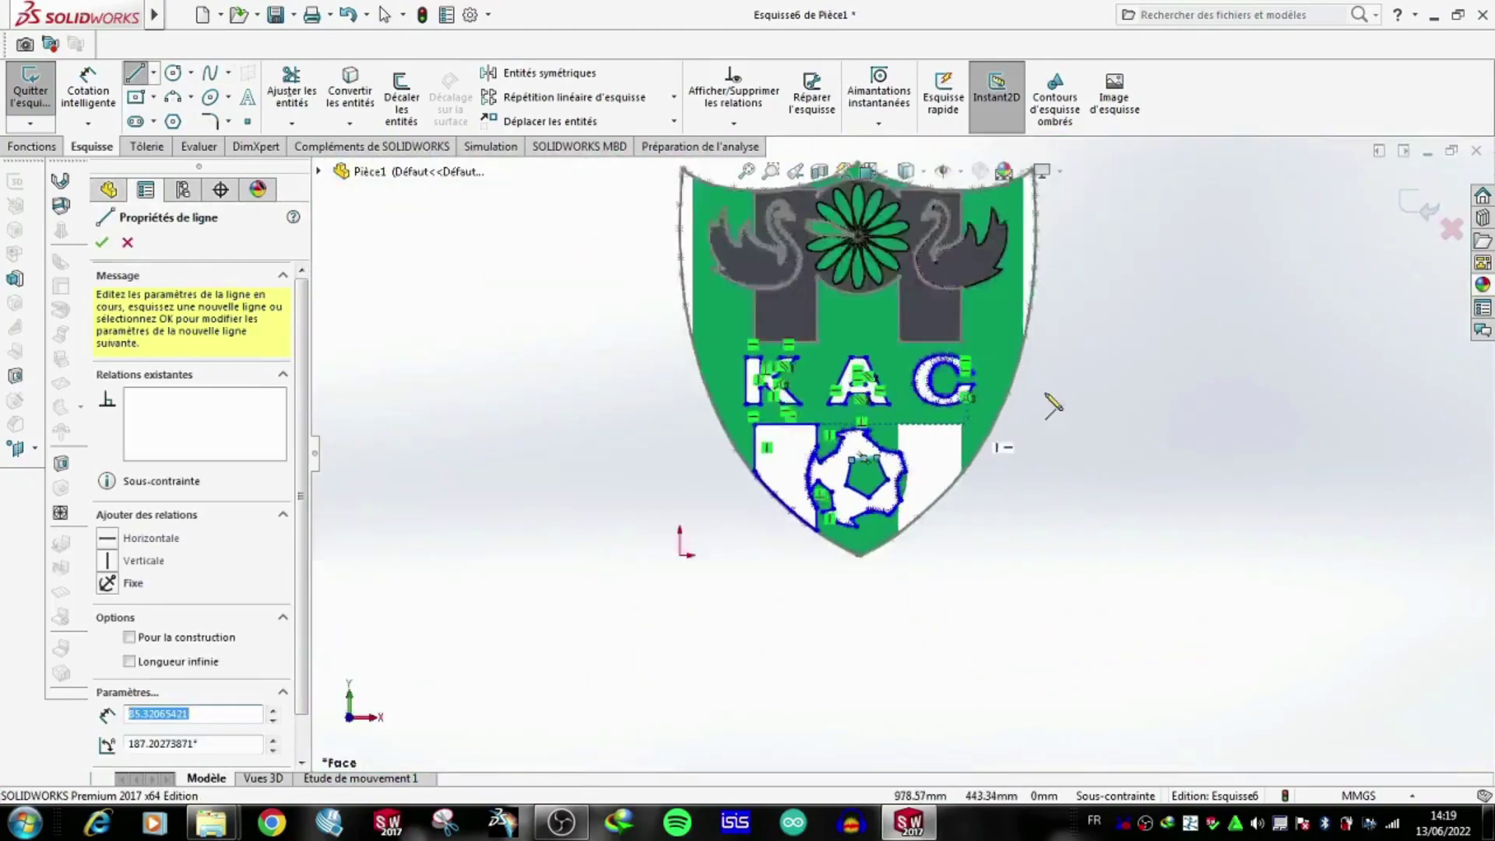
scroll(892, 417, "up", 4)
scroll(891, 416, "down", 3)
Boss-extrude the traced letters, ball and panel 10 mm.
left_click(31, 146)
left_click(43, 93)
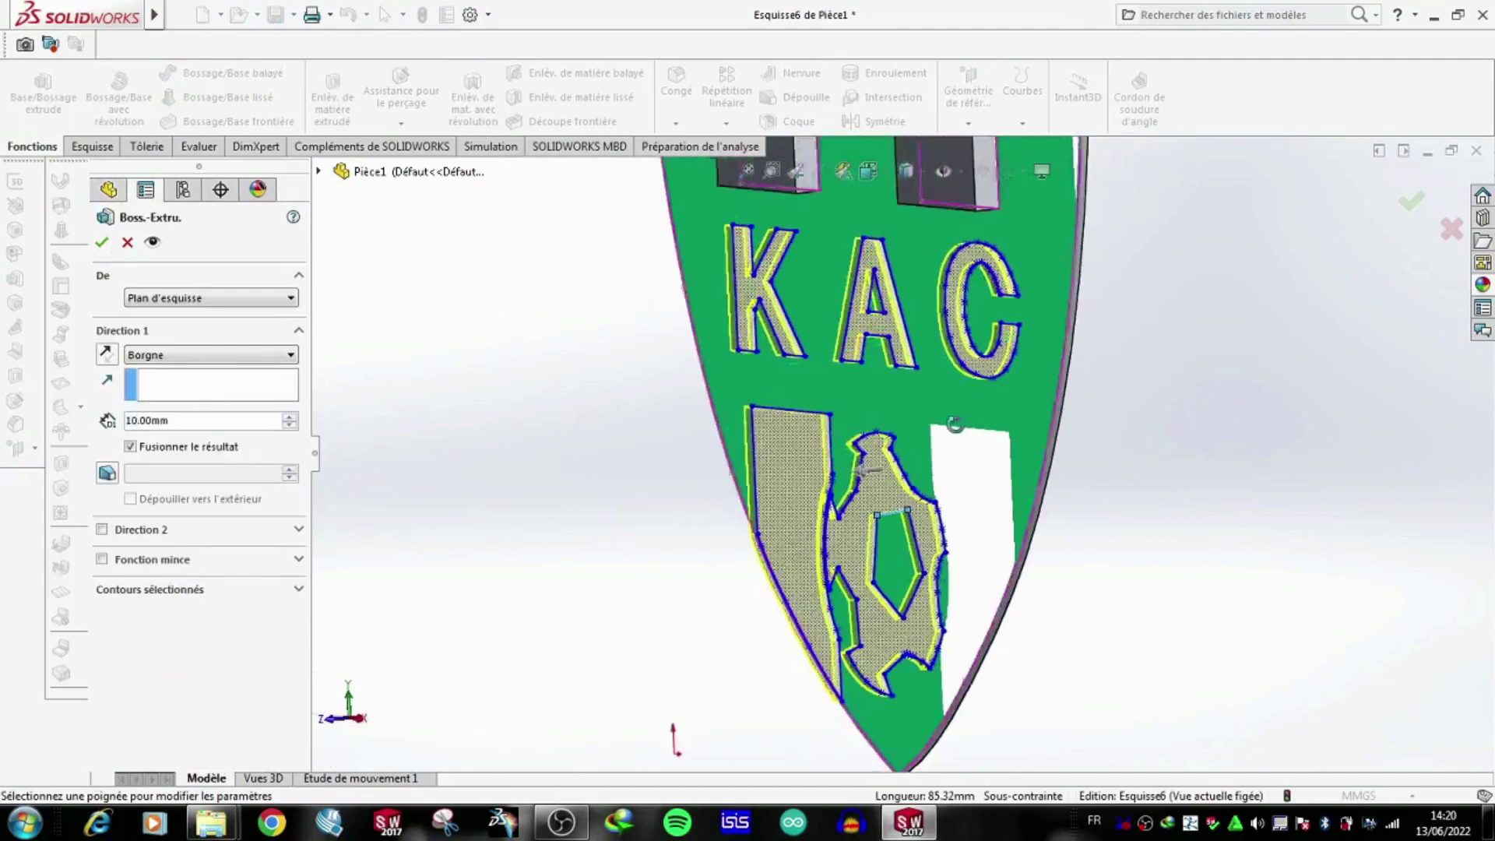
left_click(101, 242)
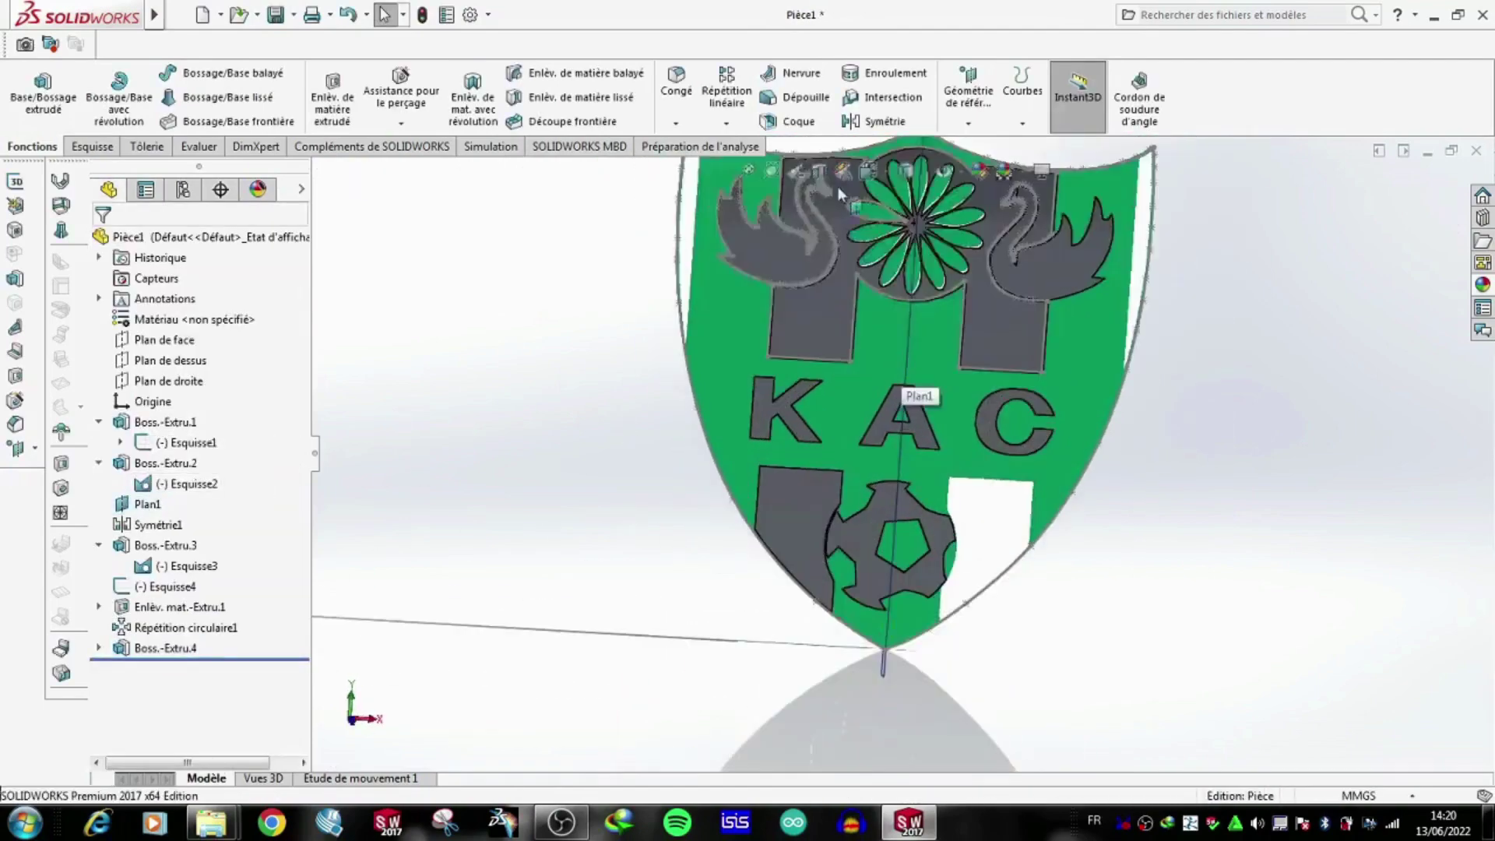
Try mirroring the left panel face about Plan1, then cancel the mirror.
left_click(885, 121)
scroll(805, 495, "up", 3)
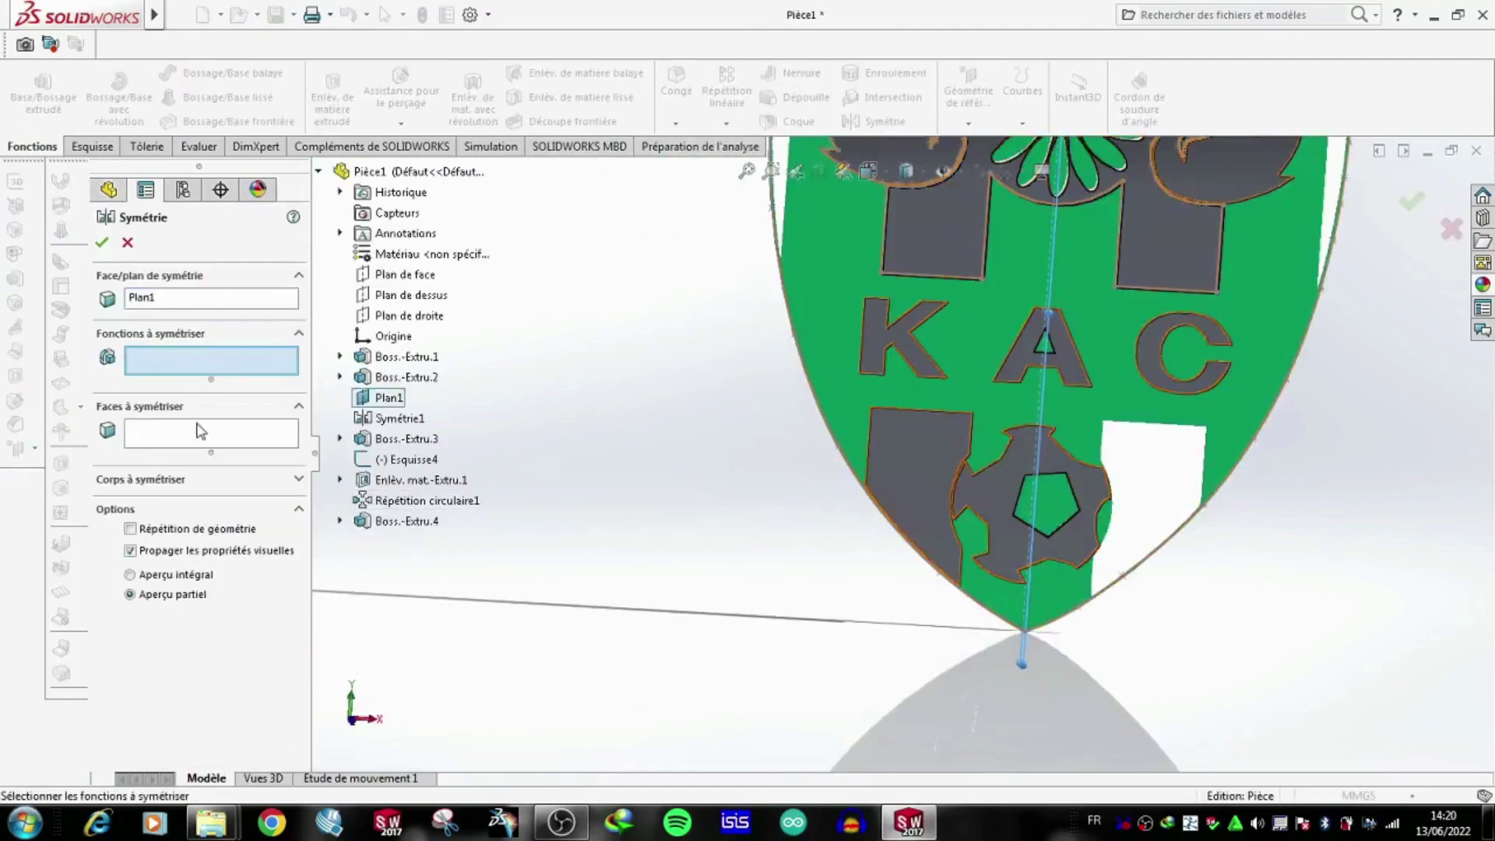
left_click(100, 248)
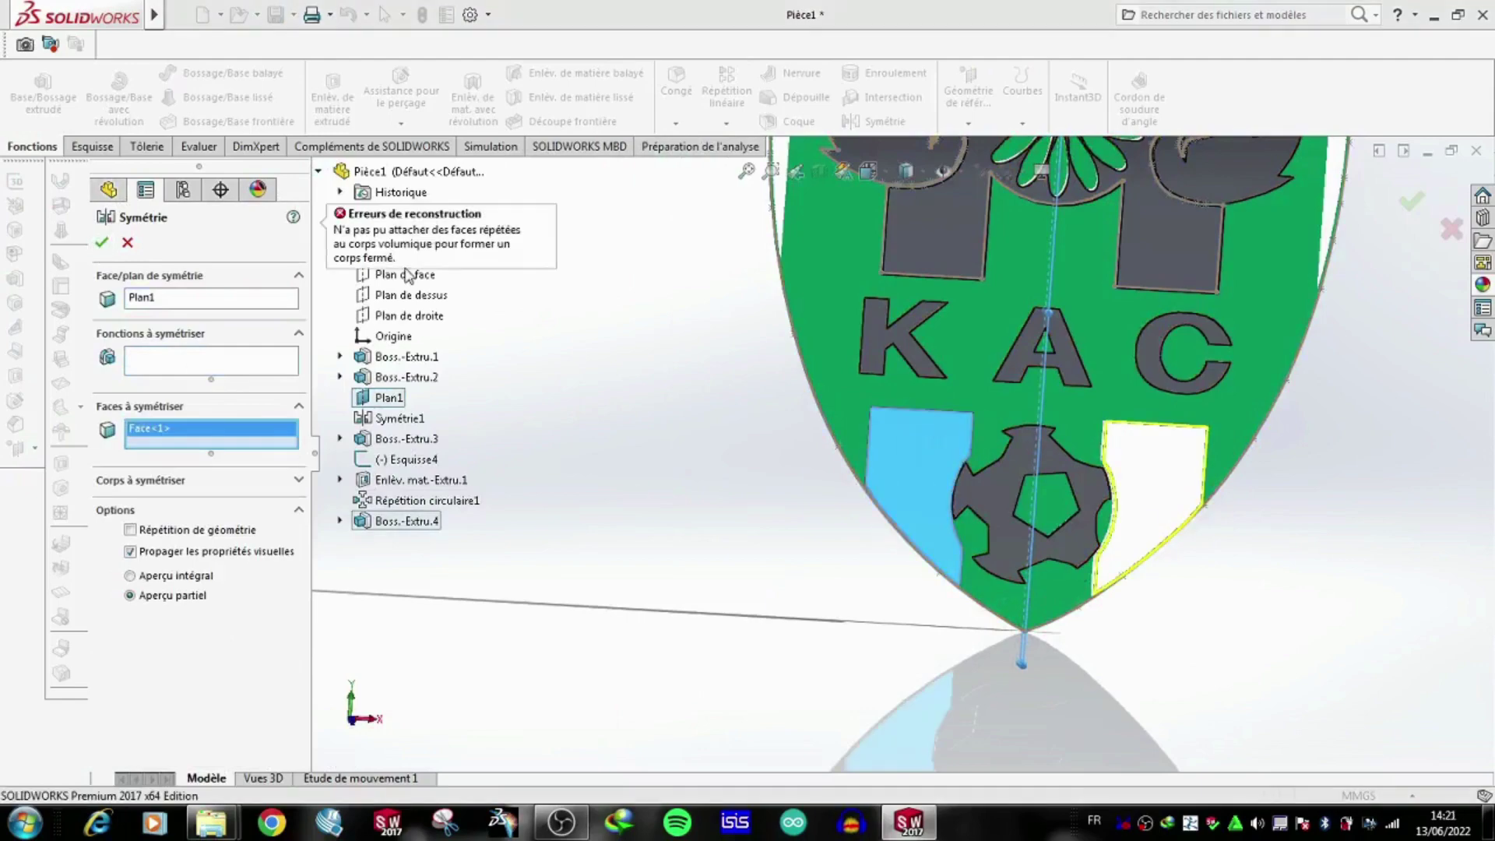
left_click(155, 530)
left_click(102, 243)
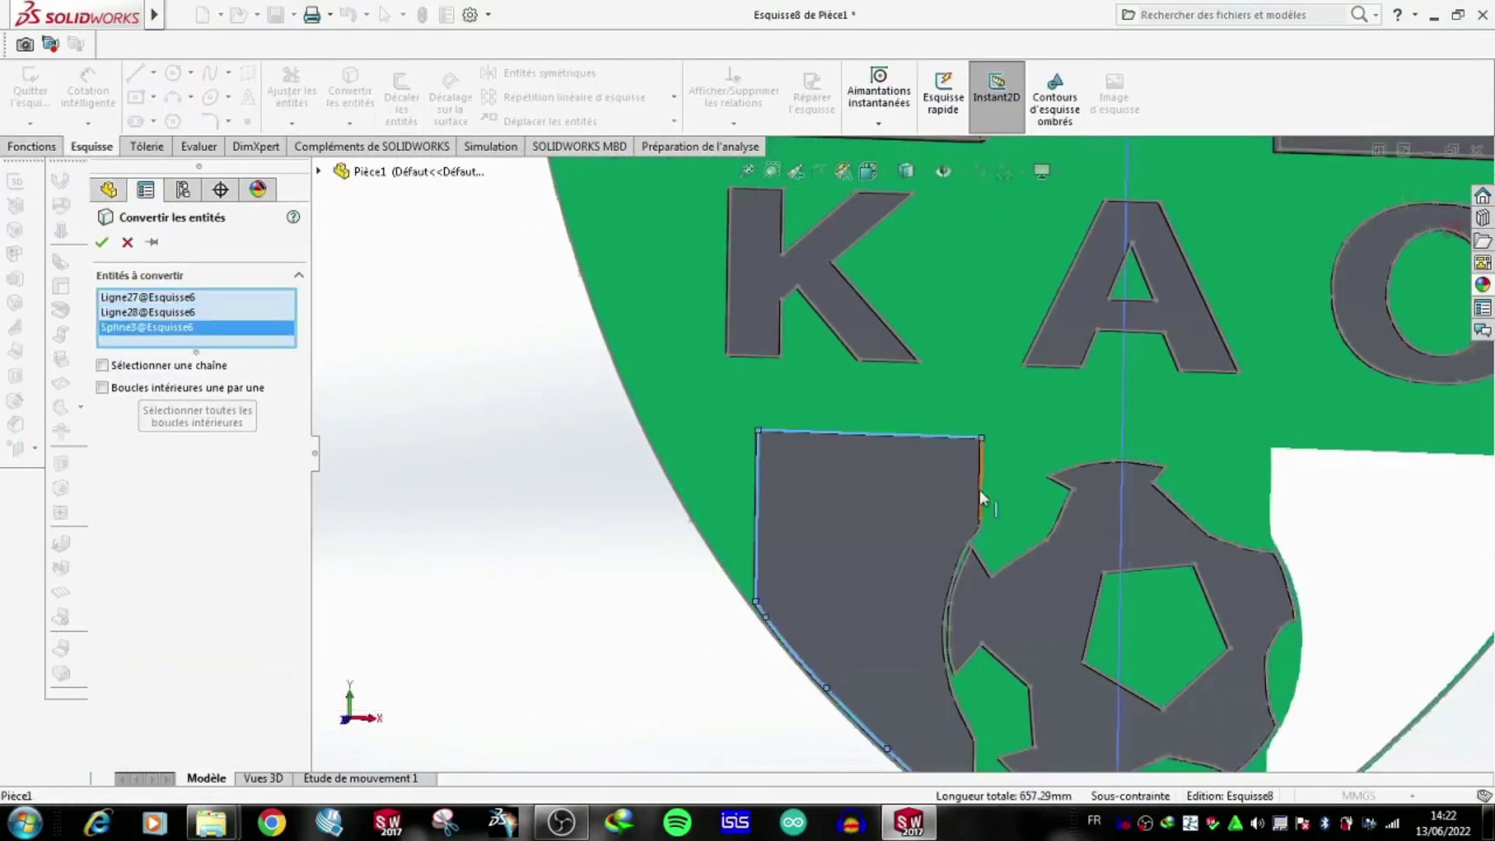
Add the remaining left panel edges and confirm converting them into Esquisse8.
left_click(981, 498)
left_click(966, 548)
scroll(1011, 467, "up", 5)
scroll(1129, 288, "down", 5)
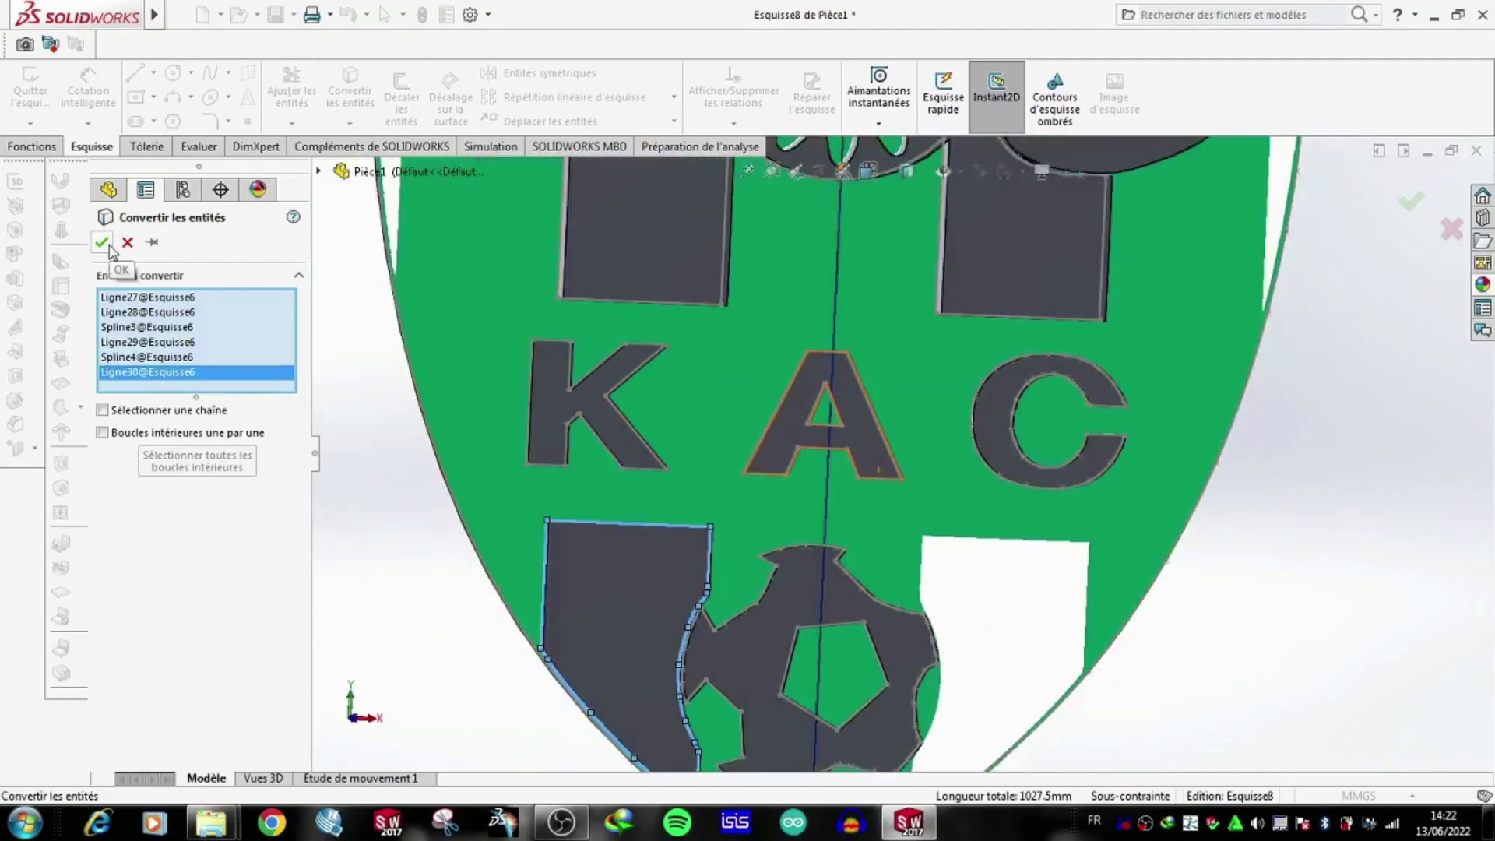
left_click(110, 246)
scroll(895, 501, "up", 5)
Try mirroring the converted edges about vertical centre line Ligne9, then cancel the mirror.
left_click(545, 73)
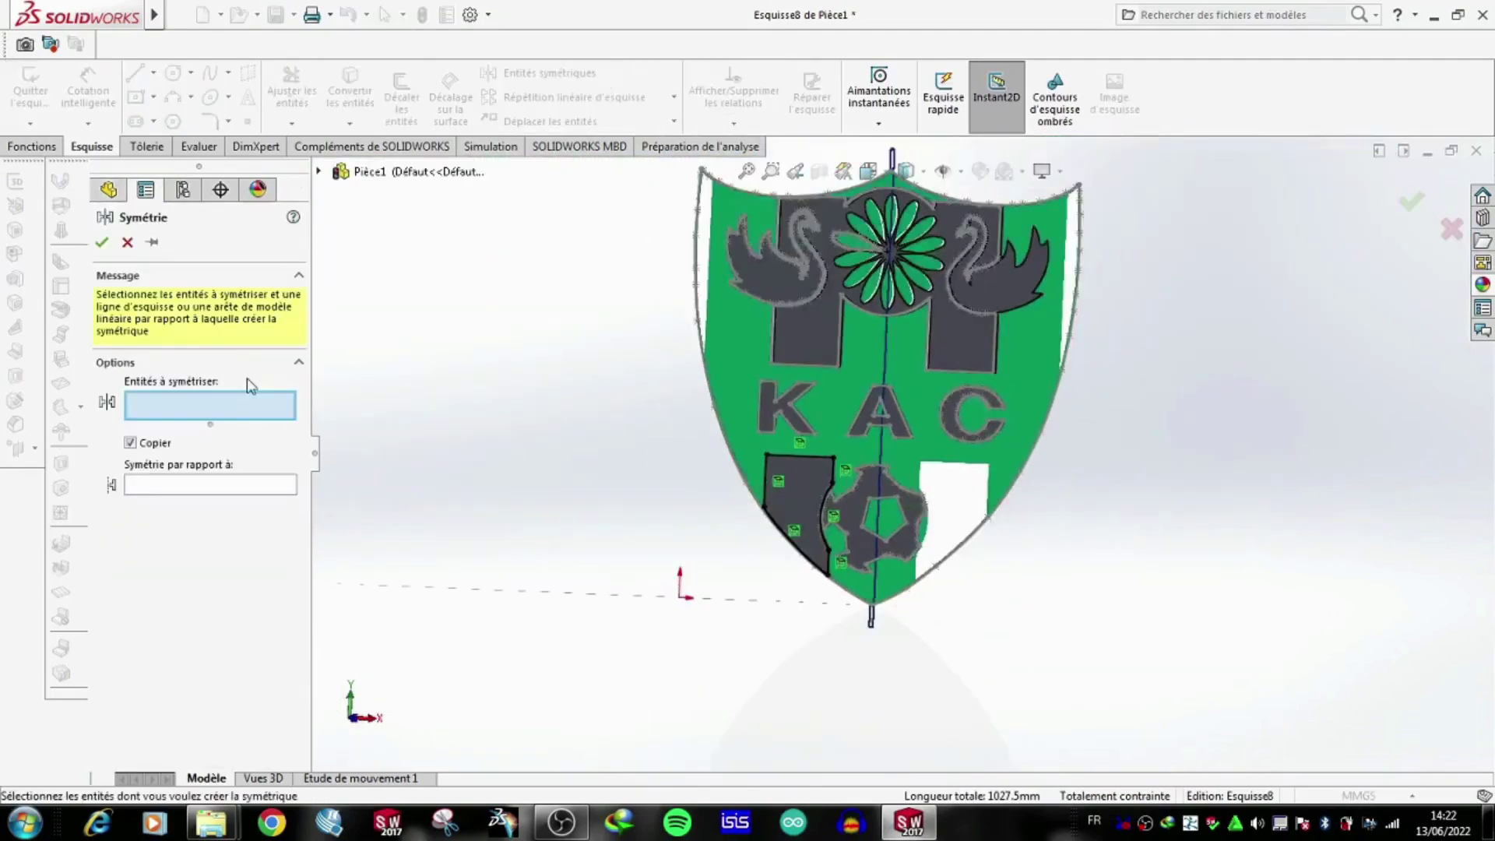
left_click(252, 484)
scroll(872, 327, "down", 5)
scroll(859, 394, "up", 4)
scroll(859, 394, "down", 5)
left_click(187, 15)
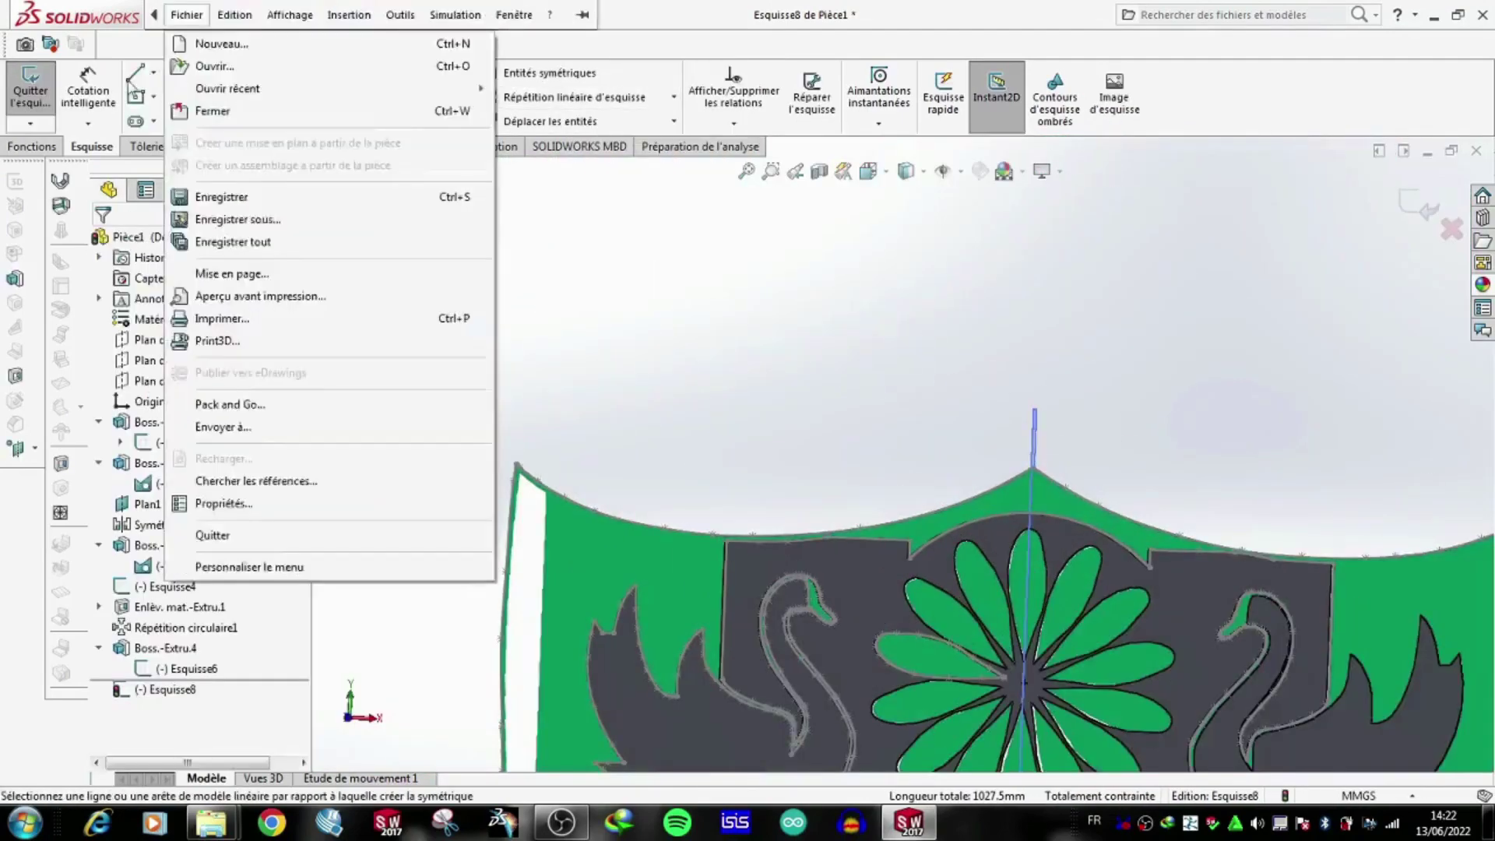
left_click(1024, 682)
scroll(923, 605, "up", 5)
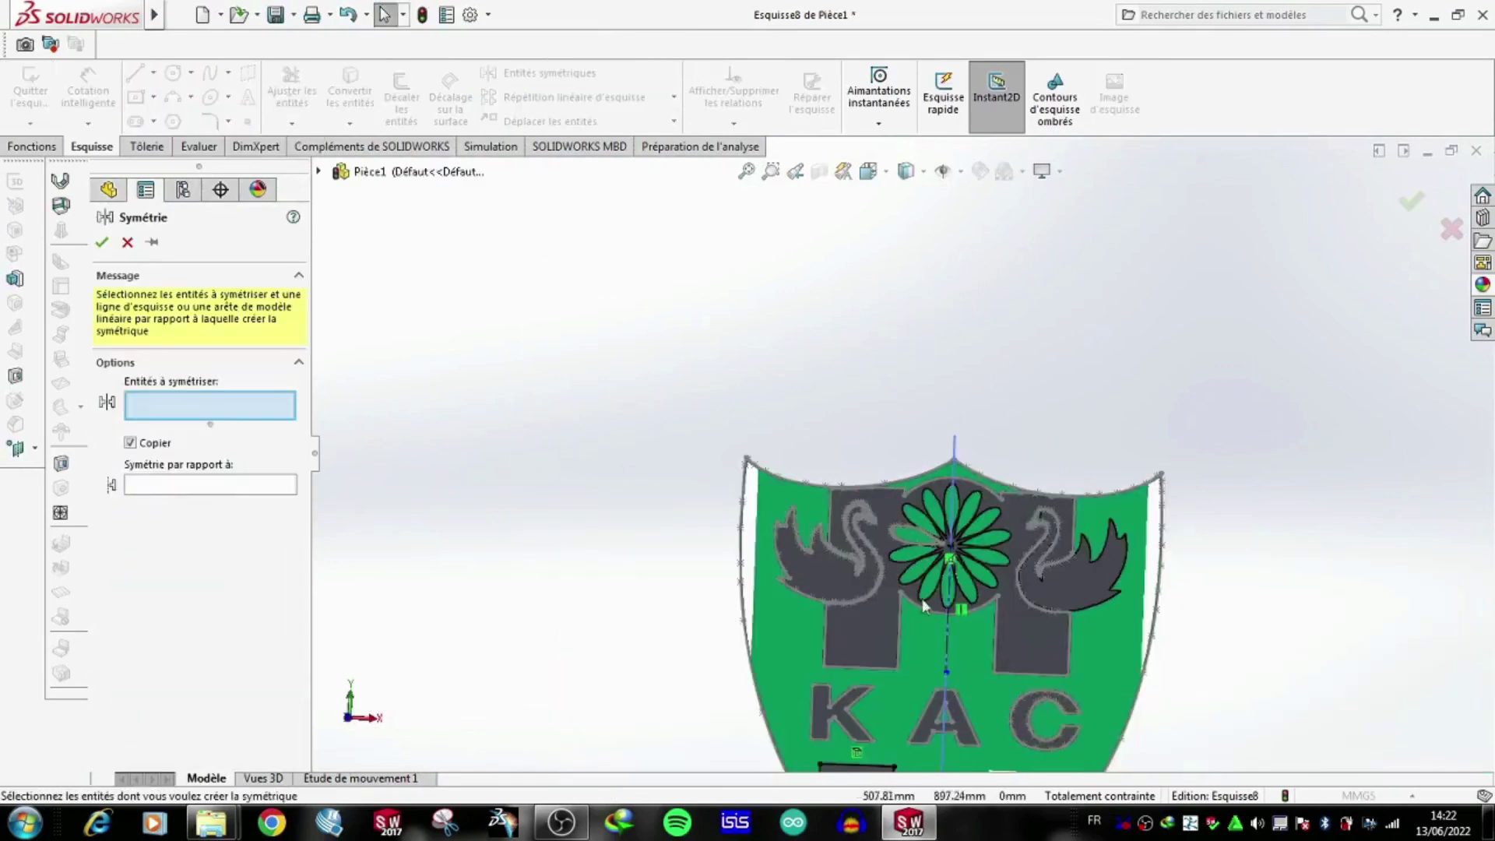
left_click(944, 657)
scroll(848, 412, "down", 2)
key("Escape")
scroll(869, 525, "up", 3)
scroll(913, 472, "down", 3)
key("Escape")
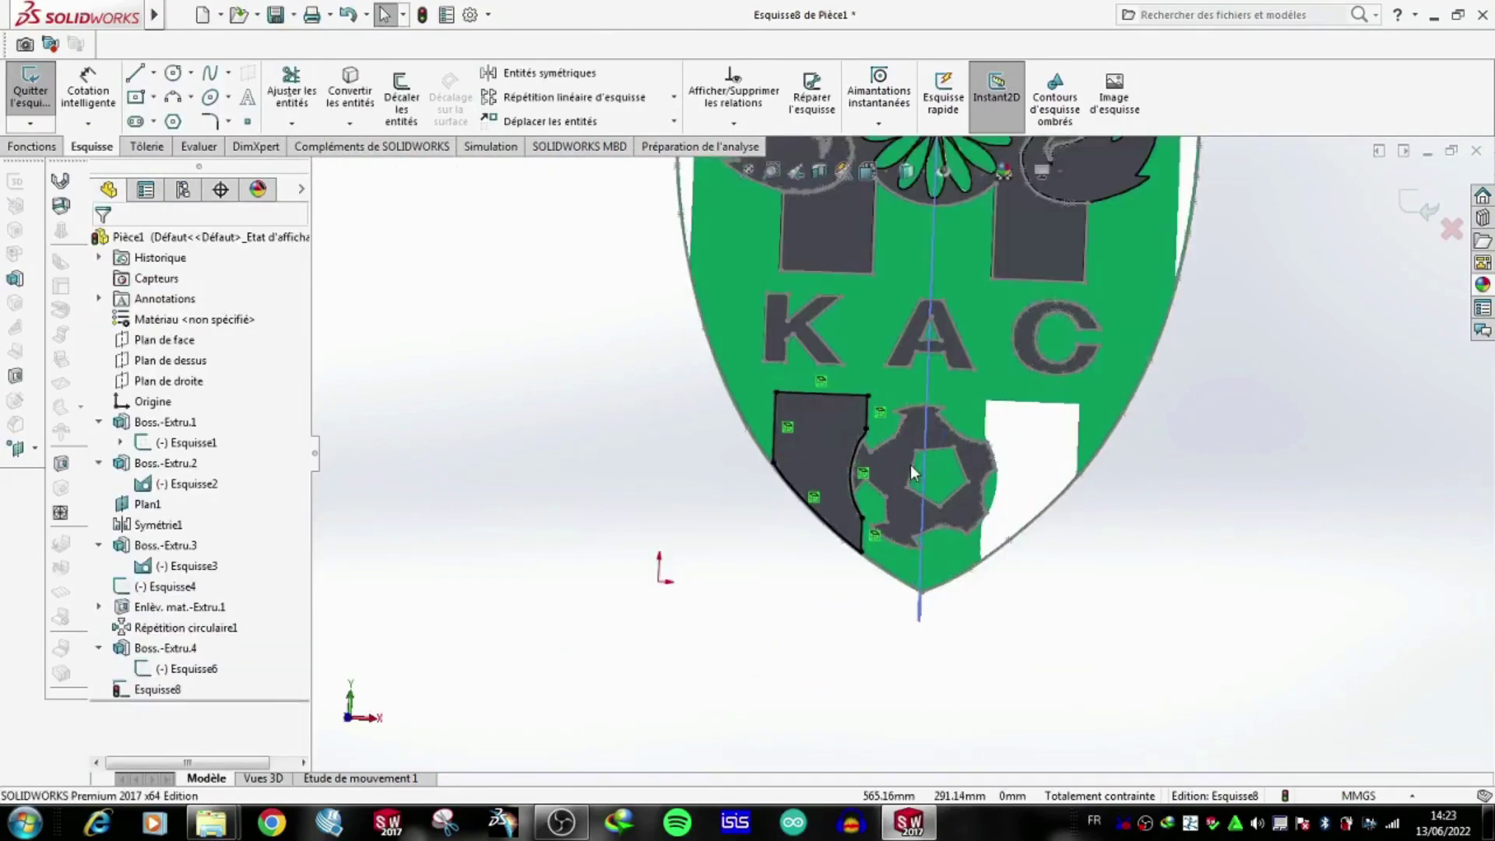
Close Esquisse8 and reopen Esquisse6 for editing.
left_click(1429, 207)
left_click(161, 689)
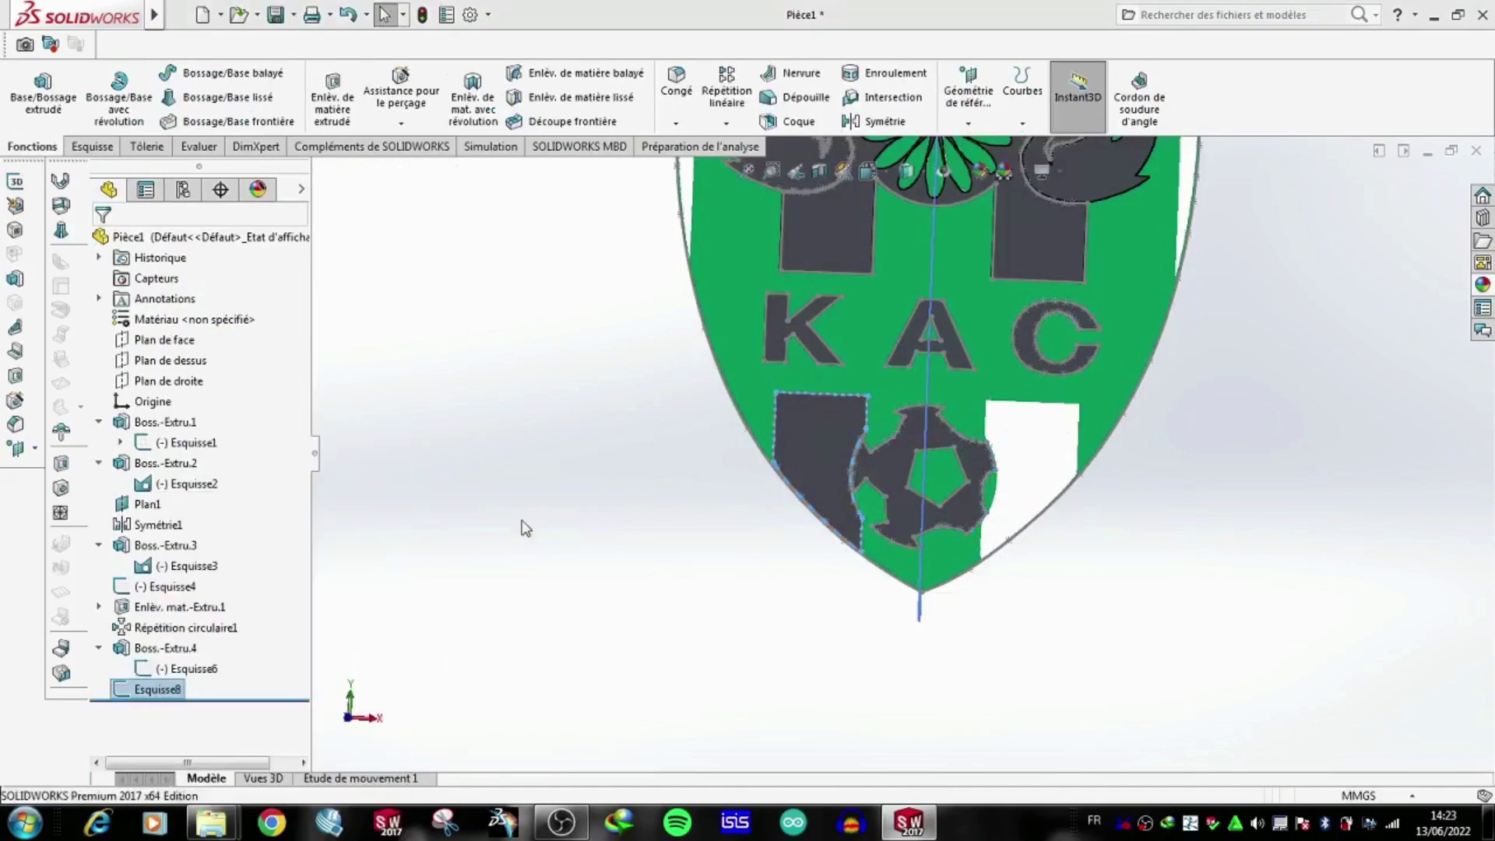
left_click(193, 669)
Face Esquisse6 and draw a line finishing the white panel's top edge.
left_click(214, 616)
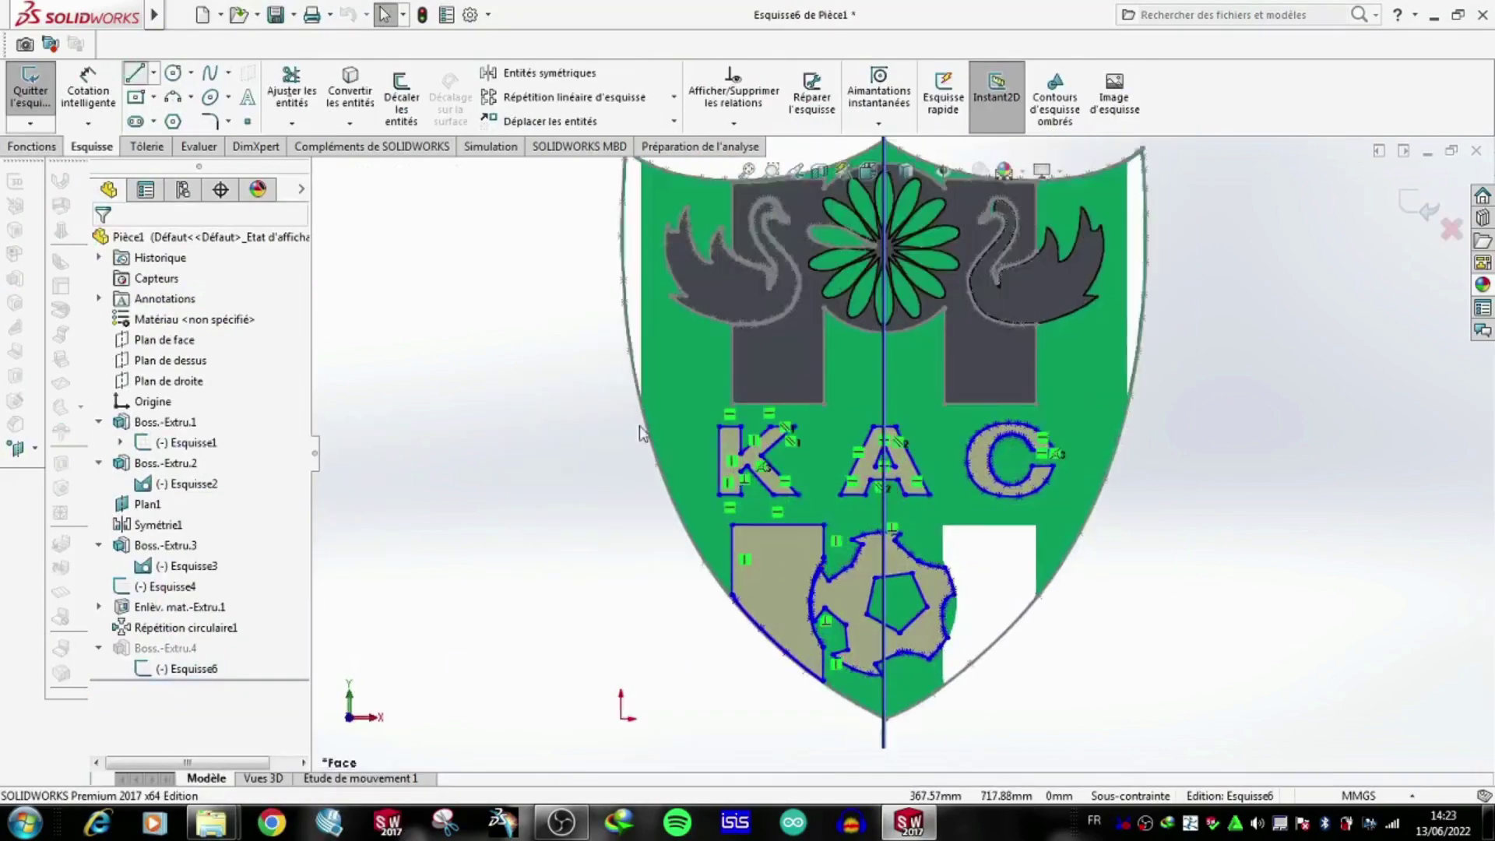
key("l")
scroll(1043, 559, "down", 5)
left_click(580, 399)
key("Escape")
scroll(972, 419, "down", 3)
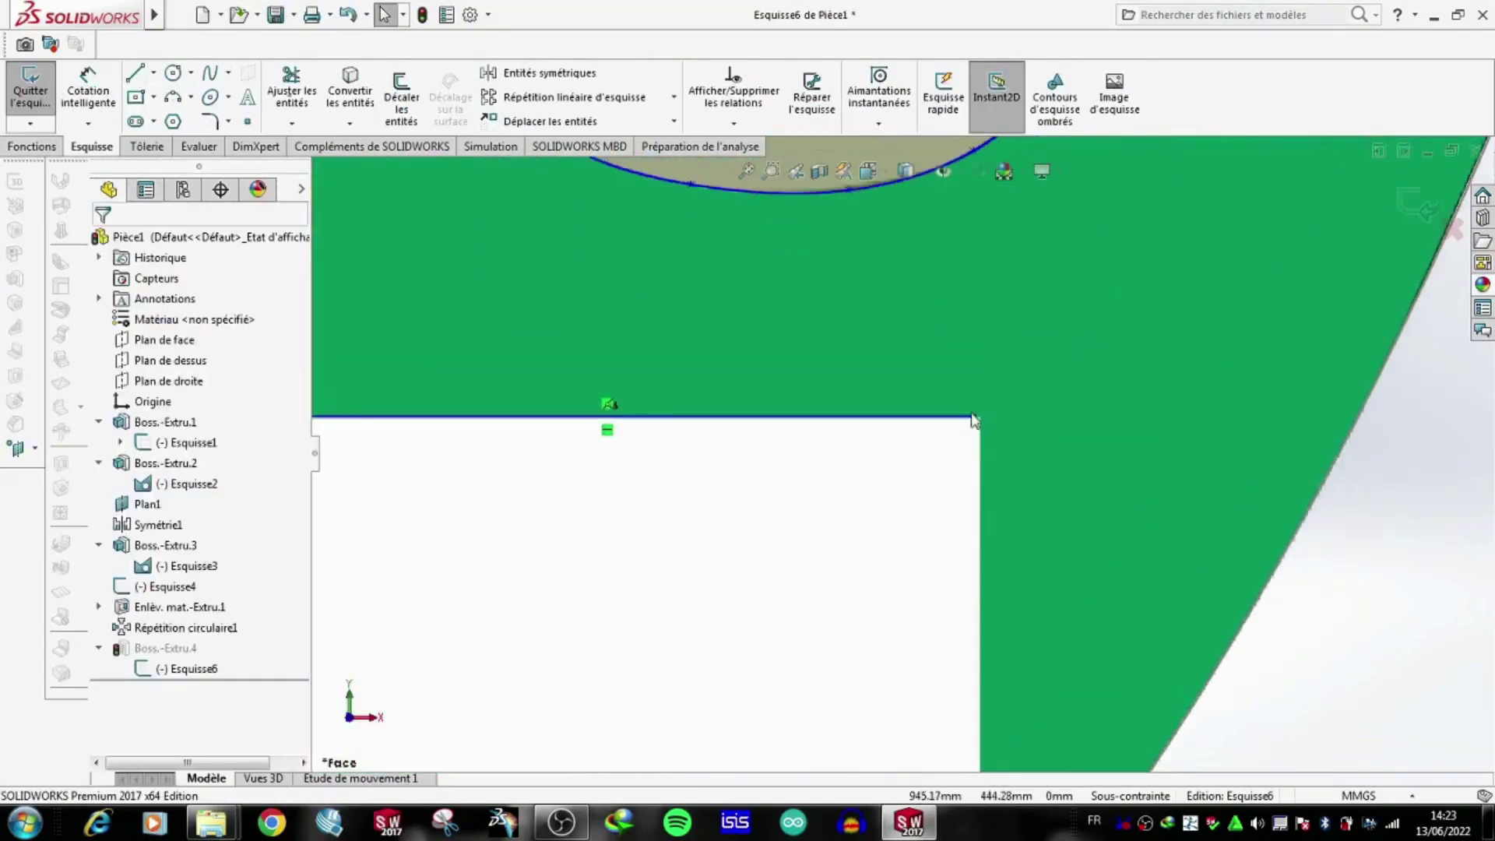
left_click(973, 416)
scroll(966, 424, "up", 5)
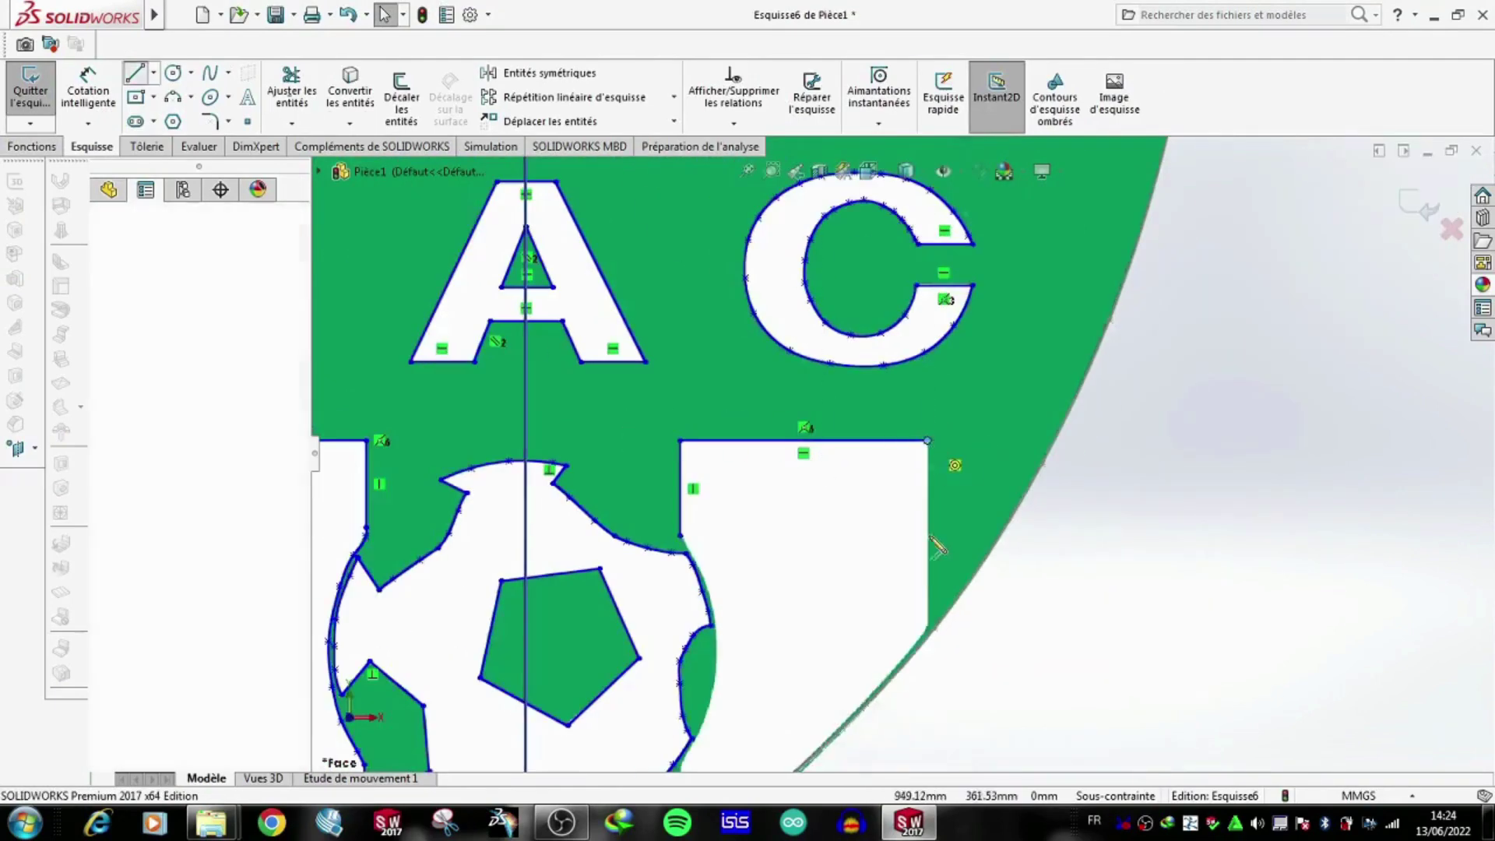
scroll(938, 547, "down", 3)
Trace a spline from the white panel's lower-right corner along the shield's curved edge.
key("Escape")
left_click(210, 72)
left_click(931, 449)
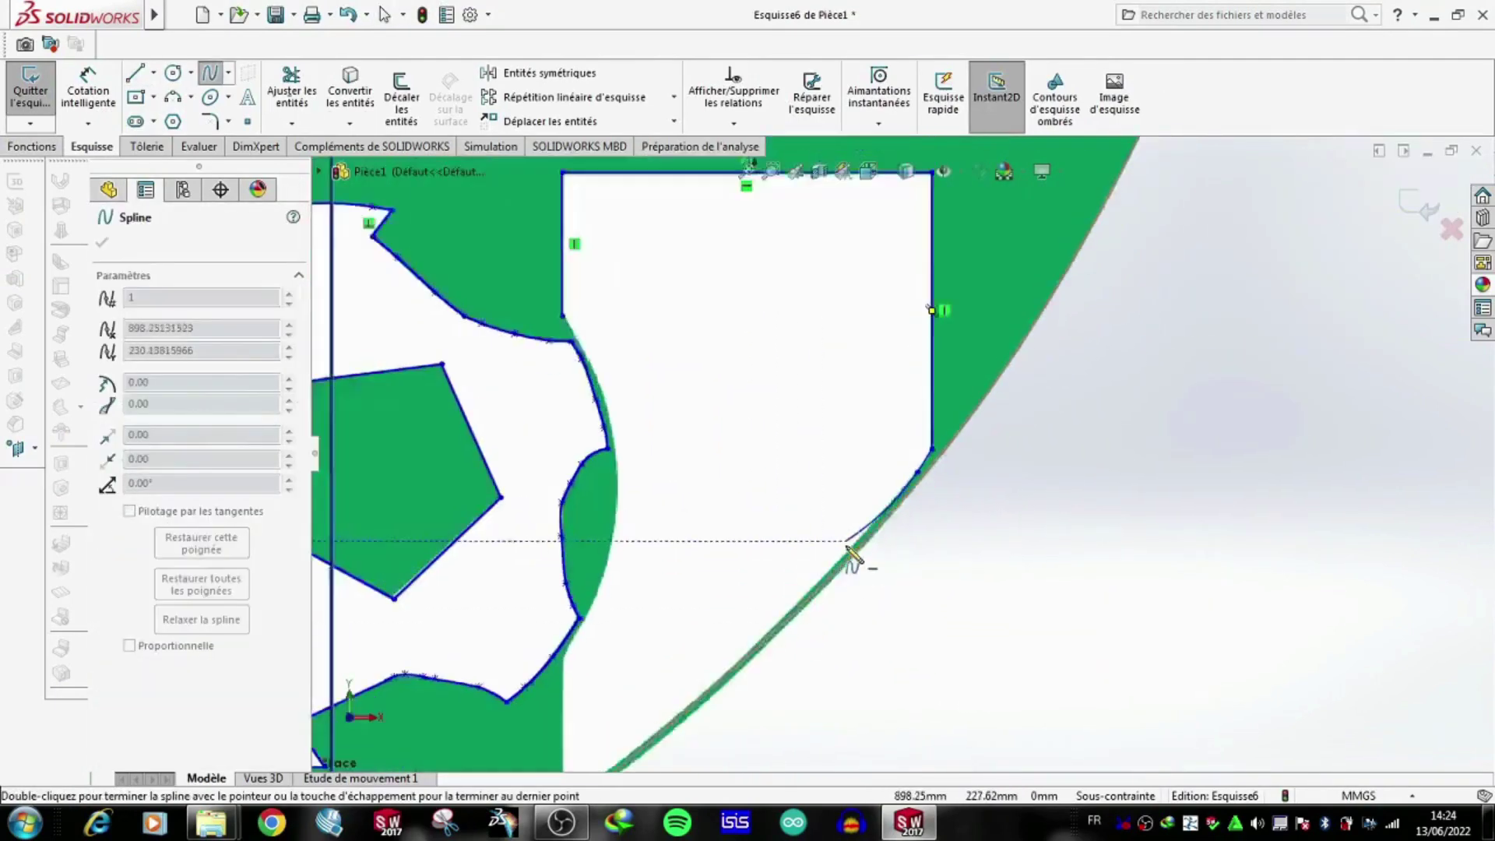
scroll(853, 554, "down", 2)
scroll(946, 479, "down", 2)
left_click(915, 468)
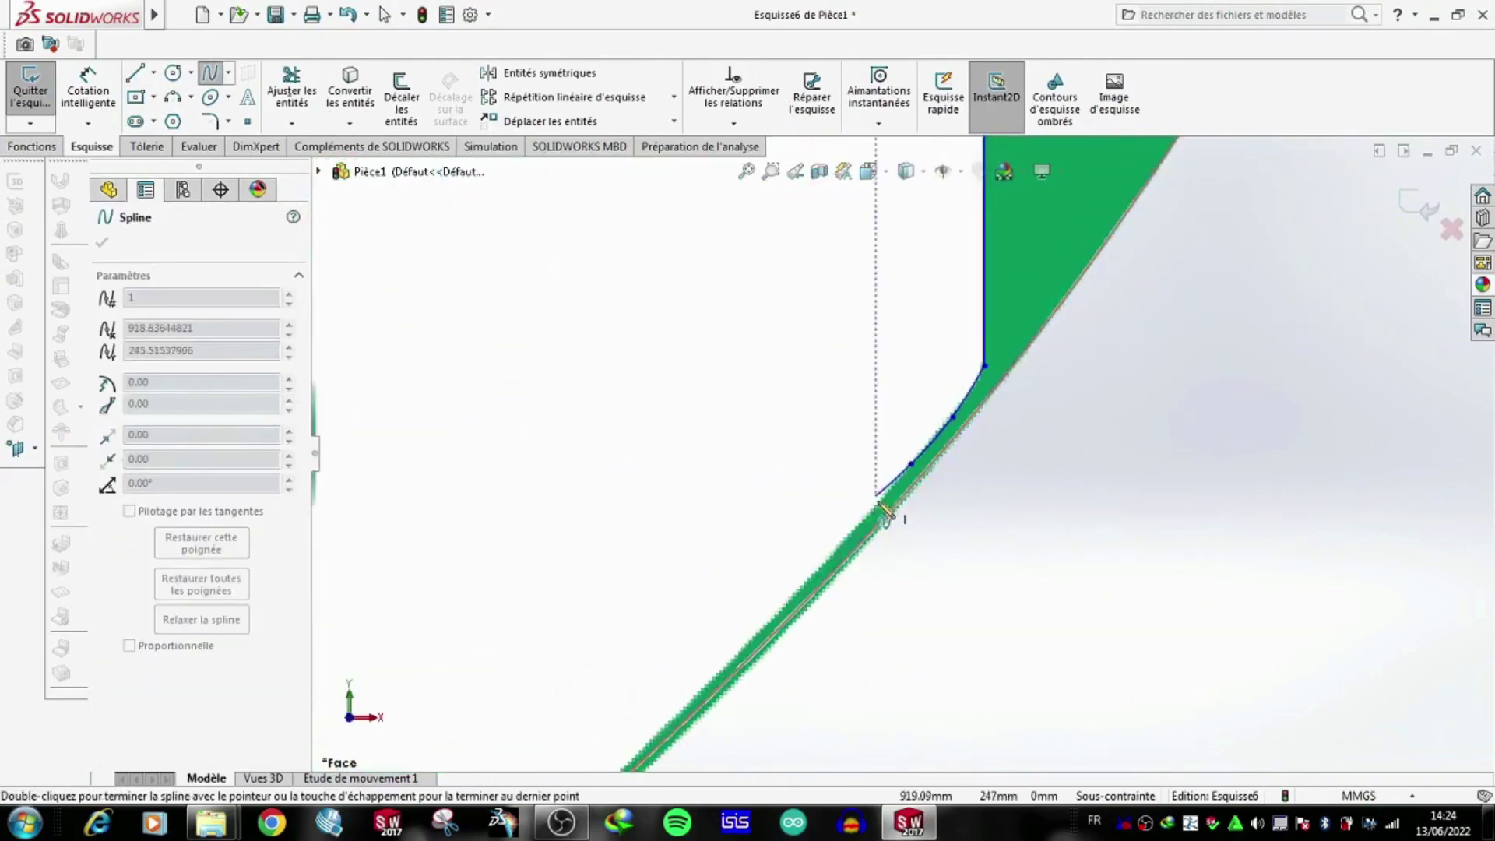
left_click(876, 496)
scroll(825, 545, "up", 3)
scroll(778, 599, "down", 2)
scroll(763, 627, "down", 2)
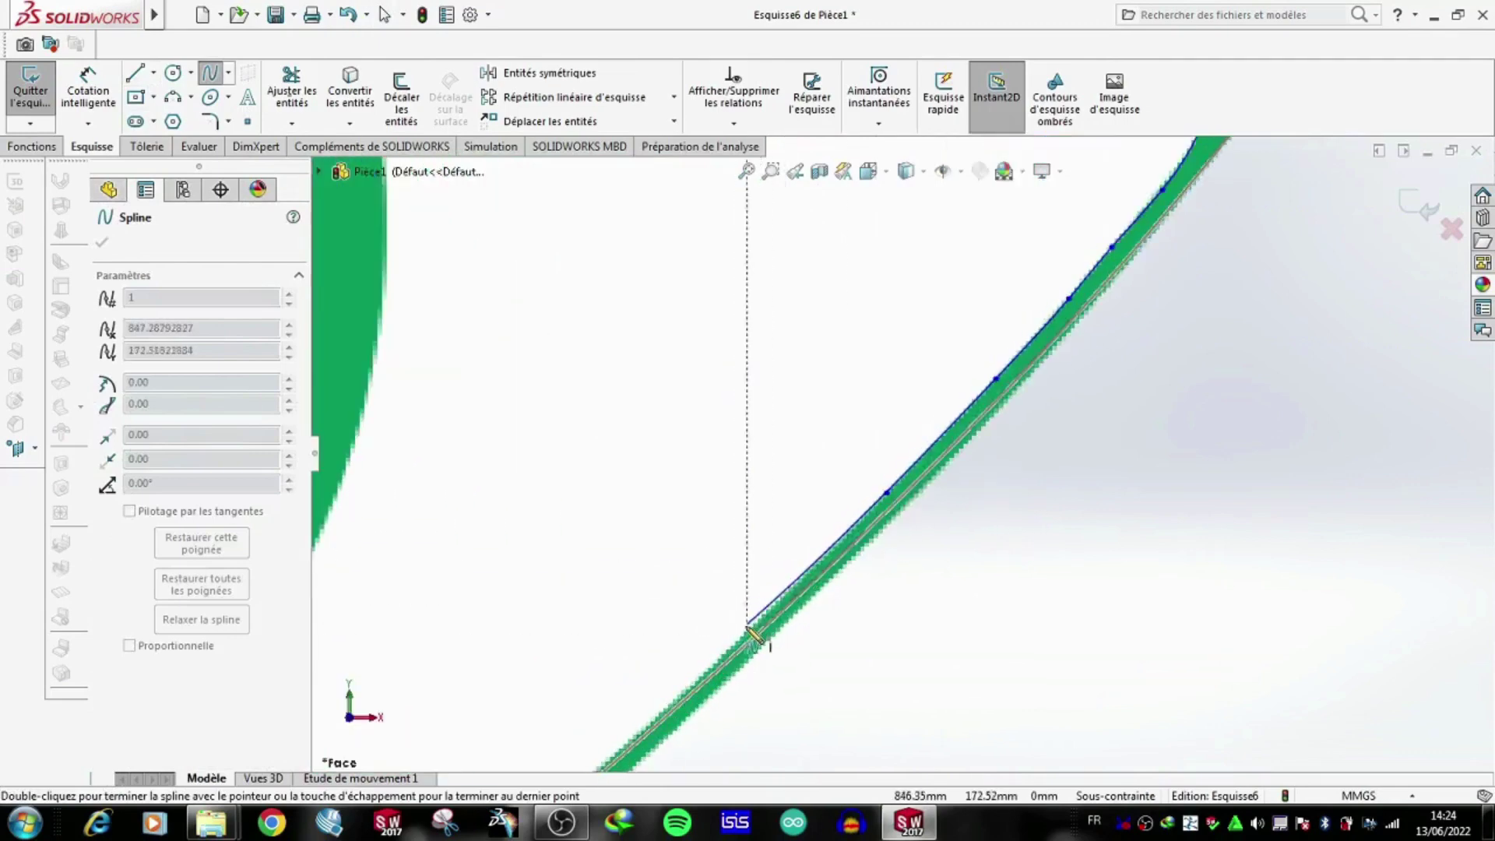
scroll(739, 646, "up", 2)
scroll(748, 615, "down", 2)
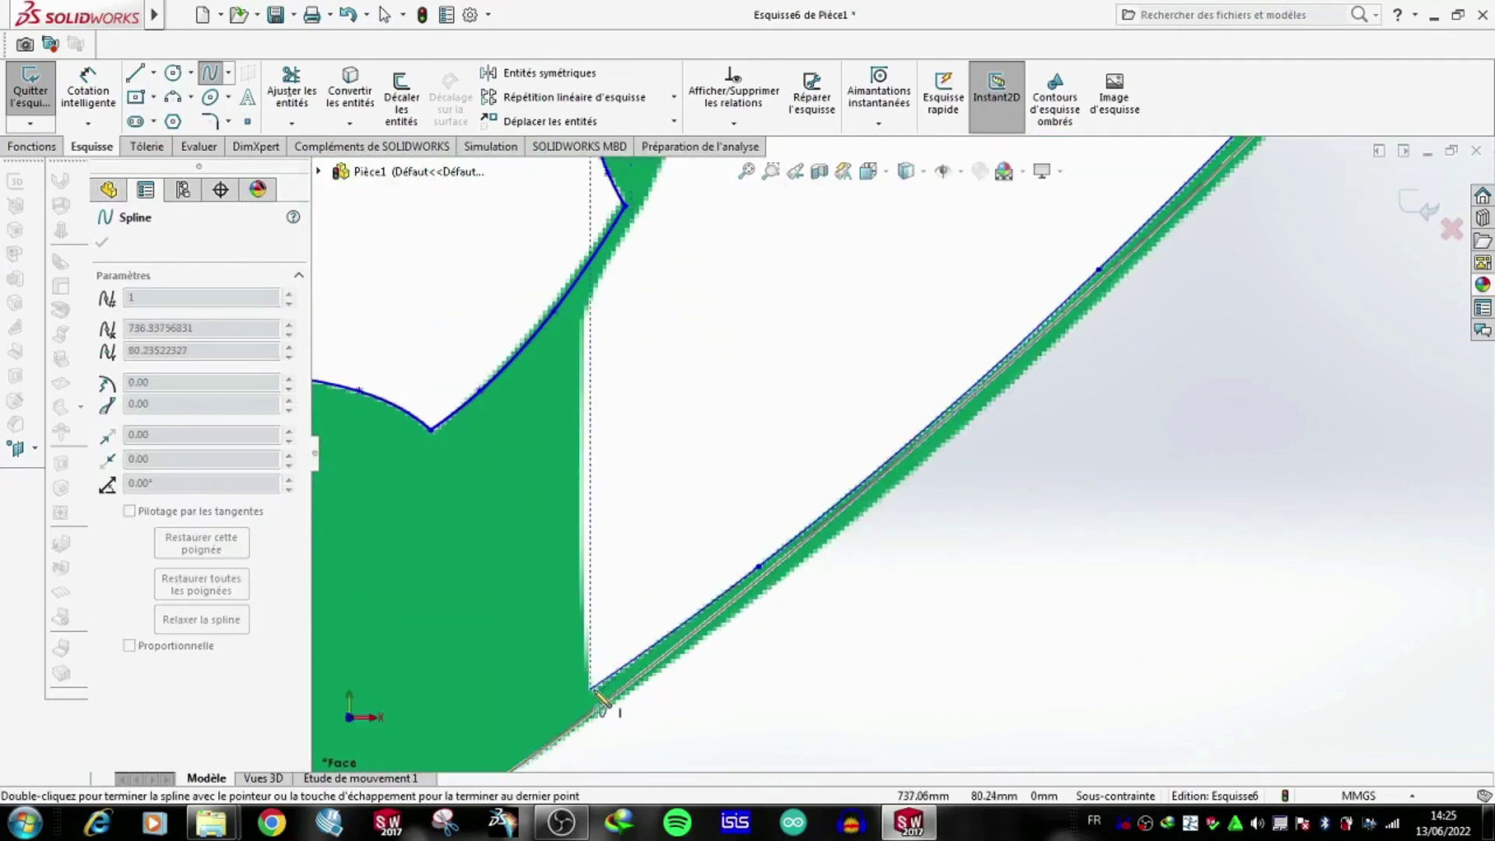
scroll(779, 544, "up", 3)
scroll(875, 417, "down", 3)
key("Escape")
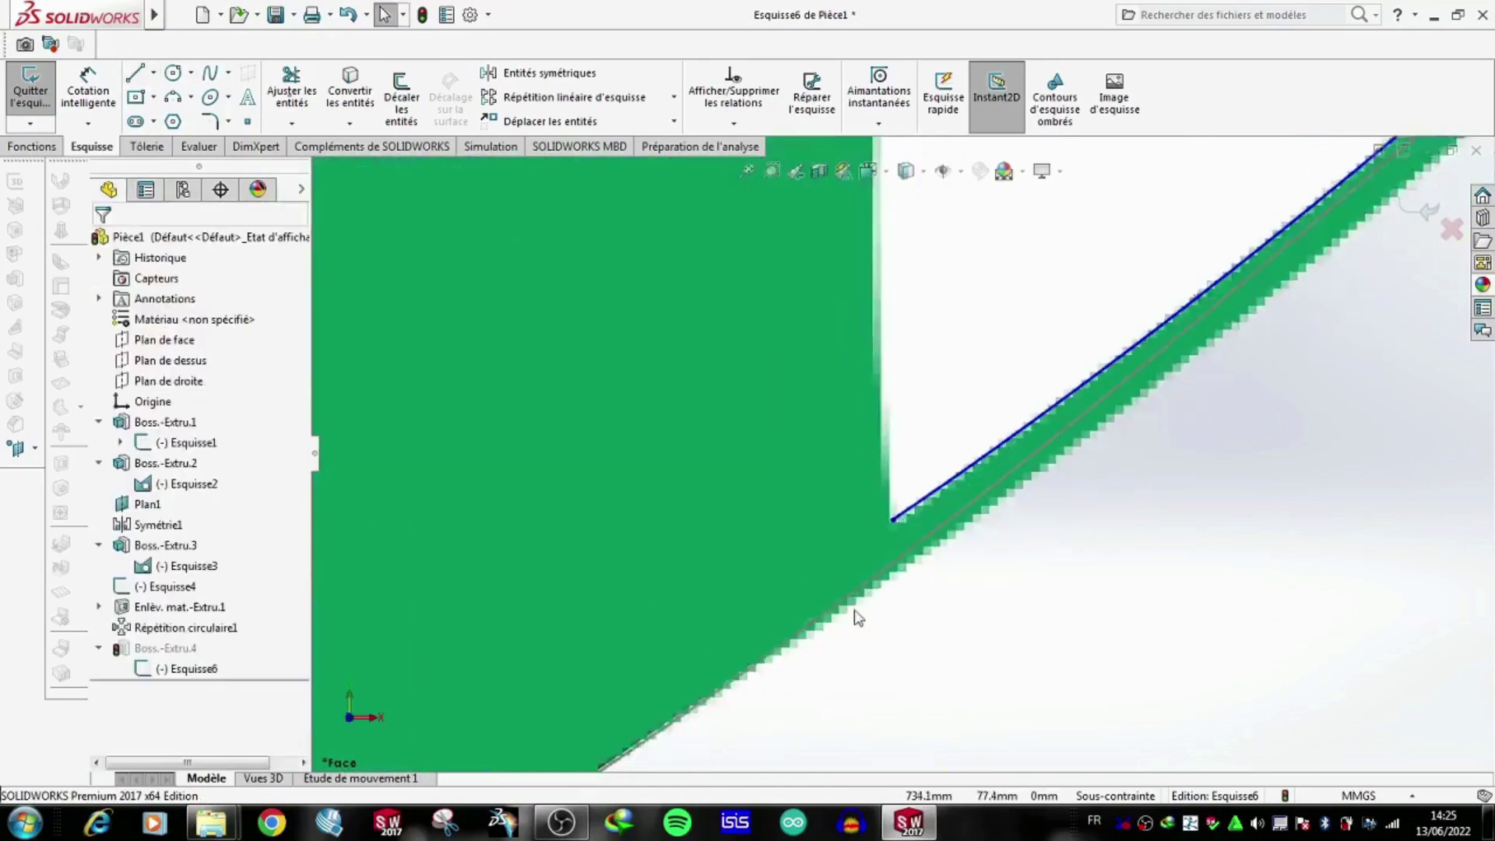
scroll(908, 334, "up", 2)
scroll(895, 319, "up", 2)
scroll(907, 267, "up", 2)
scroll(872, 389, "down", 5)
Trace a spline from the ball's endpoint along the leaf shape's right edge.
left_click(861, 400)
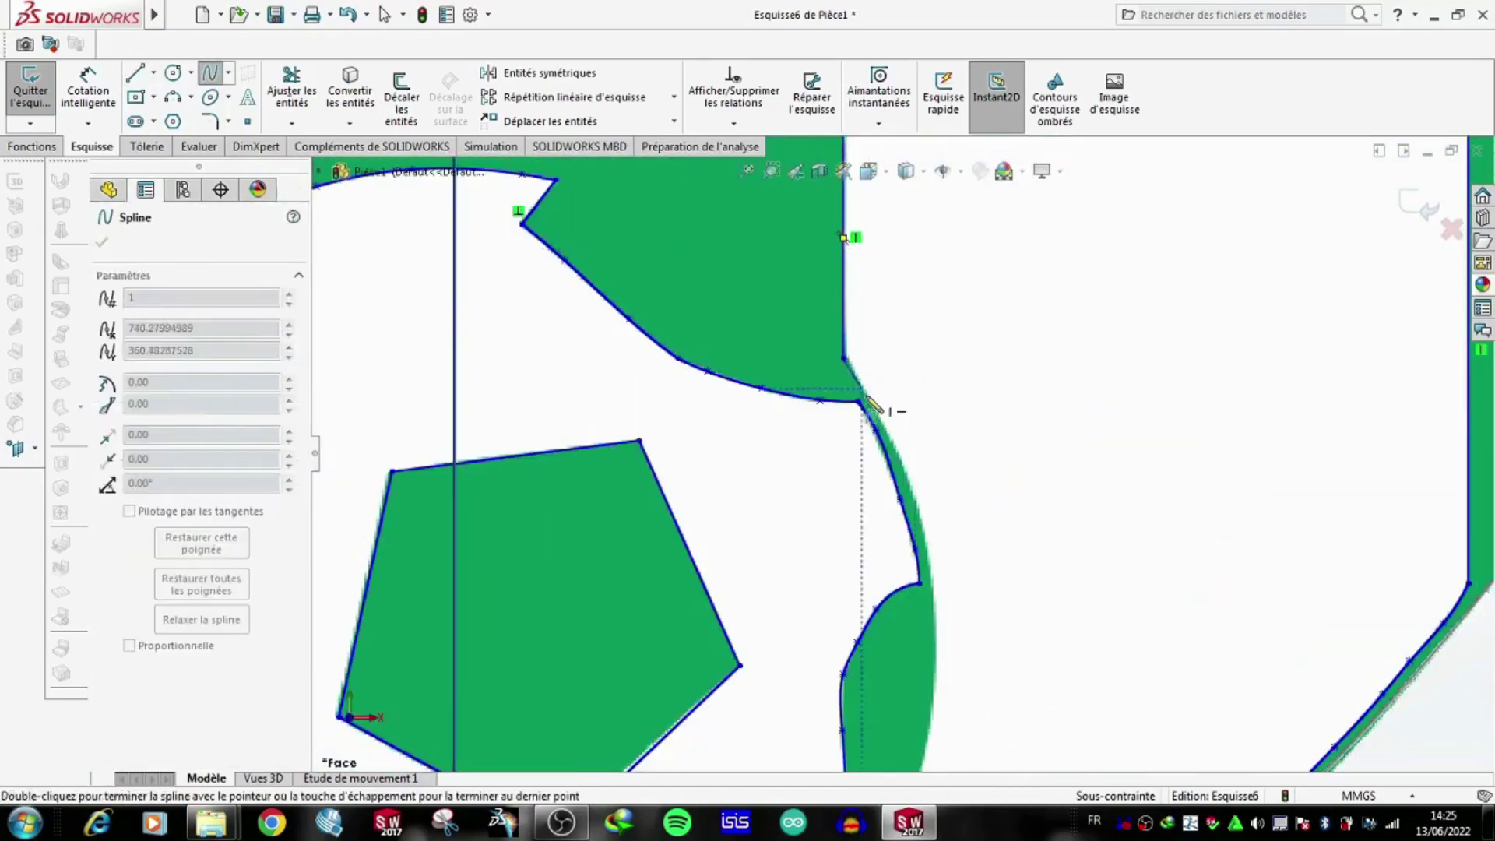
key("Escape")
scroll(876, 416, "down", 3)
key("Escape")
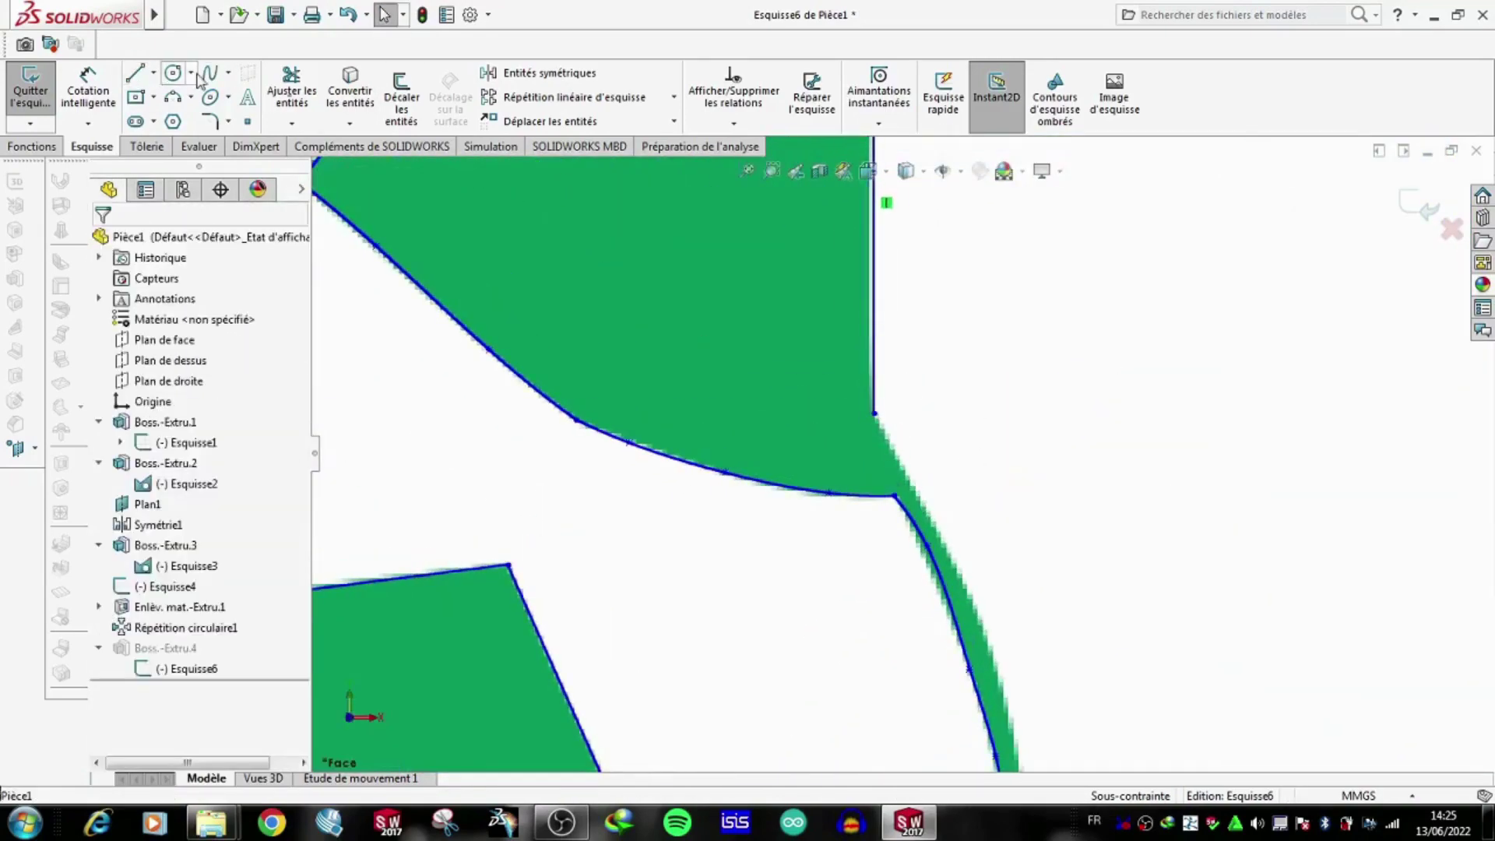
key("Return")
left_click(874, 413)
scroll(1010, 668, "down", 3)
scroll(973, 685, "down", 2)
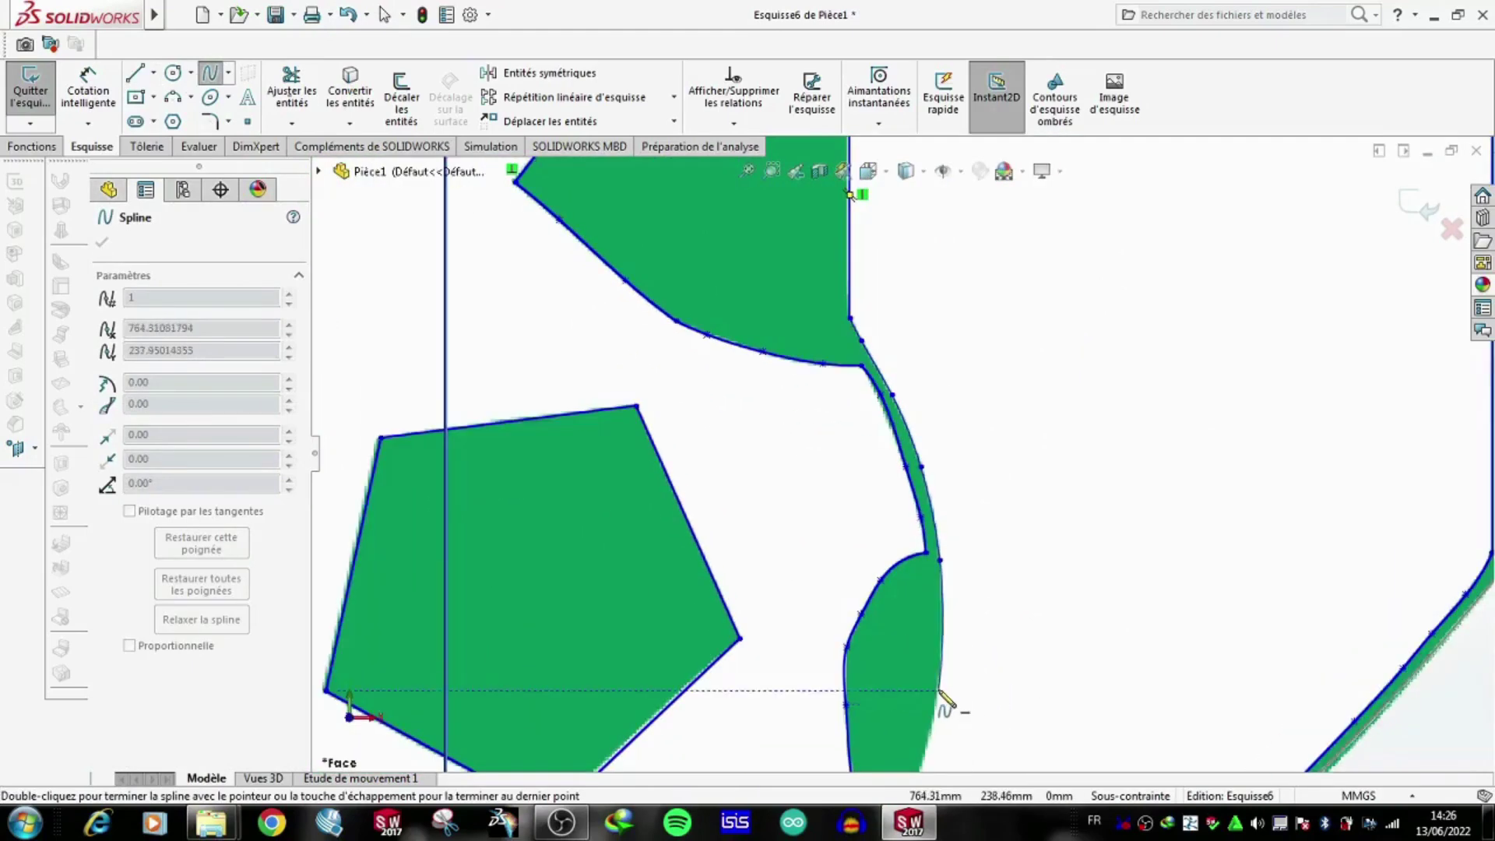
left_click(922, 467)
scroll(945, 705, "up", 2)
left_click(921, 559)
key("Escape")
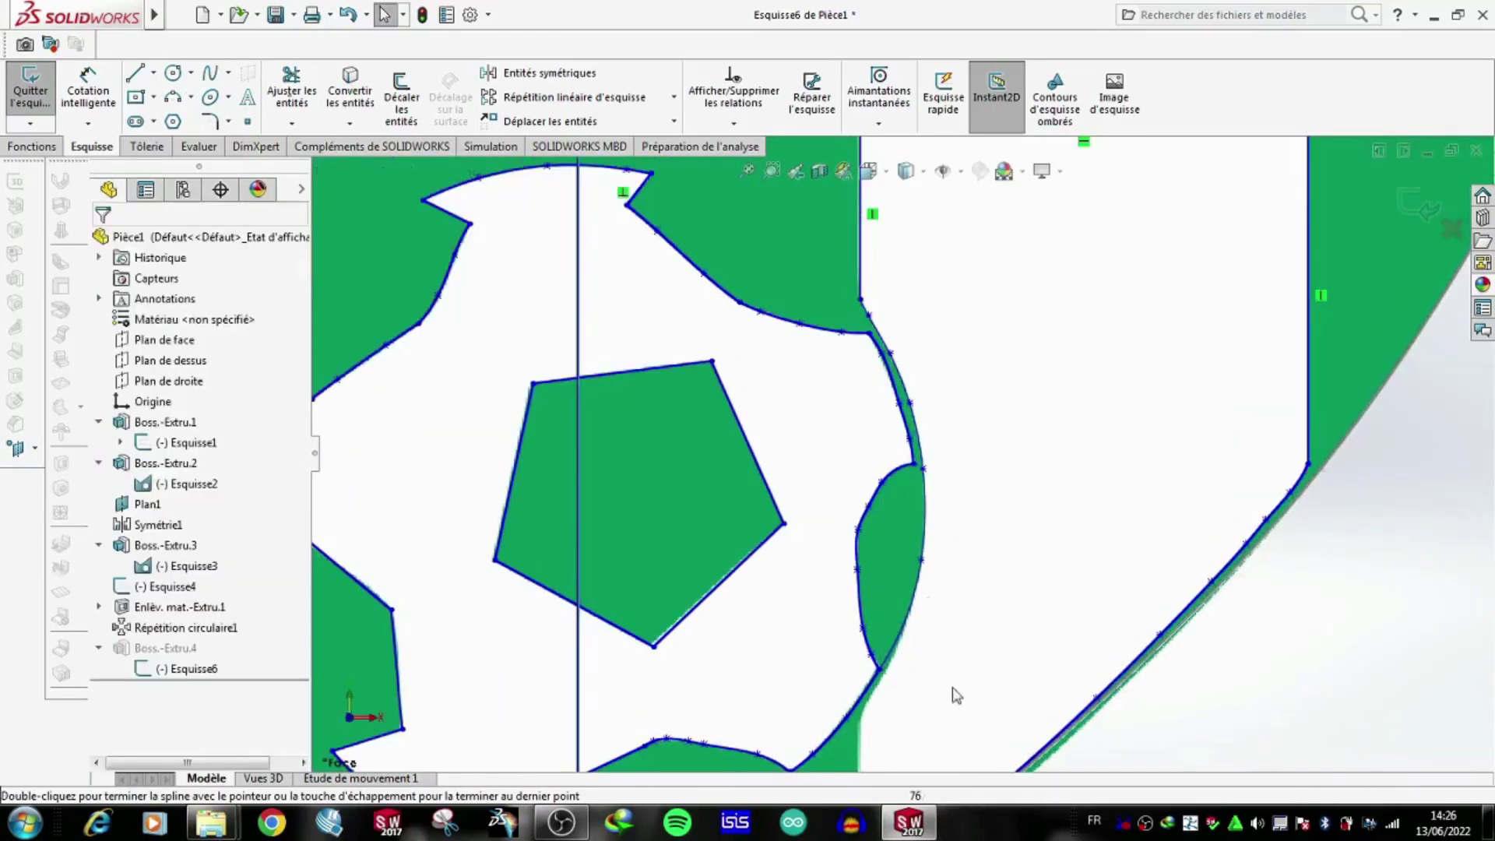
Trace another spline from the ball's edge down to below the leaf shape.
scroll(872, 655, "down", 4)
key("Escape")
scroll(914, 545, "up", 3)
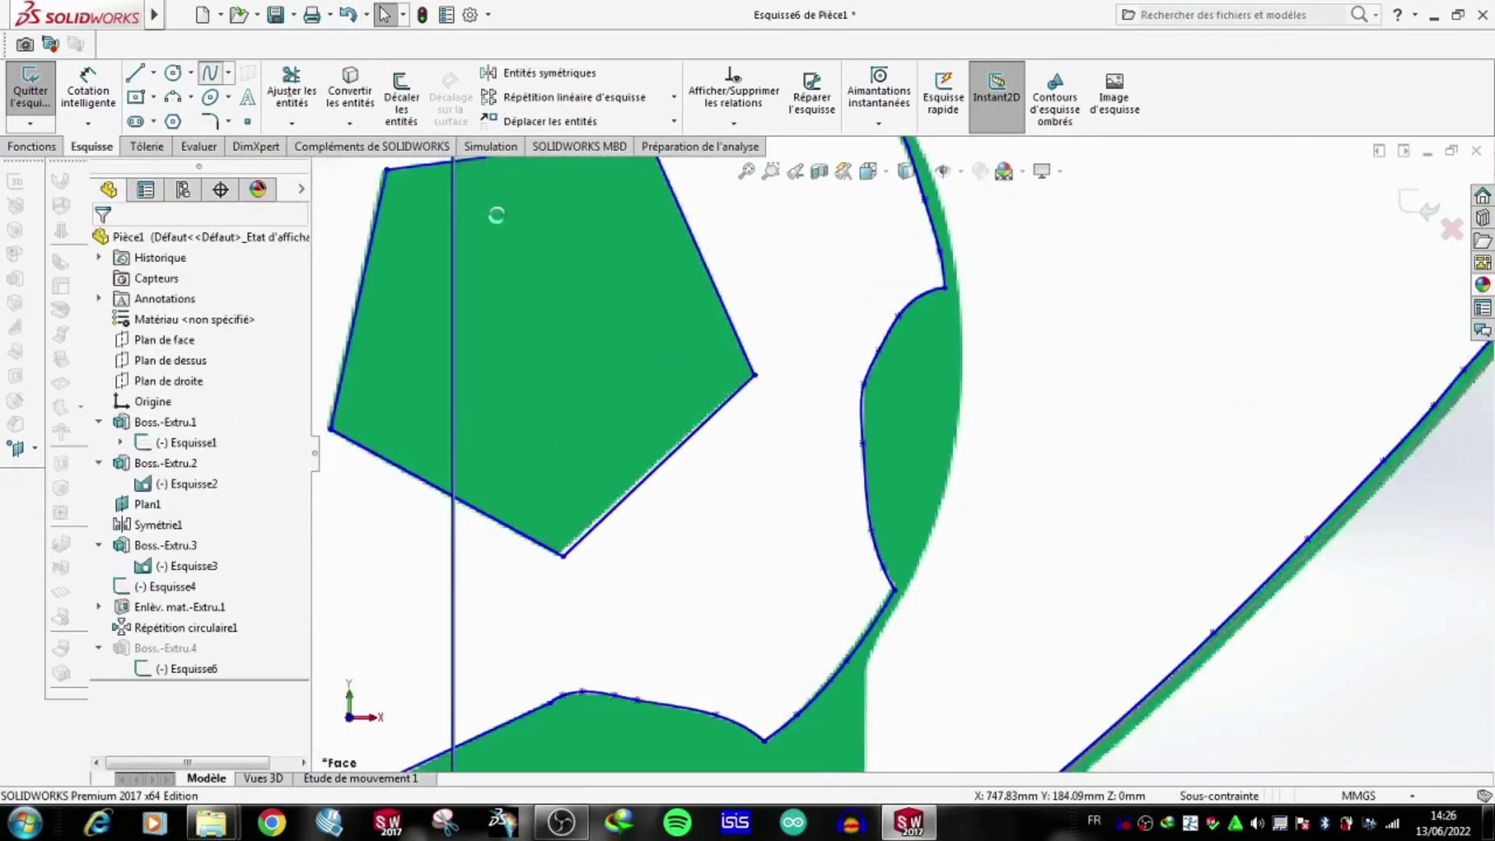
key("Return")
scroll(924, 244, "down", 3)
left_click(878, 228)
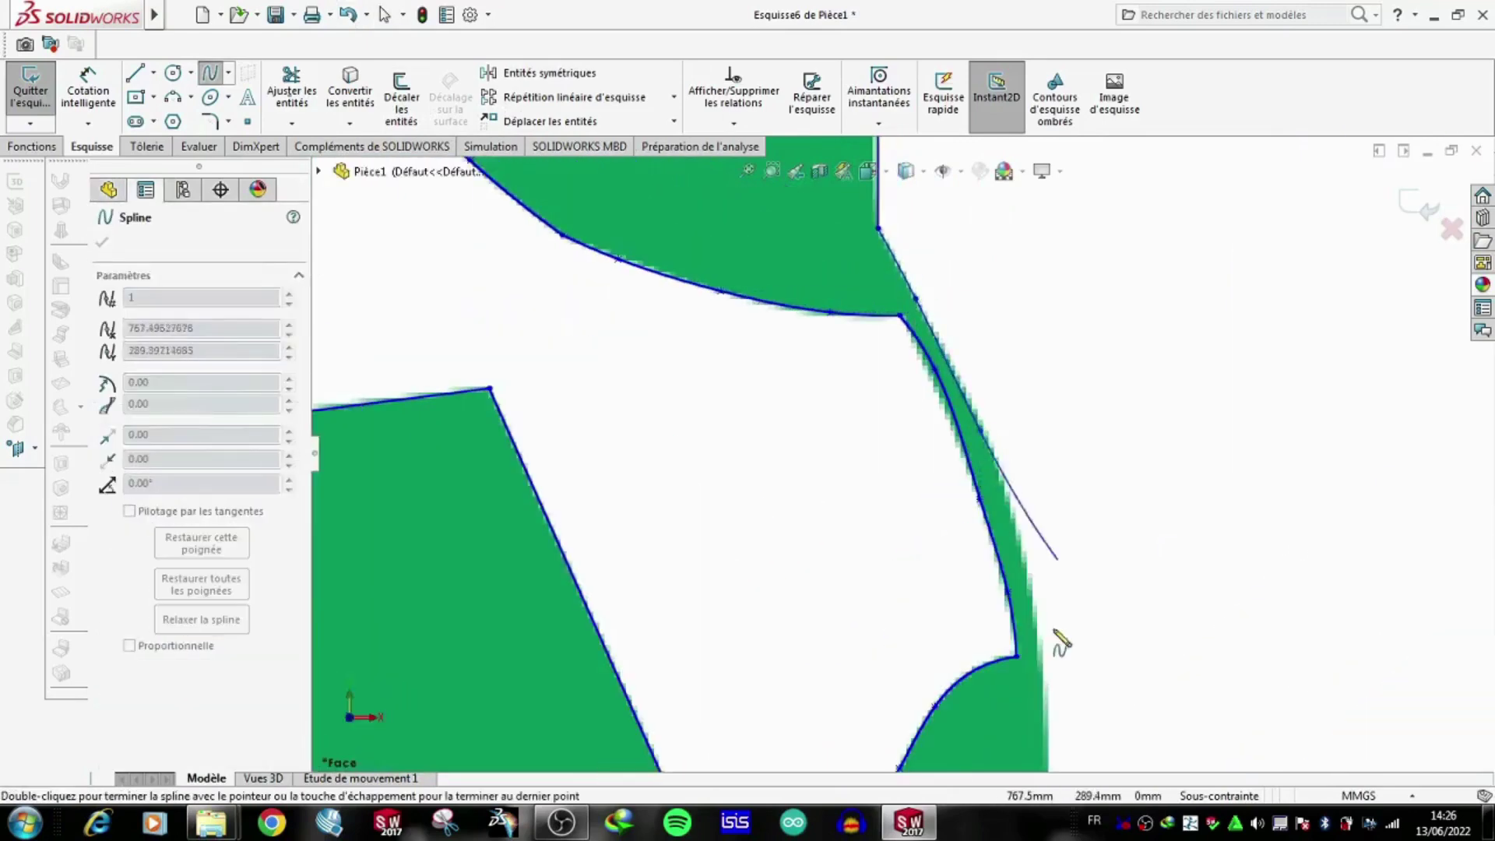
scroll(1025, 690, "up", 2)
scroll(938, 551, "down", 5)
scroll(861, 684, "up", 1)
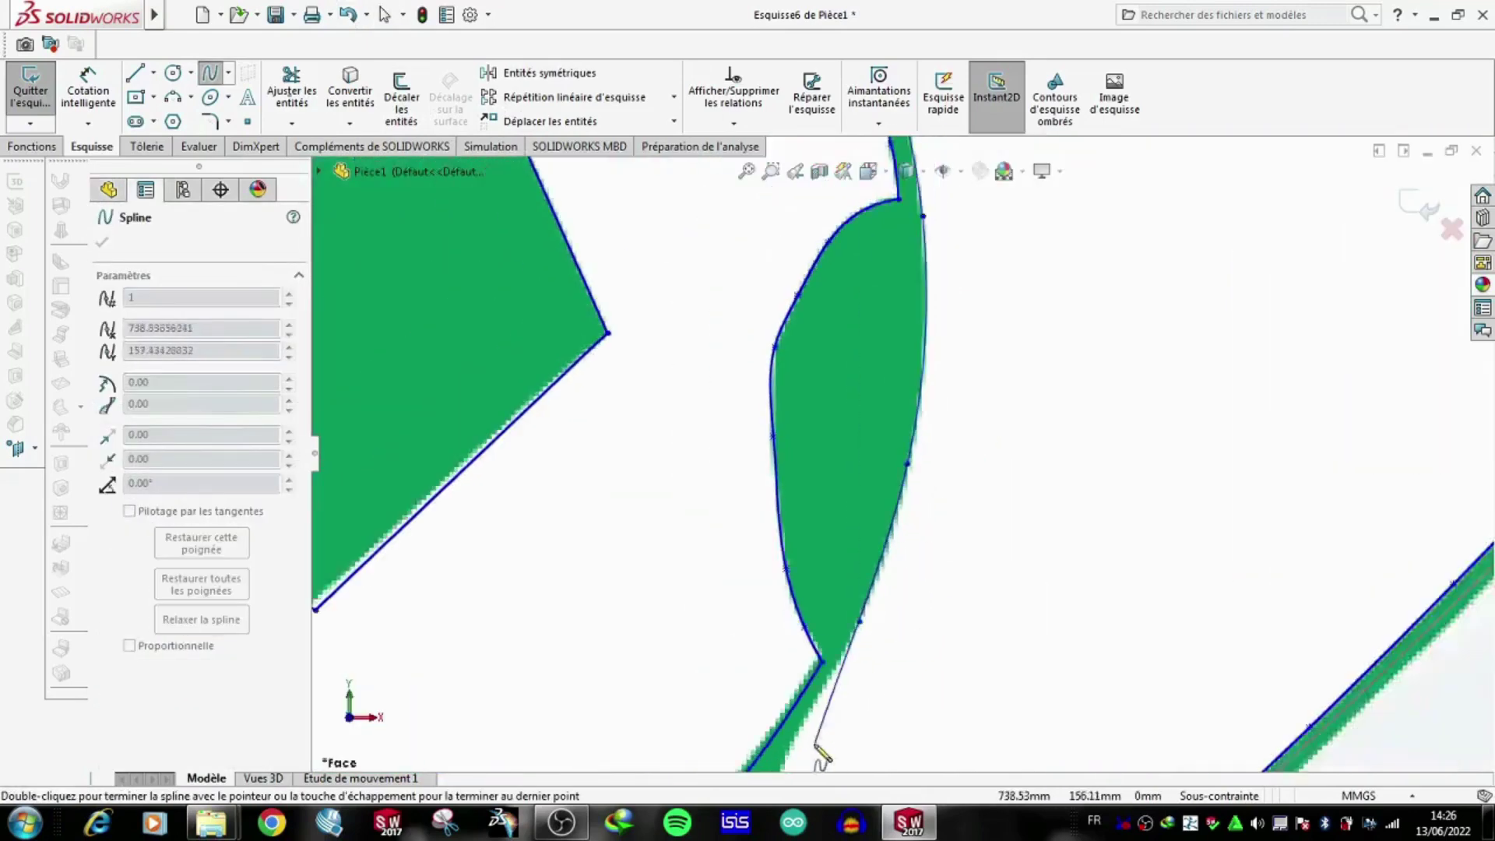
scroll(817, 749, "up", 2)
scroll(857, 615, "down", 3)
scroll(866, 549, "down", 2)
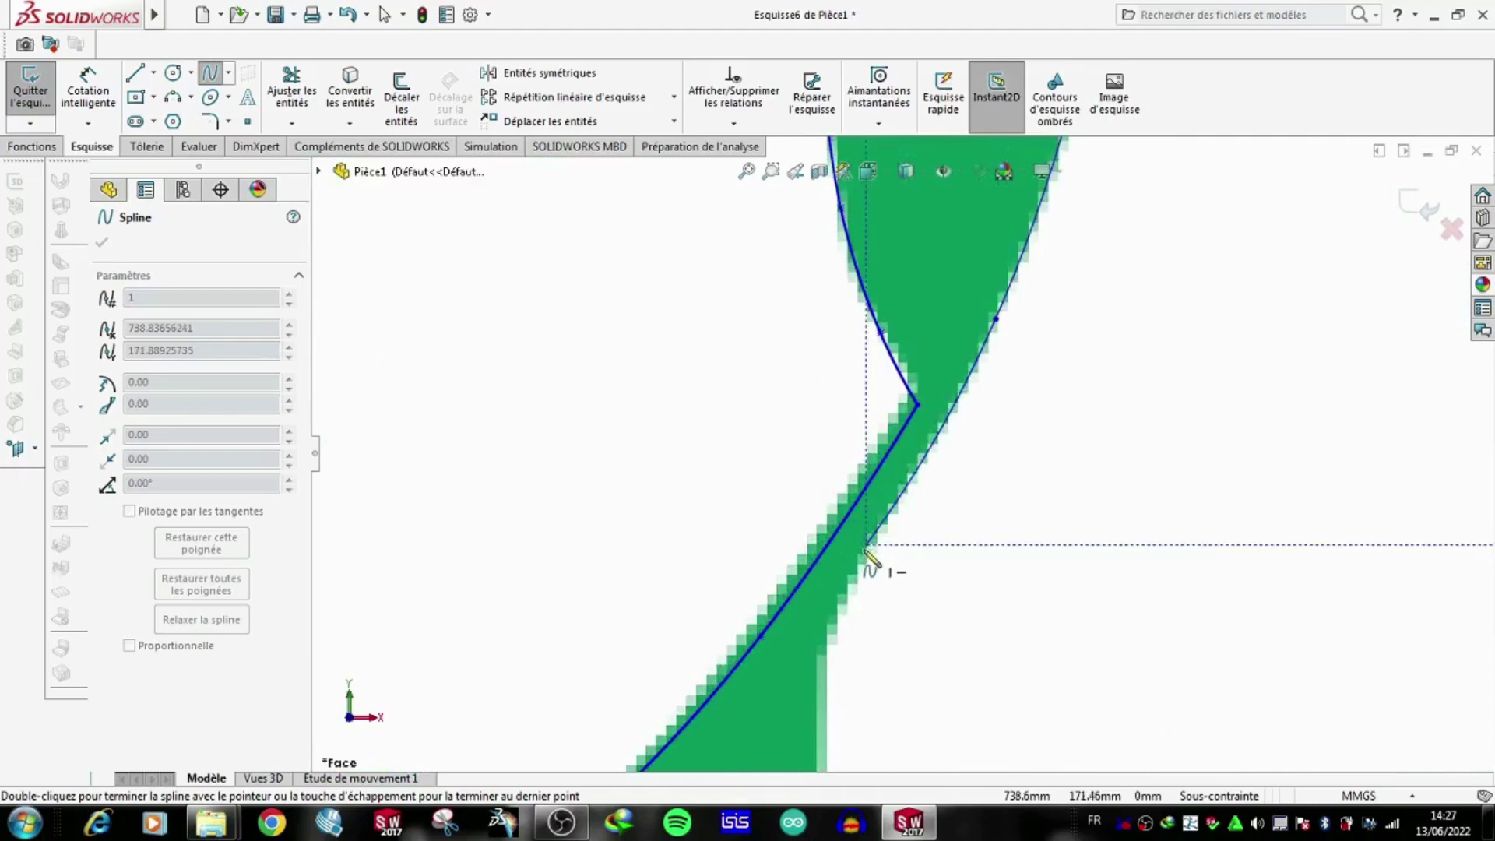
double_click(827, 658)
Add the vertical line closing the right-edge outline.
key("l")
scroll(895, 607, "down", 3)
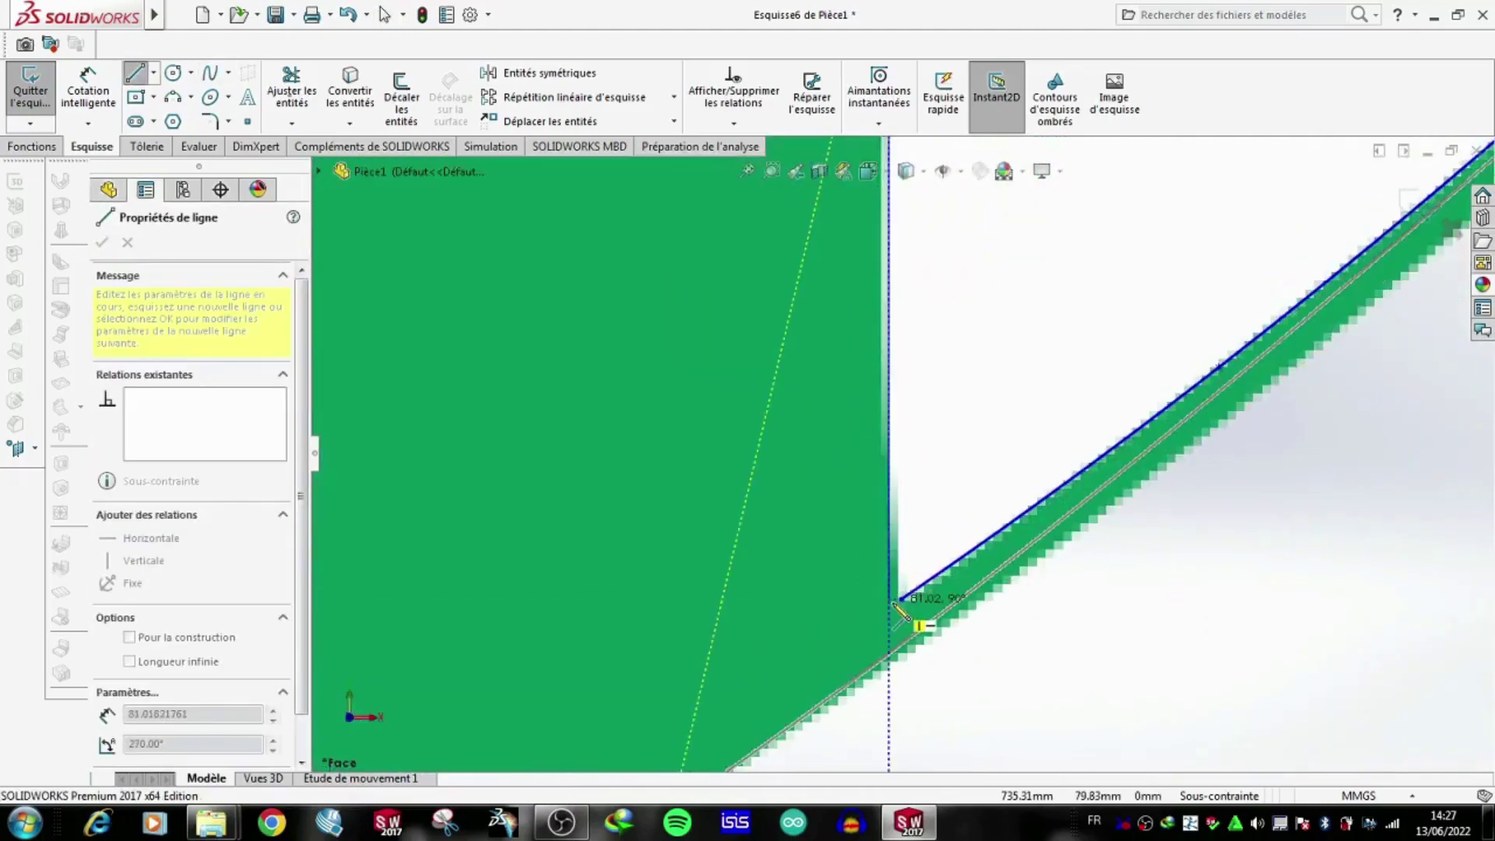
left_click(895, 604)
key("Escape")
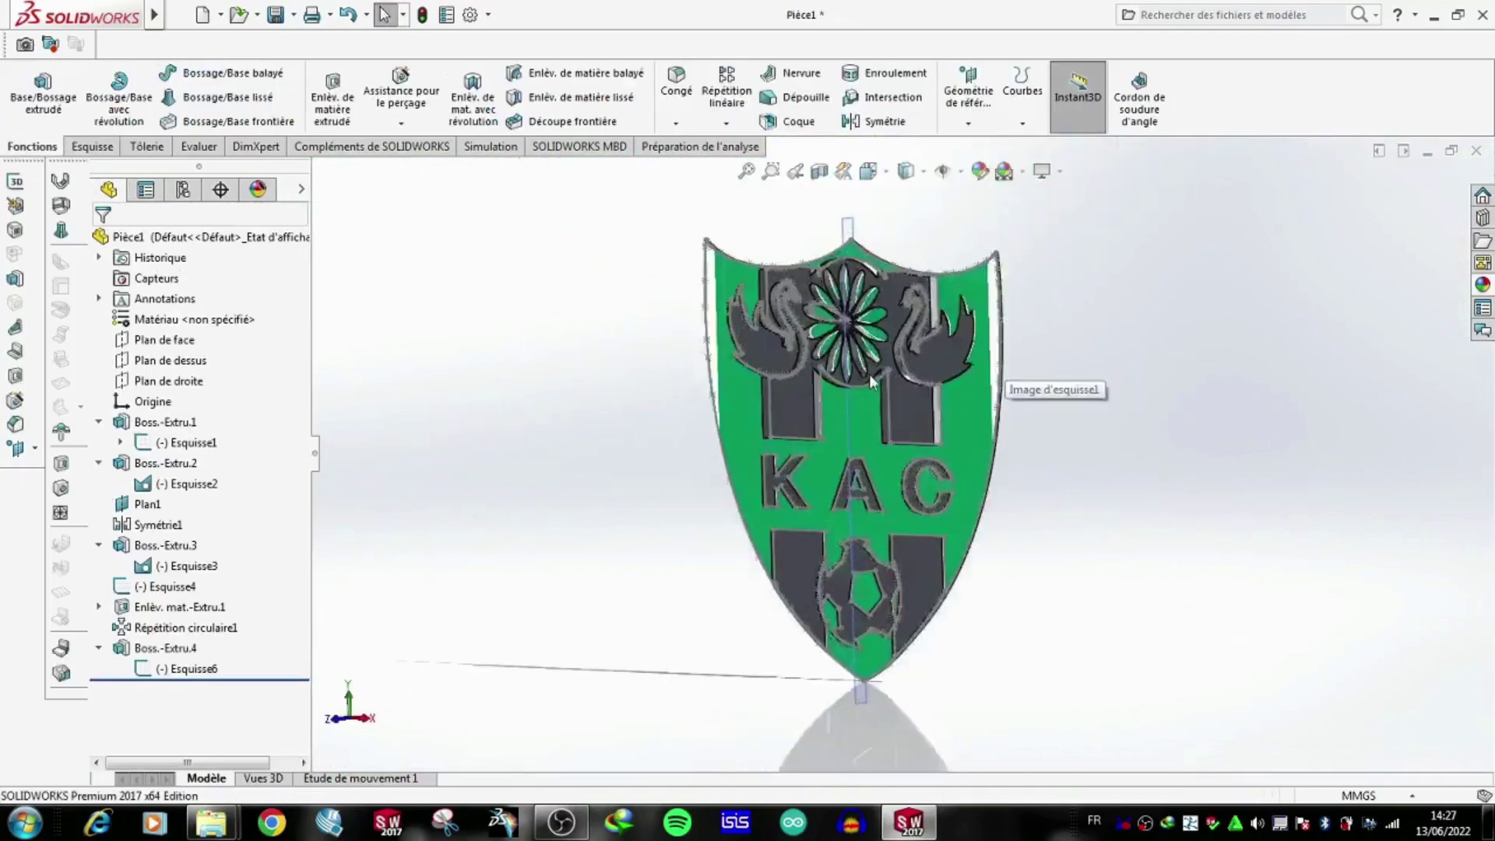
Start a front-plane sketch and trace a spline along the shield's left edge.
left_click(187, 314)
key("l")
scroll(662, 342, "down", 5)
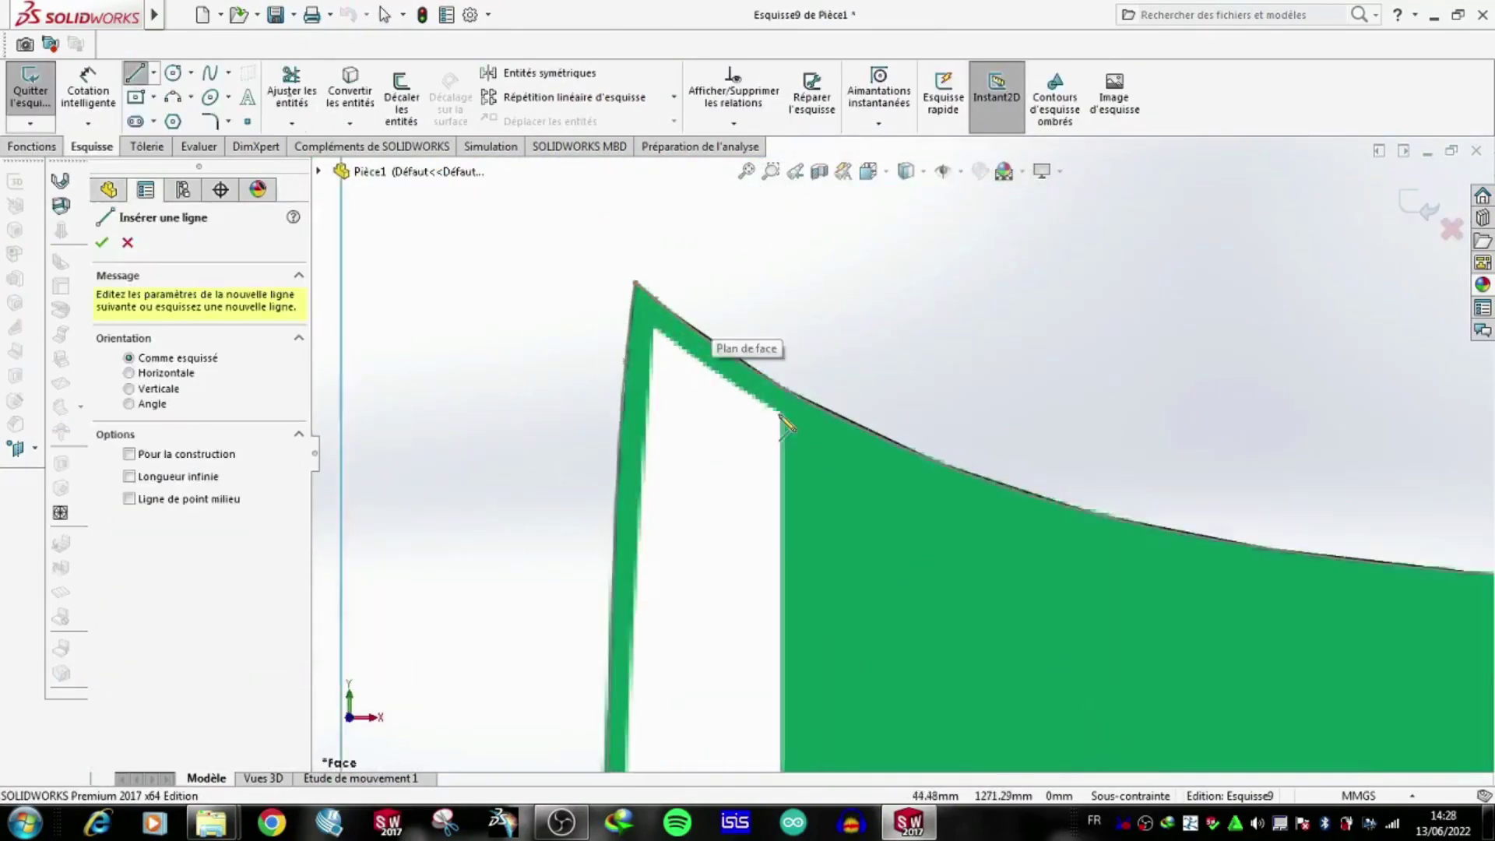
left_click(657, 339)
scroll(833, 568, "up", 3)
scroll(852, 592, "down", 2)
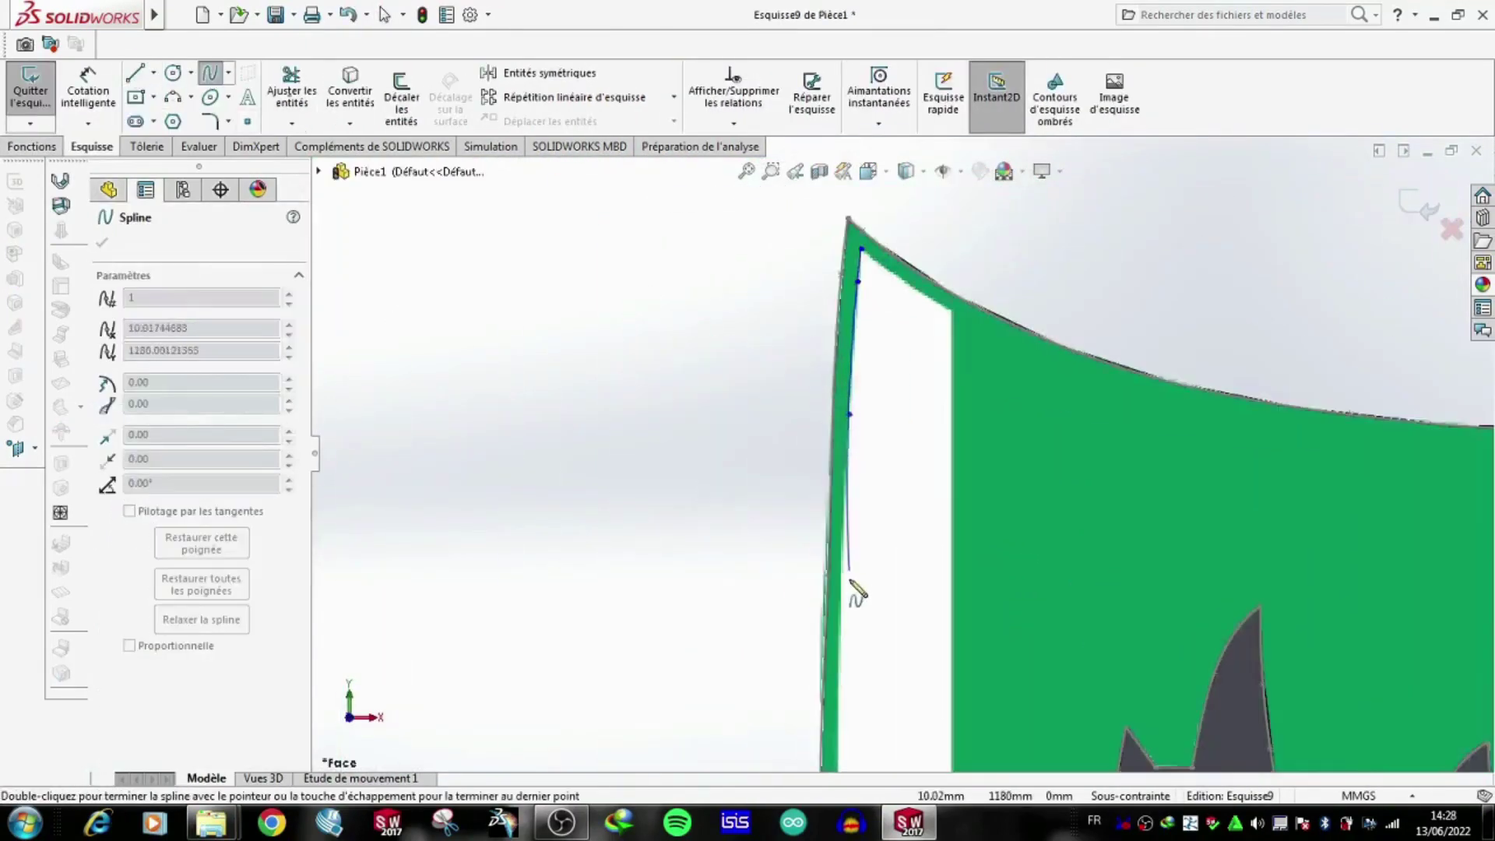
left_click(897, 327)
left_click(908, 600)
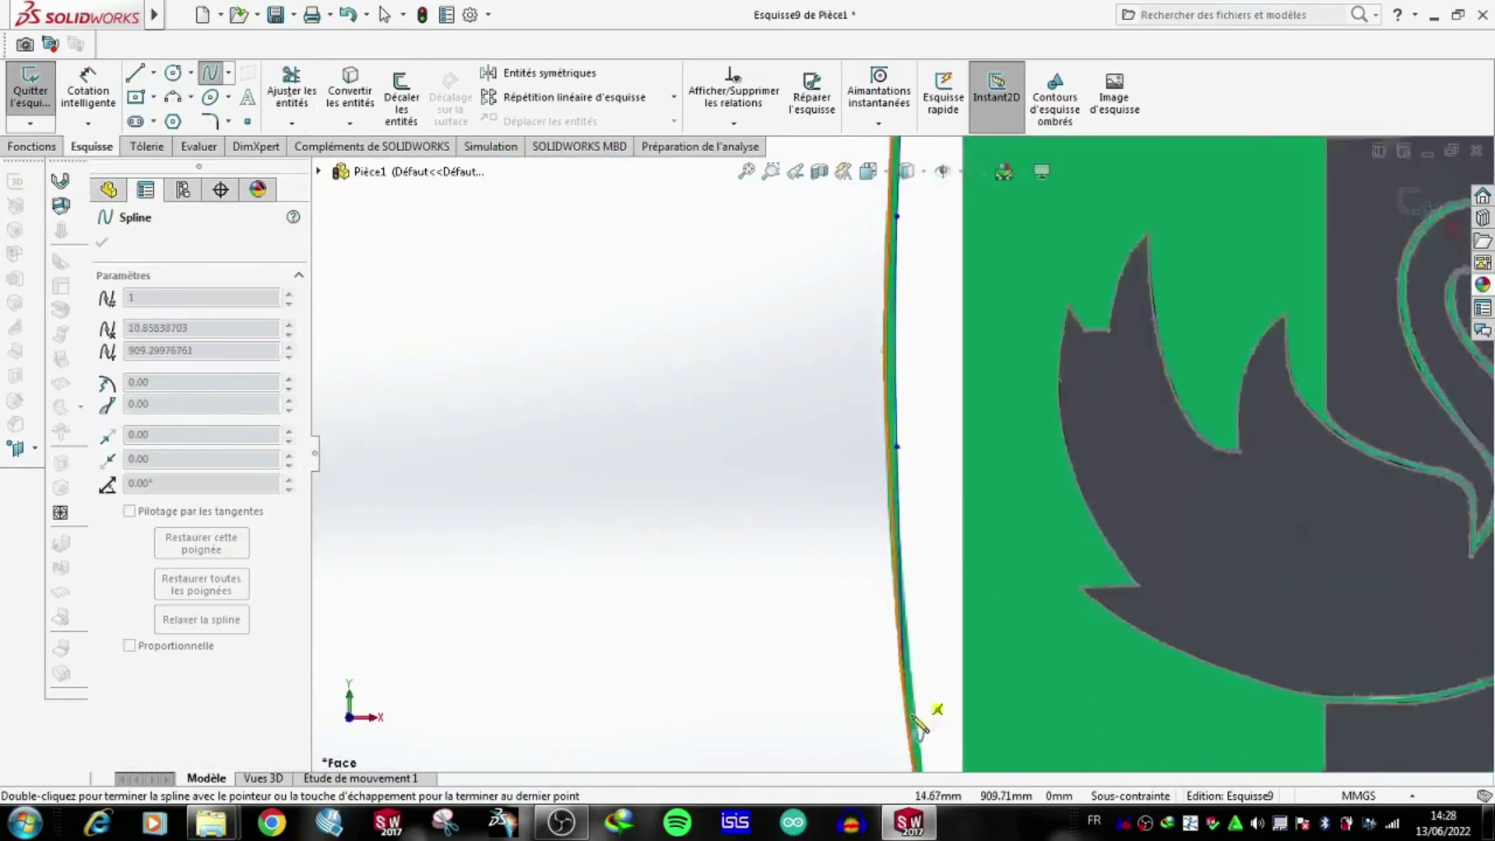
scroll(935, 374, "up", 5)
scroll(860, 373, "down", 5)
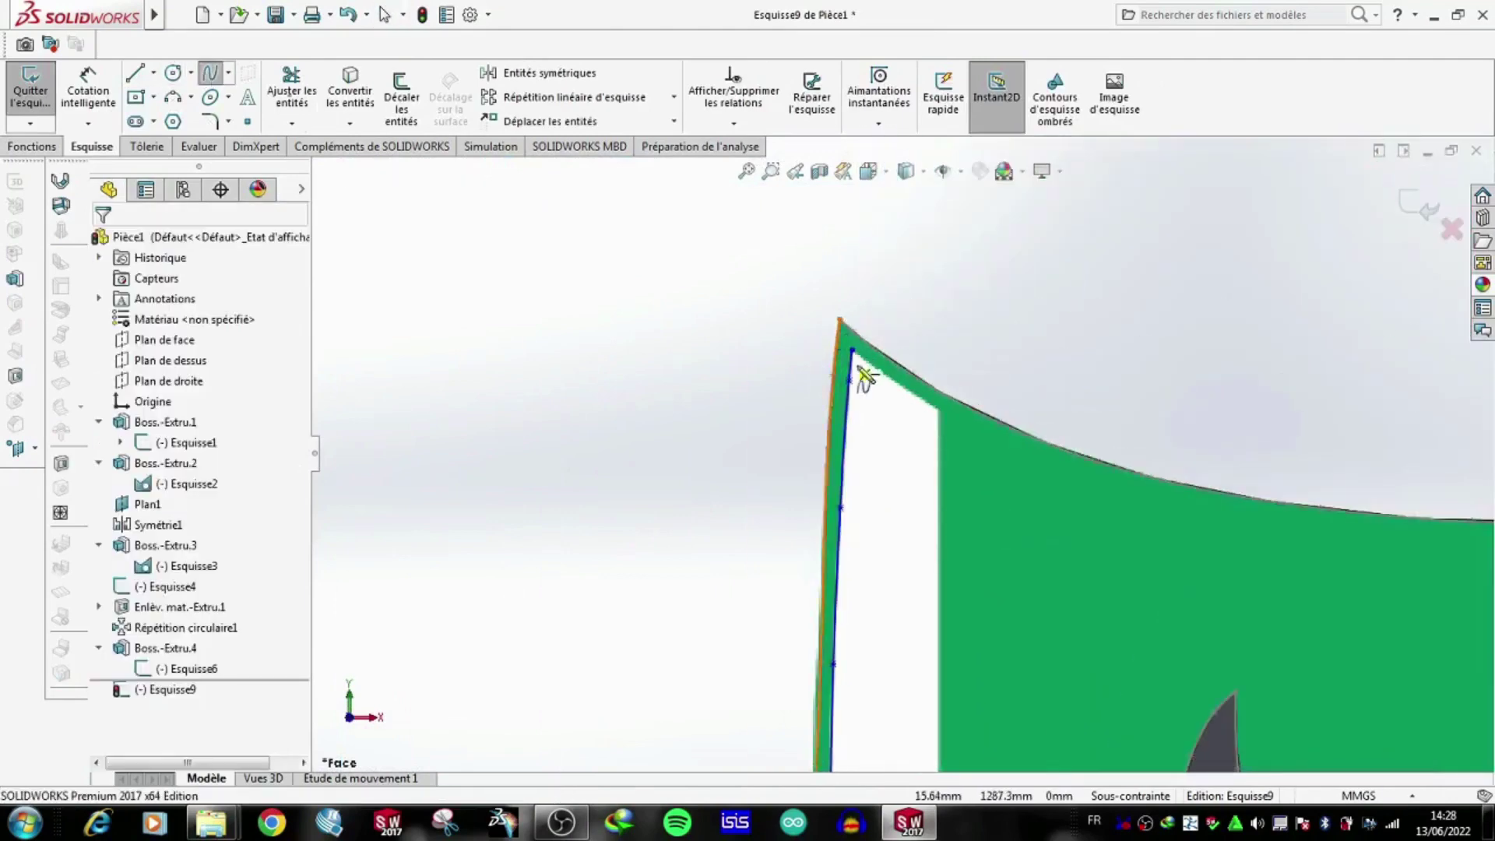
scroll(917, 441, "down", 3)
double_click(993, 475)
scroll(992, 475, "up", 5)
Close the strip with a line from the top-left corner and extrude it as a boss.
key("l")
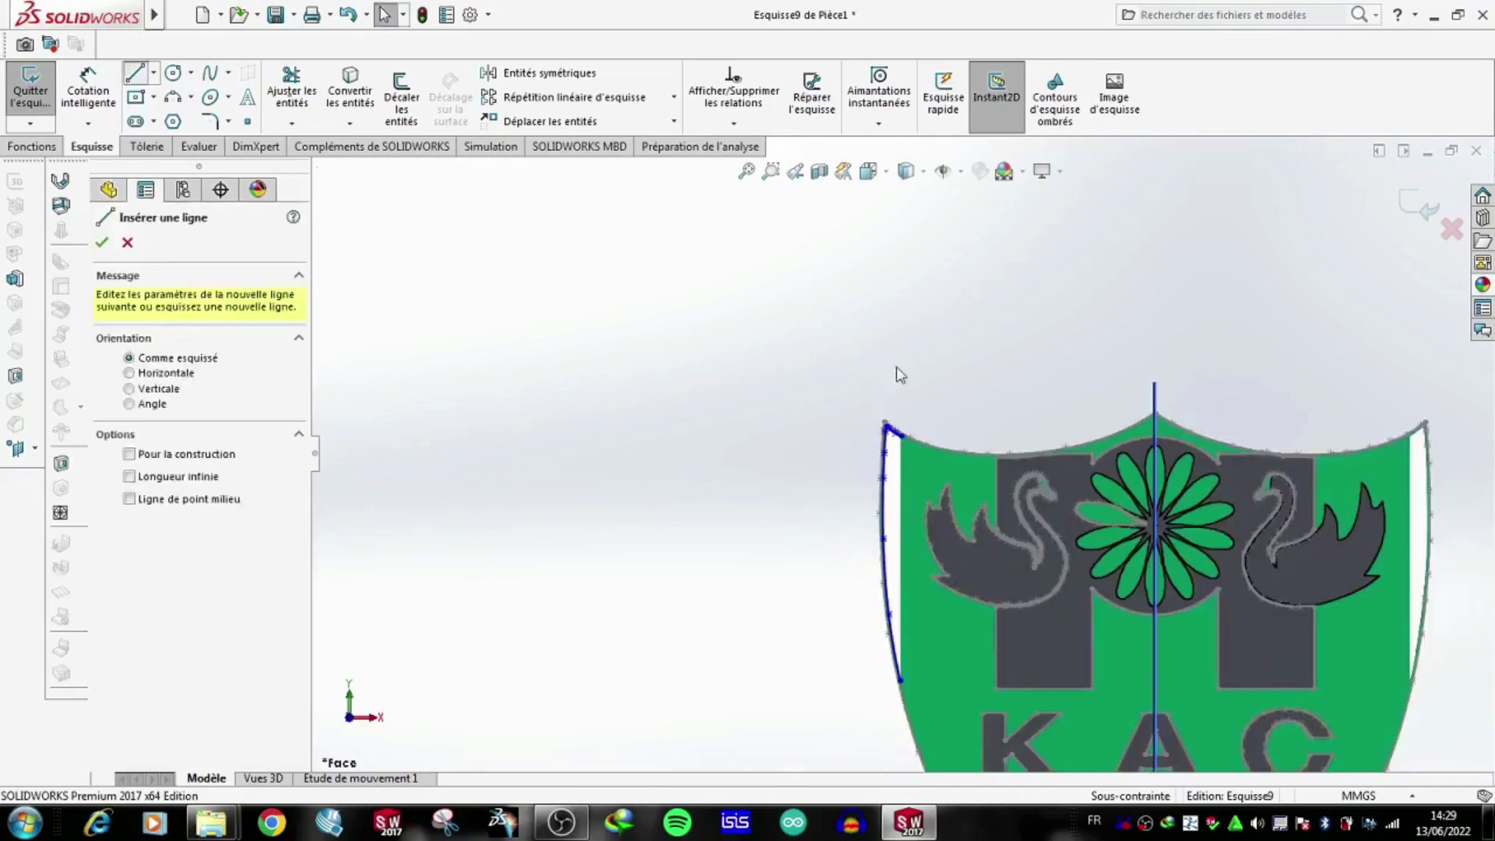
left_click(884, 357)
scroll(896, 598, "down", 5)
double_click(896, 598)
scroll(897, 598, "up", 5)
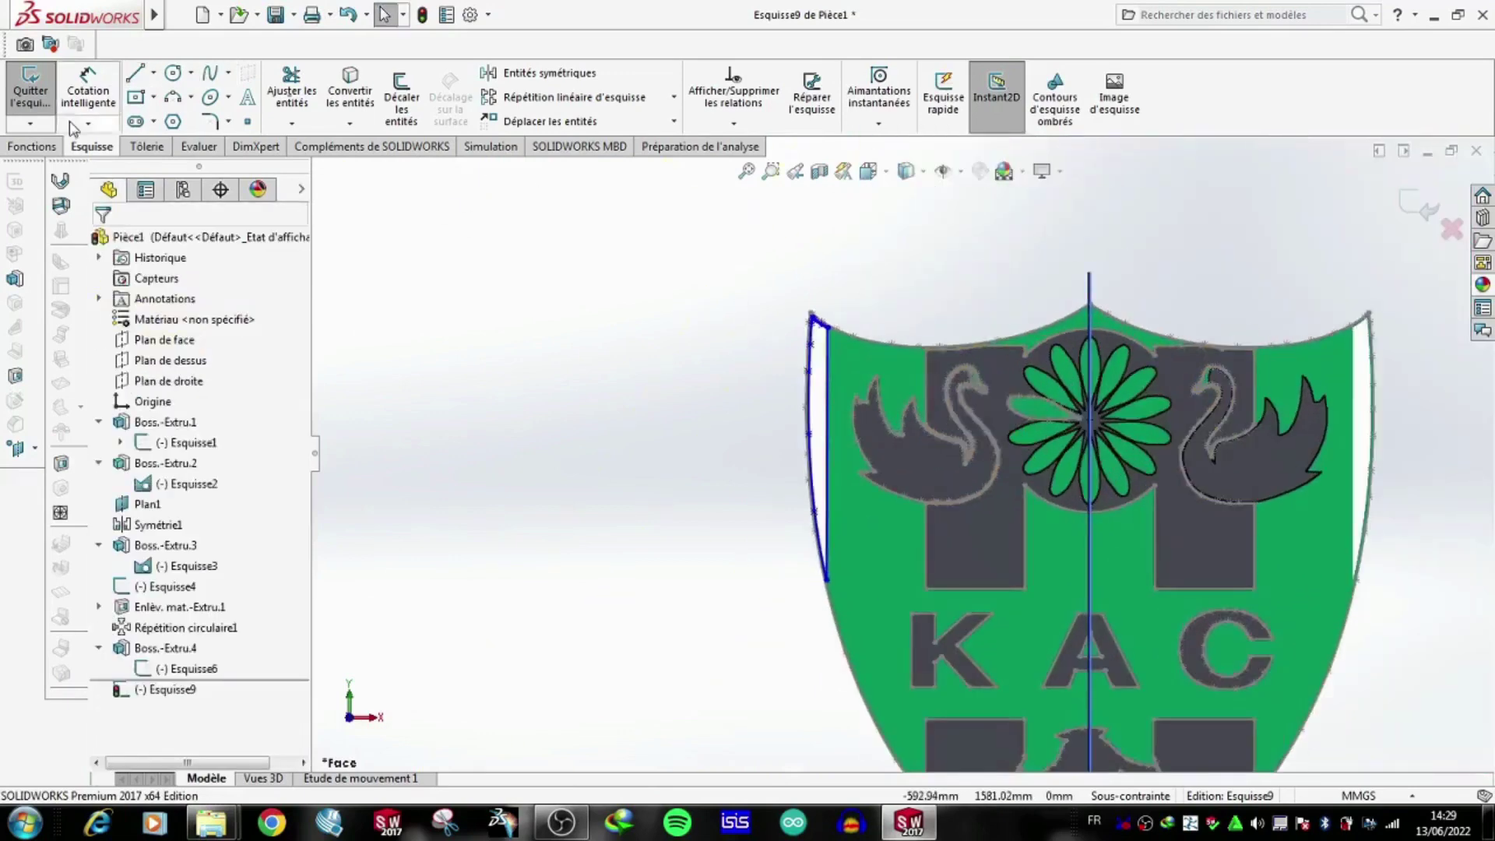
left_click(31, 146)
left_click(42, 93)
Confirm Boss.-Extru.5, then convert the left edge into a new front-plane sketch.
left_click(101, 242)
left_click(134, 339)
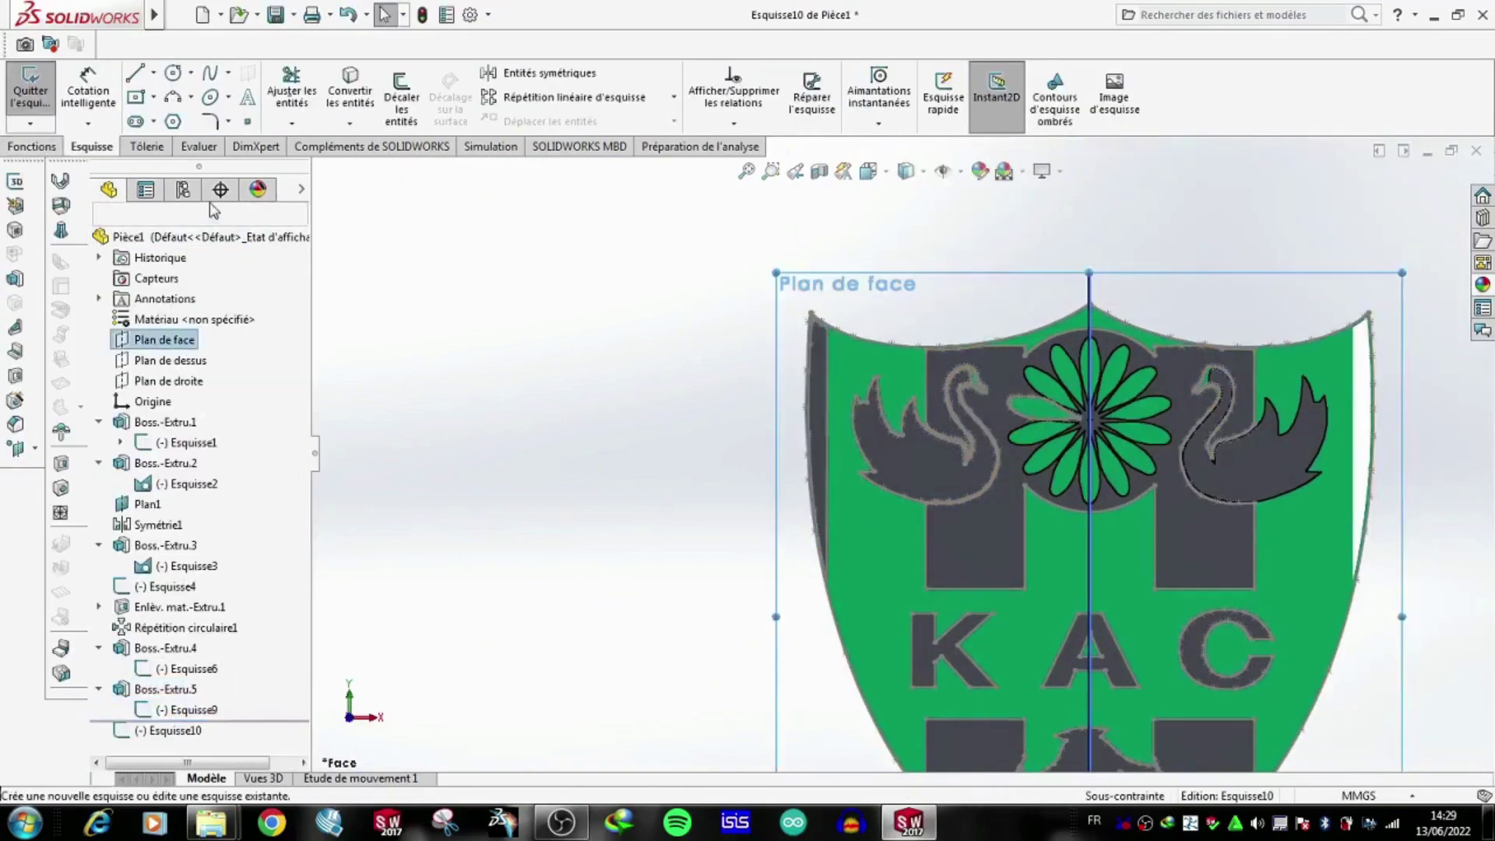
left_click(349, 97)
scroll(901, 319, "down", 5)
left_click(102, 242)
left_click(549, 72)
scroll(791, 450, "up", 5)
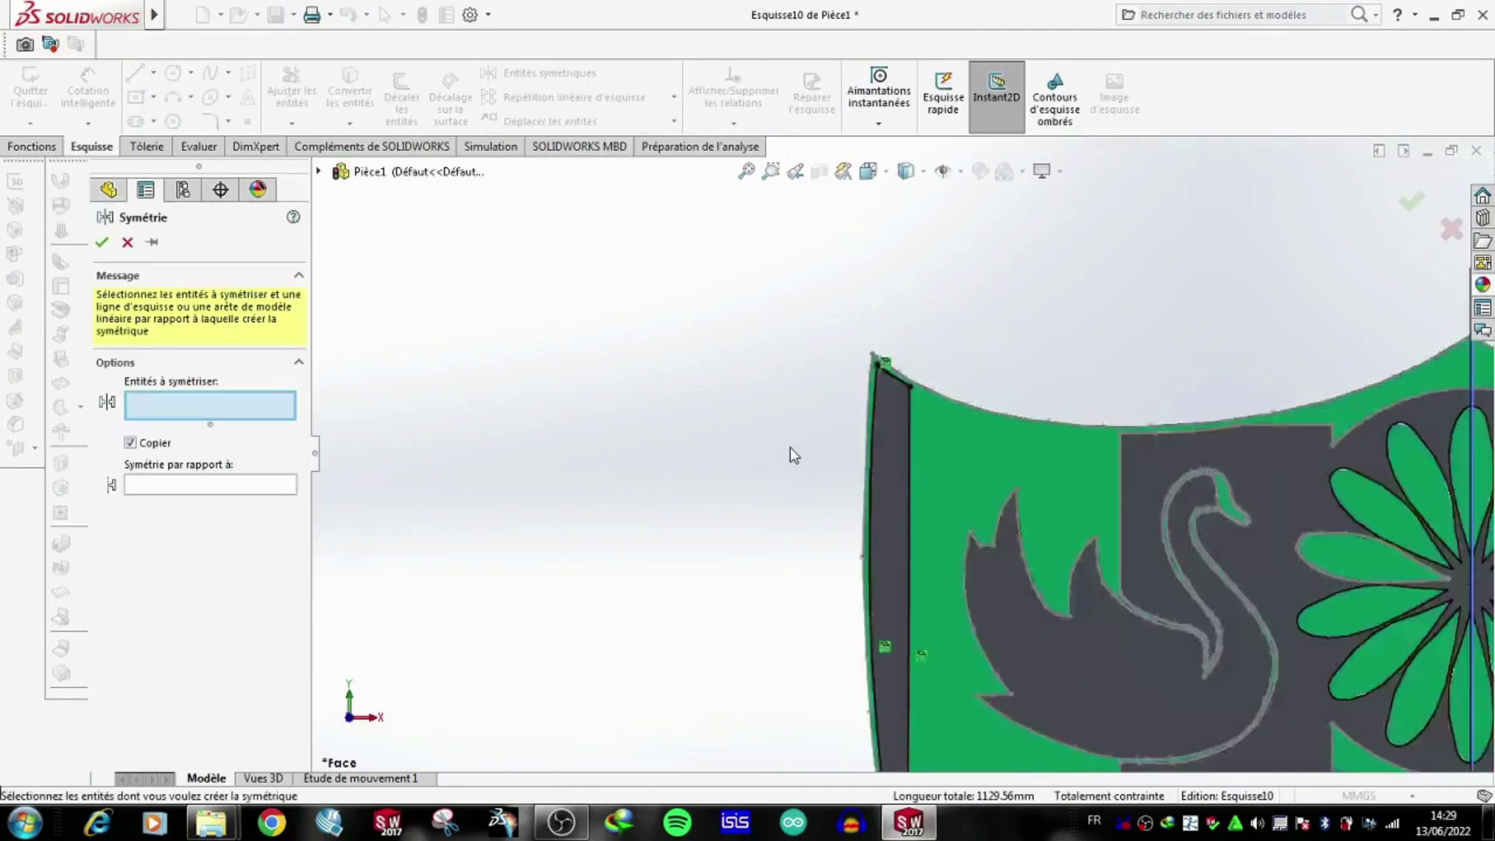
left_click(129, 242)
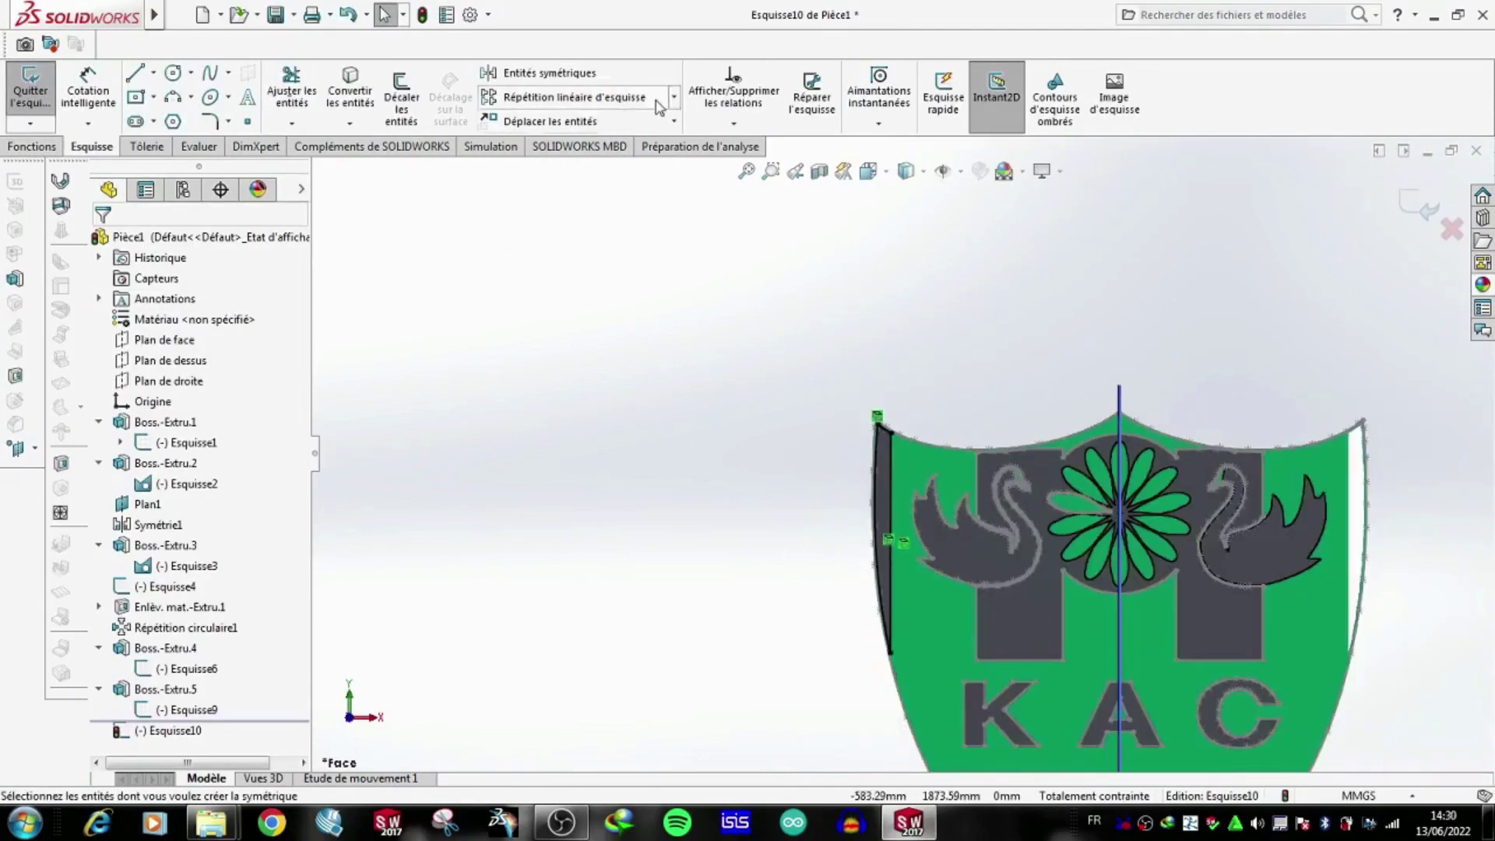
Mirror the left-edge strip Boss.-Extru.5 across Plan1 to the right side.
left_click(31, 146)
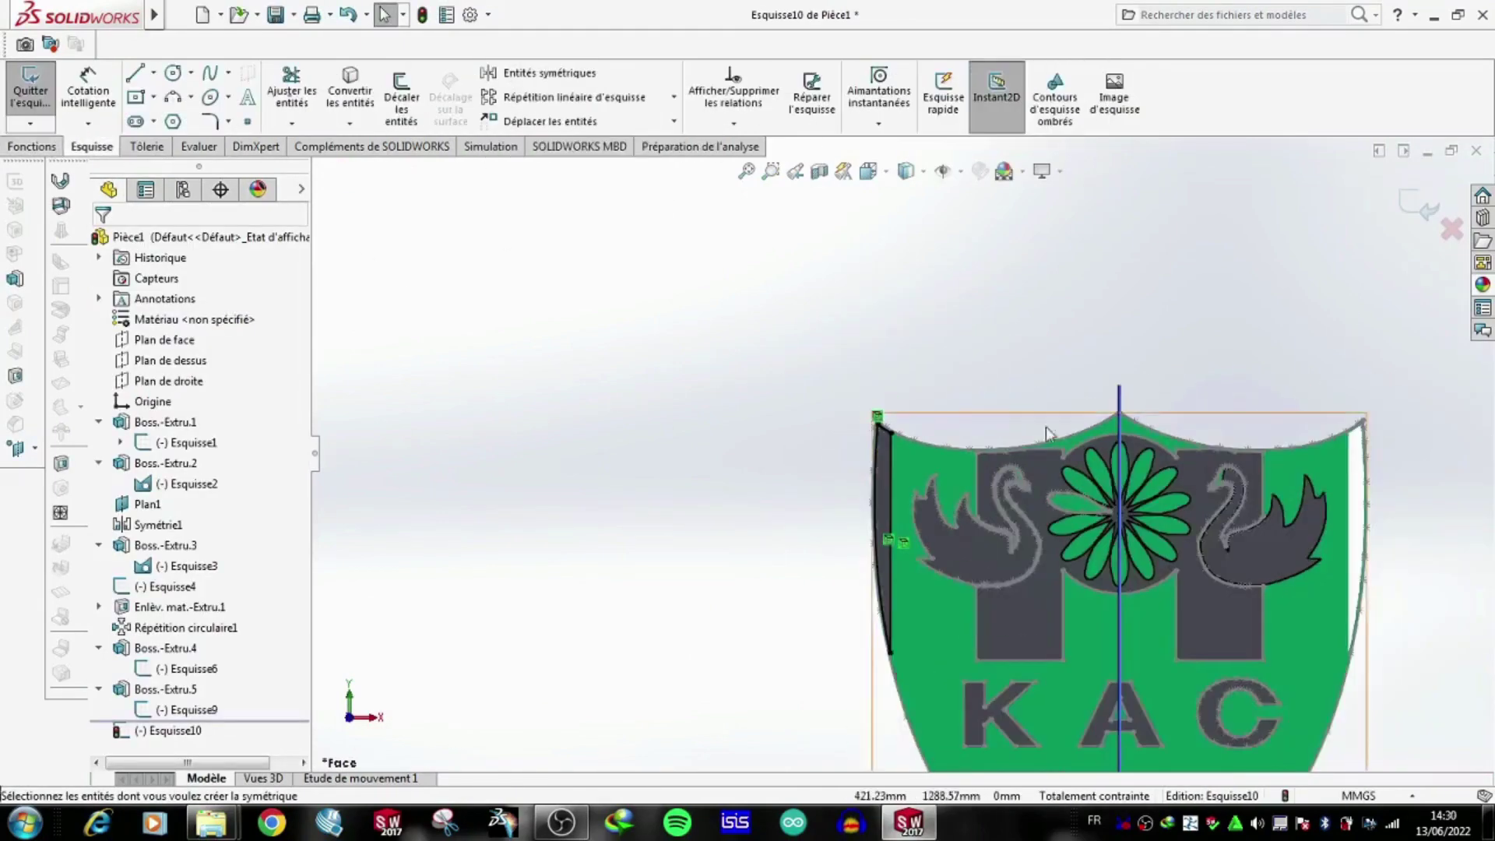
left_click(1415, 204)
left_click(877, 120)
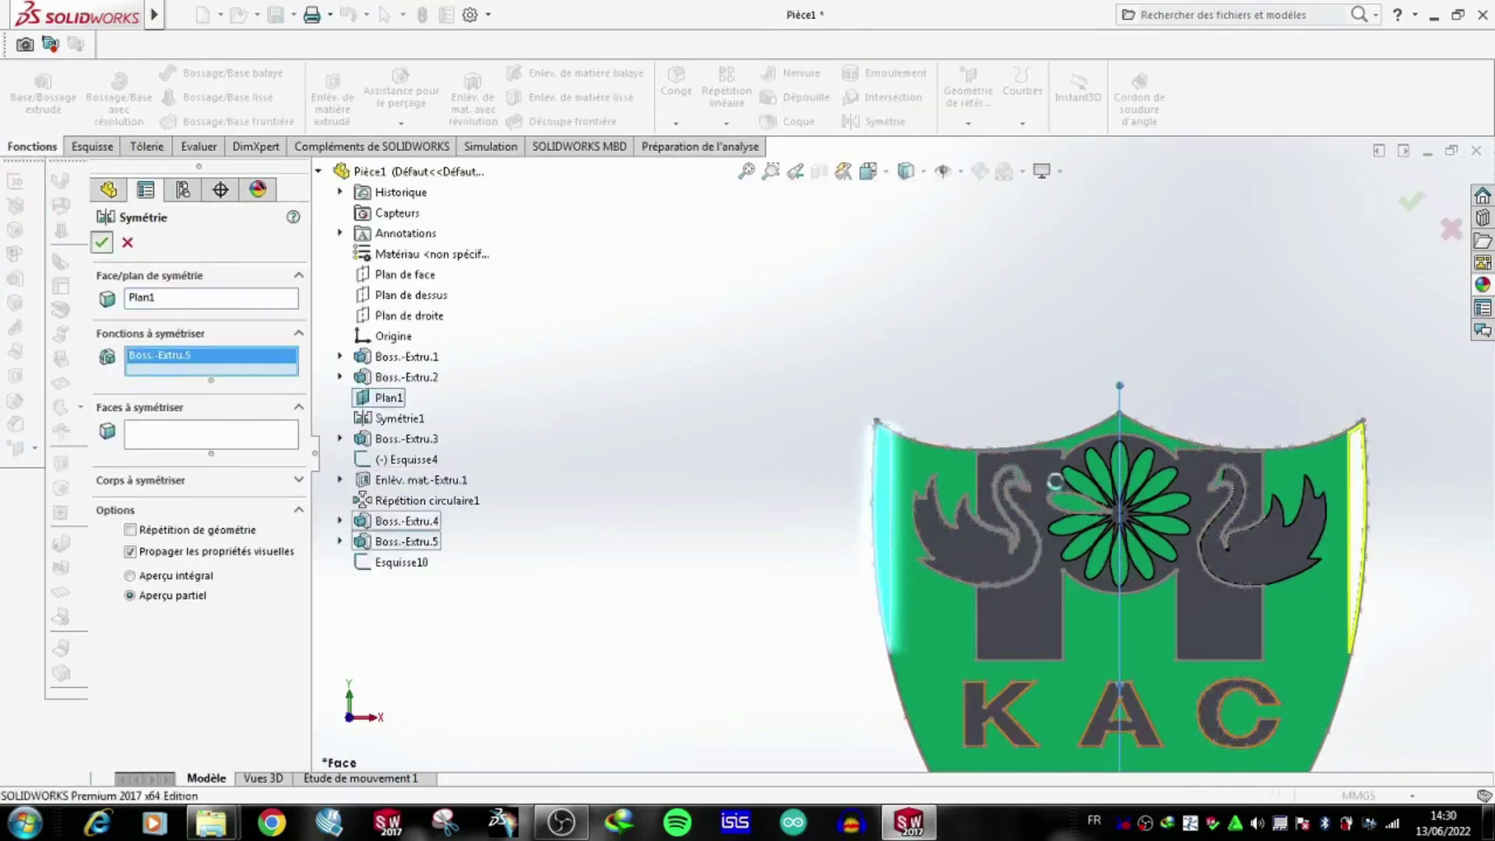
key("Return")
scroll(965, 490, "down", 3)
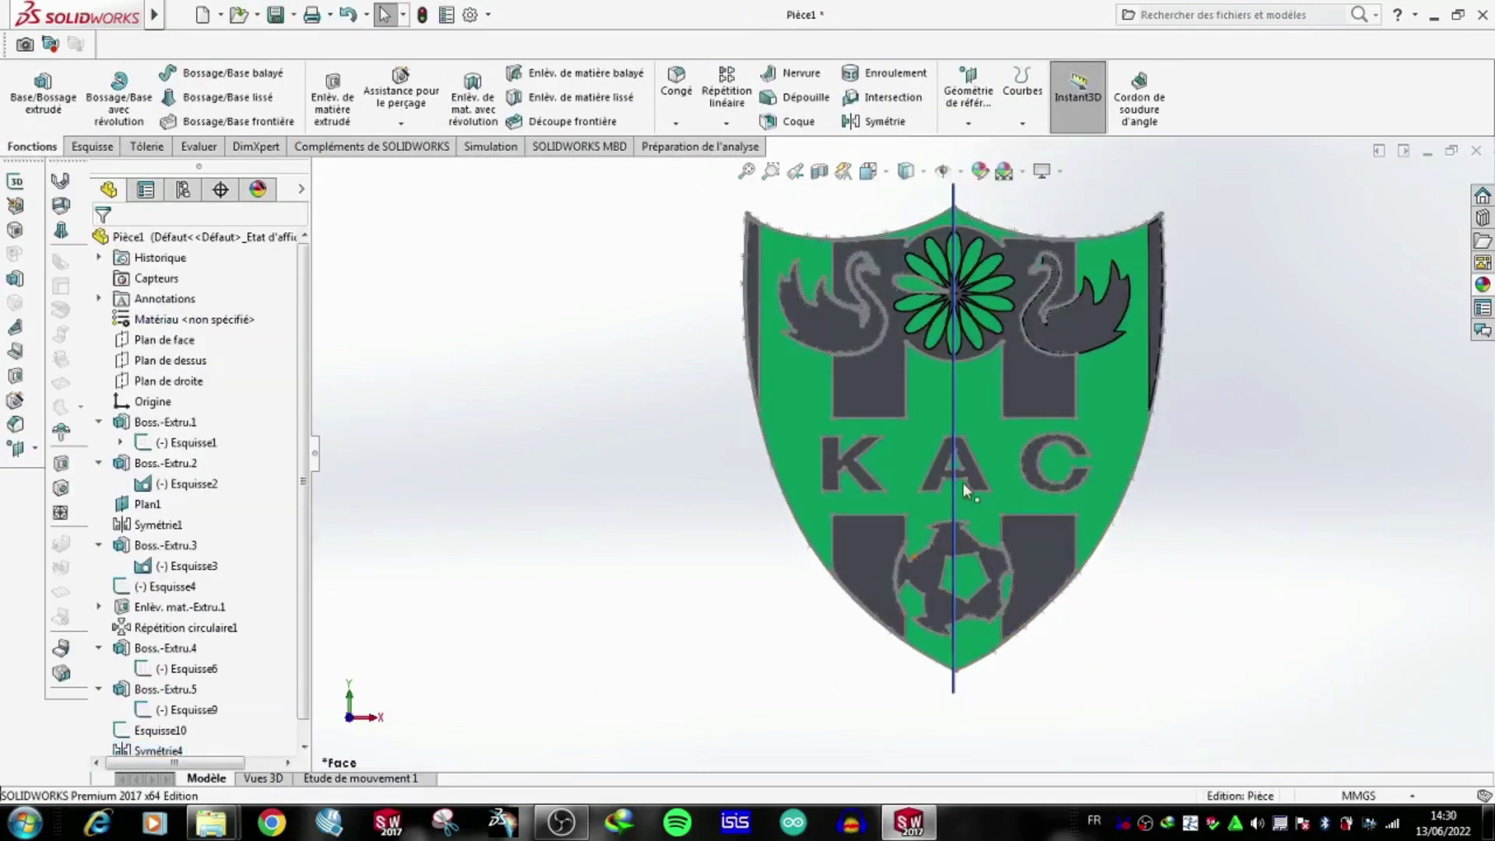
Orbit to inspect the shield's depth, hide the Esquisse4 reference, and show the Diodes LED appearances.
mouse_move(965, 490)
middle_mouse_down()
mouse_move(1036, 356)
mouse_move(898, 497)
mouse_move(634, 311)
middle_mouse_up()
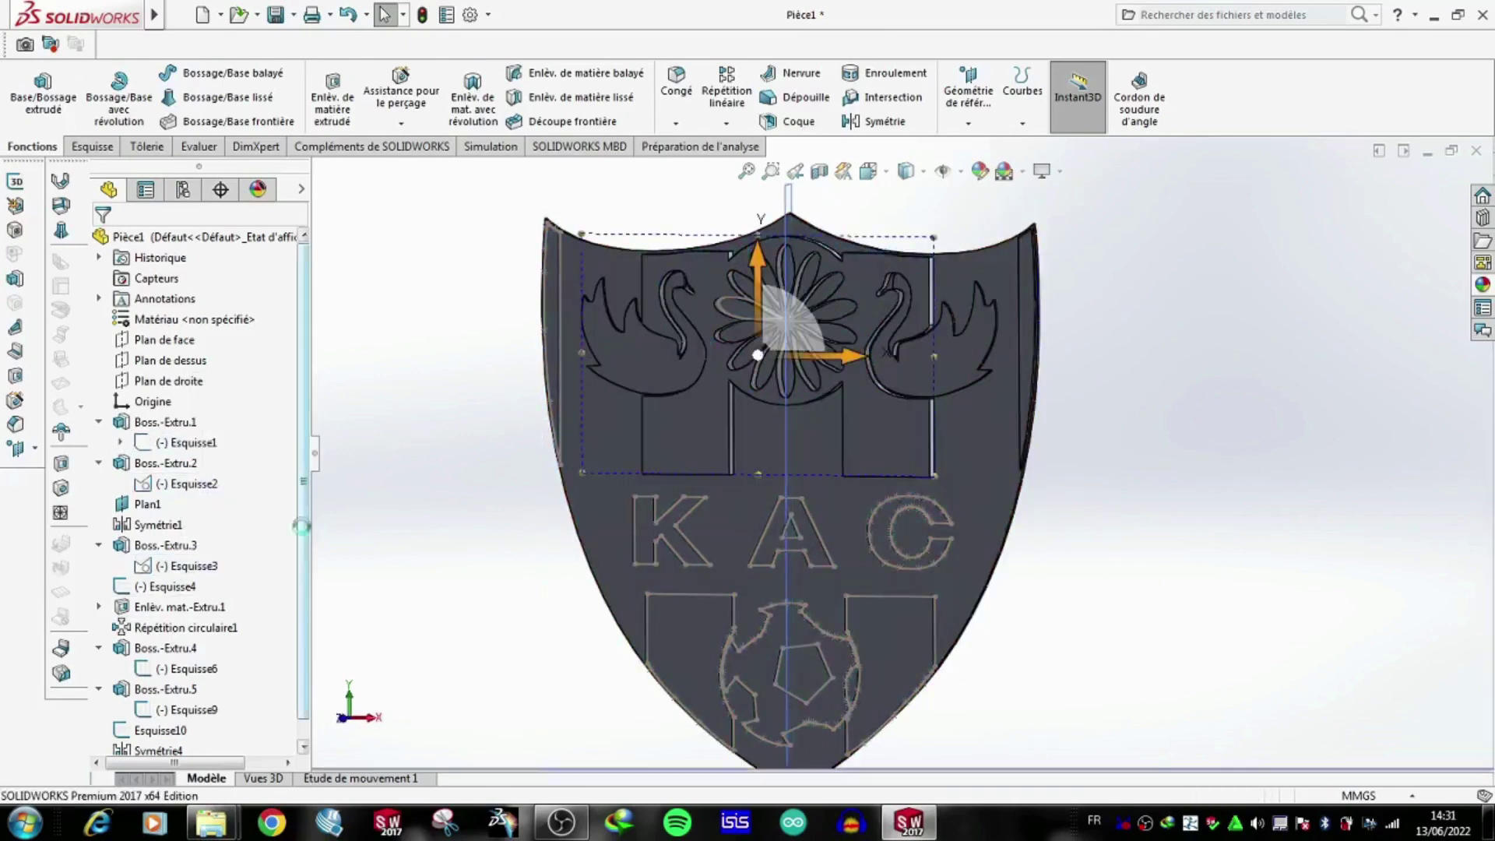
key("Escape")
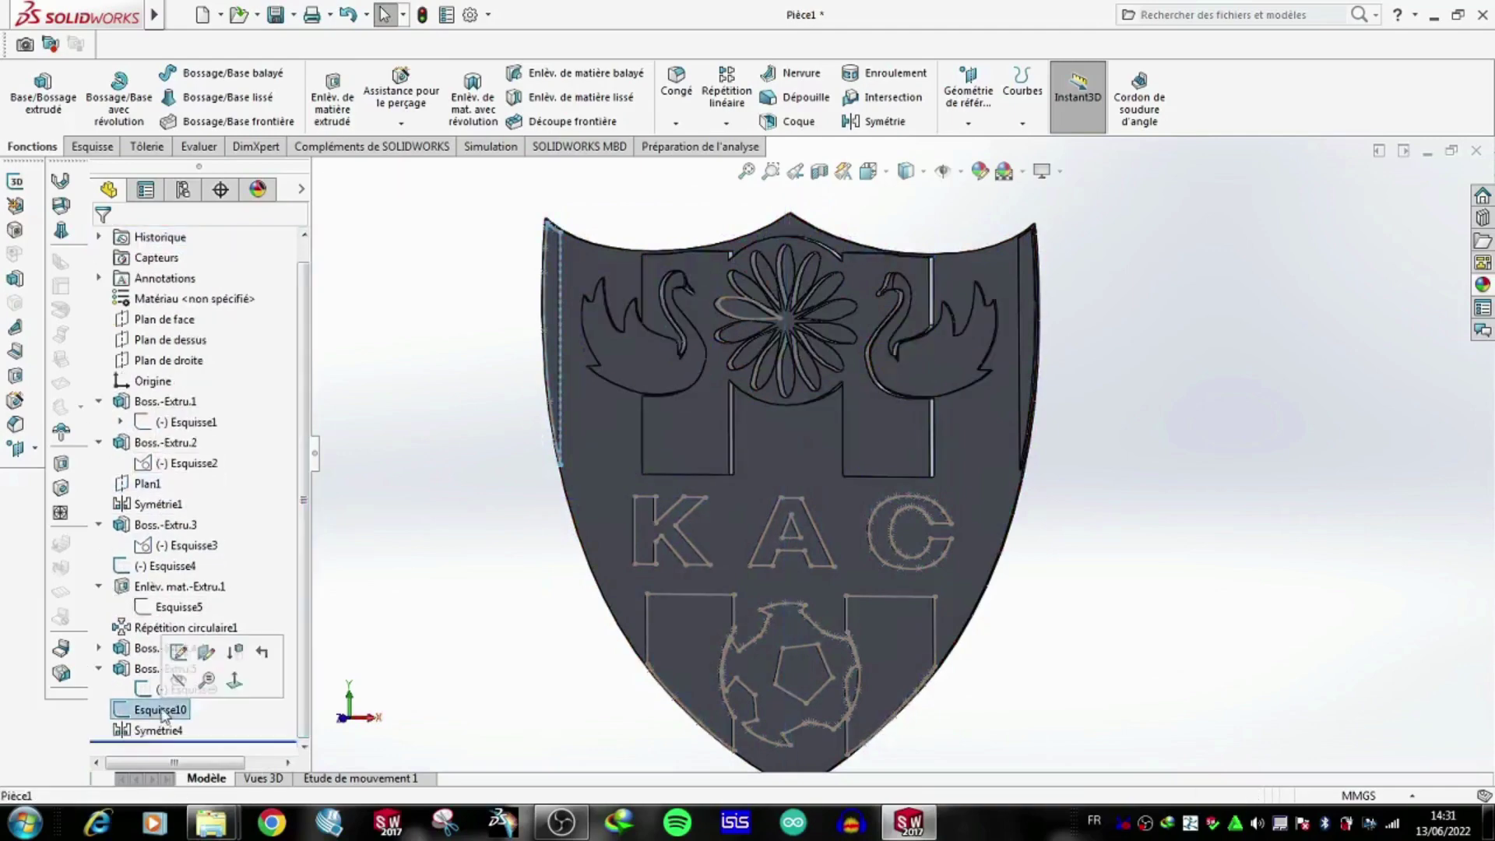
left_click(171, 586)
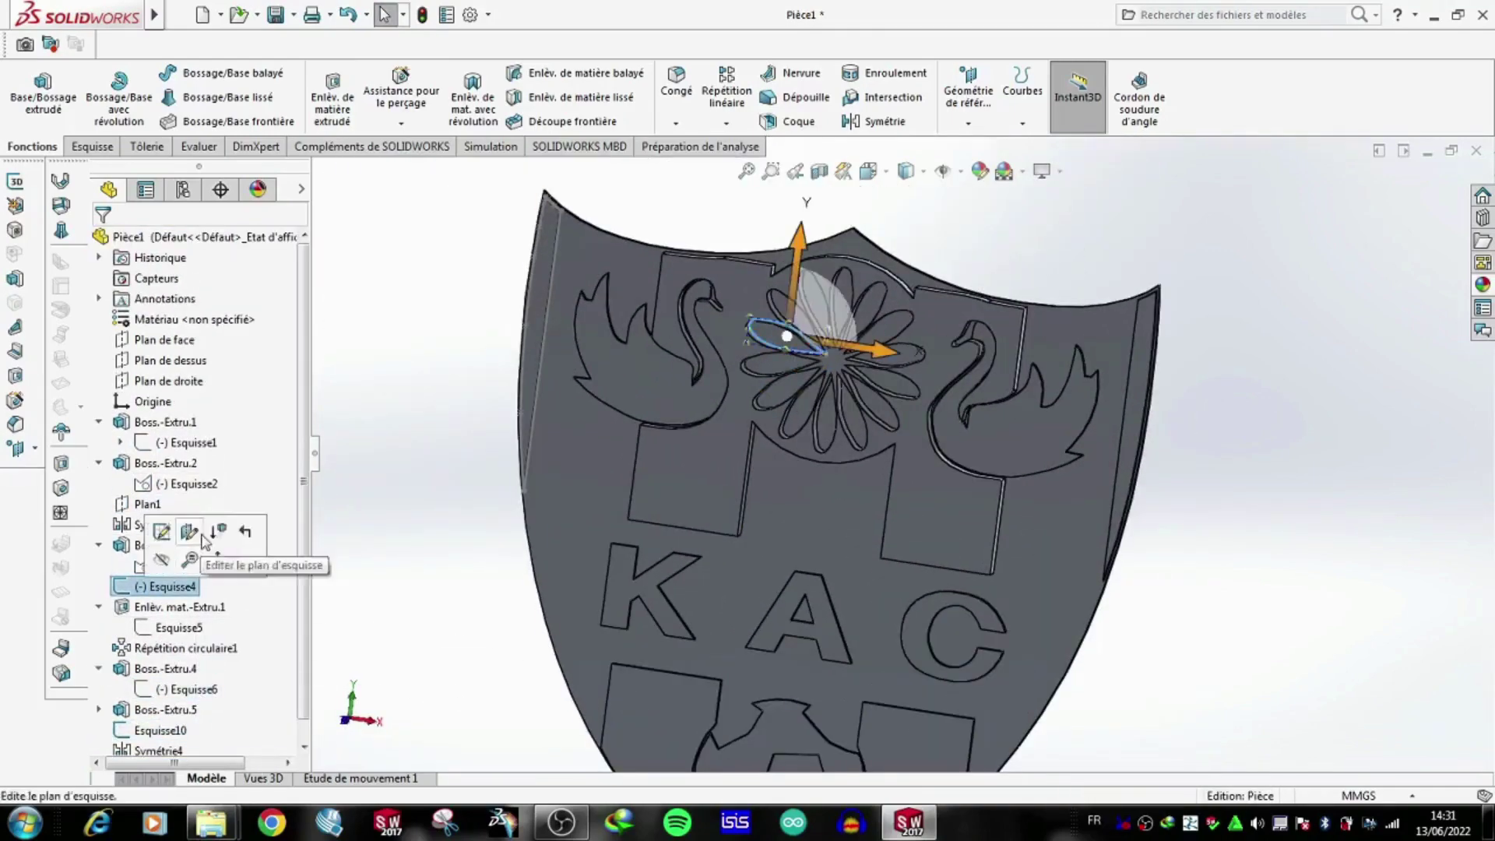
left_click(1481, 285)
scroll(1489, 265, "down", 1)
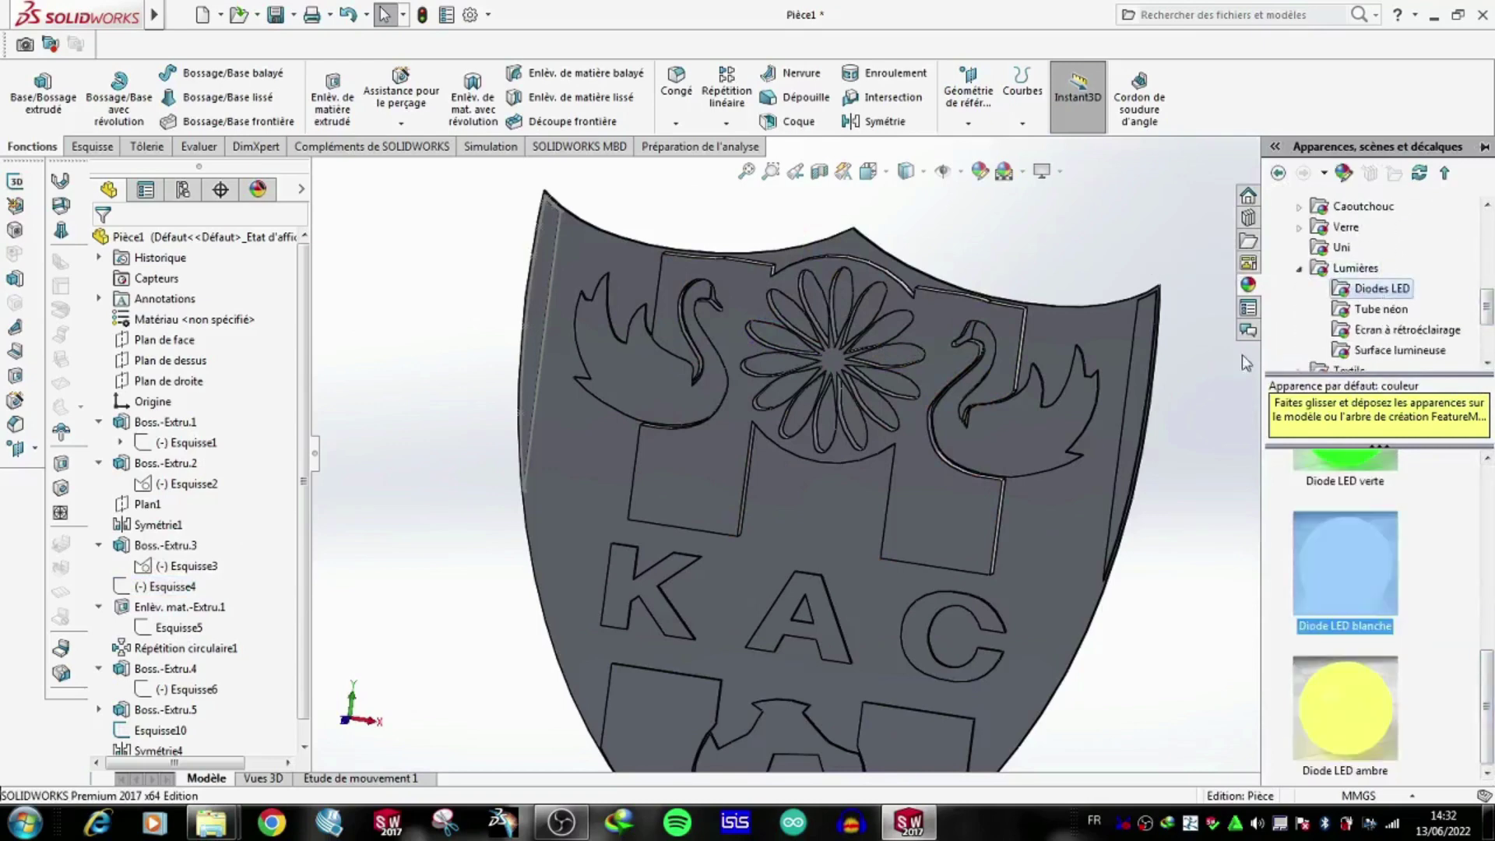
Apply the Diode LED blanche appearance to both swans, the H rectangles, KAC letters and ball.
left_click(979, 170)
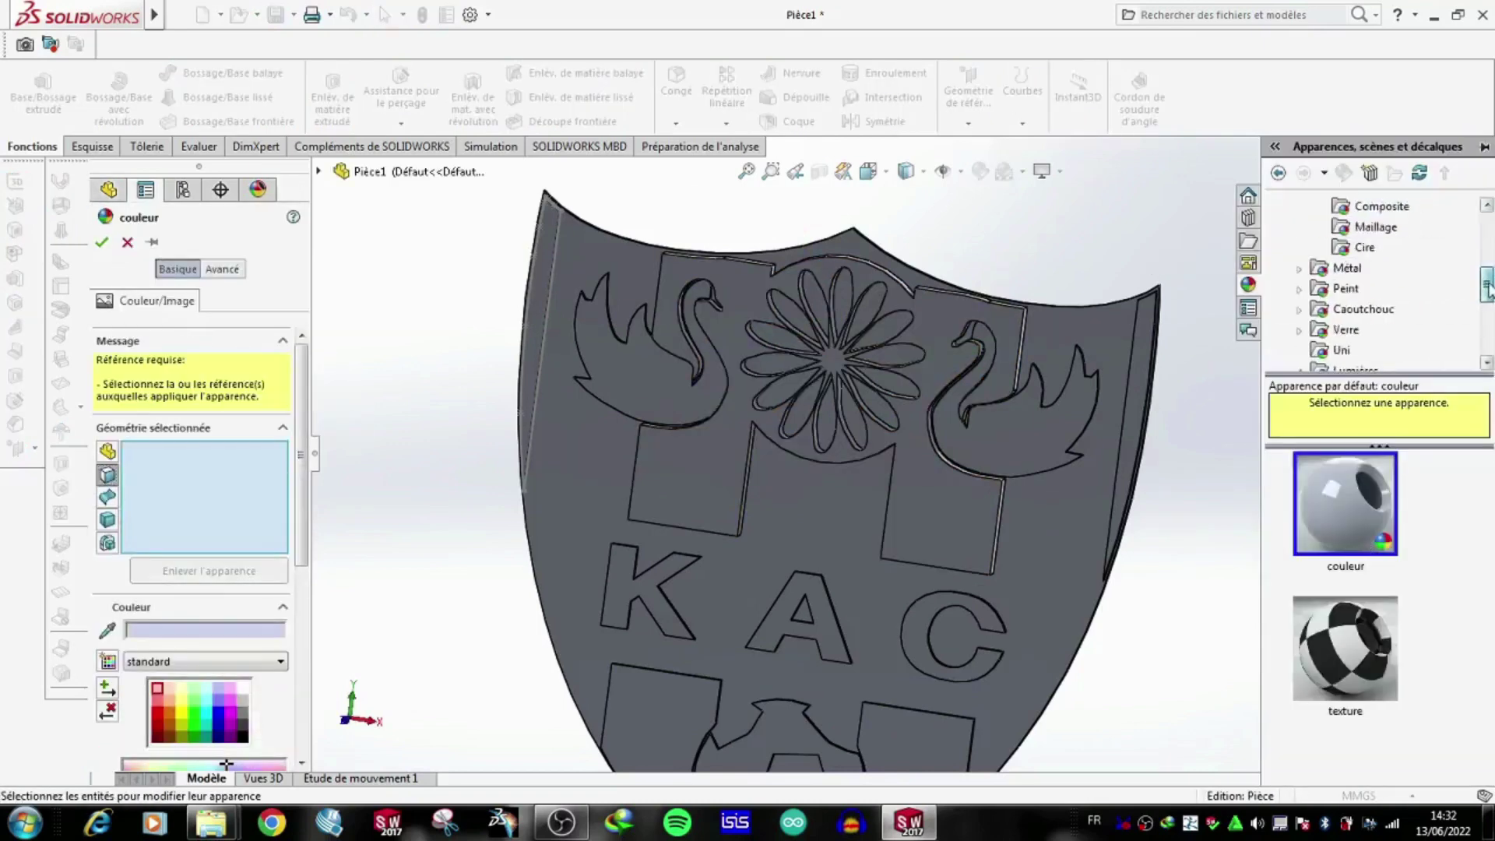
left_click(661, 389)
left_click(1028, 436)
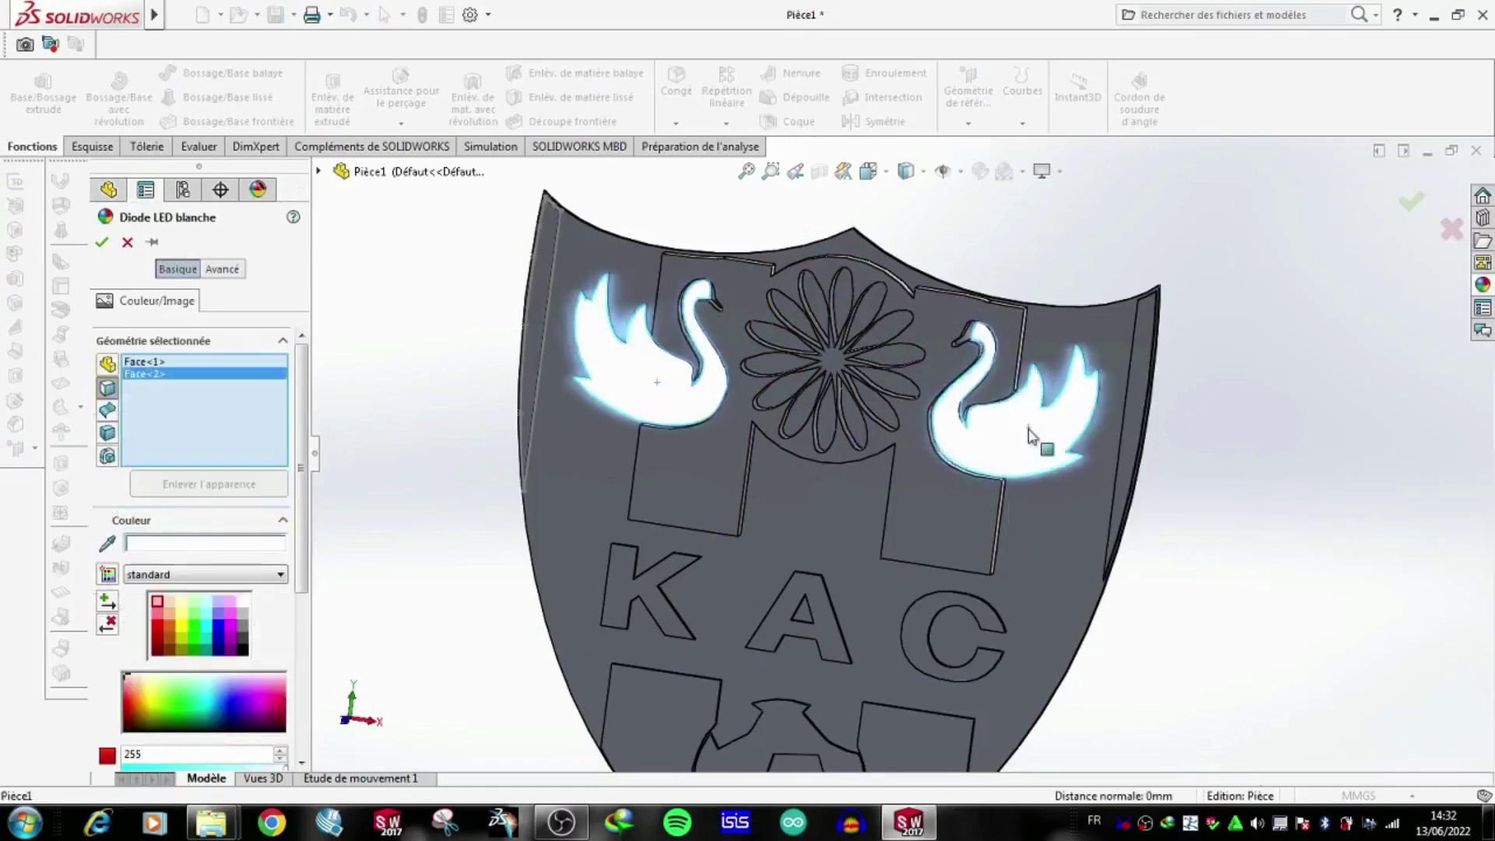
left_click(963, 513)
left_click(664, 610)
scroll(847, 498, "up", 3)
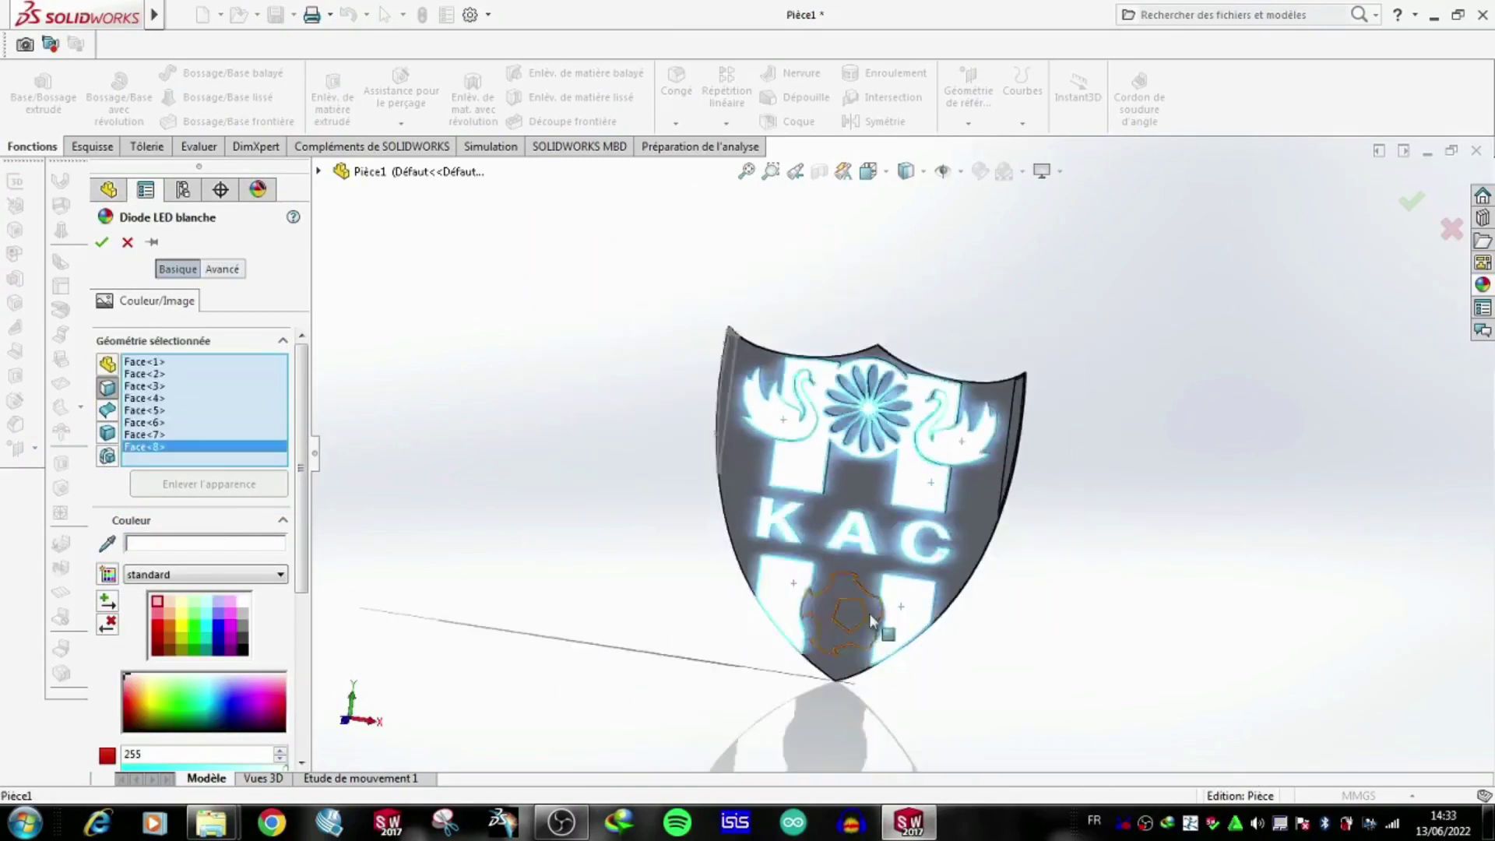
scroll(847, 473, "down", 5)
left_click(847, 472)
scroll(847, 472, "up", 3)
scroll(1425, 459, "down", 3)
scroll(1432, 405, "up", 2)
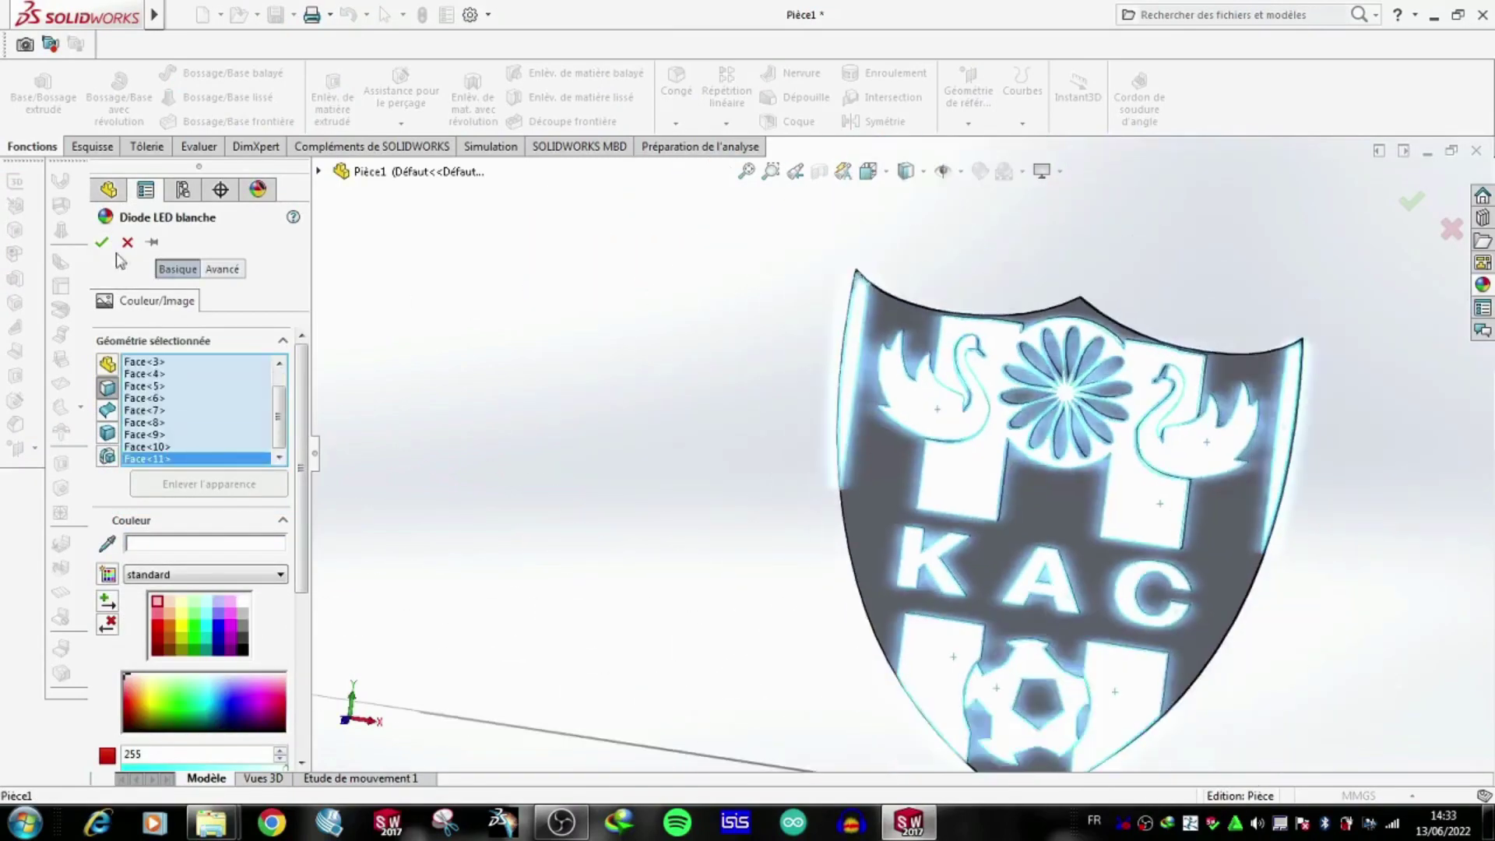
scroll(1444, 352, "down", 1)
left_click(1482, 284)
Apply the Diode LED verte appearance to the shield background and flower petals.
left_click(1212, 540)
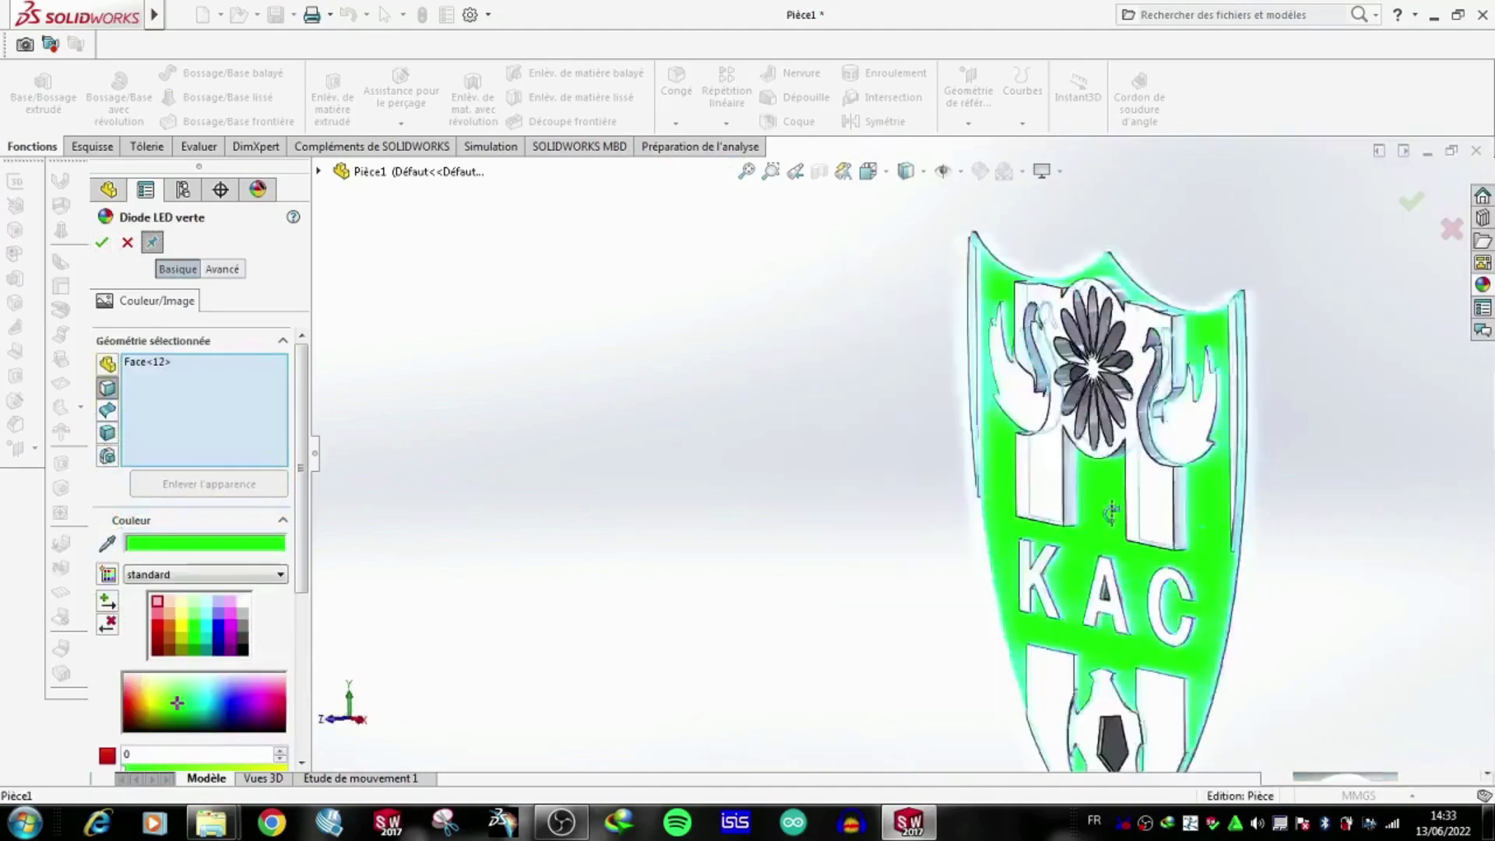
scroll(988, 483, "down", 2)
scroll(859, 299, "down", 2)
left_click(859, 300)
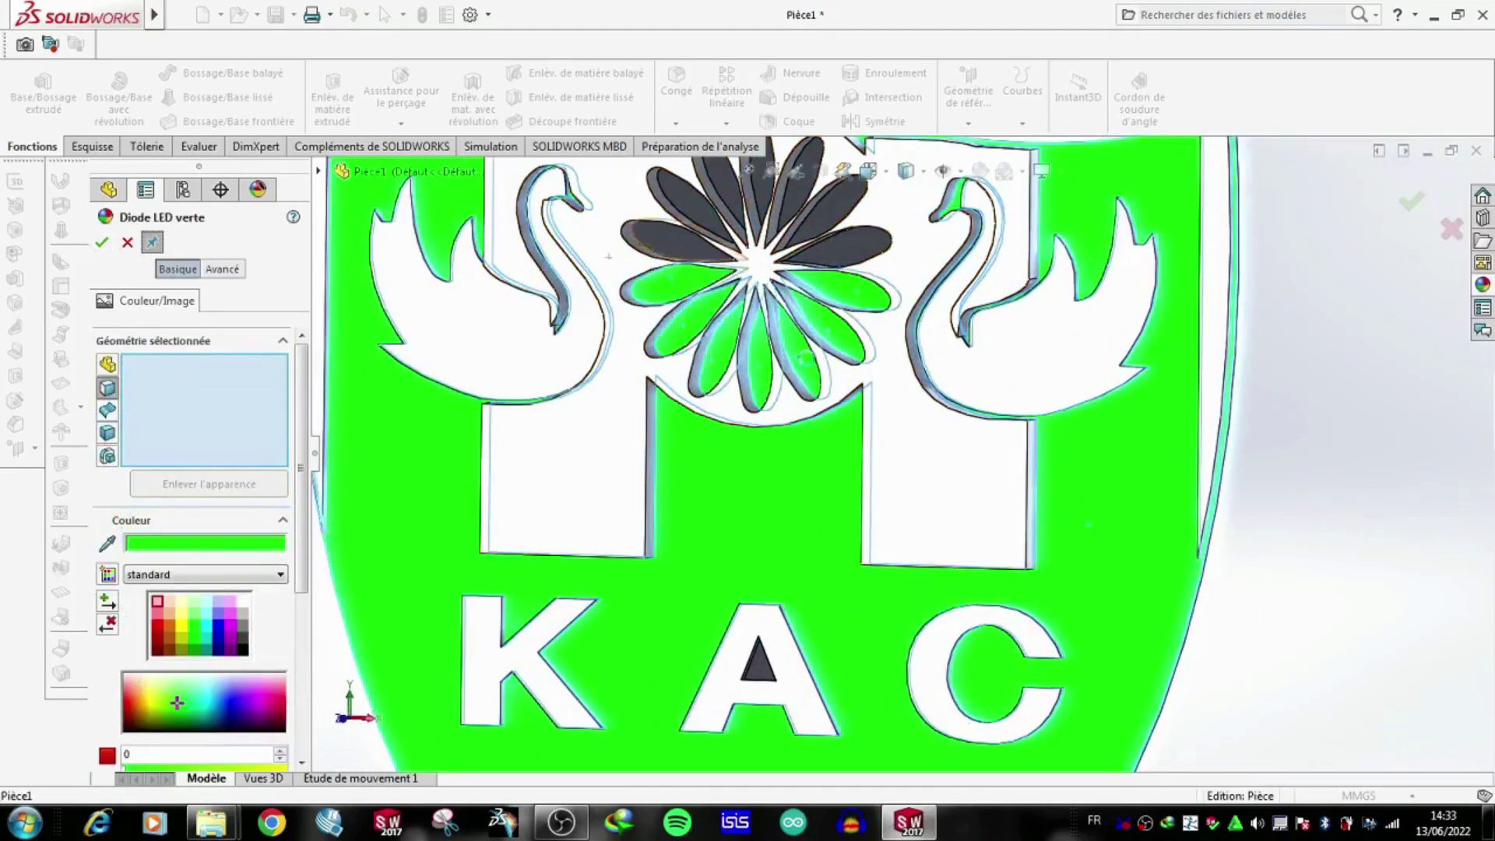
left_click(671, 291)
scroll(779, 389, "up", 3)
scroll(895, 389, "down", 3)
scroll(993, 457, "up", 2)
scroll(993, 458, "up", 2)
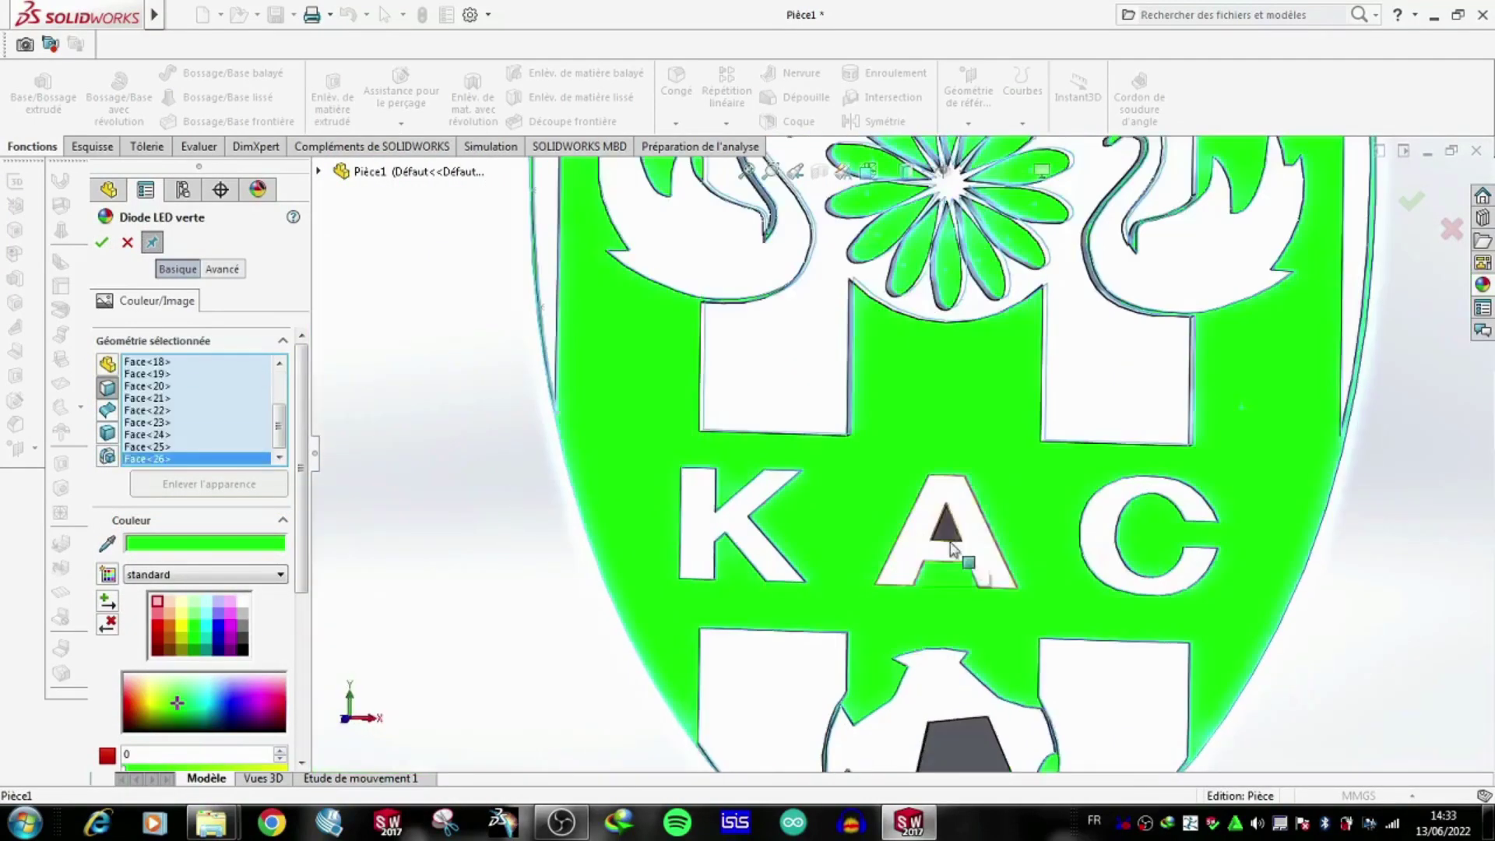
scroll(1051, 428, "up", 2)
scroll(1129, 389, "up", 2)
left_click(1166, 379)
key("Return")
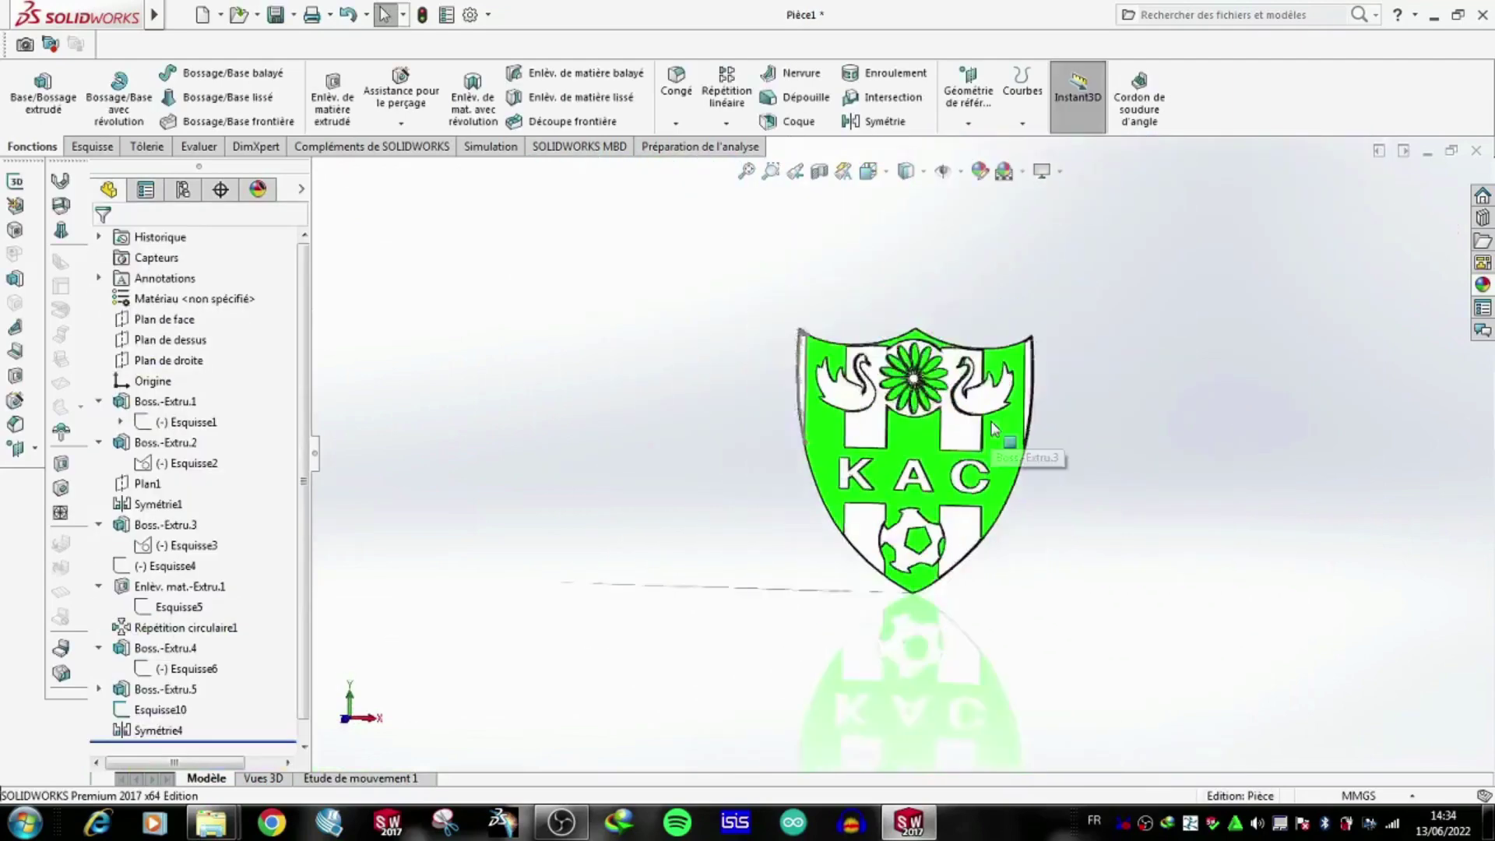
scroll(1012, 436, "down", 3)
left_click(470, 14)
left_click(343, 283)
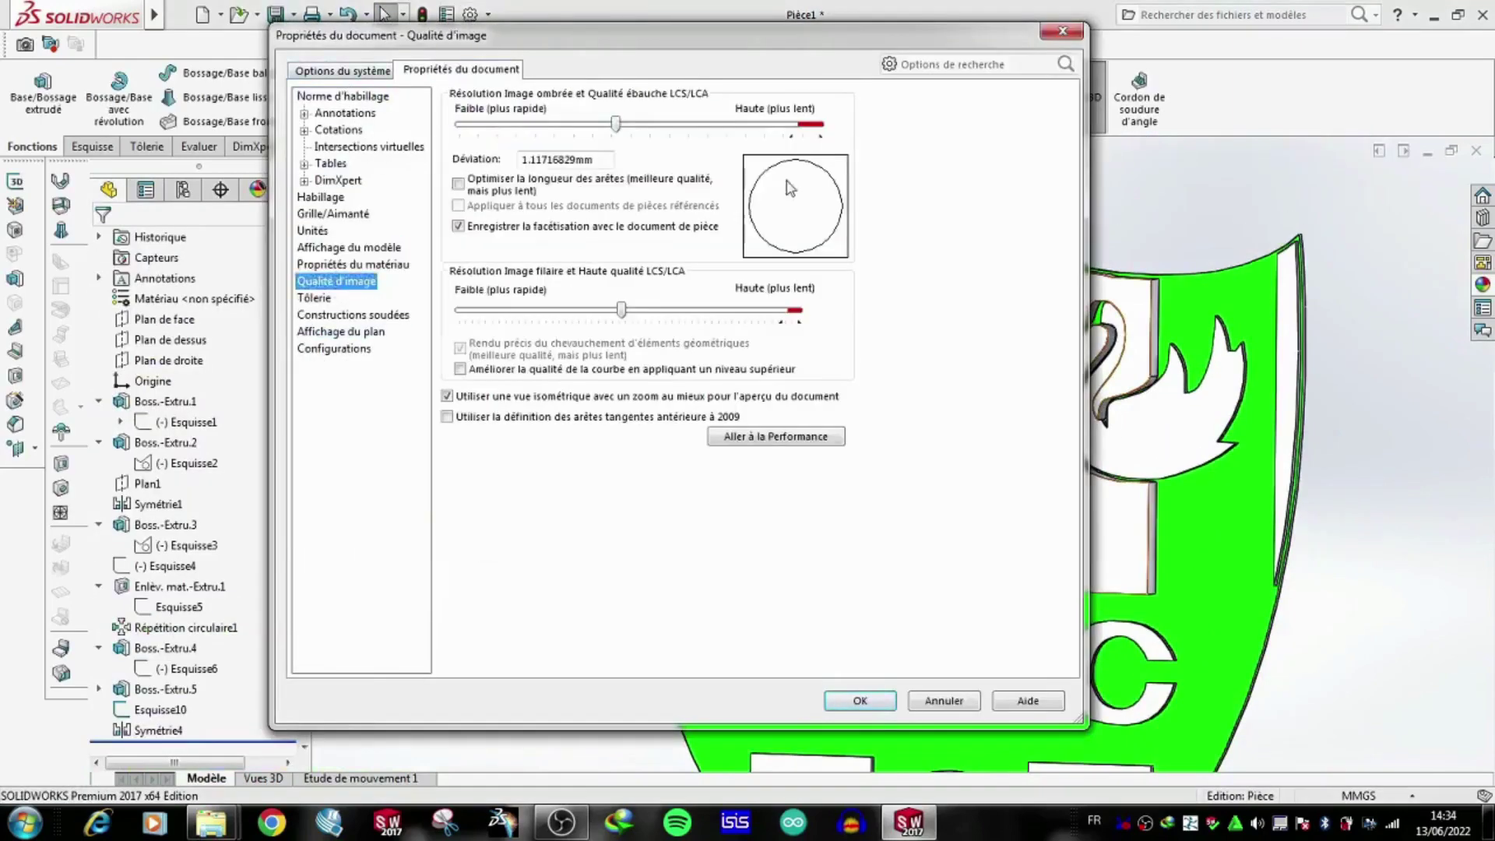
left_click(860, 700)
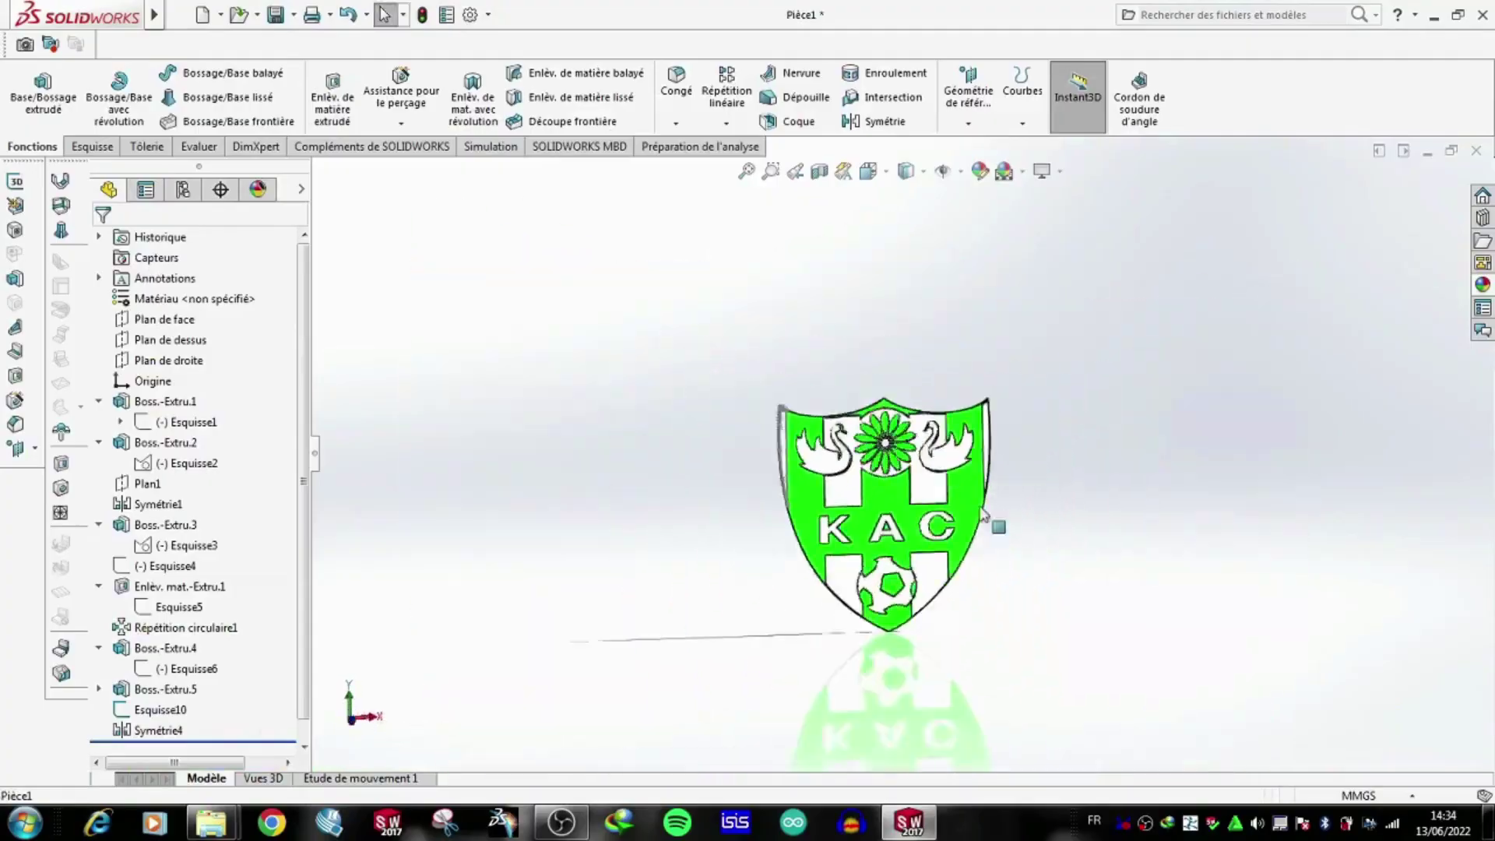